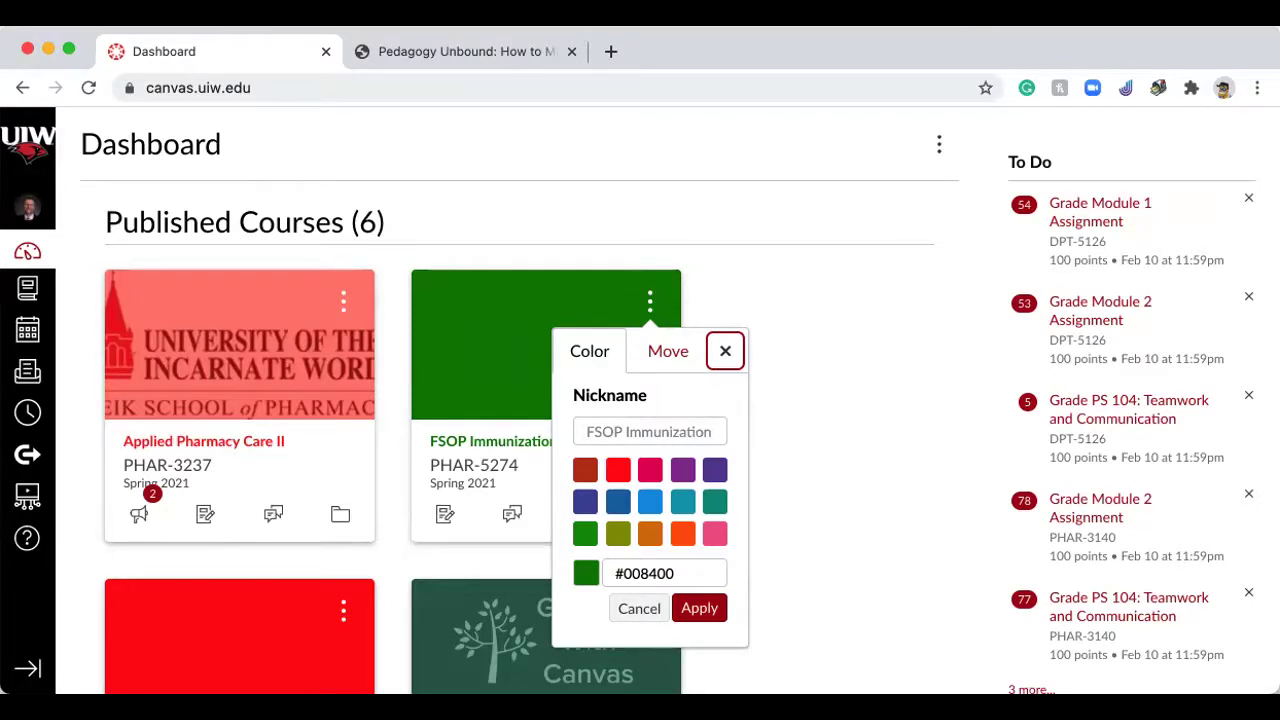
Step: Dismiss the course card's colour and nickname settings and open the unpublished sandbox course from the dashboard
click(862, 438)
scroll(935, 457, down, 2)
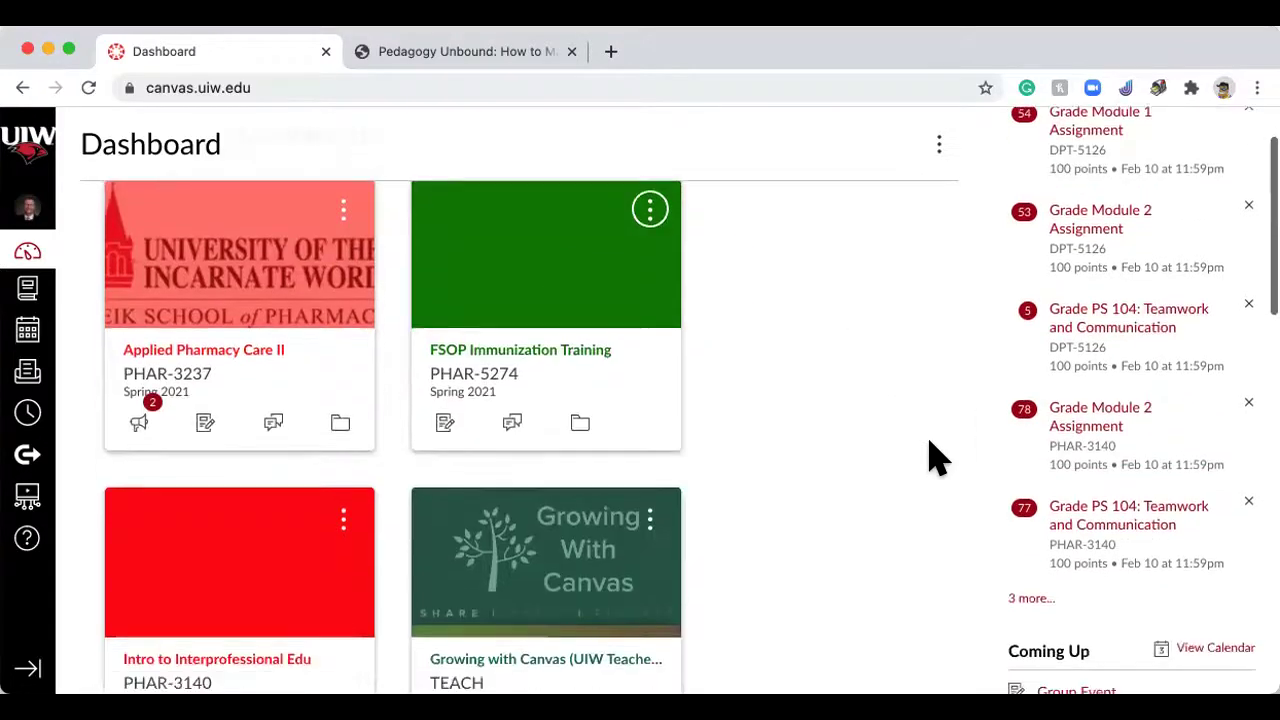
scroll(935, 457, up, 2)
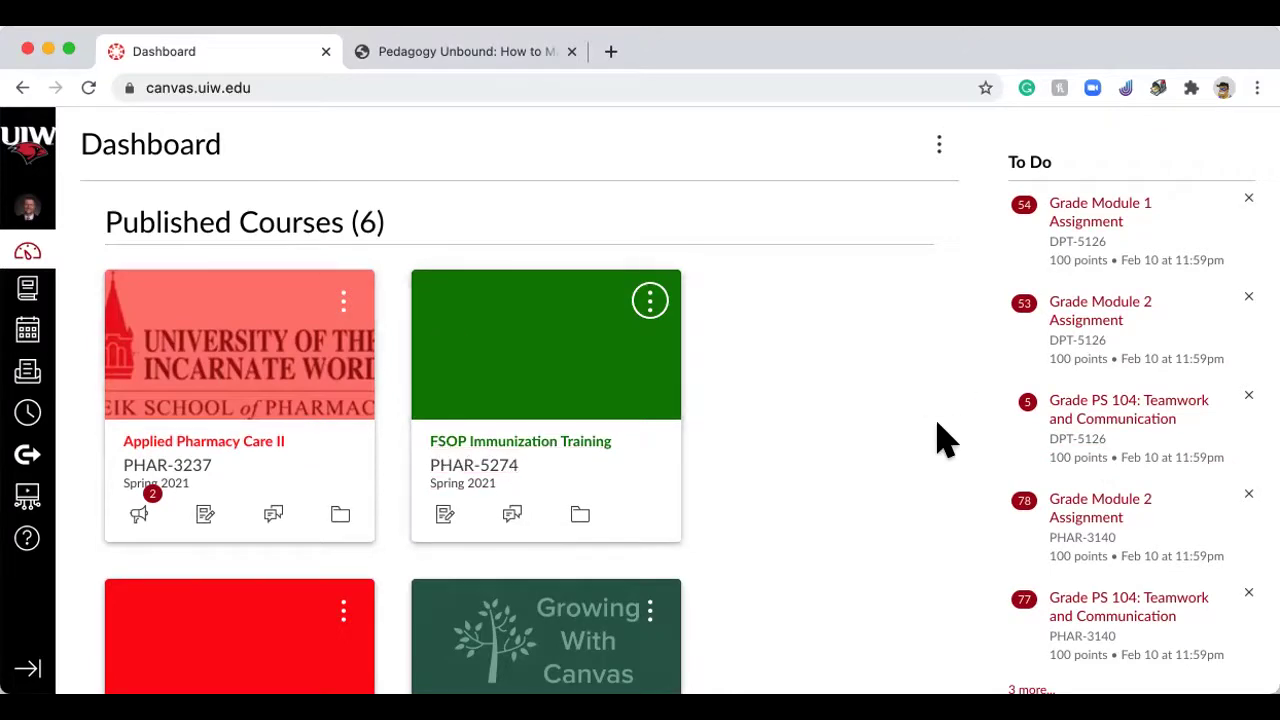
scroll(943, 437, down, 5)
scroll(943, 437, down, 10)
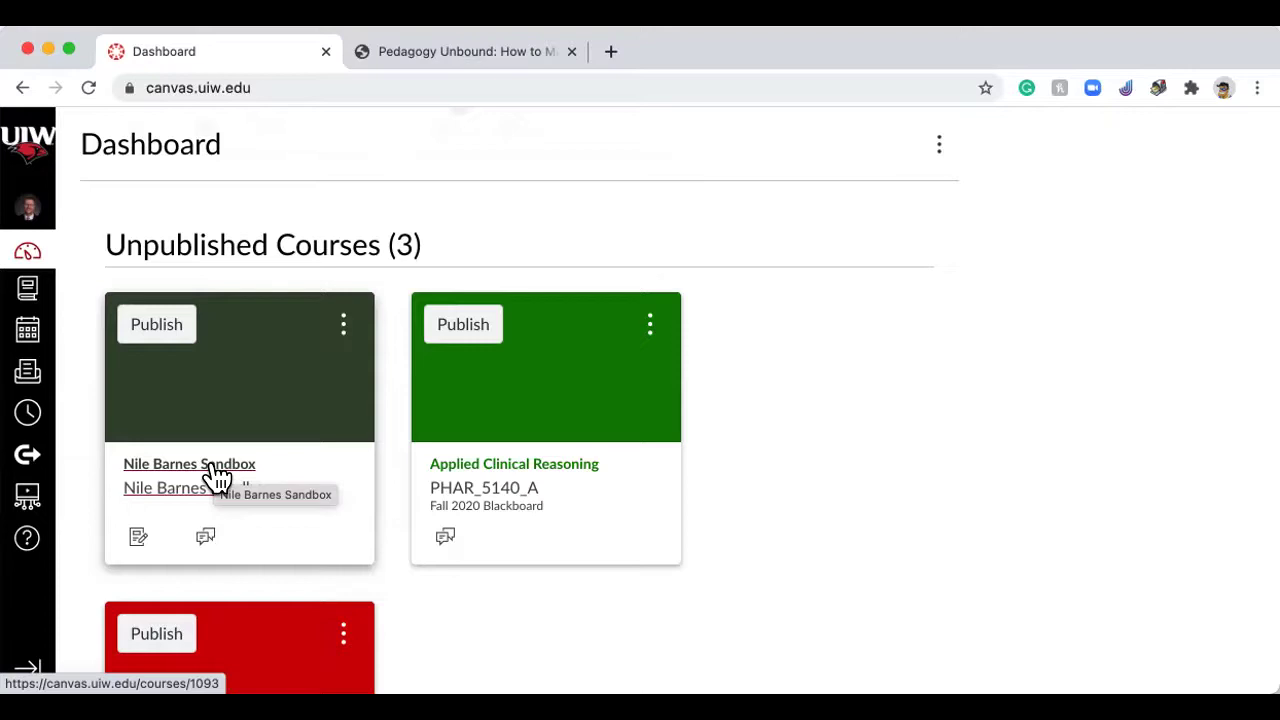
click(216, 470)
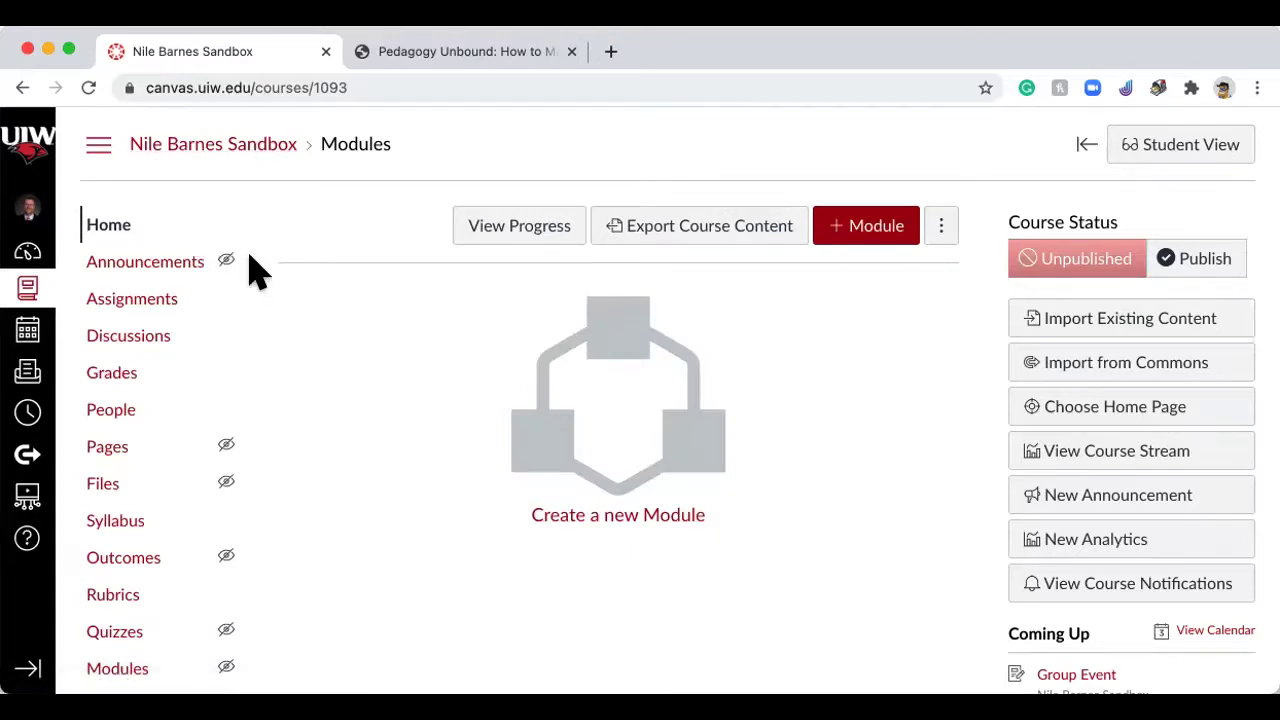
Step: Start creating a new assignment from the course's Assignments page
click(150, 309)
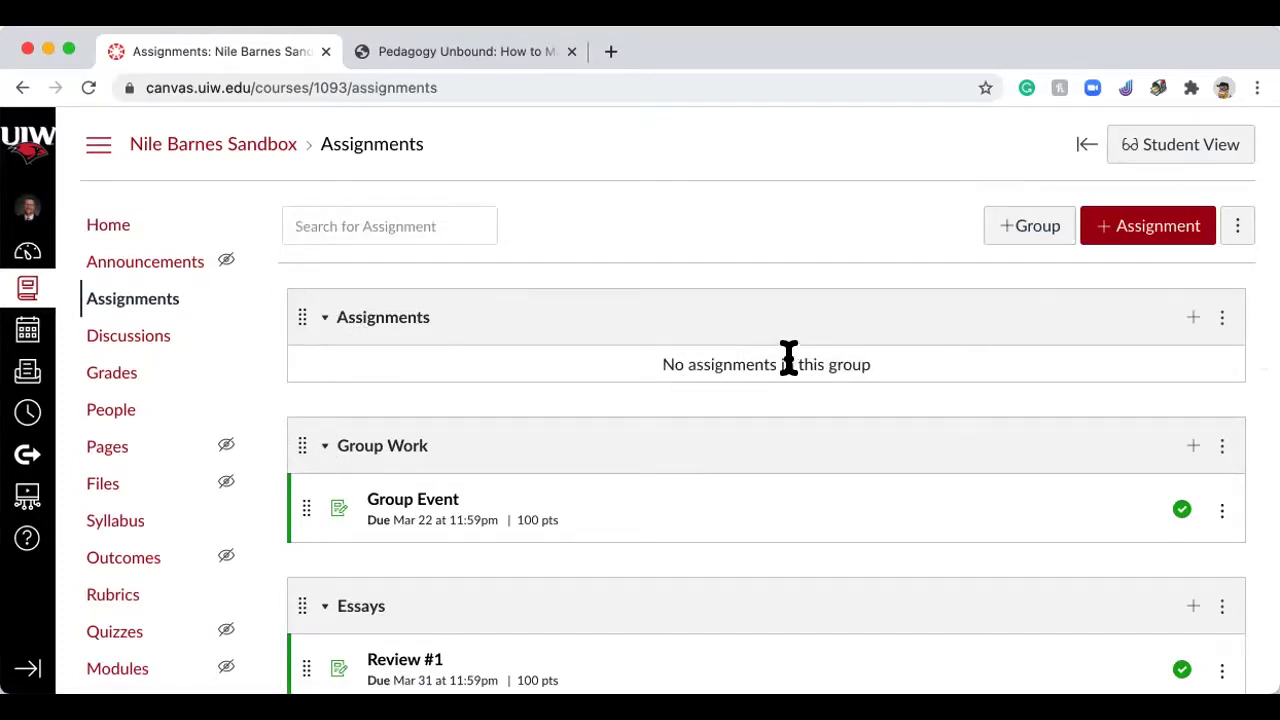
scroll(951, 457, down, 2)
scroll(951, 457, up, 2)
click(1135, 238)
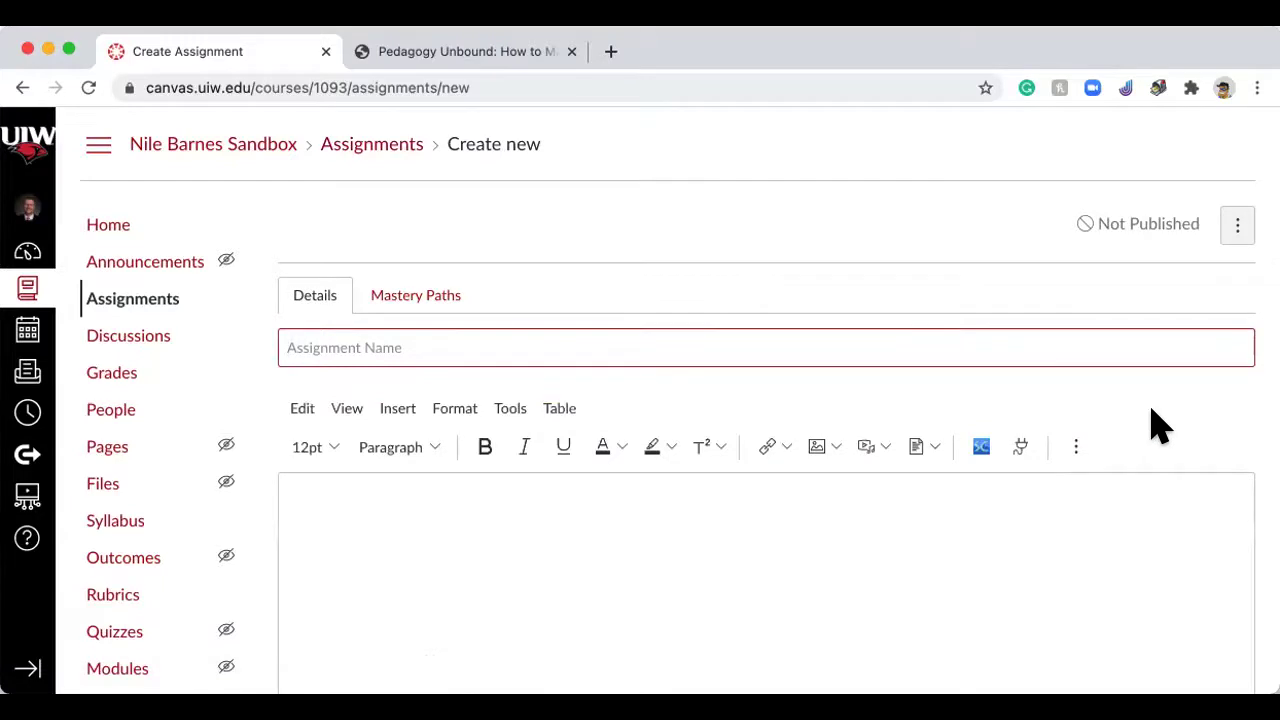
Step: Name the new assignment "Homework 1", using the stored Homework suggestion
scroll(1152, 424, down, 1)
scroll(1152, 424, down, 10)
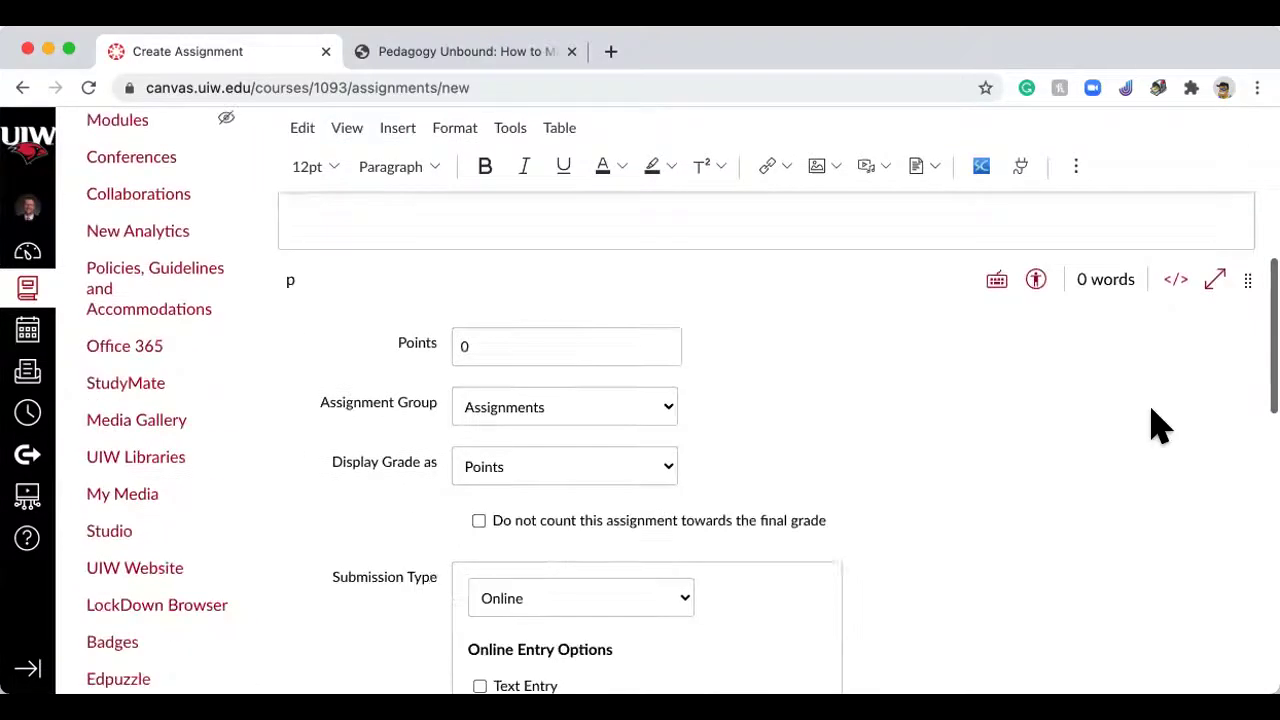
scroll(1152, 424, down, 7)
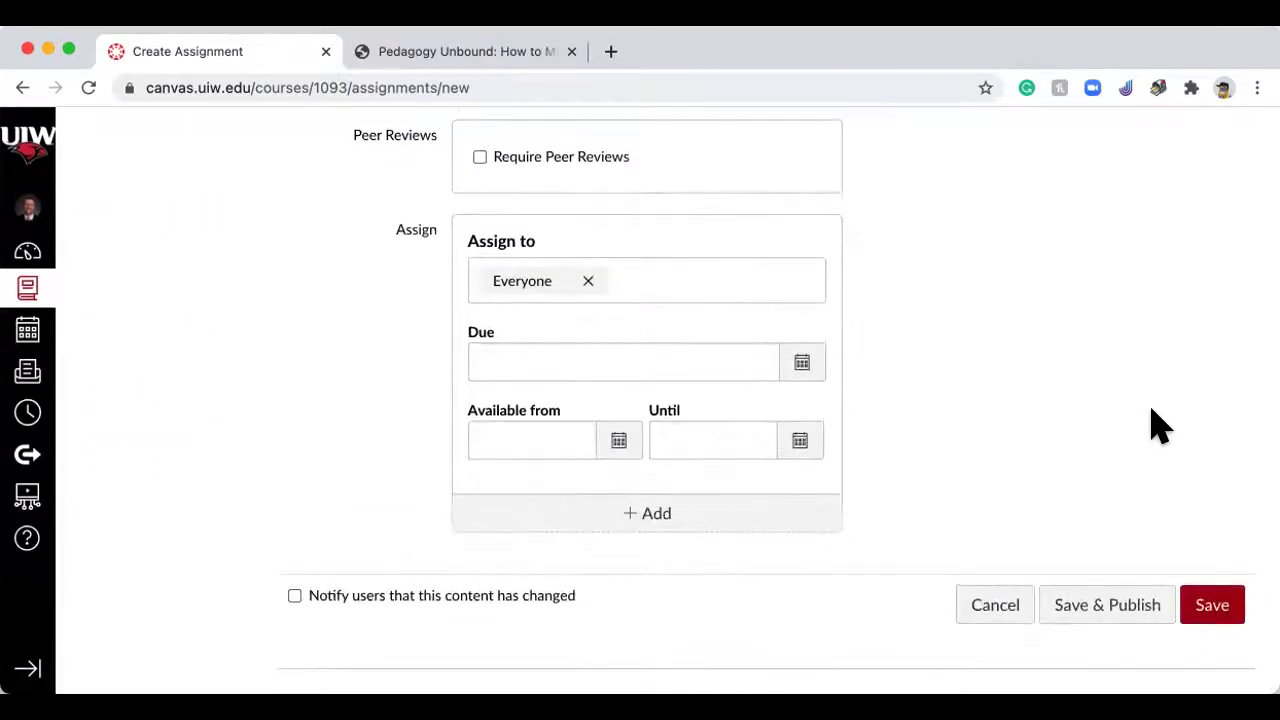
scroll(1152, 424, up, 11)
scroll(1152, 410, up, 4)
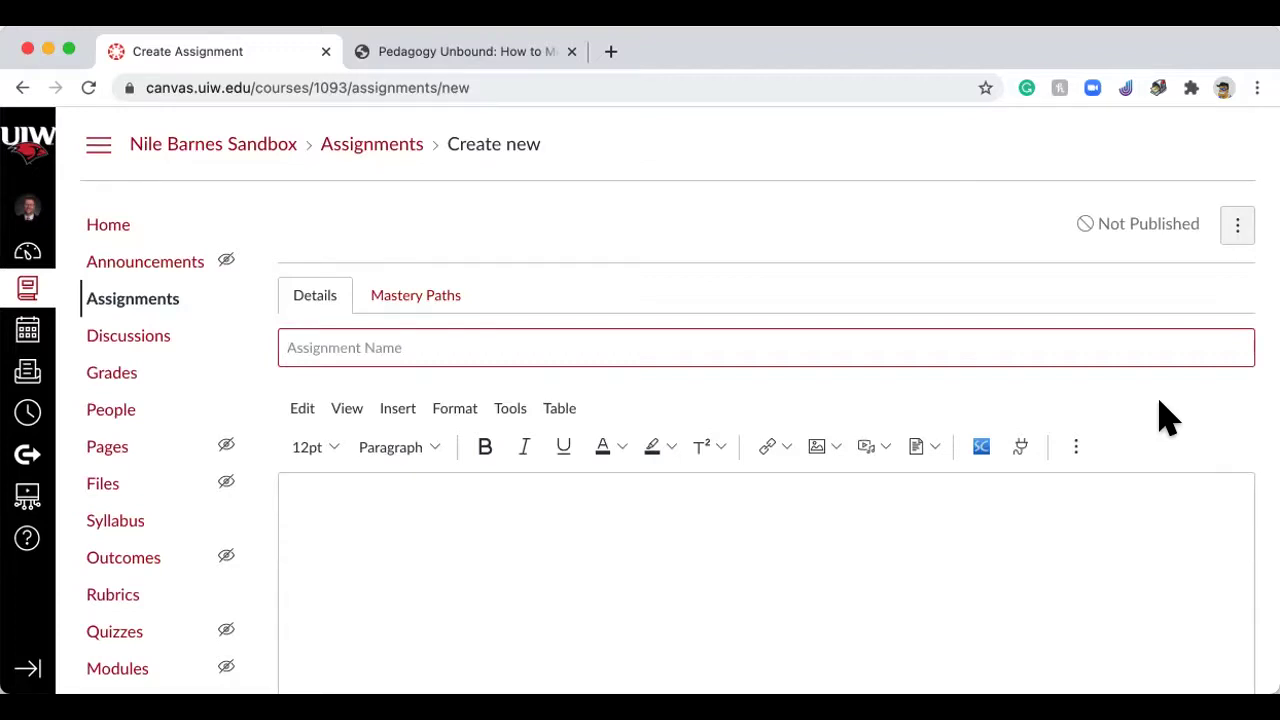
click(495, 336)
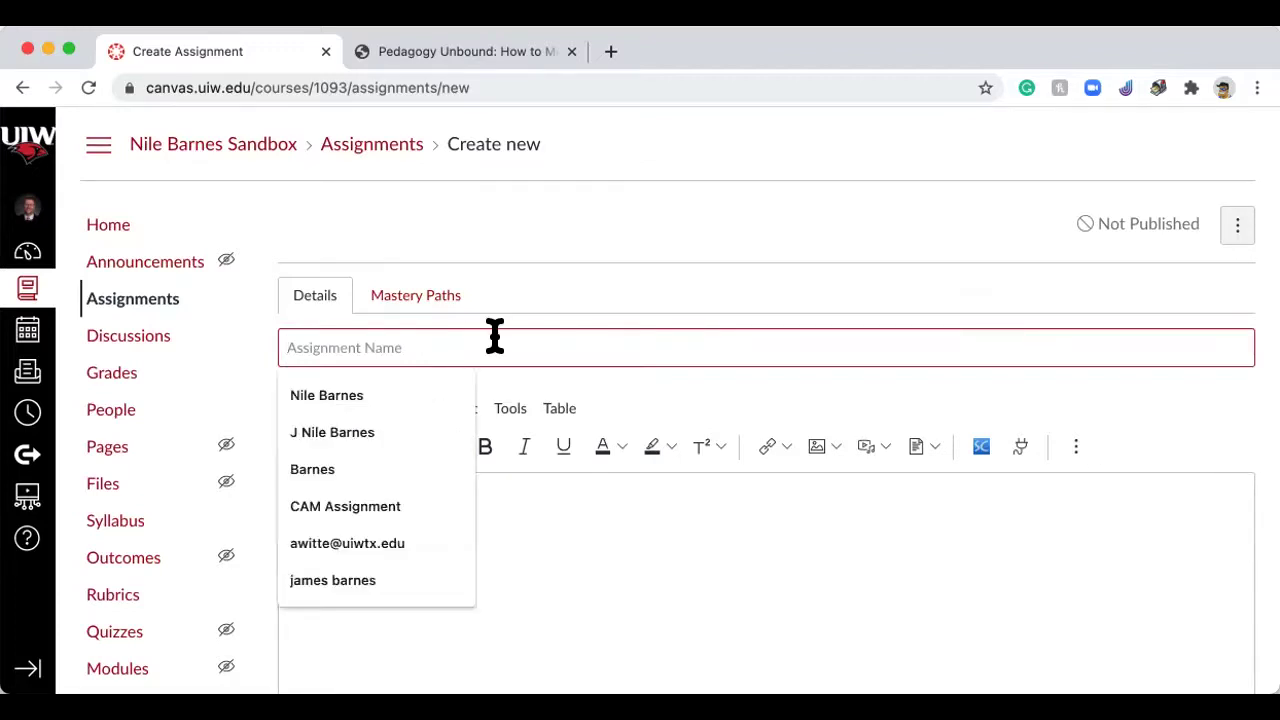
text(HOW)
key(BackSpace)
text(M)
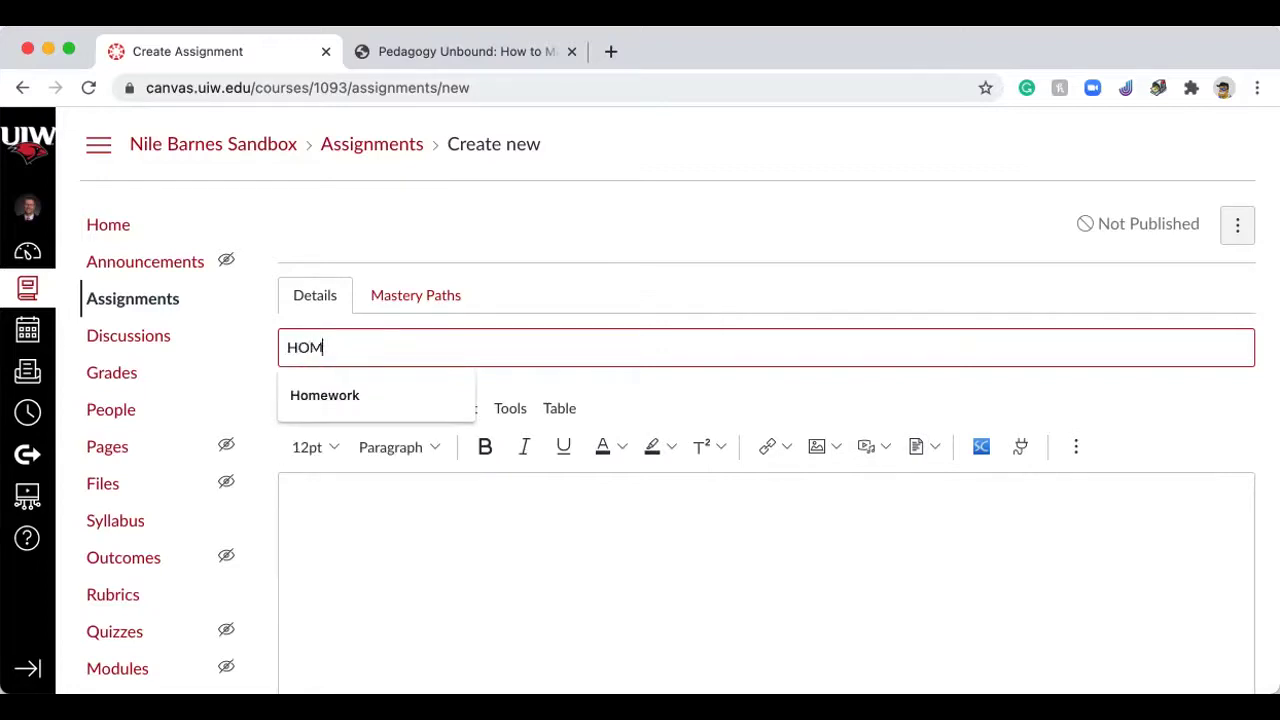
key(BackSpace)
key(BackSpace)
text(om)
click(400, 400)
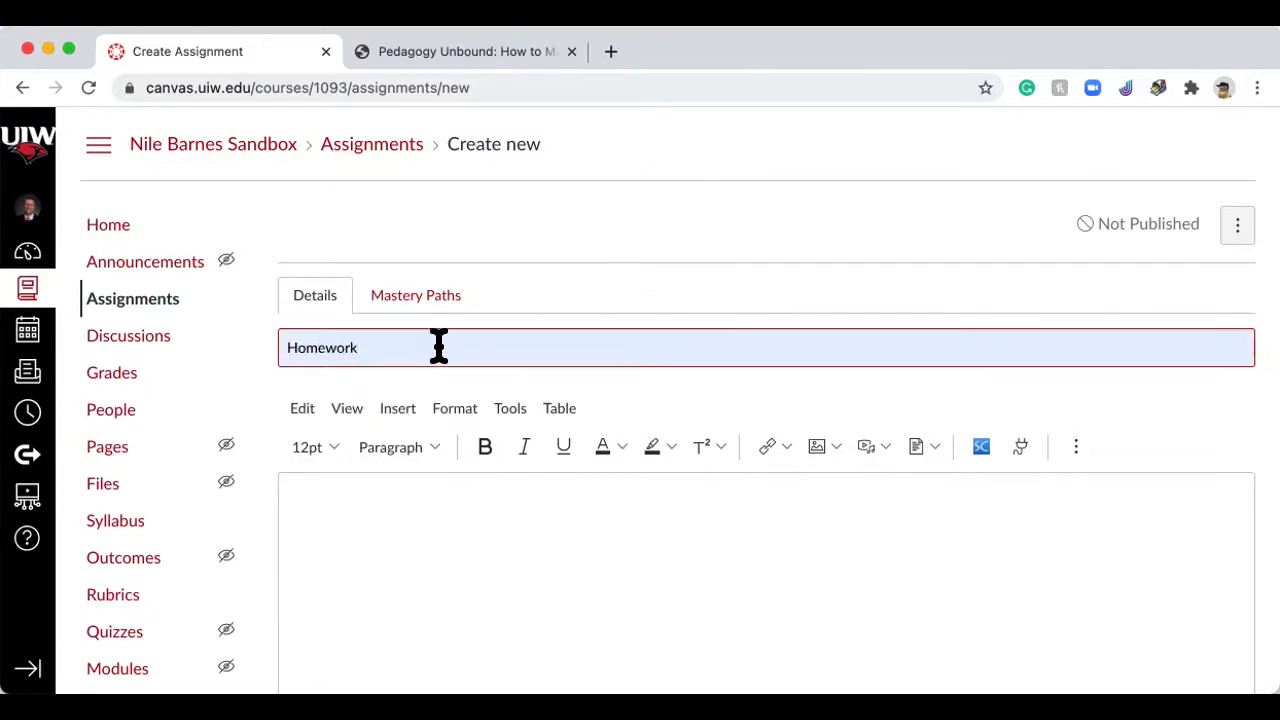
text(1)
Step: Fill the assignment description with a line of random placeholder text beginning "lkflaksdhflkasjhdflaksdjf asldkfh"
scroll(674, 400, down, 2)
click(597, 409)
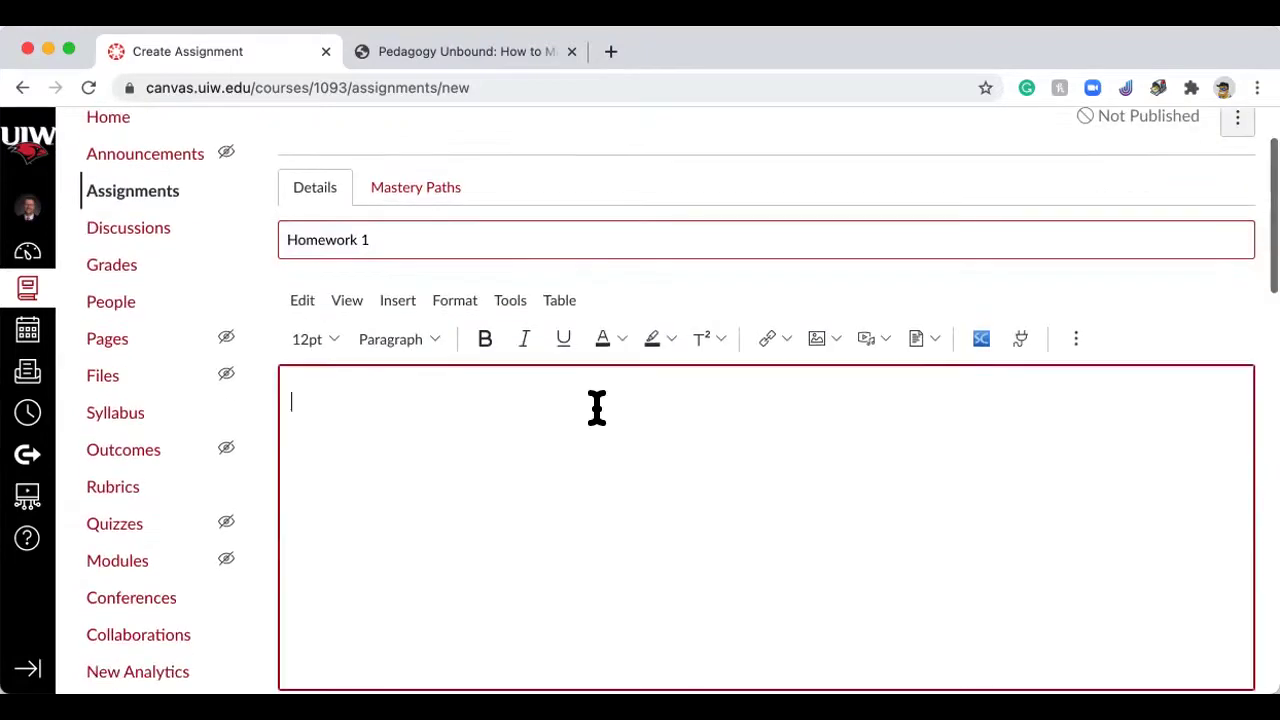
text(lkflaksdhflkasjhdflaksdjf asldkfh aovhk)
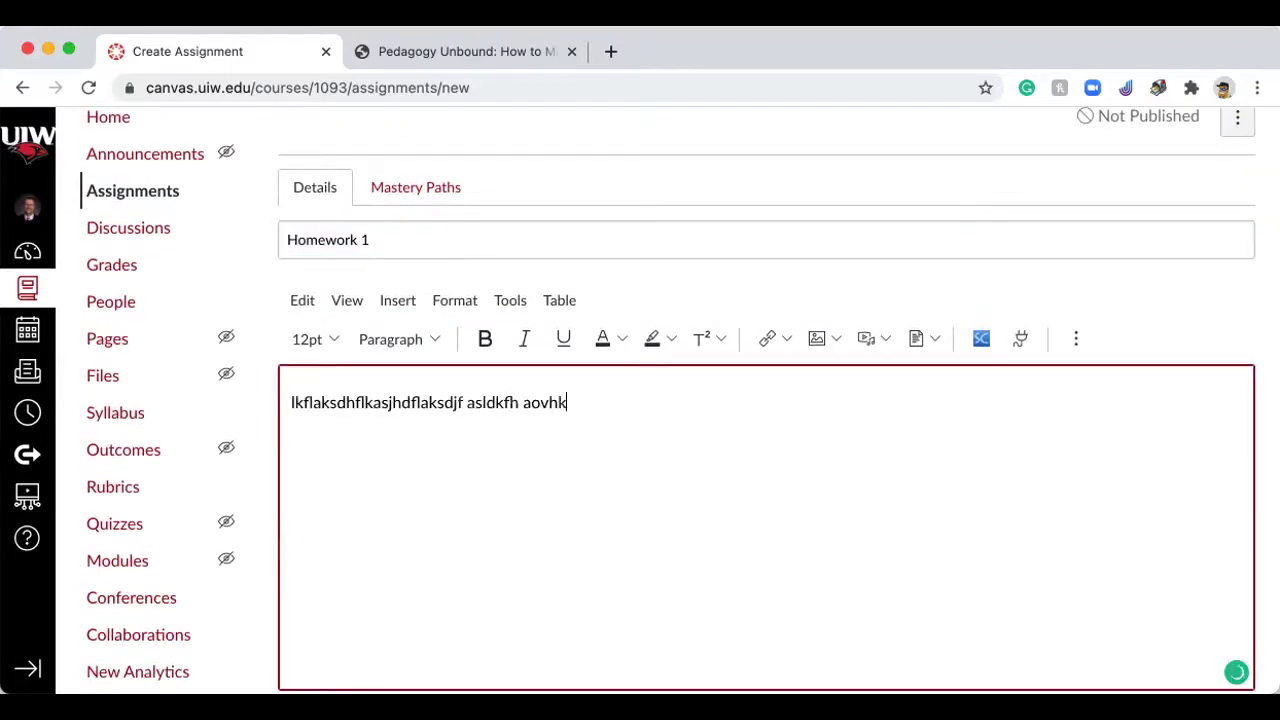
text(nva.sknva;ljh aeoriguernaldfknvafl;kvnas;lkvjnas;l)
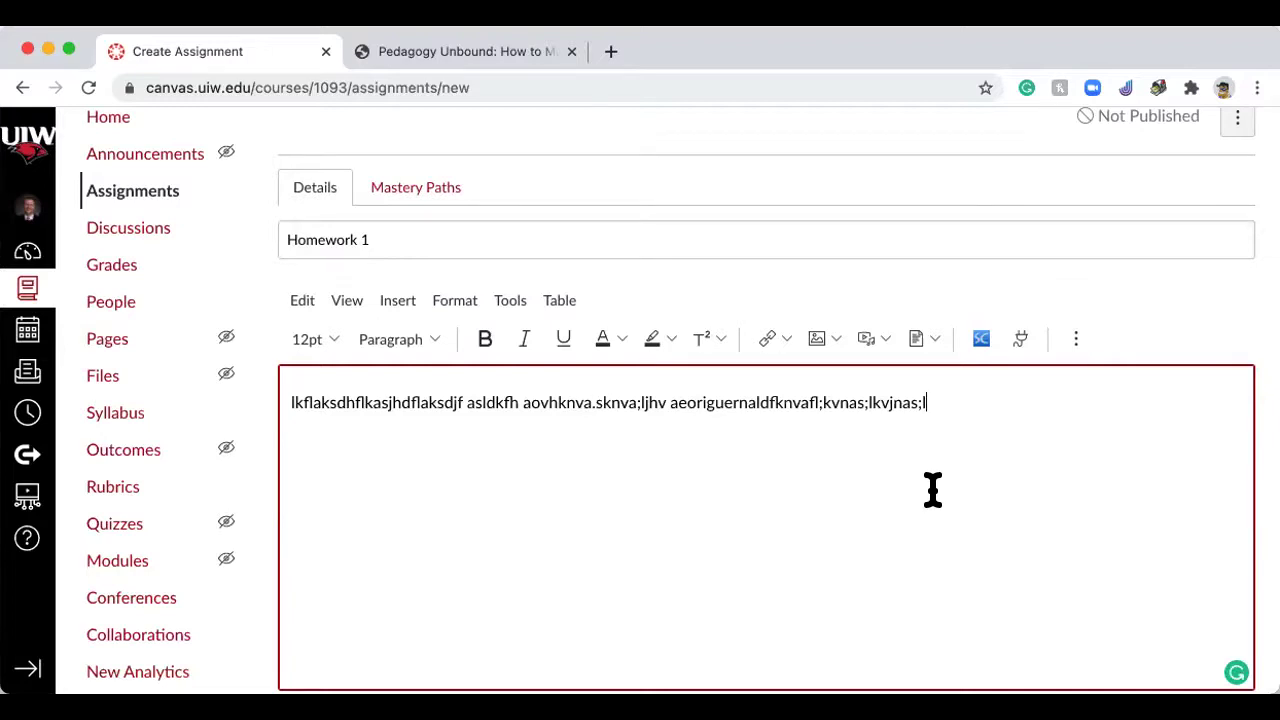
Step: Set the assignment's points to 1 and view the available assignment groups without changing the group
scroll(932, 490, down, 5)
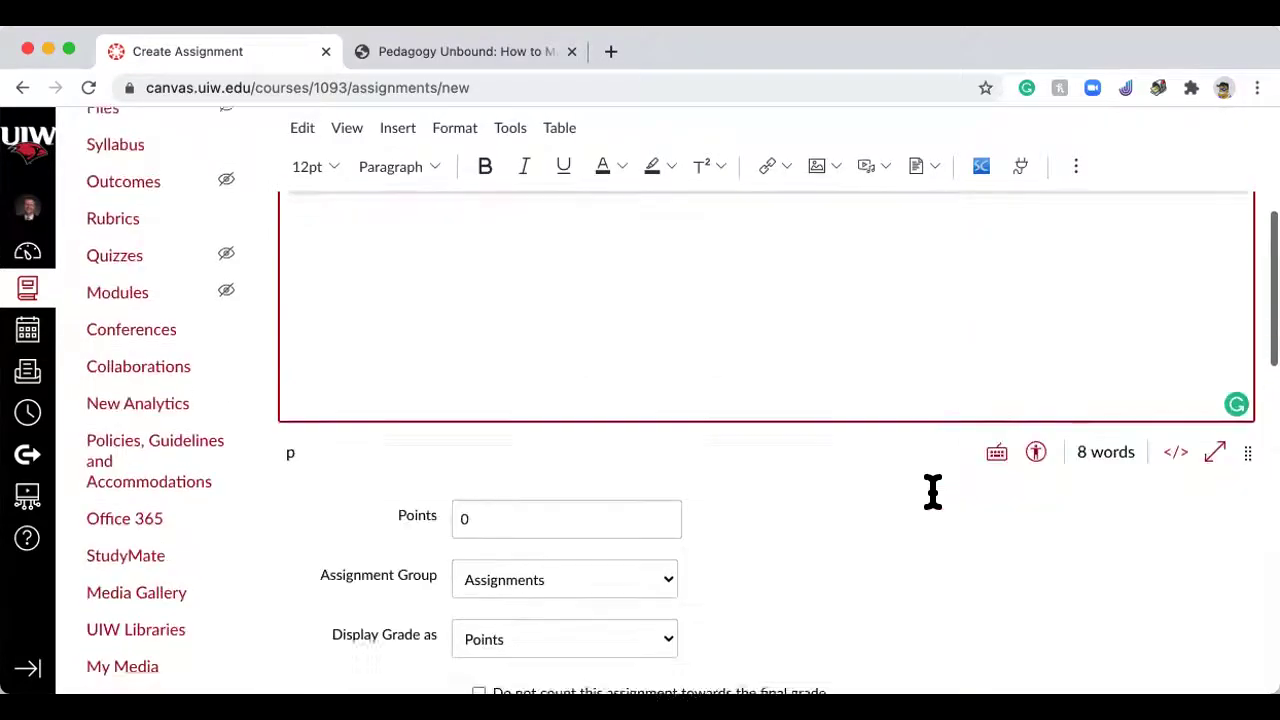
scroll(934, 505, down, 3)
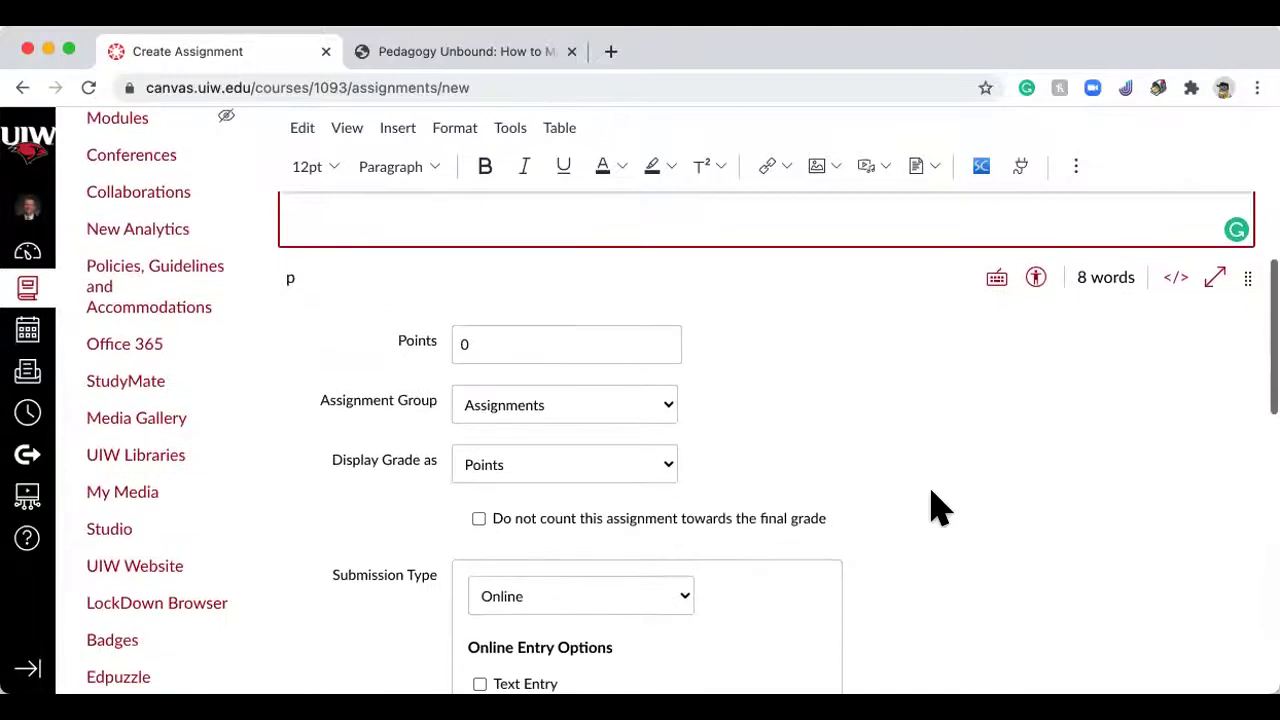
scroll(932, 505, down, 1)
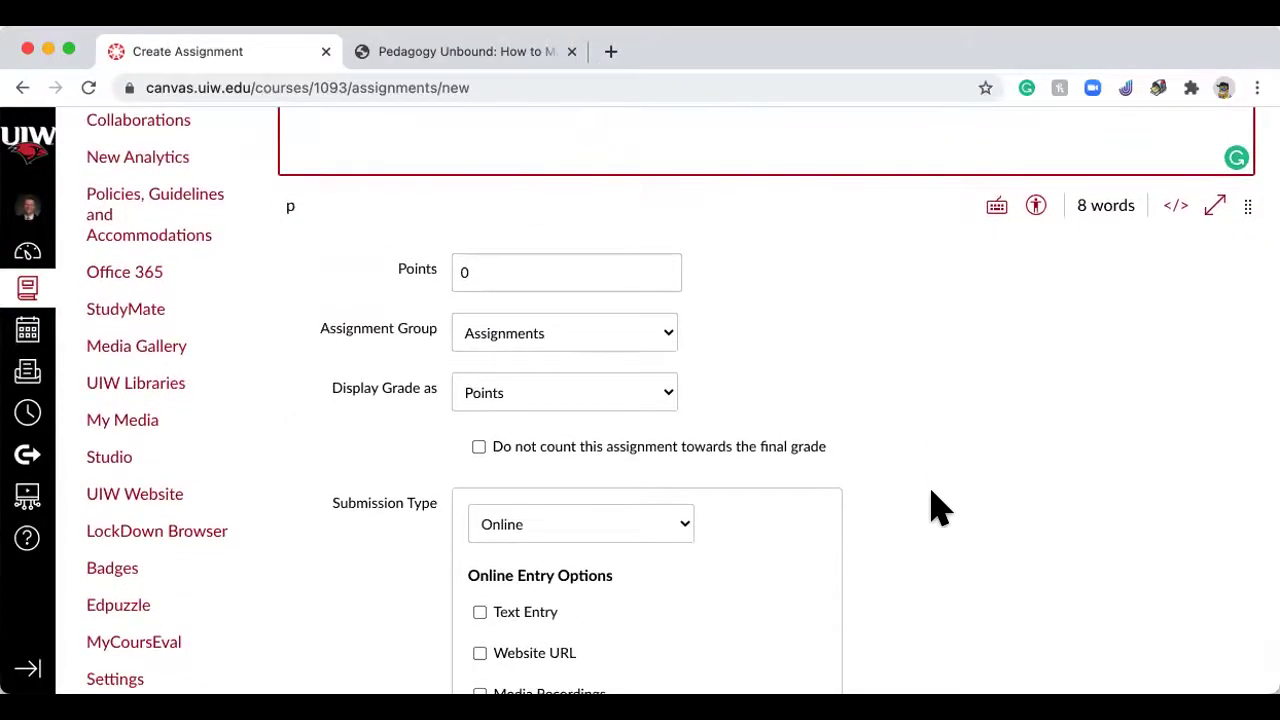
click(544, 274)
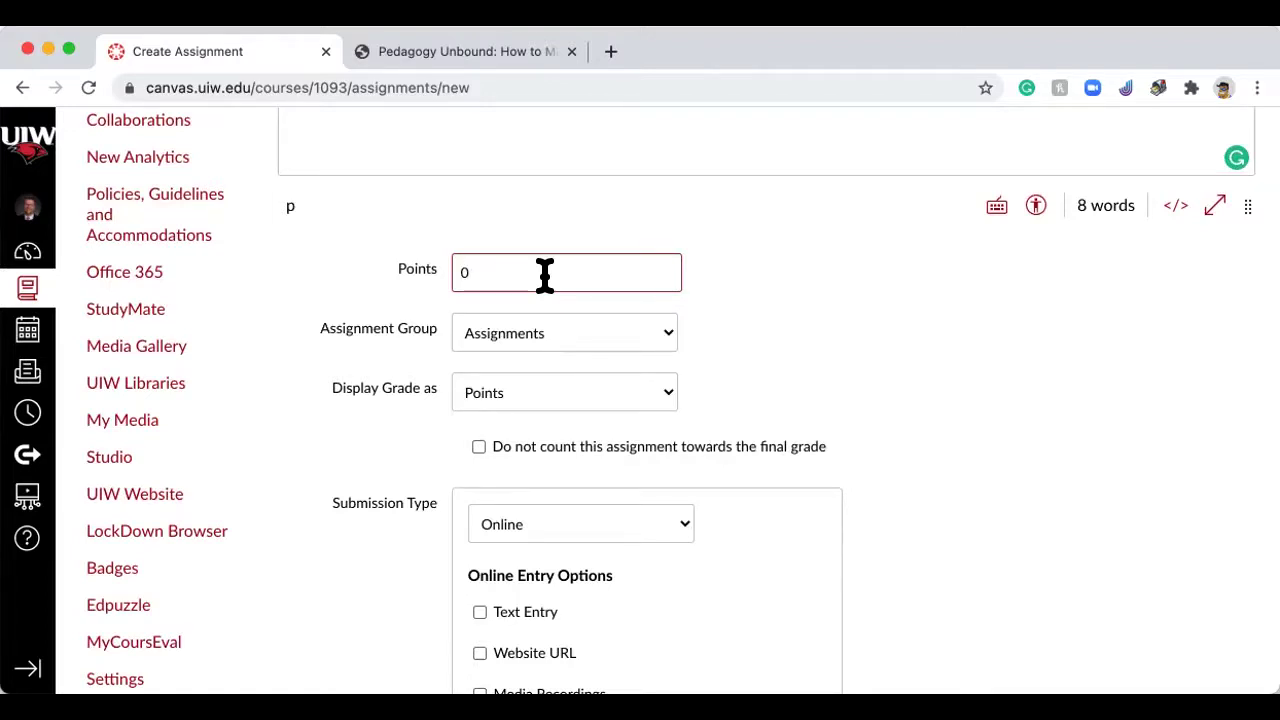
key(BackSpace)
text(1)
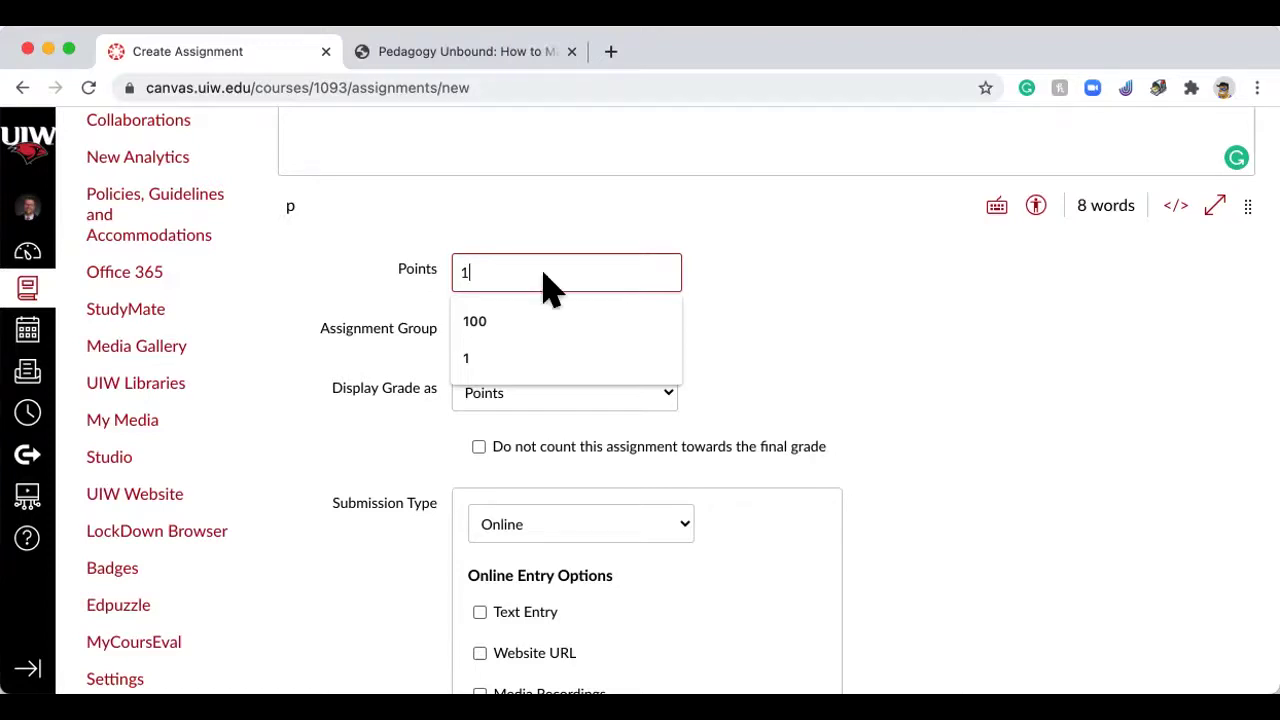
click(840, 328)
click(629, 330)
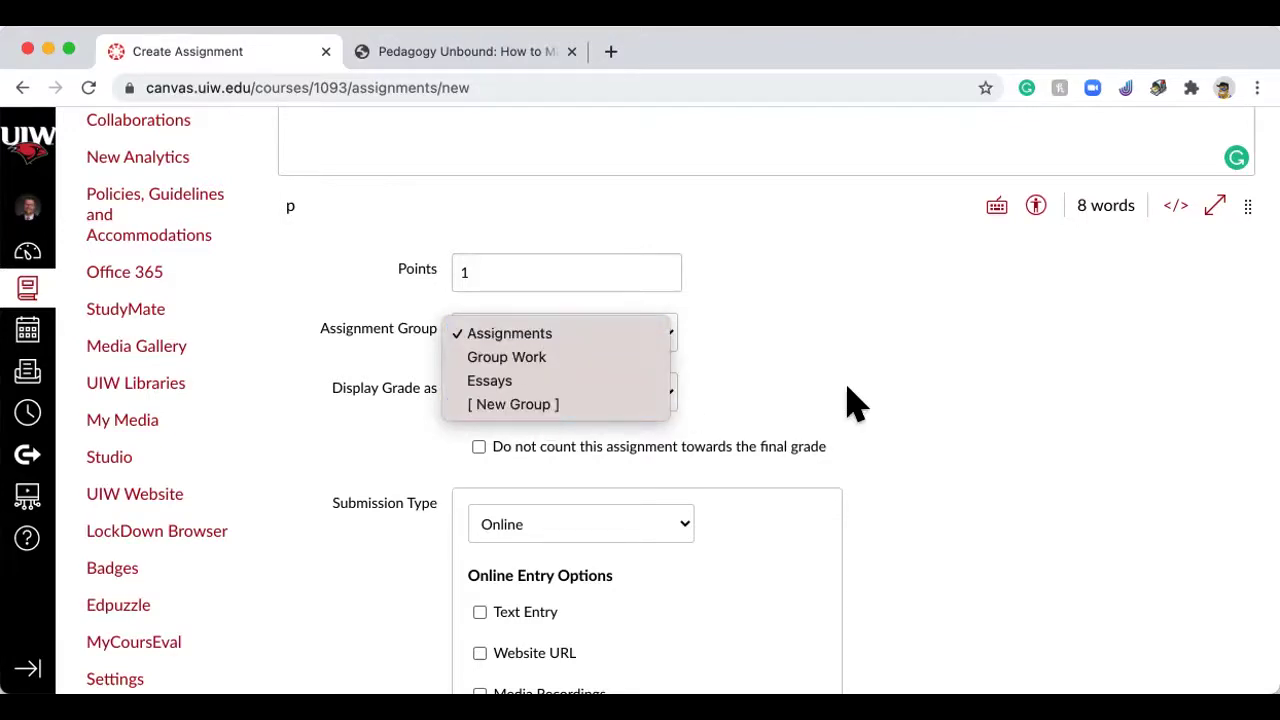
click(909, 376)
Step: Try displaying the grade as Percentage and excluding the assignment from the final grade, reverting both to Points and counted
click(670, 396)
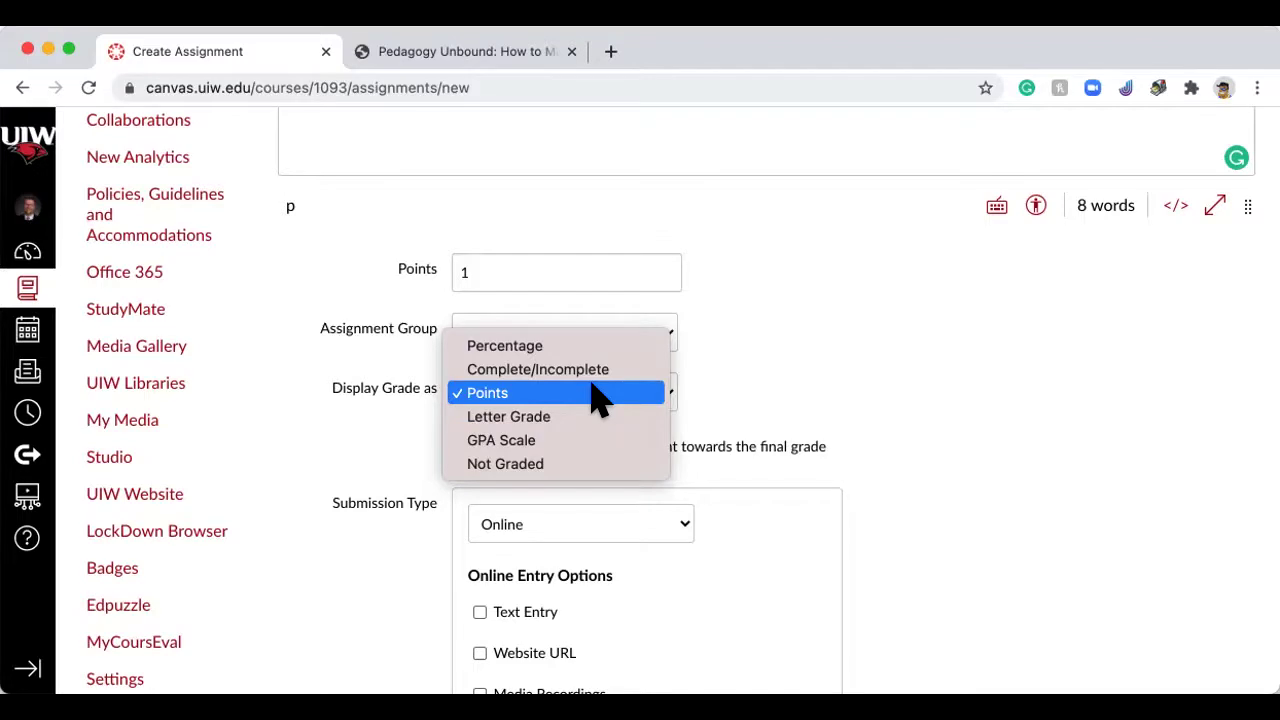
click(568, 344)
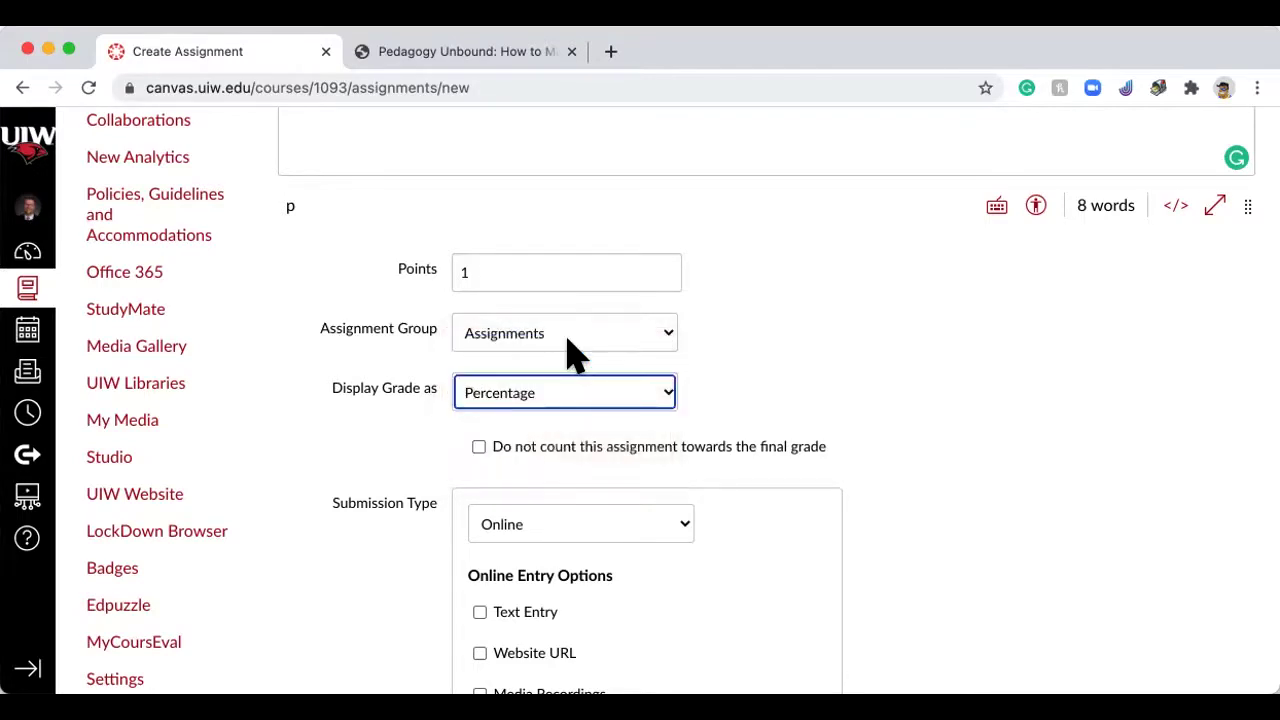
click(572, 392)
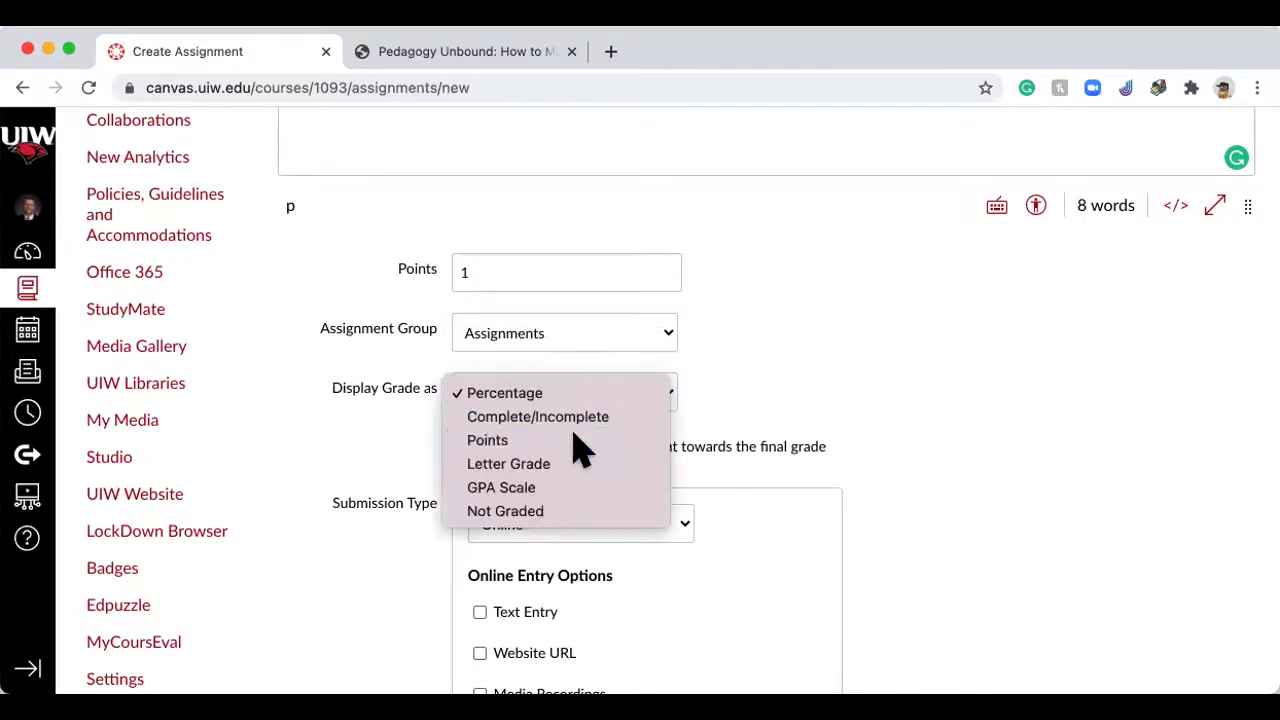
click(575, 438)
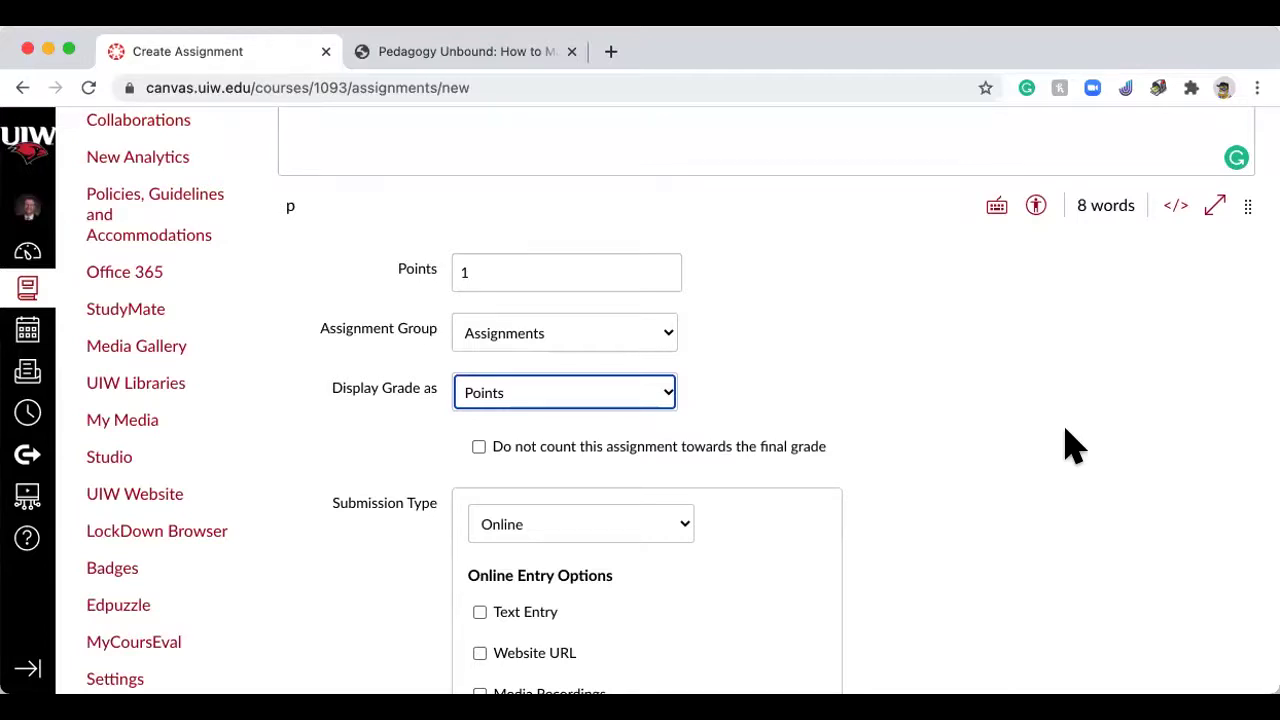
click(690, 446)
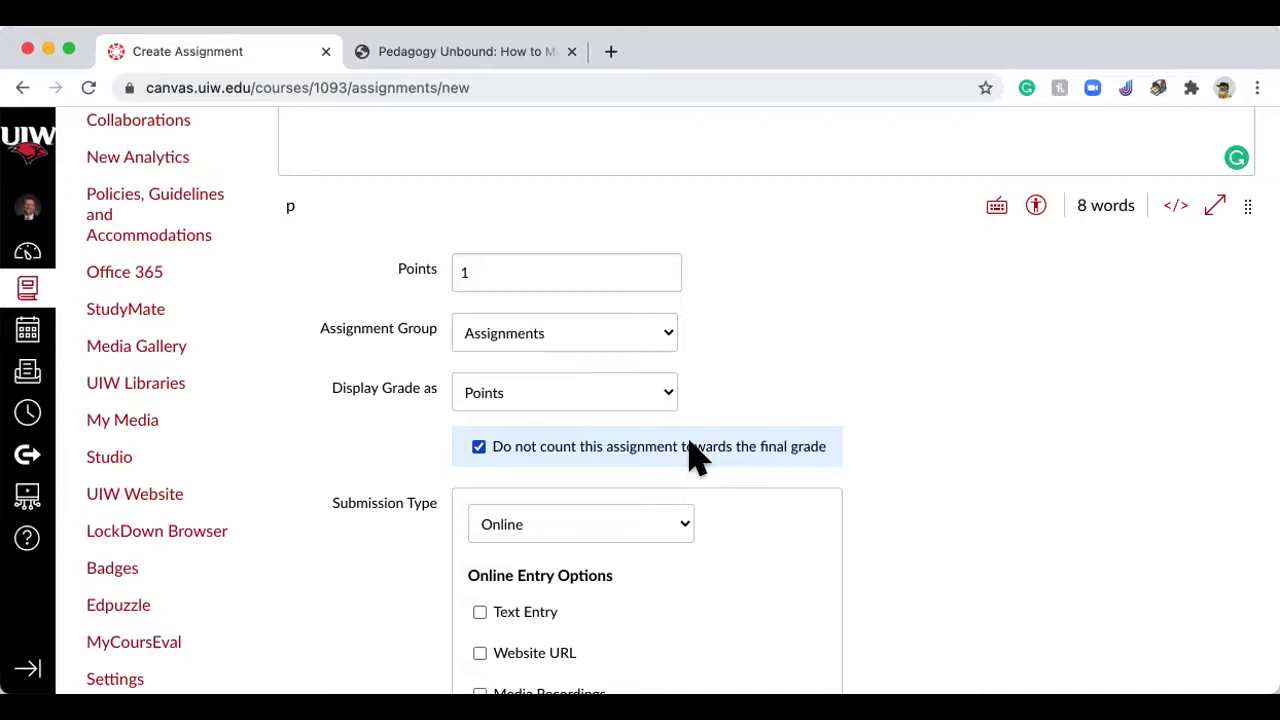
click(697, 458)
Step: Allow File Uploads as an online entry option and restrict the upload file types to .pdf
scroll(800, 514, down, 5)
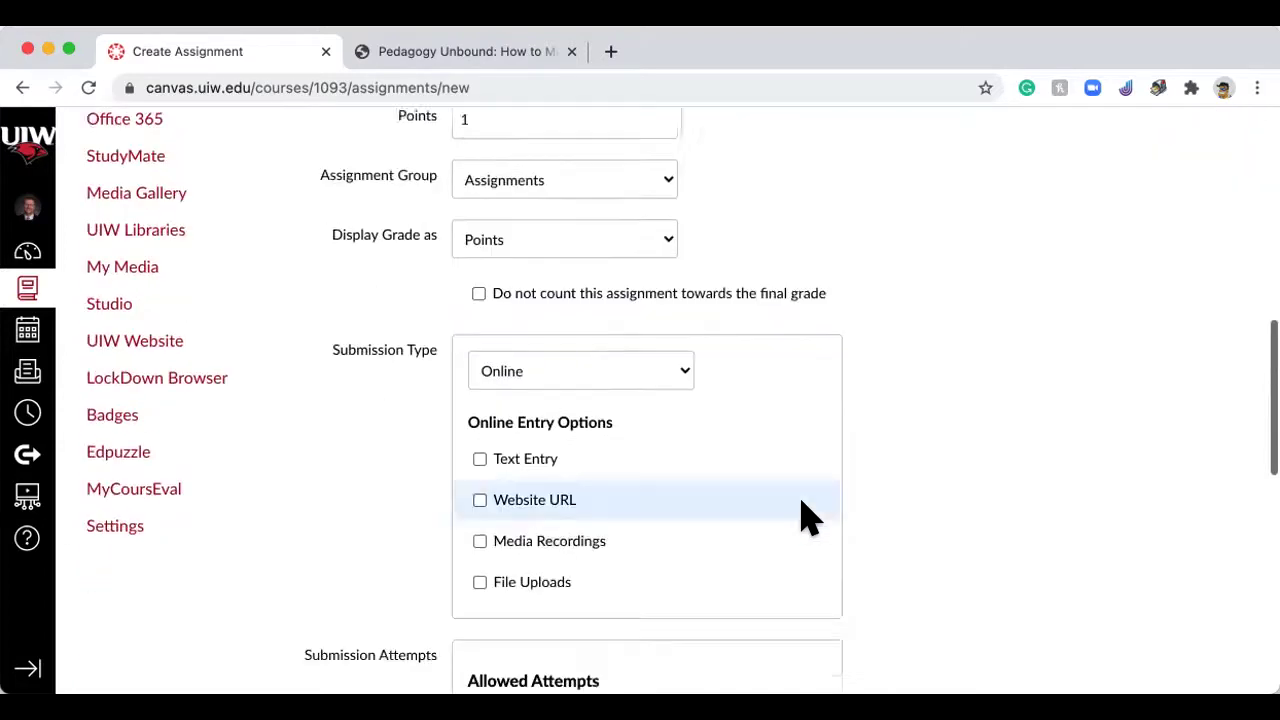
scroll(895, 522, down, 1)
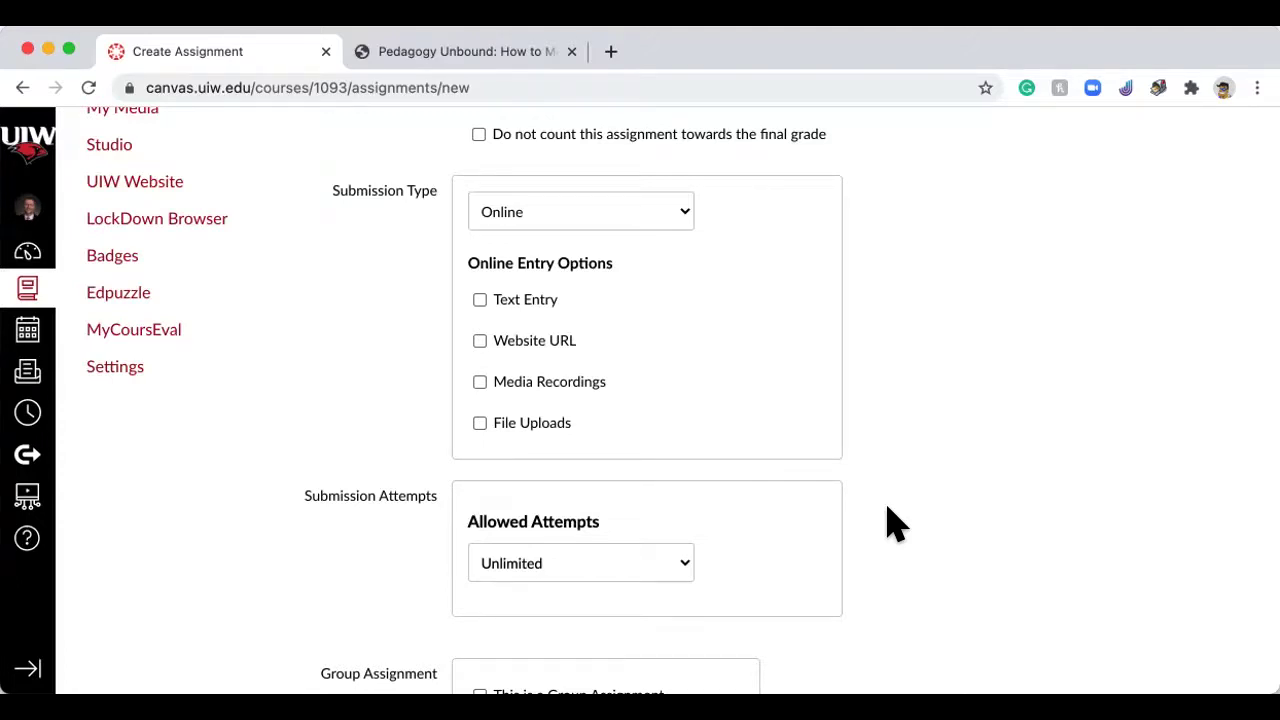
scroll(600, 390, down, 1)
click(535, 368)
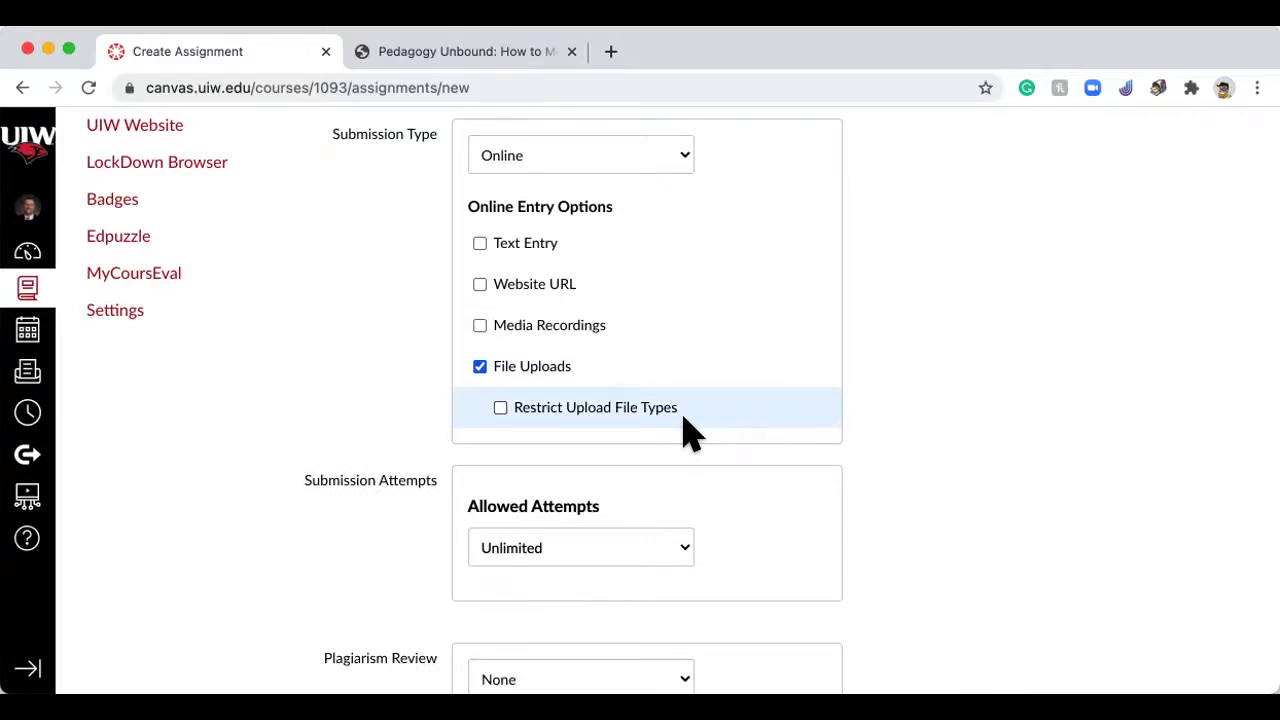
click(605, 416)
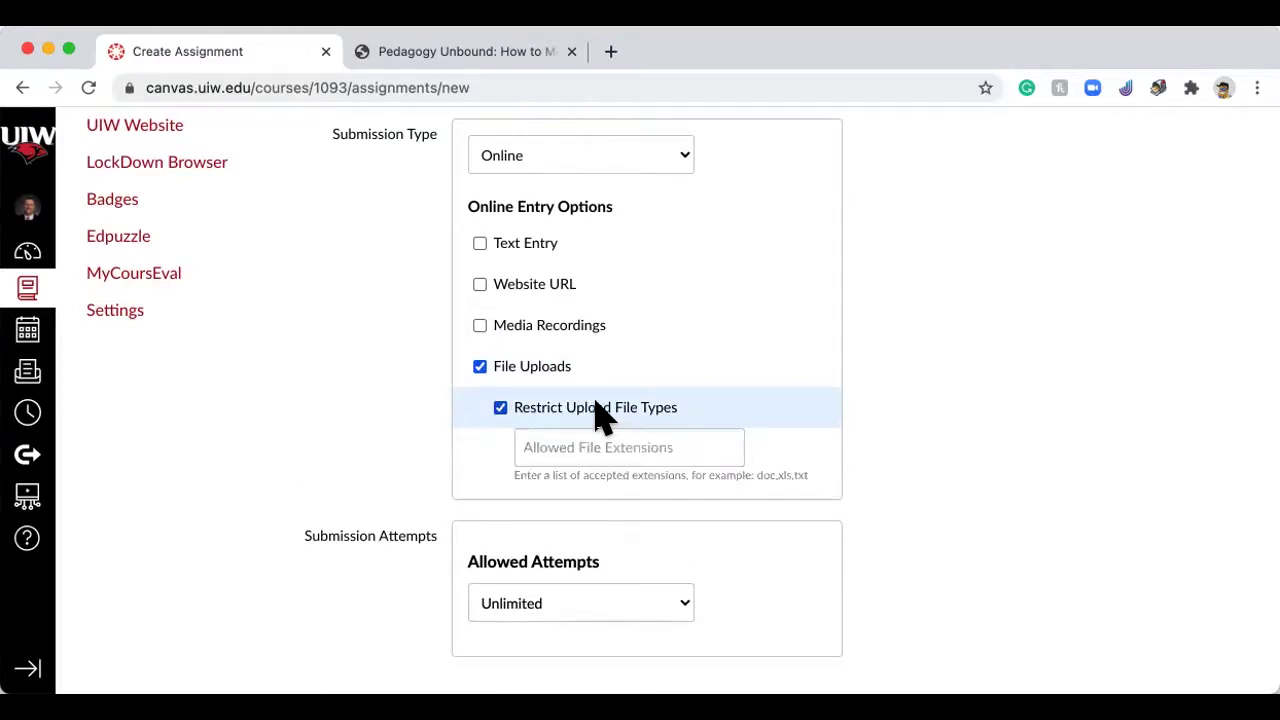
click(606, 443)
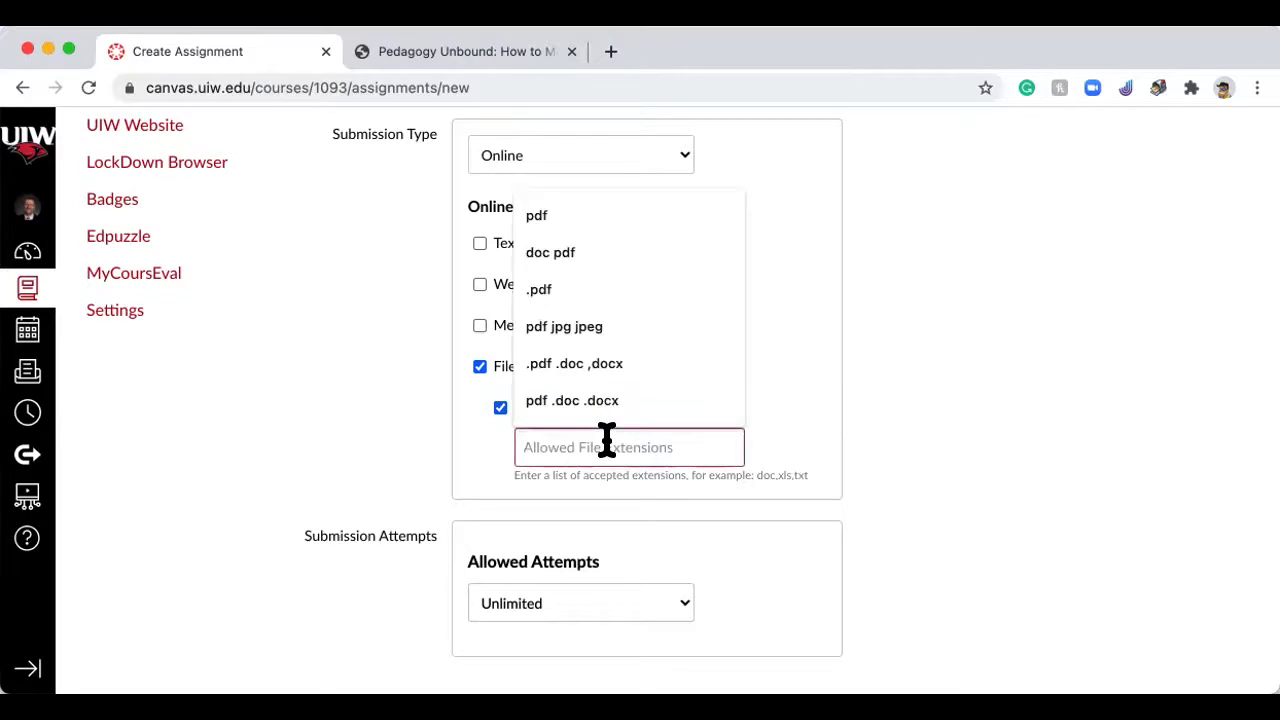
text(.pdf)
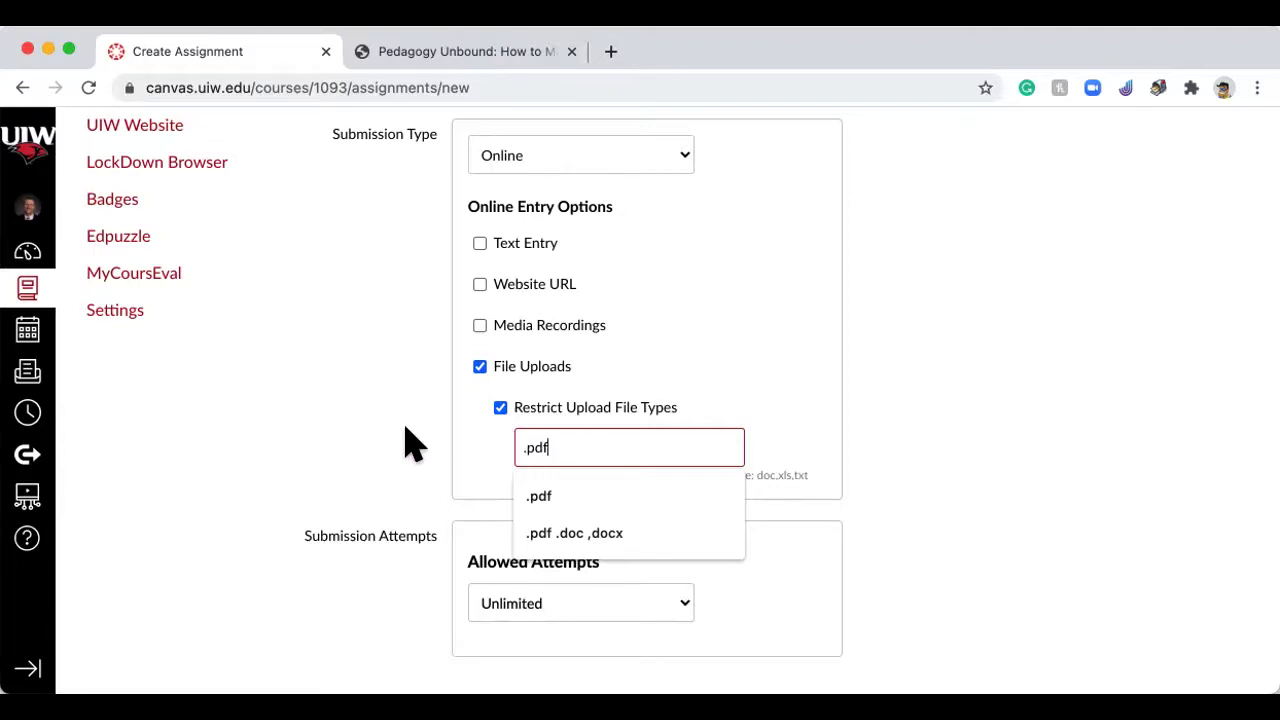
Step: Remove the upload file type restriction and accept Media Recordings instead of File Uploads for the online submission
click(500, 409)
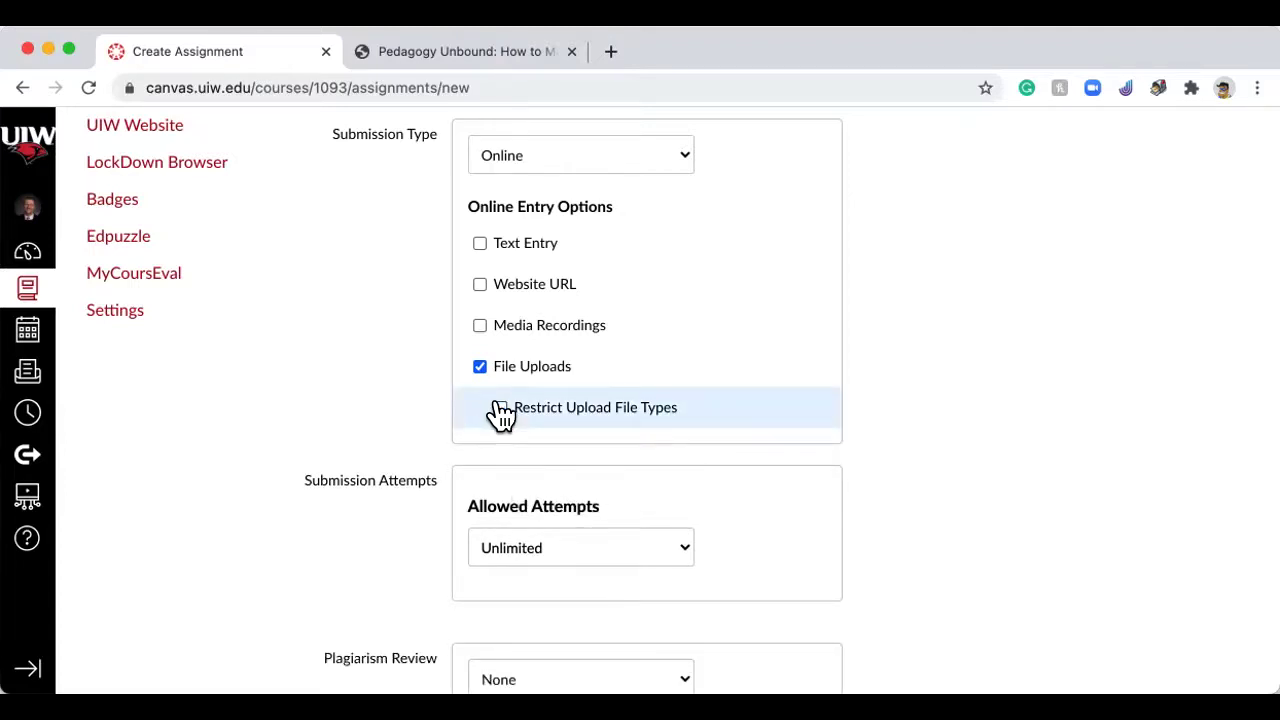
click(480, 326)
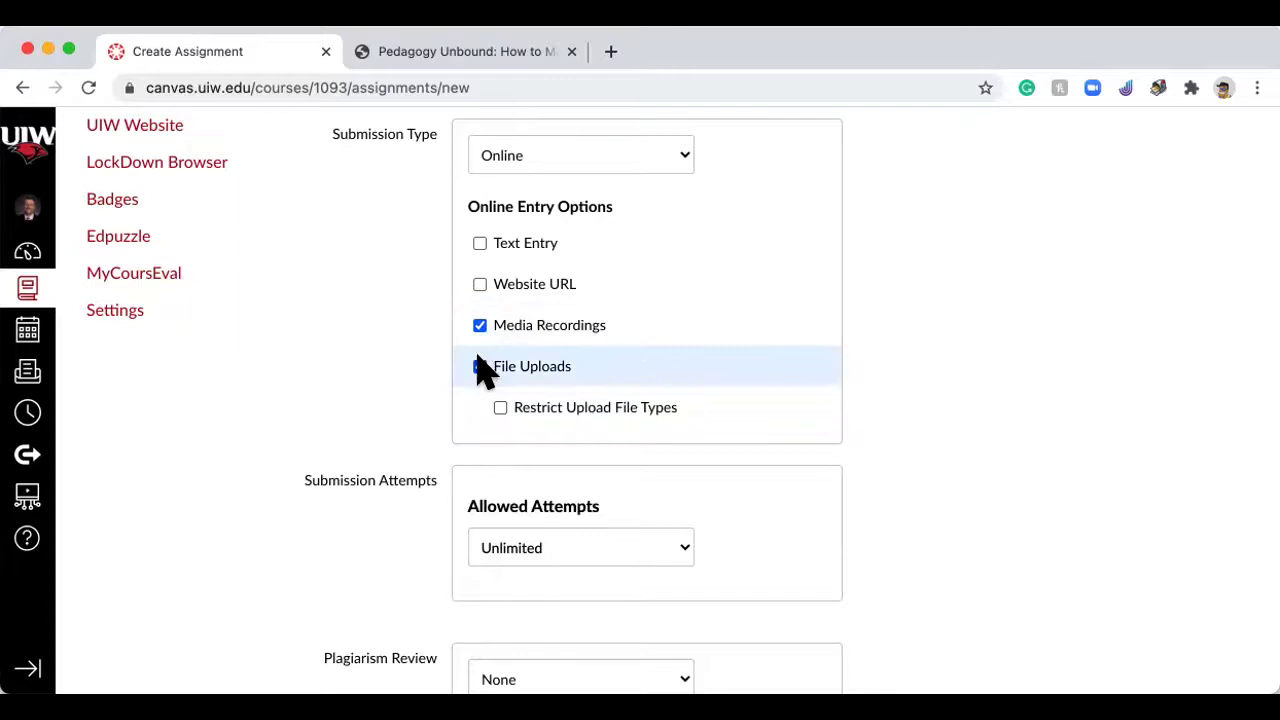
click(481, 367)
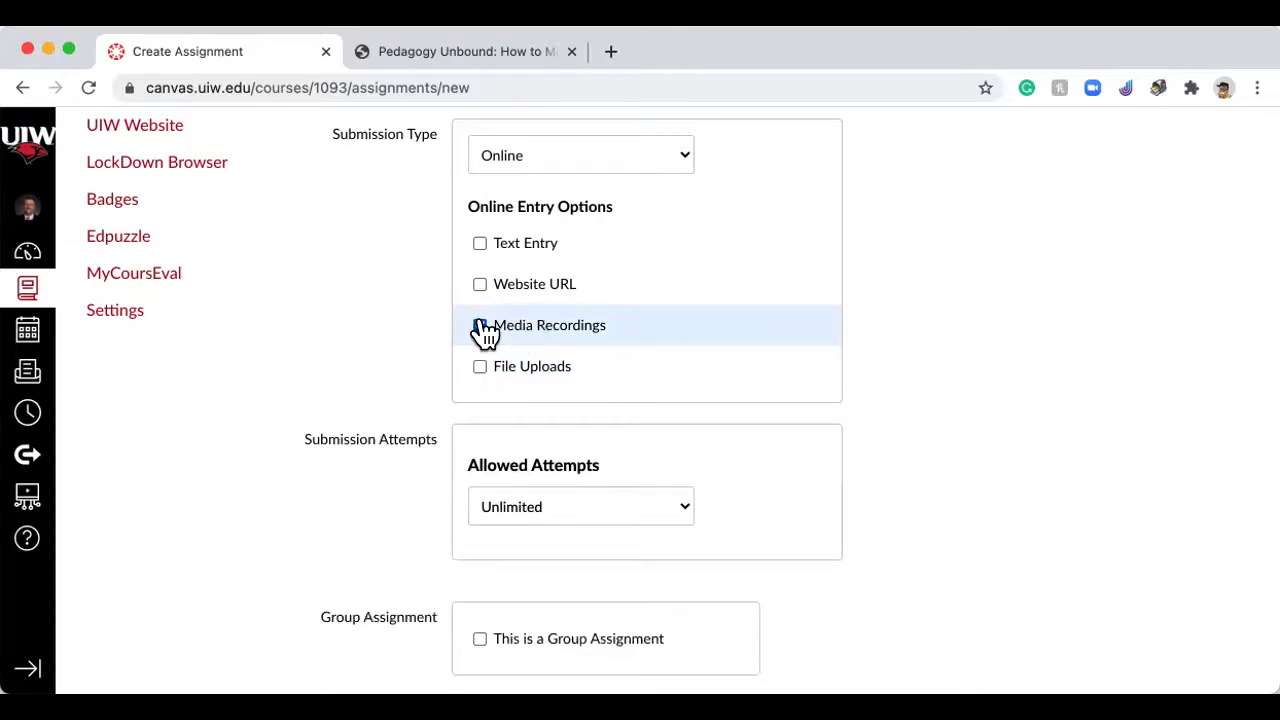
Step: Remove Media Recordings from the online entry options and view the available submission types, keeping Online selected
click(480, 326)
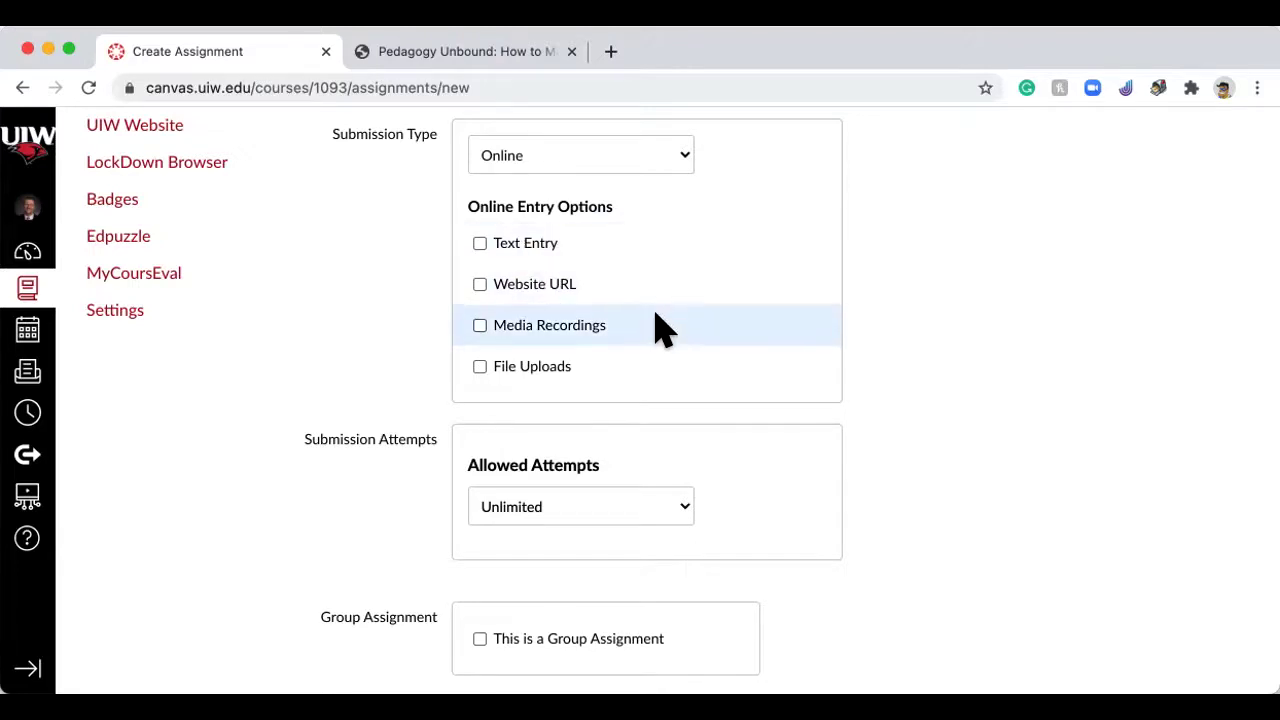
scroll(683, 171, up, 1)
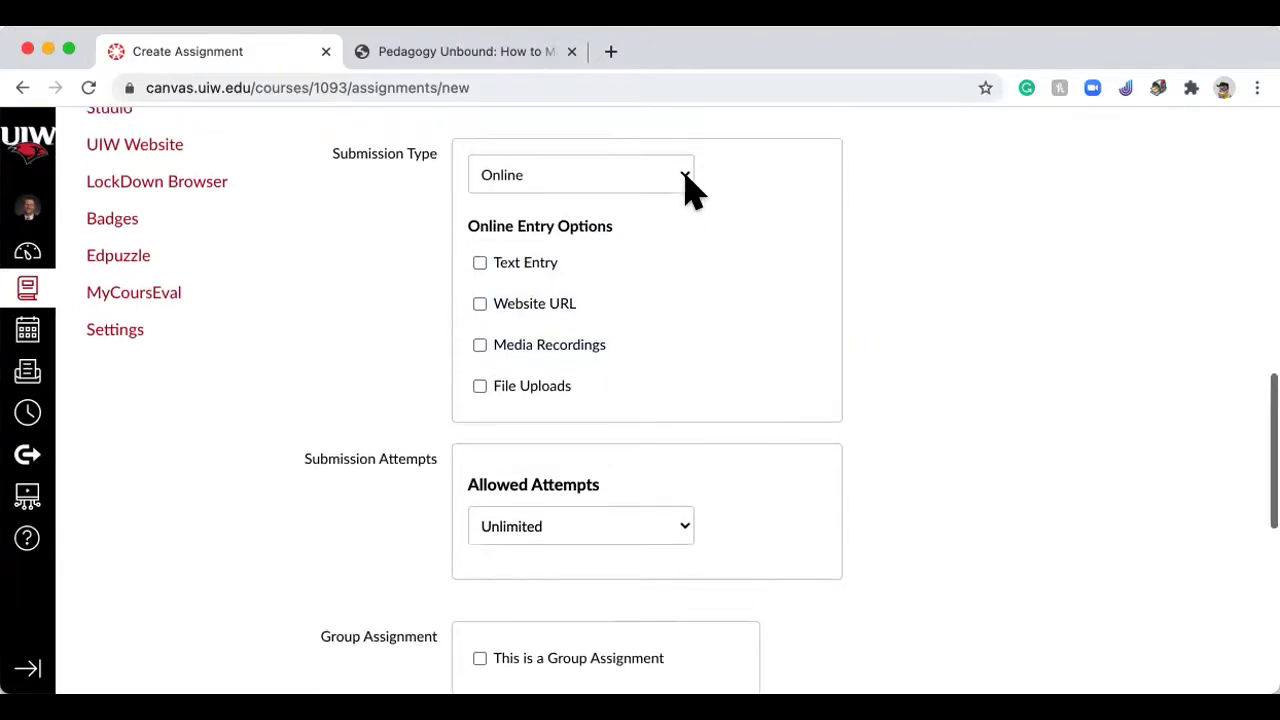
click(680, 174)
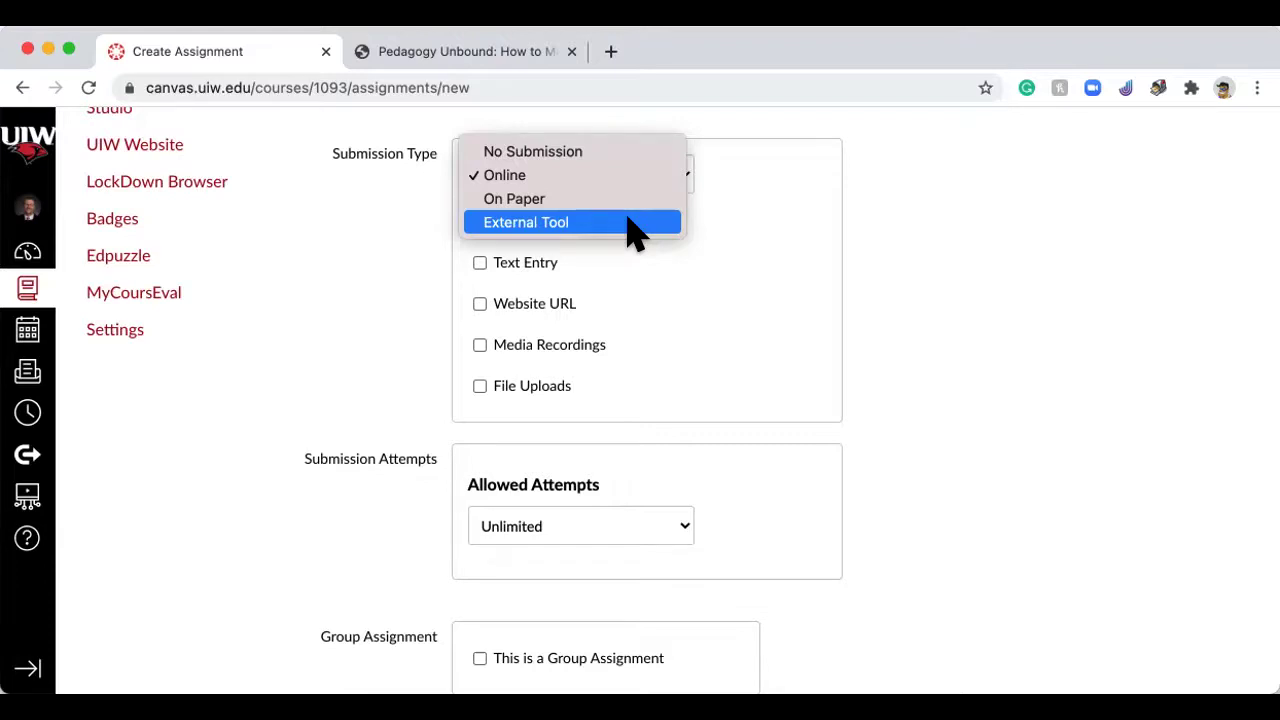
click(1060, 294)
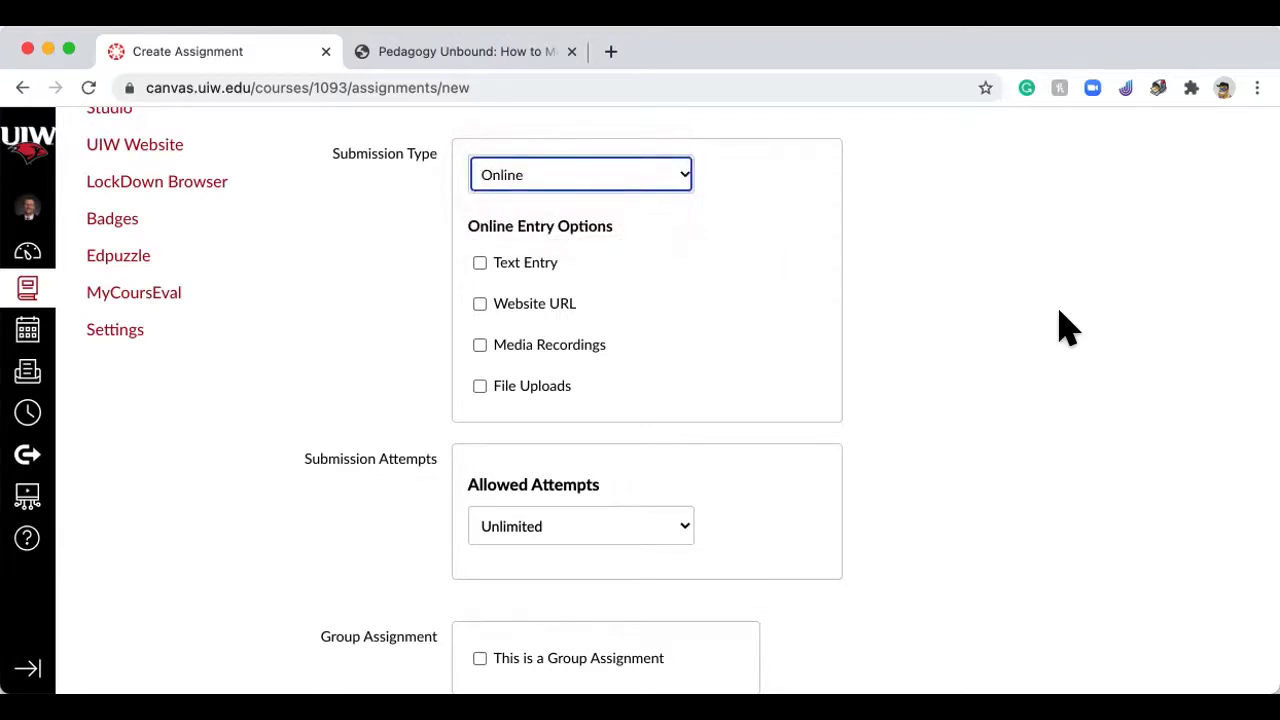
Step: Try setting the allowed submission attempts to Limited, and restore them to Unlimited
scroll(1065, 325, down, 3)
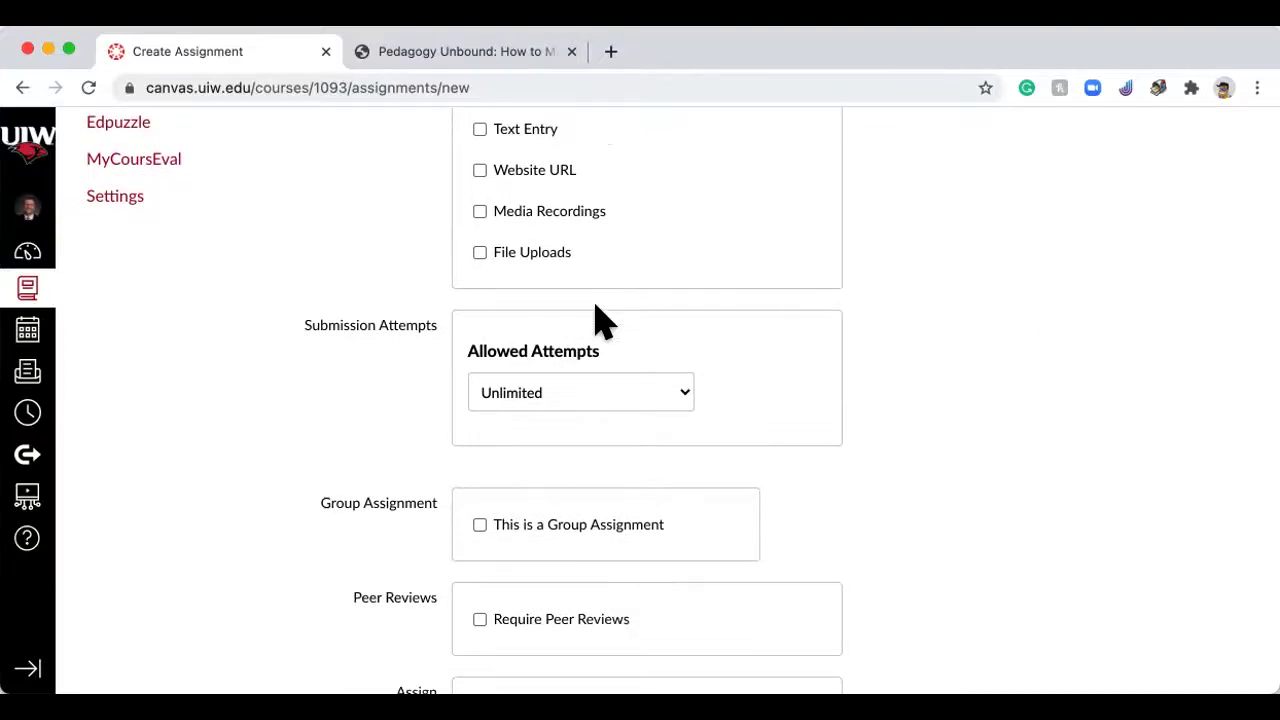
scroll(790, 375, down, 3)
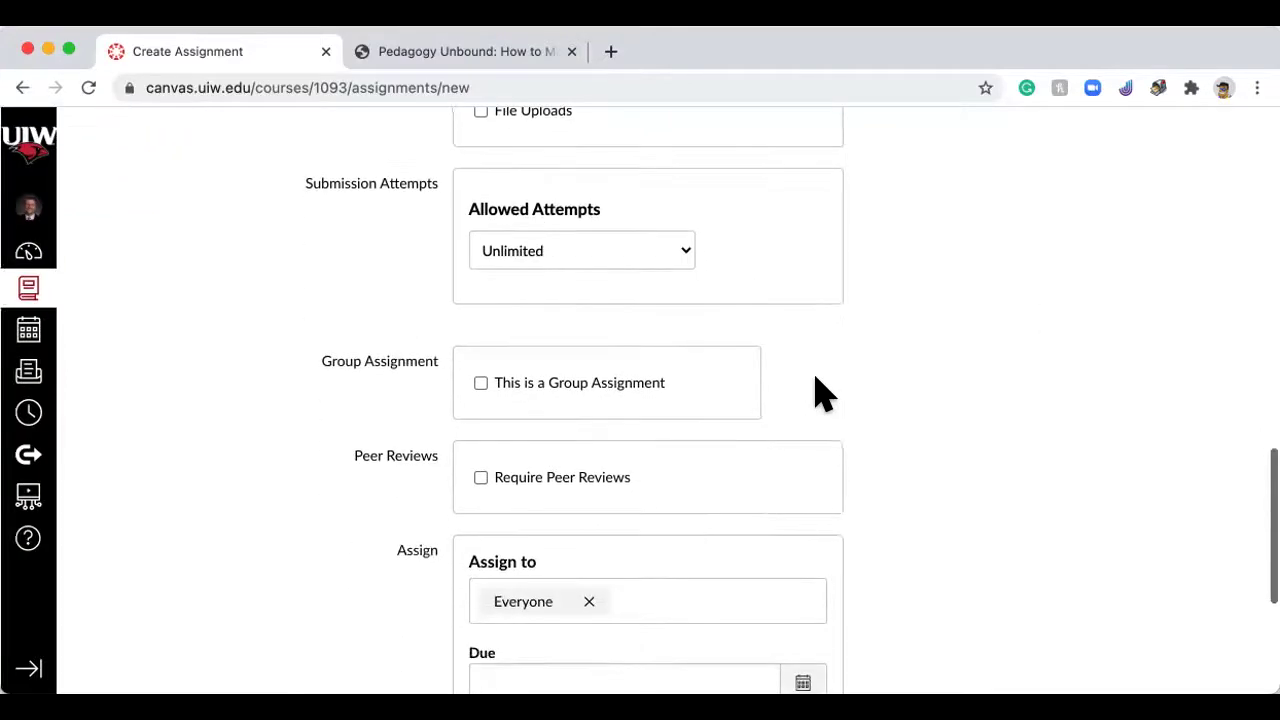
click(650, 255)
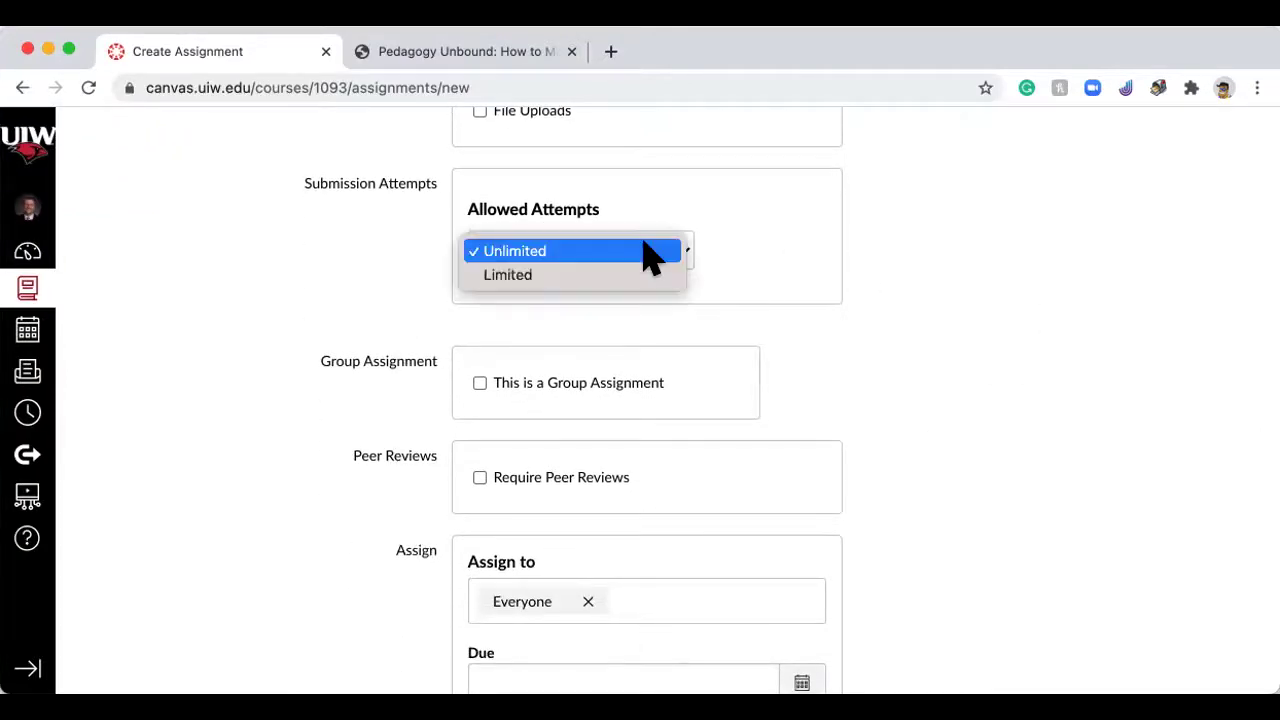
click(640, 275)
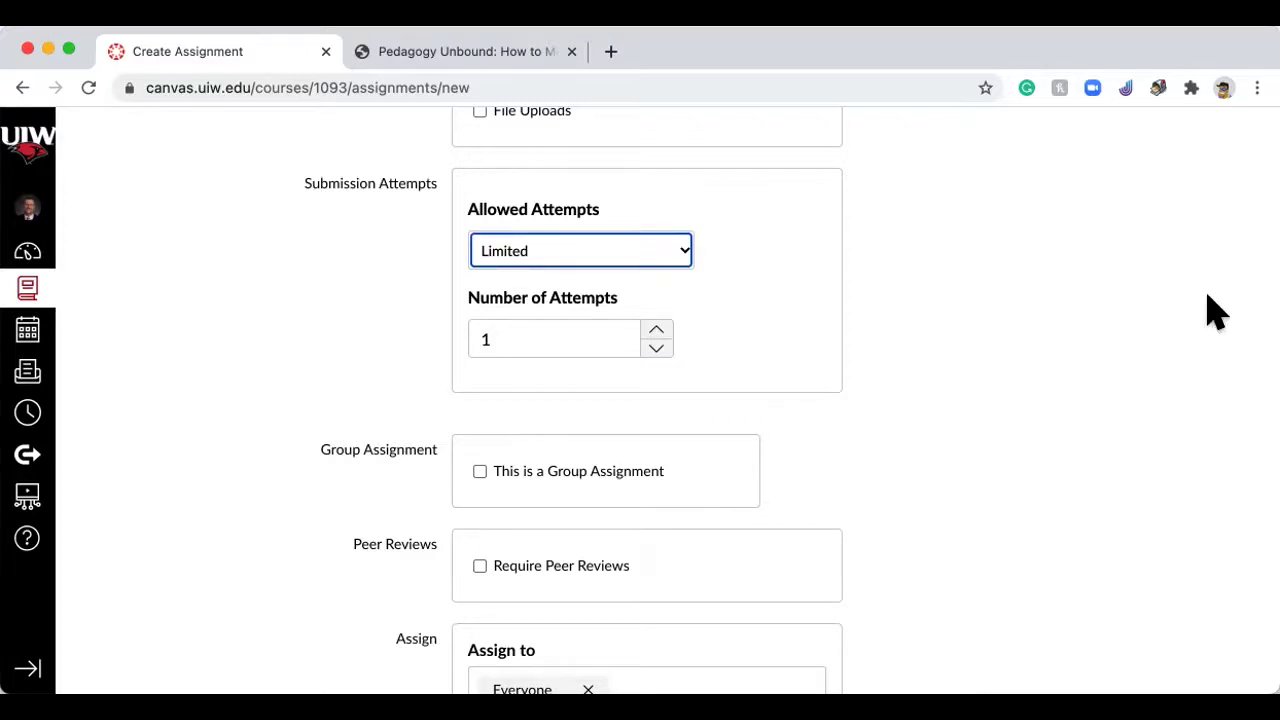
click(610, 247)
click(613, 228)
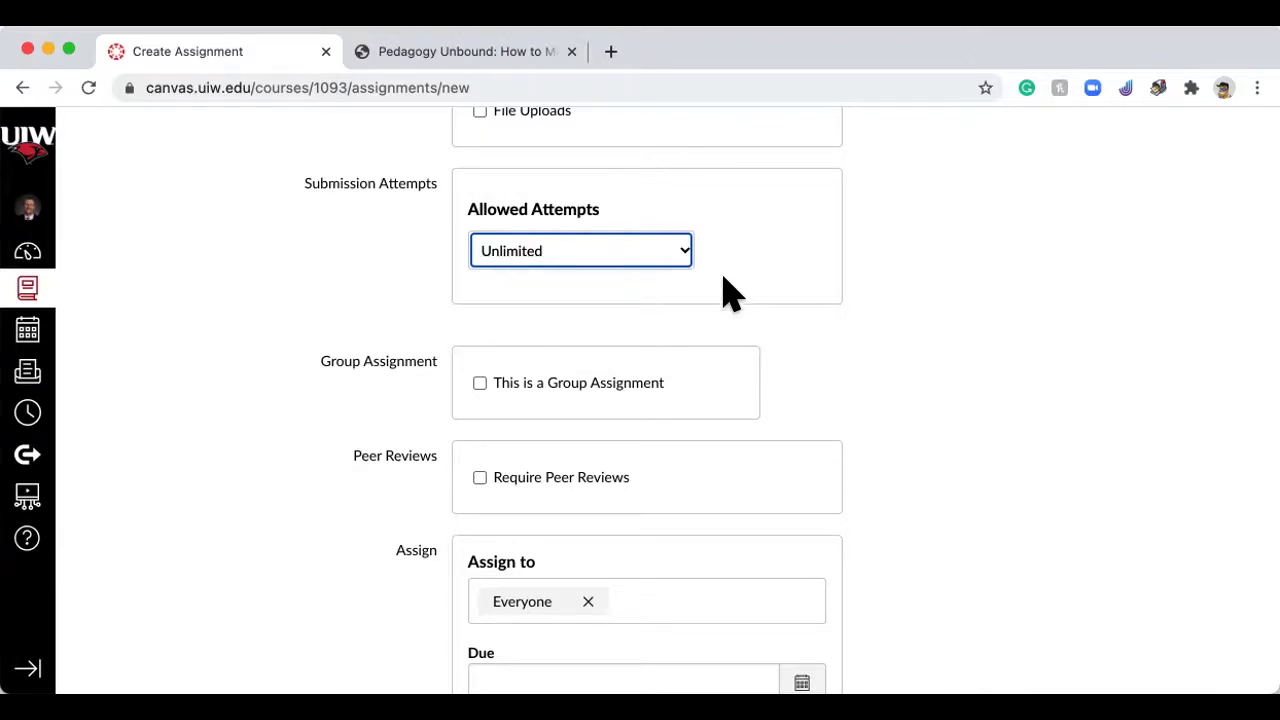
Step: Try accepting Website URL as an online entry option for the assignment
scroll(760, 390, down, 1)
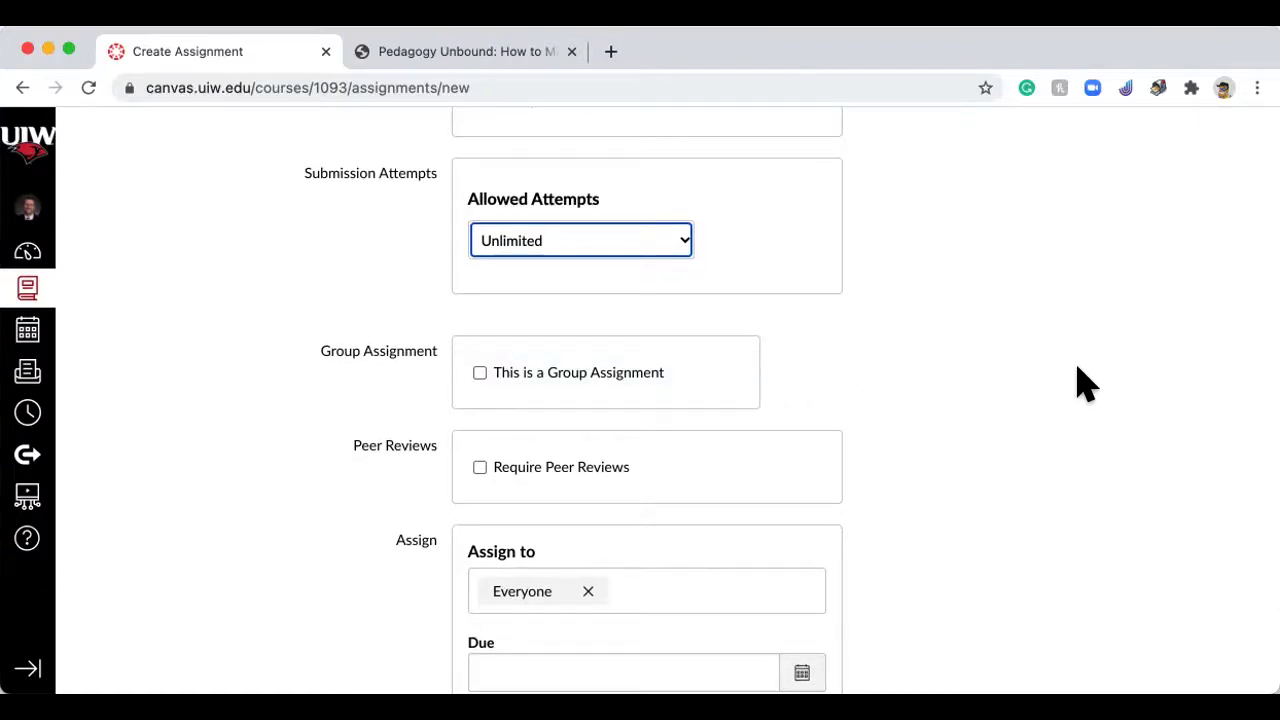
scroll(1086, 385, up, 5)
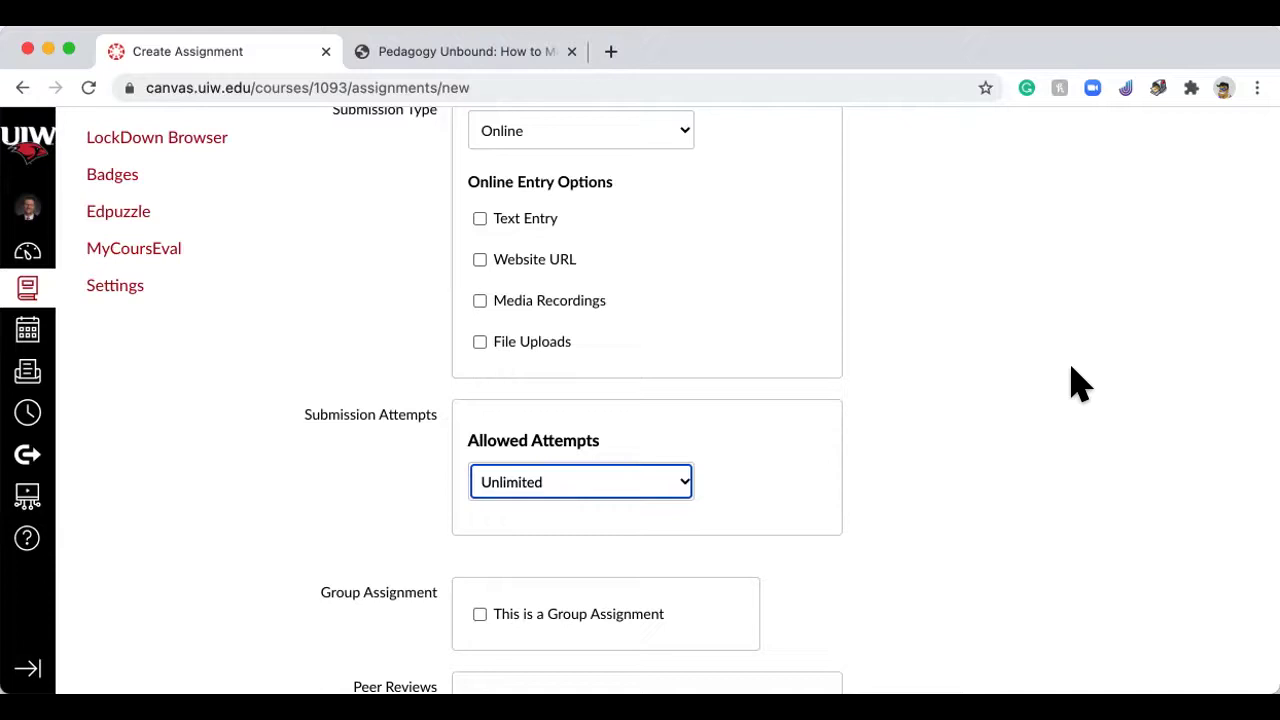
click(549, 270)
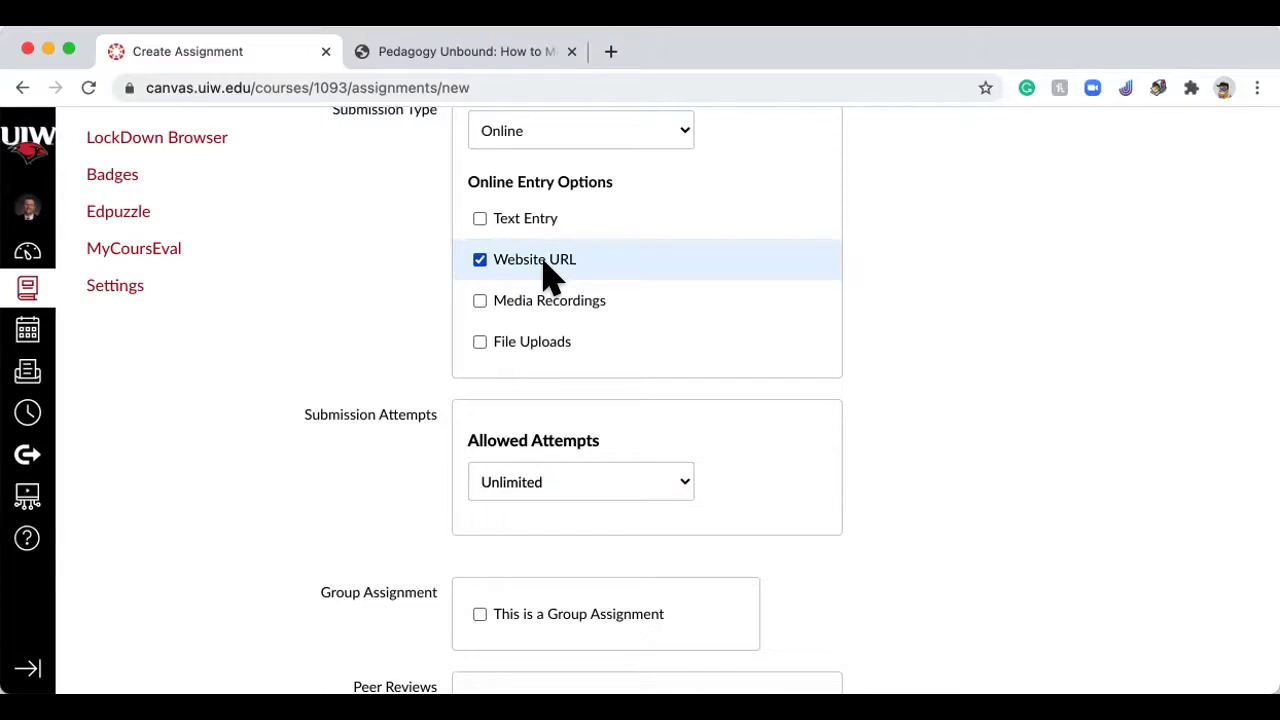
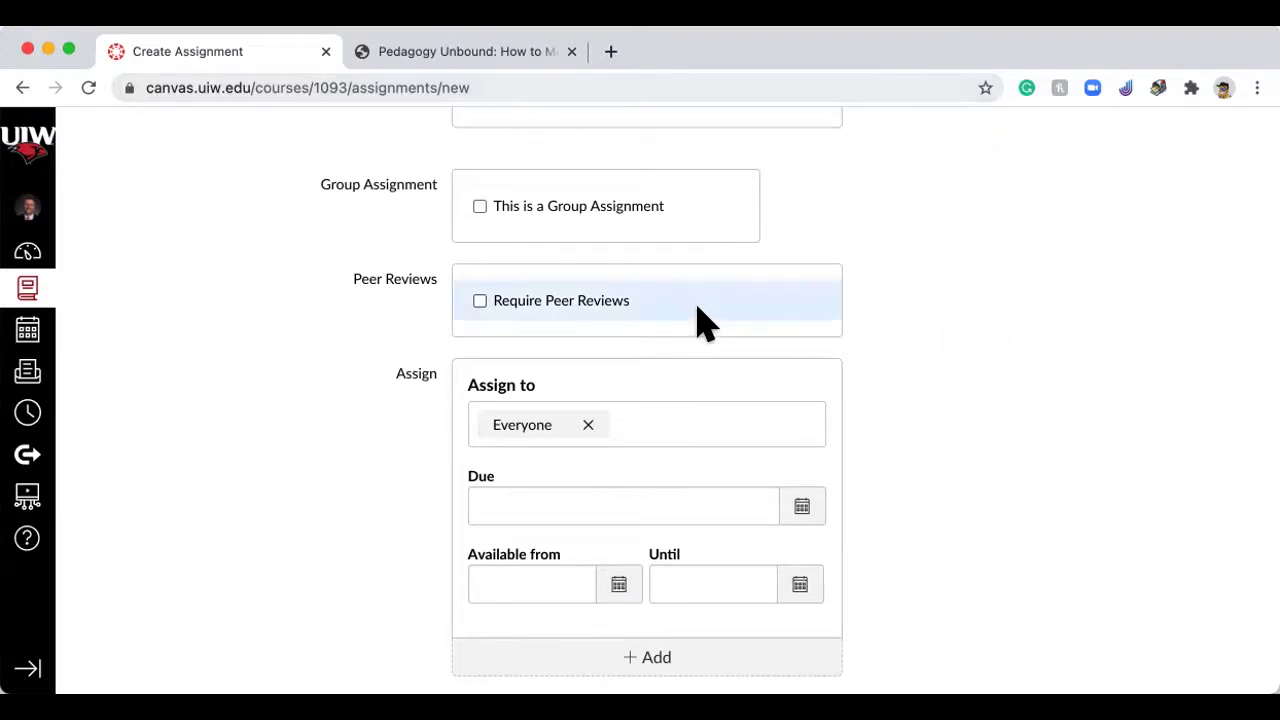
Step: Try making this a group assignment and allowing self sign-up in a new group set, closing the group set form without saving
click(557, 212)
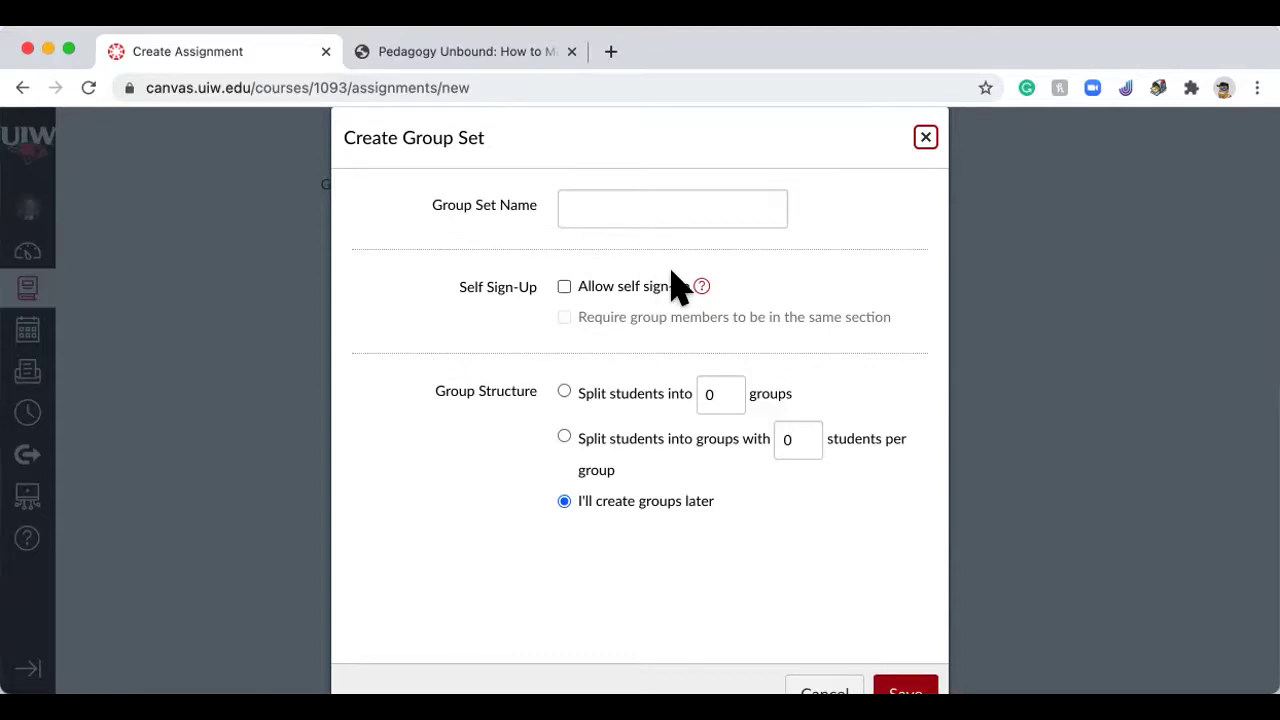
click(596, 290)
click(596, 290)
click(596, 290)
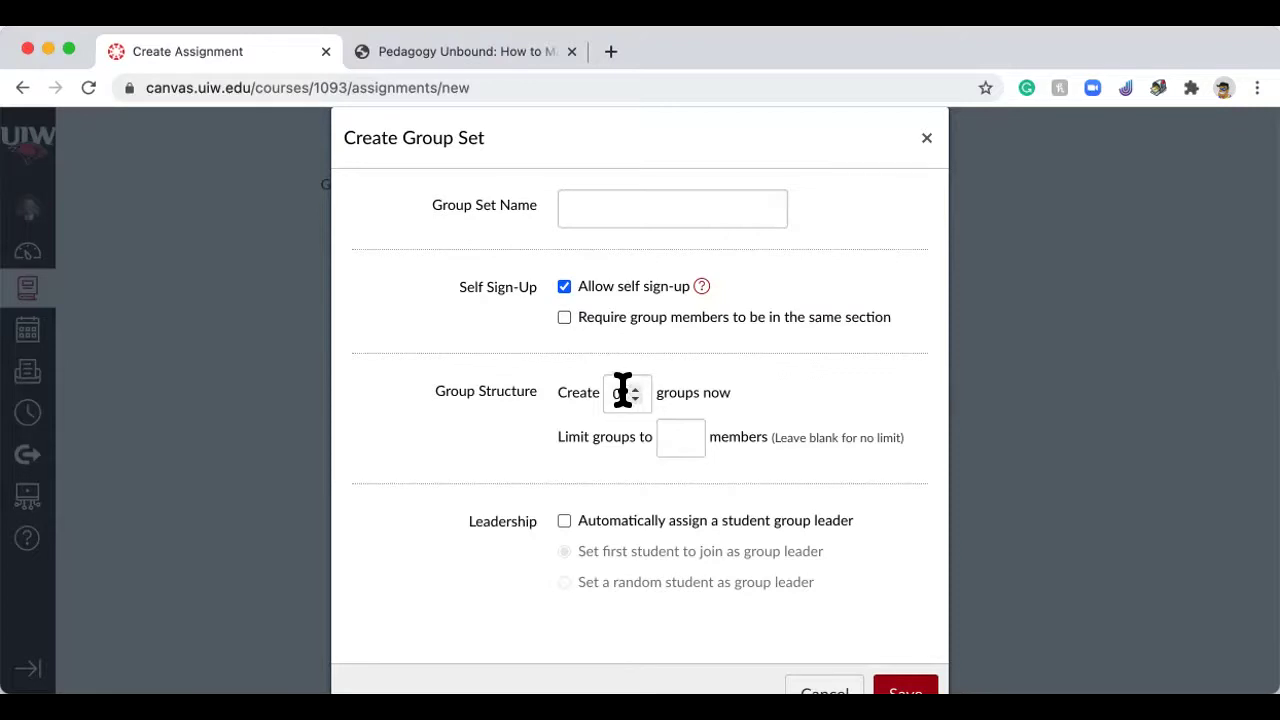
click(565, 289)
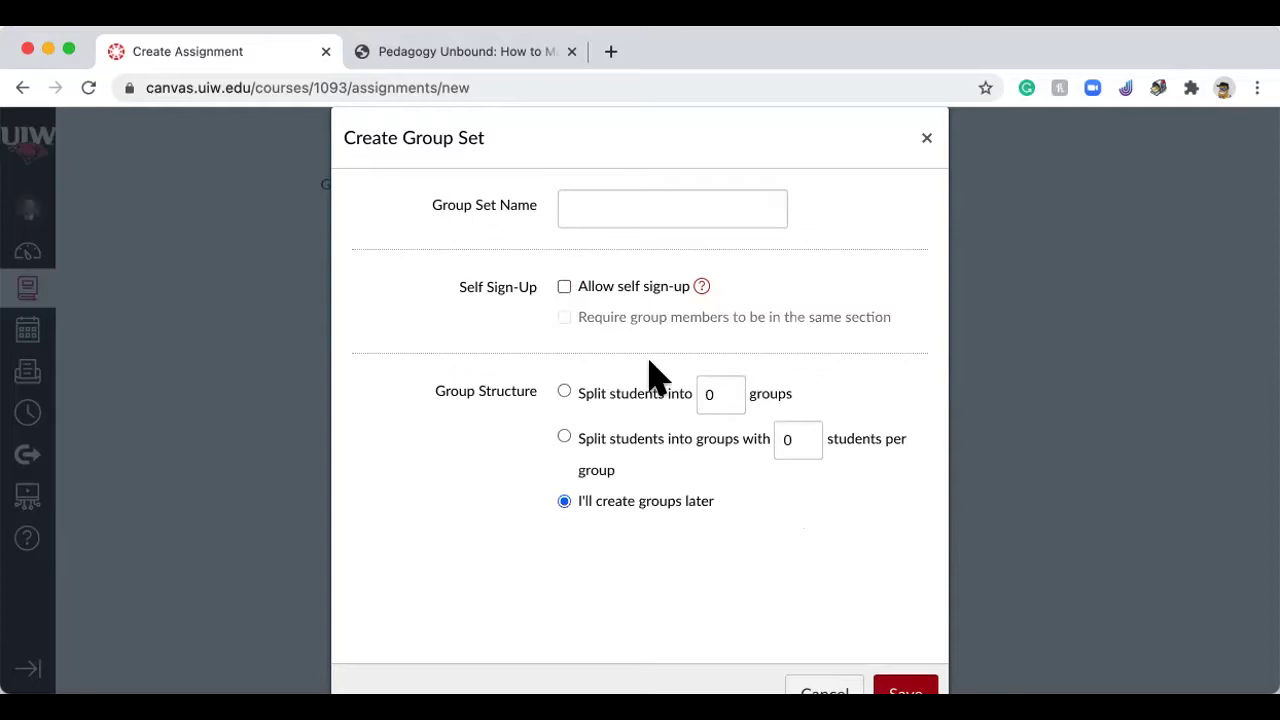
click(564, 289)
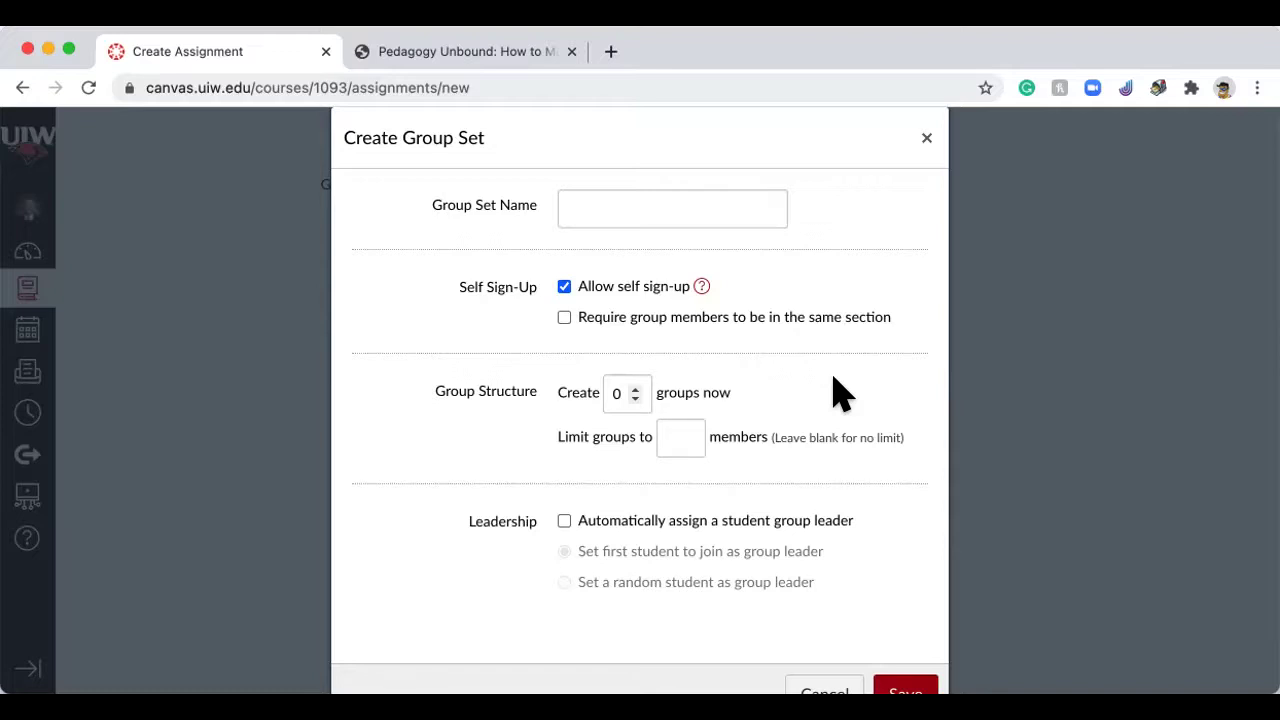
click(922, 137)
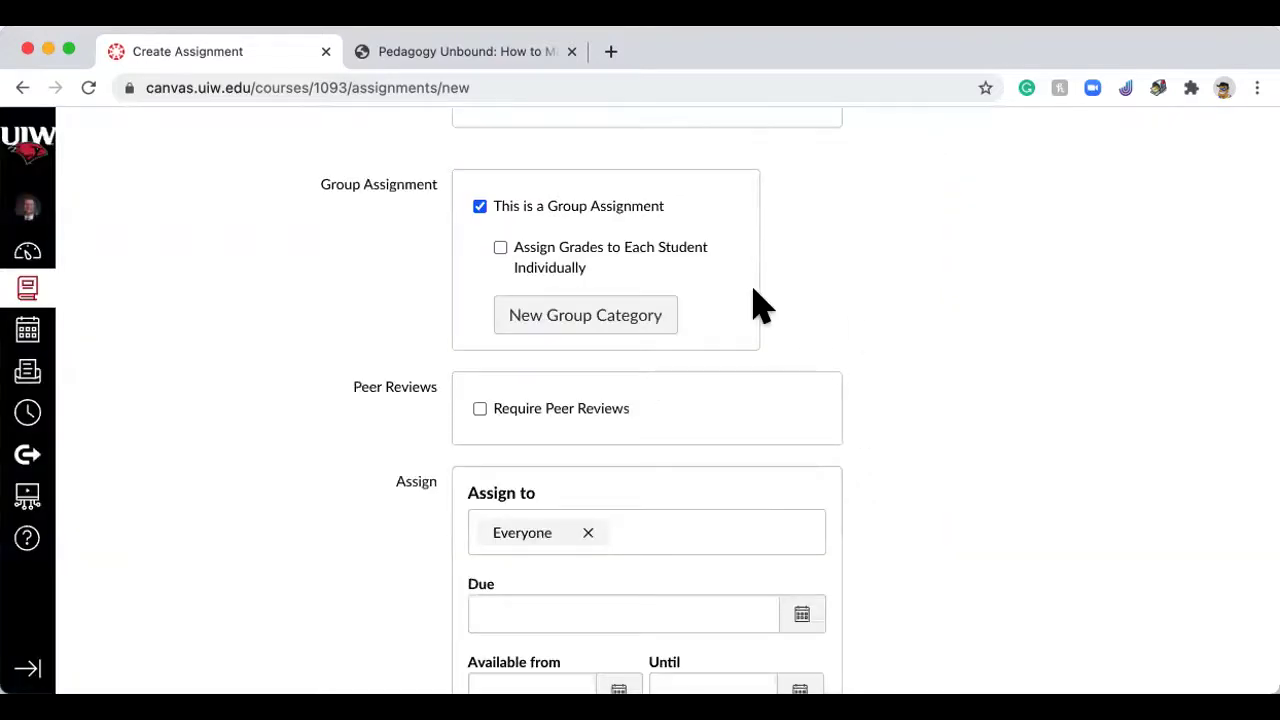
Step: Try assigning grades to each student individually, and revert both that option and the group assignment setting
click(481, 207)
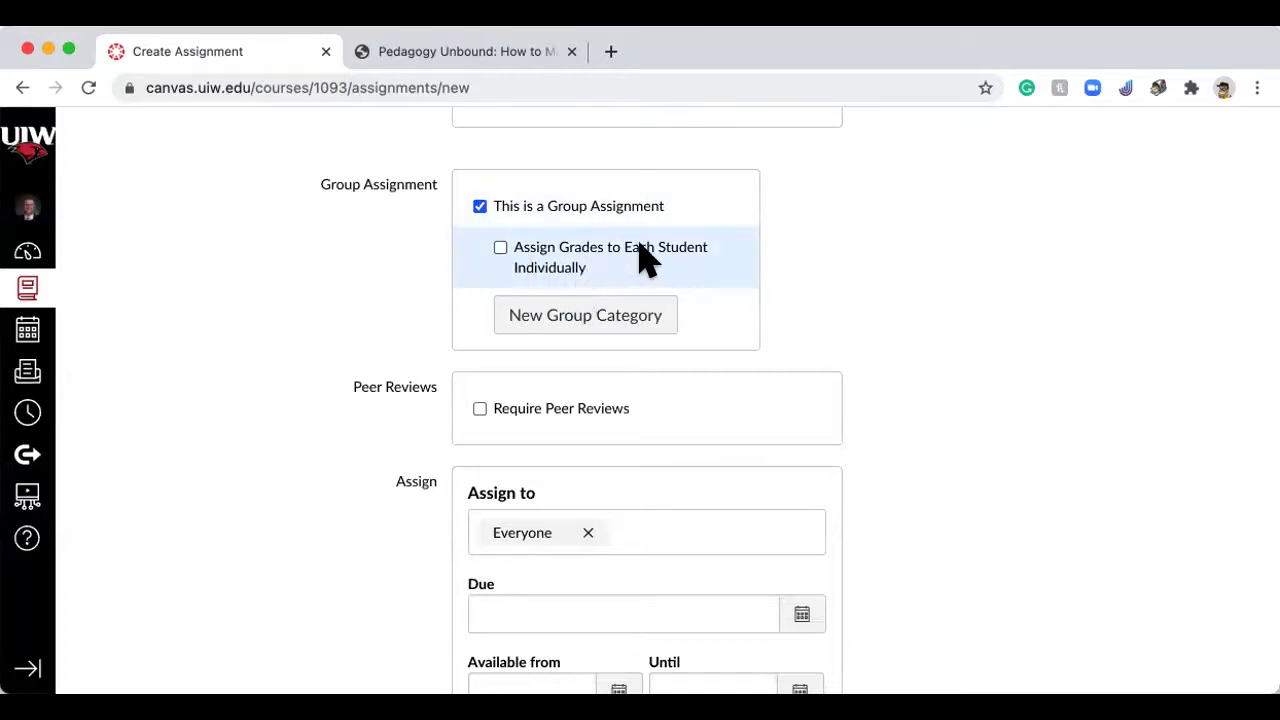
click(501, 248)
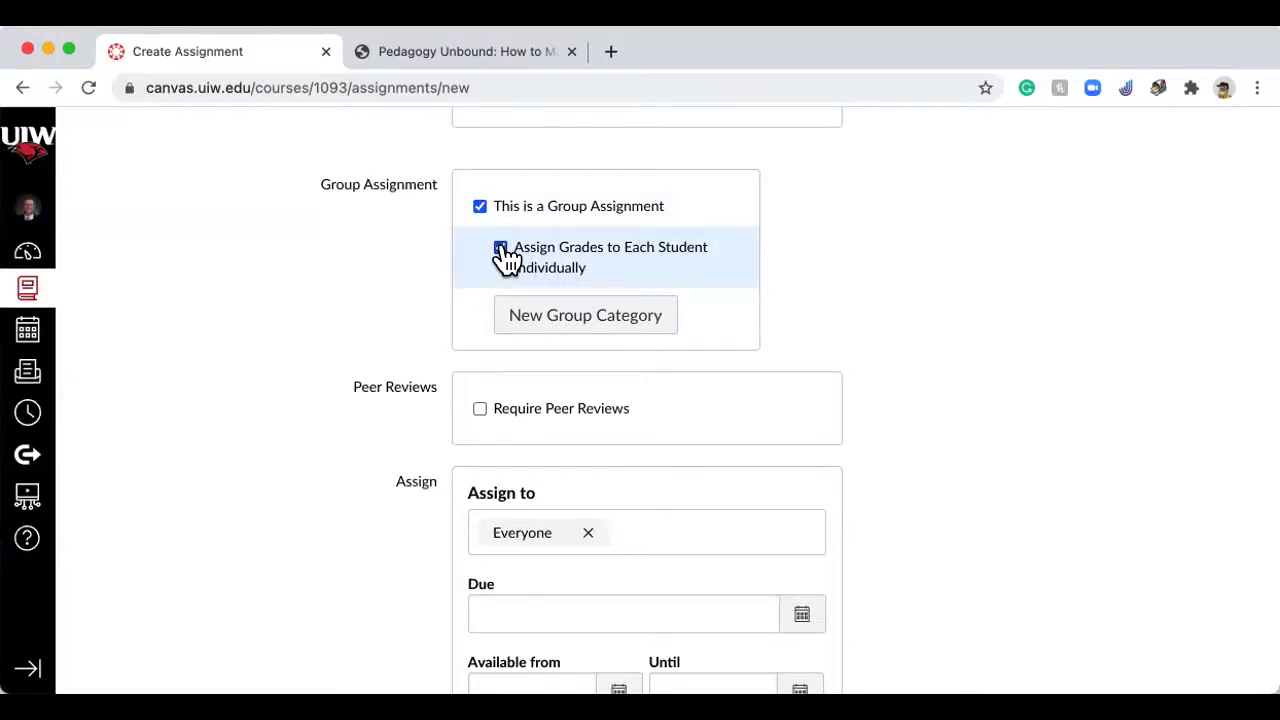
click(501, 248)
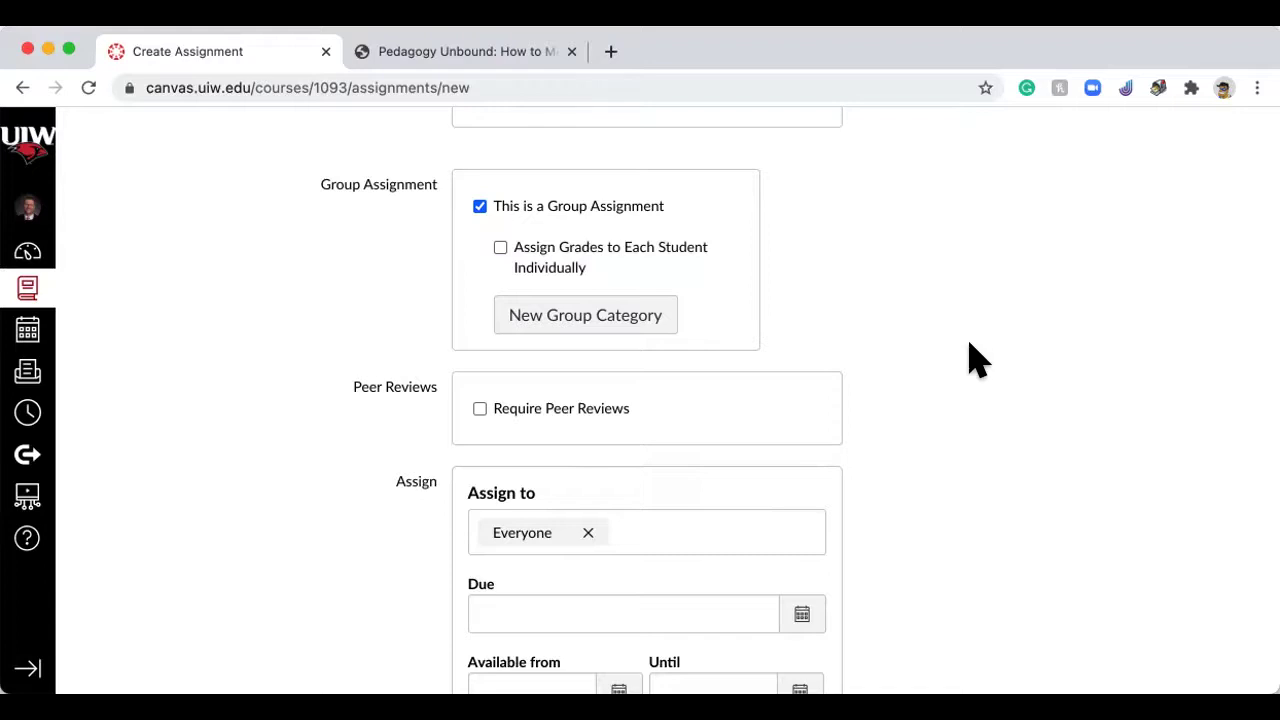
click(480, 207)
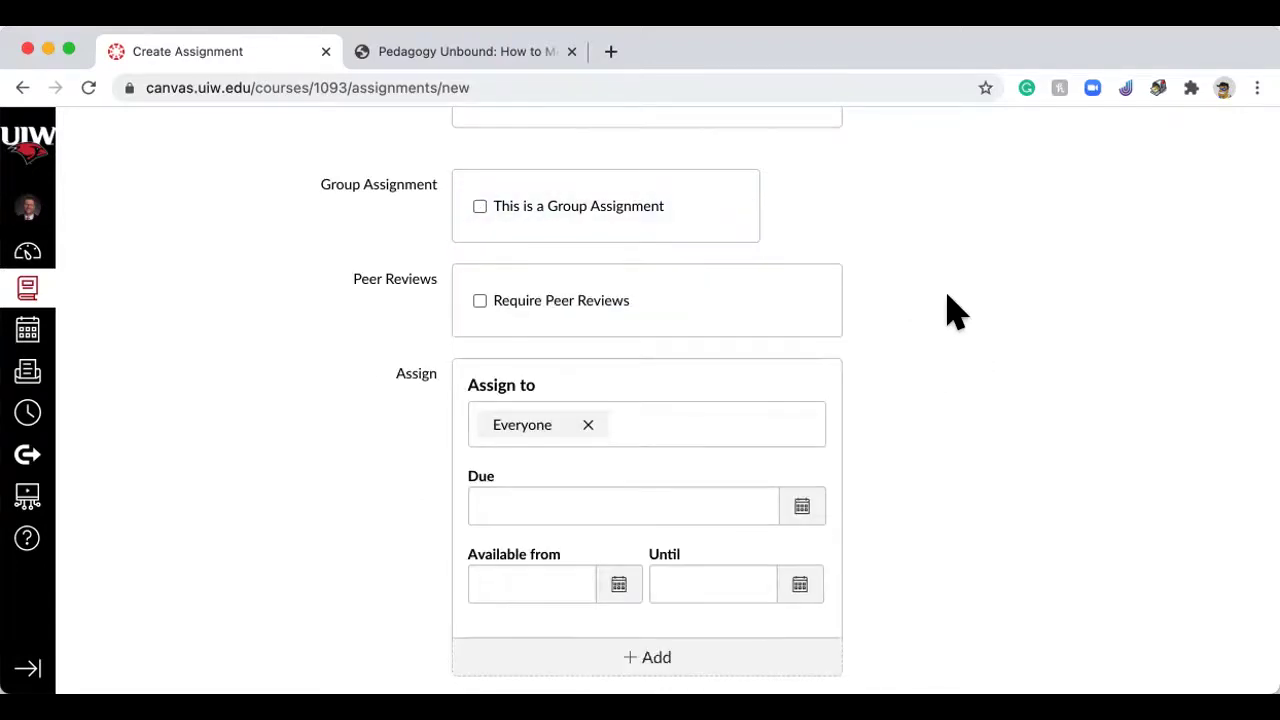
Step: Try requiring peer reviews with the reviews assigned automatically, and turn the peer review requirement back off
scroll(985, 315, down, 1)
scroll(985, 315, down, 2)
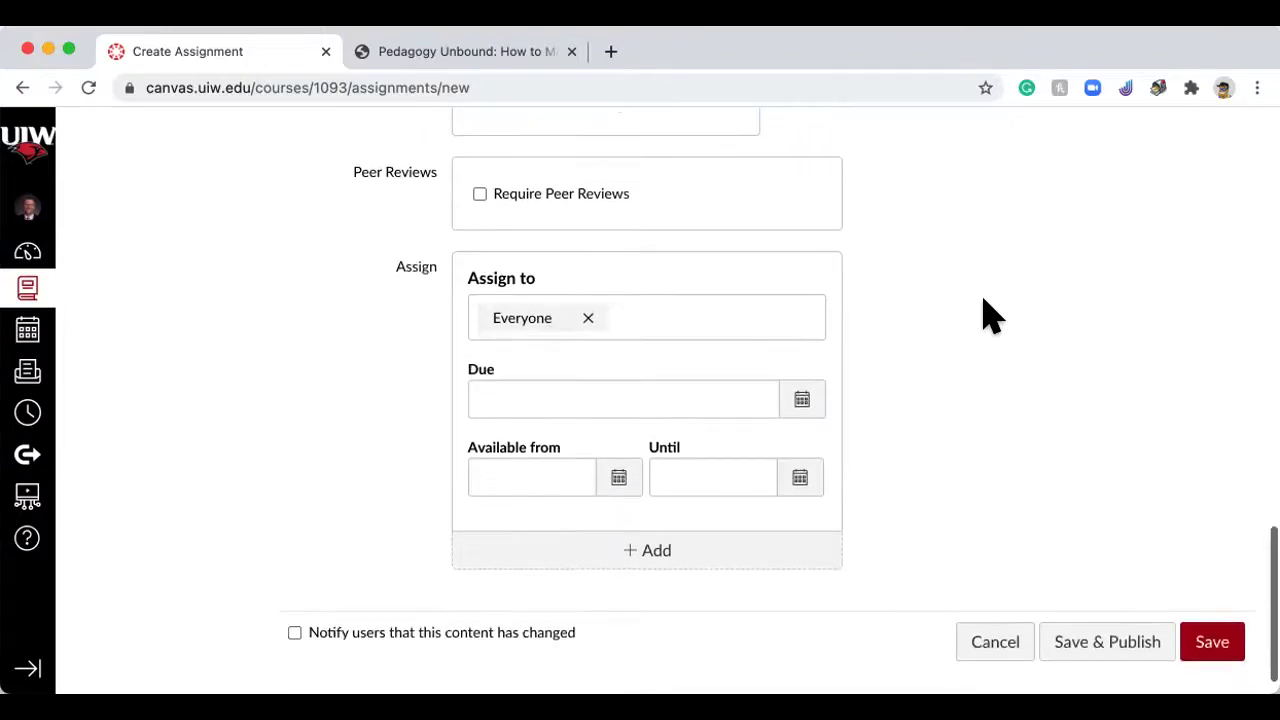
click(605, 200)
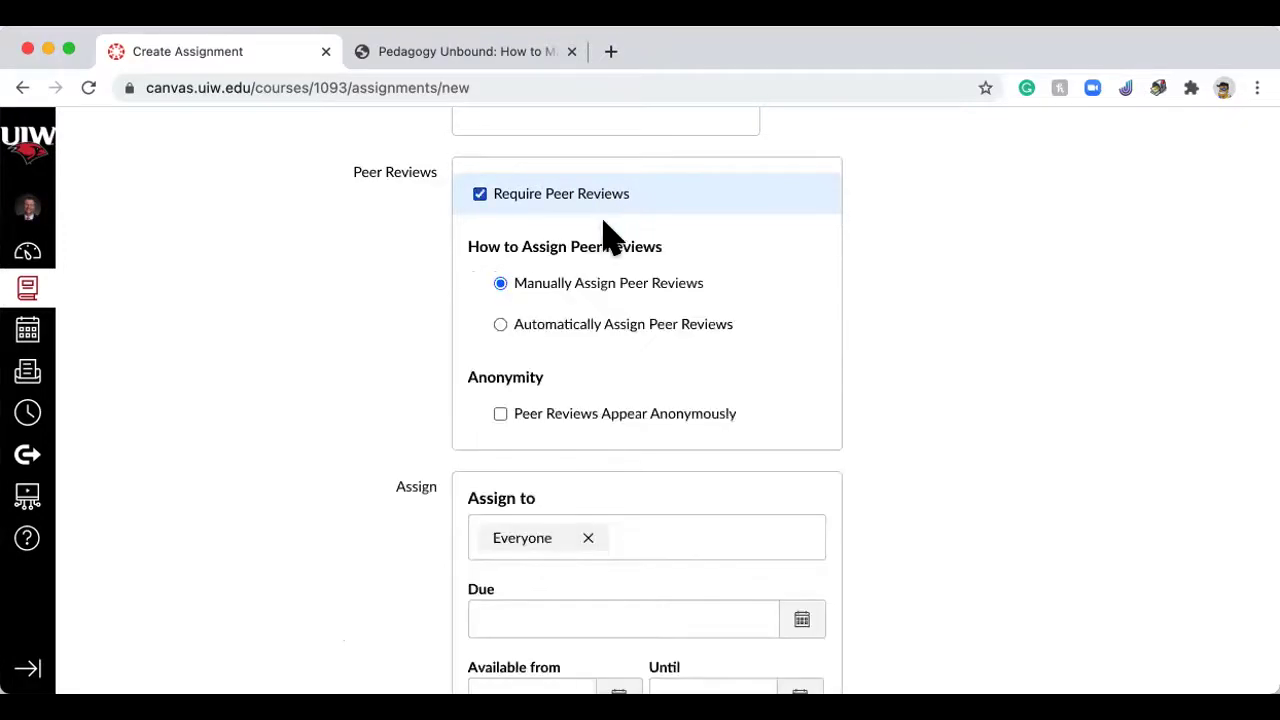
click(645, 324)
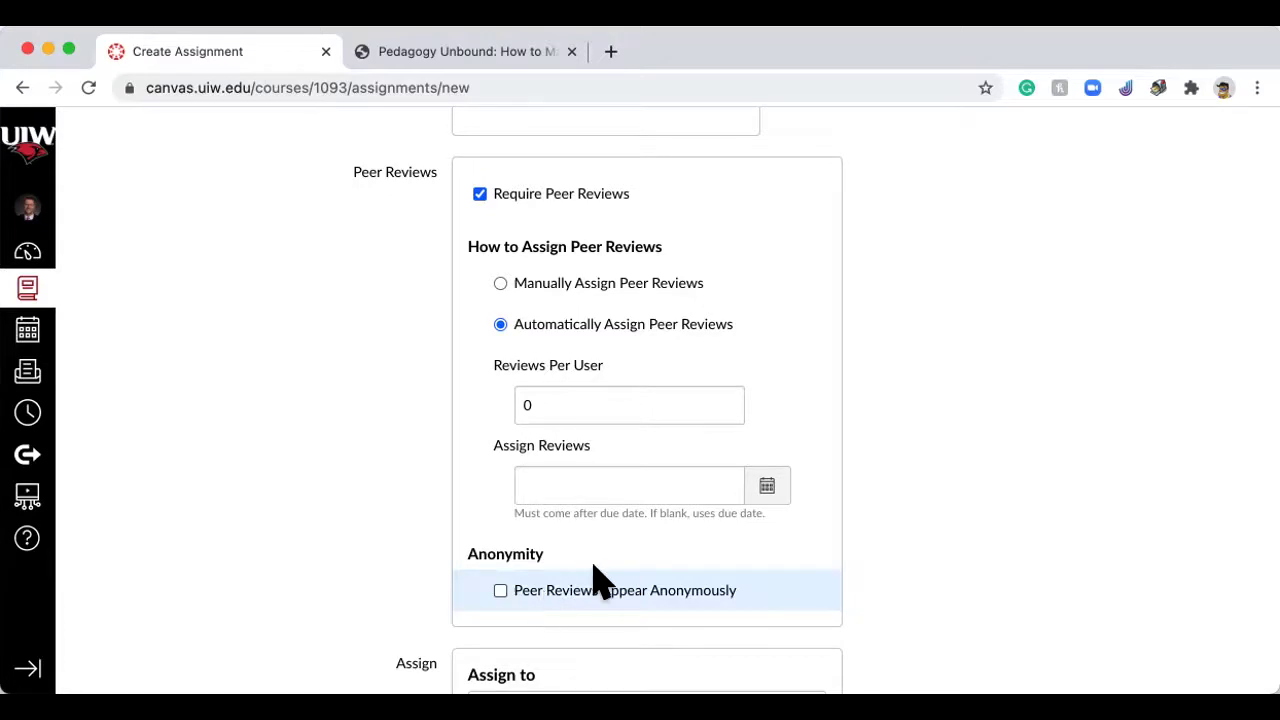
click(480, 195)
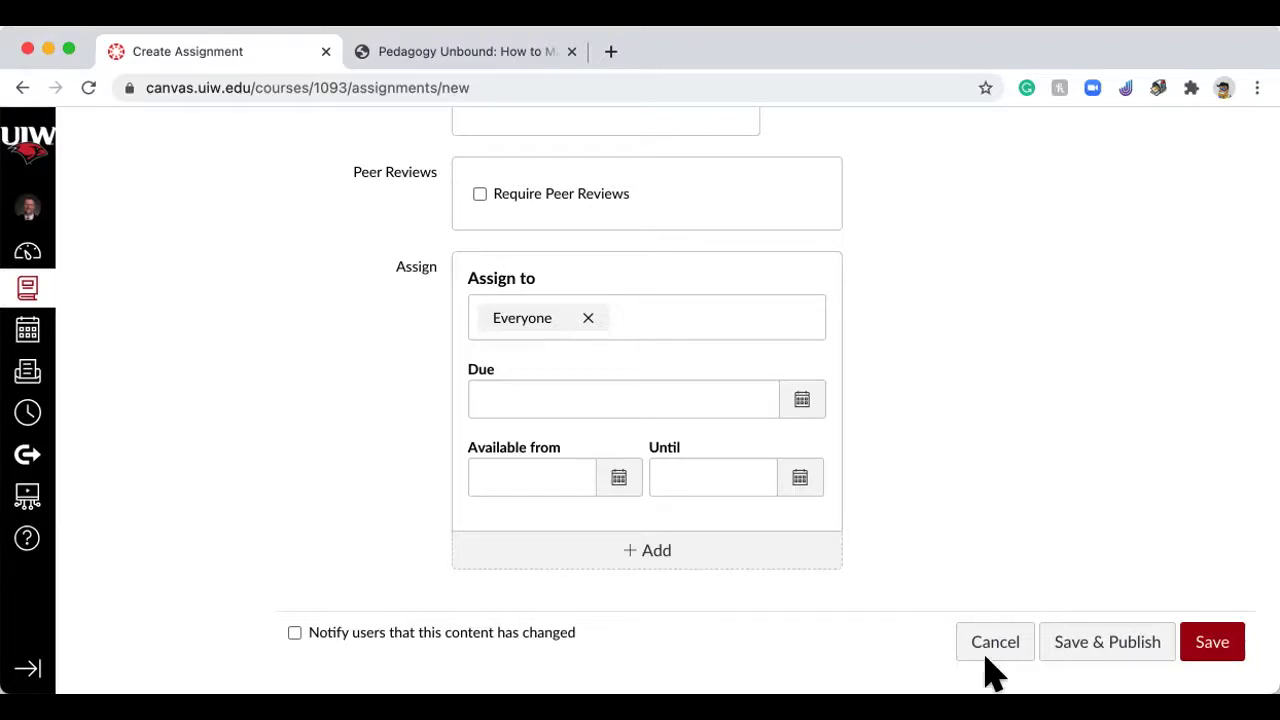
Step: Try adding a second Assign to block, view its assignee choices, and remove the block so only Everyone is assigned
click(643, 551)
scroll(960, 515, down, 3)
scroll(960, 515, up, 3)
scroll(935, 512, down, 3)
scroll(791, 517, down, 3)
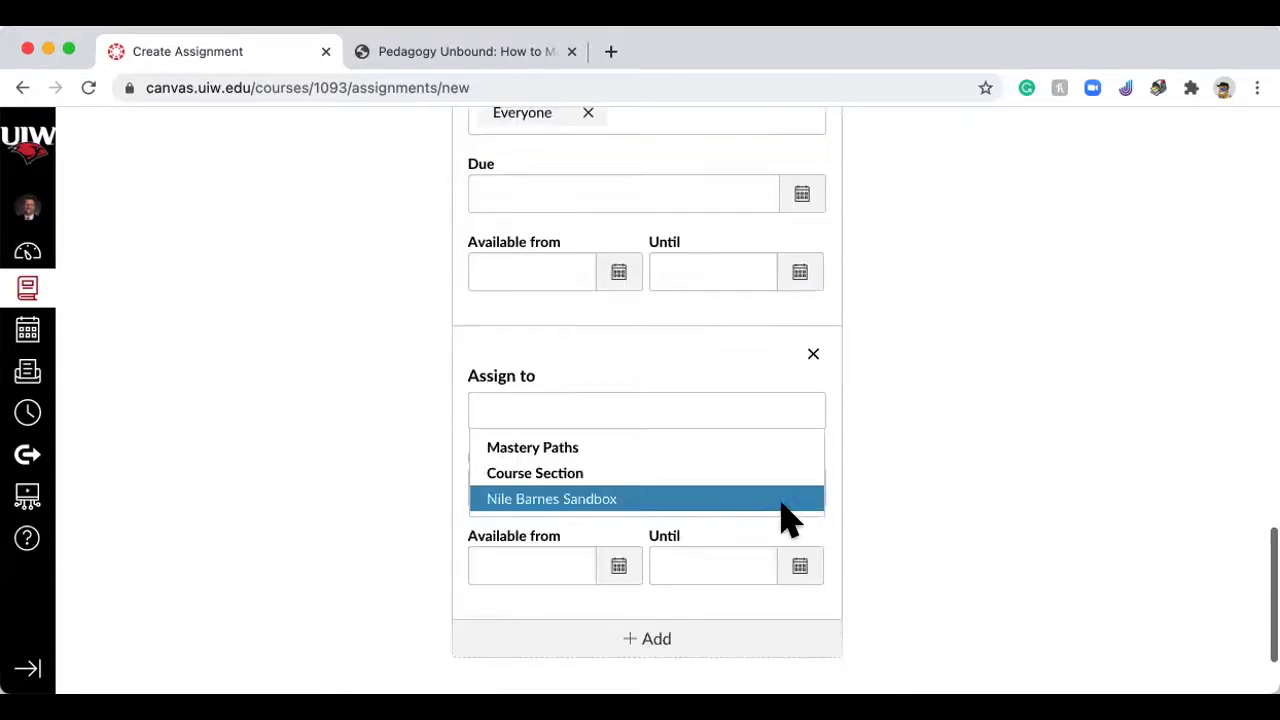
click(594, 372)
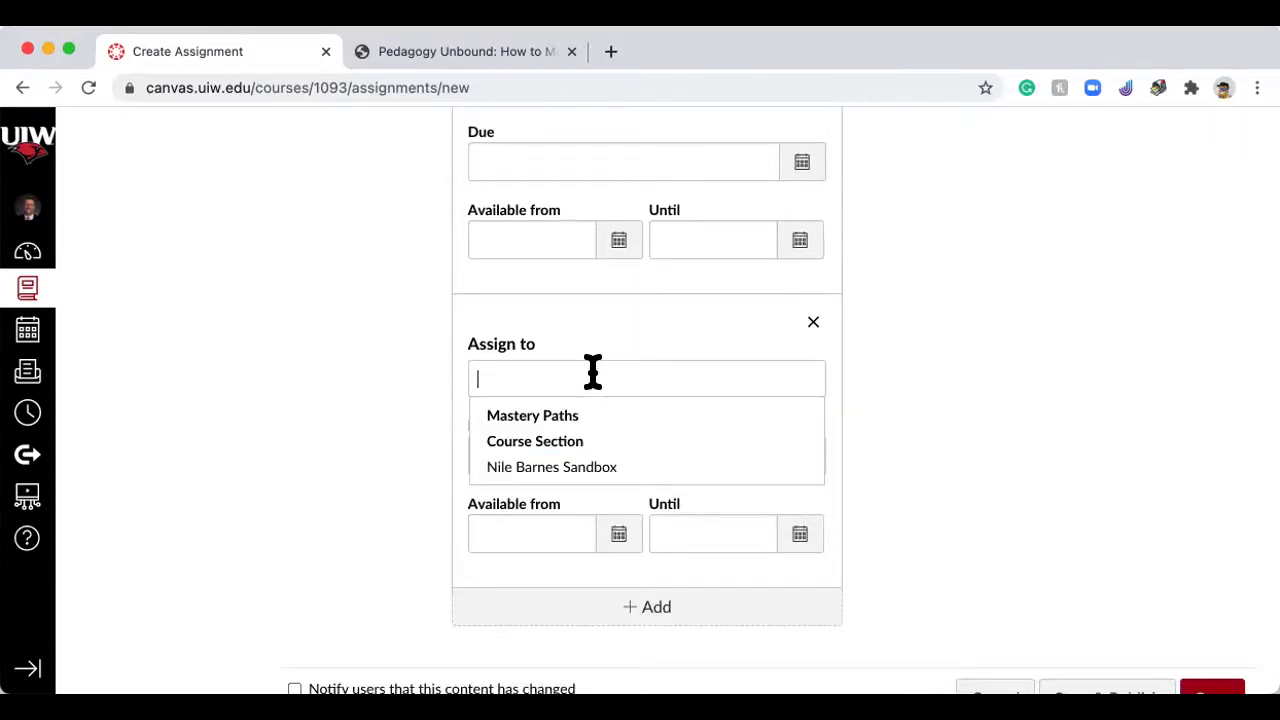
scroll(594, 330, up, 3)
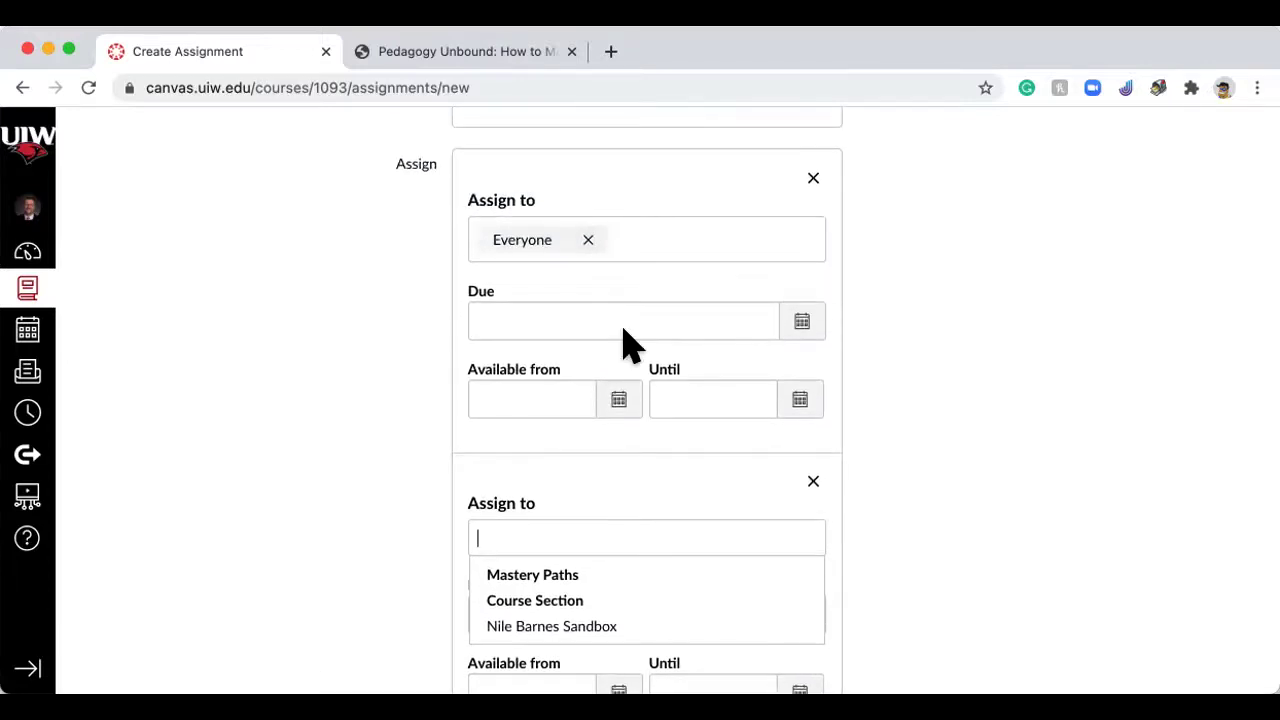
scroll(660, 635, down, 3)
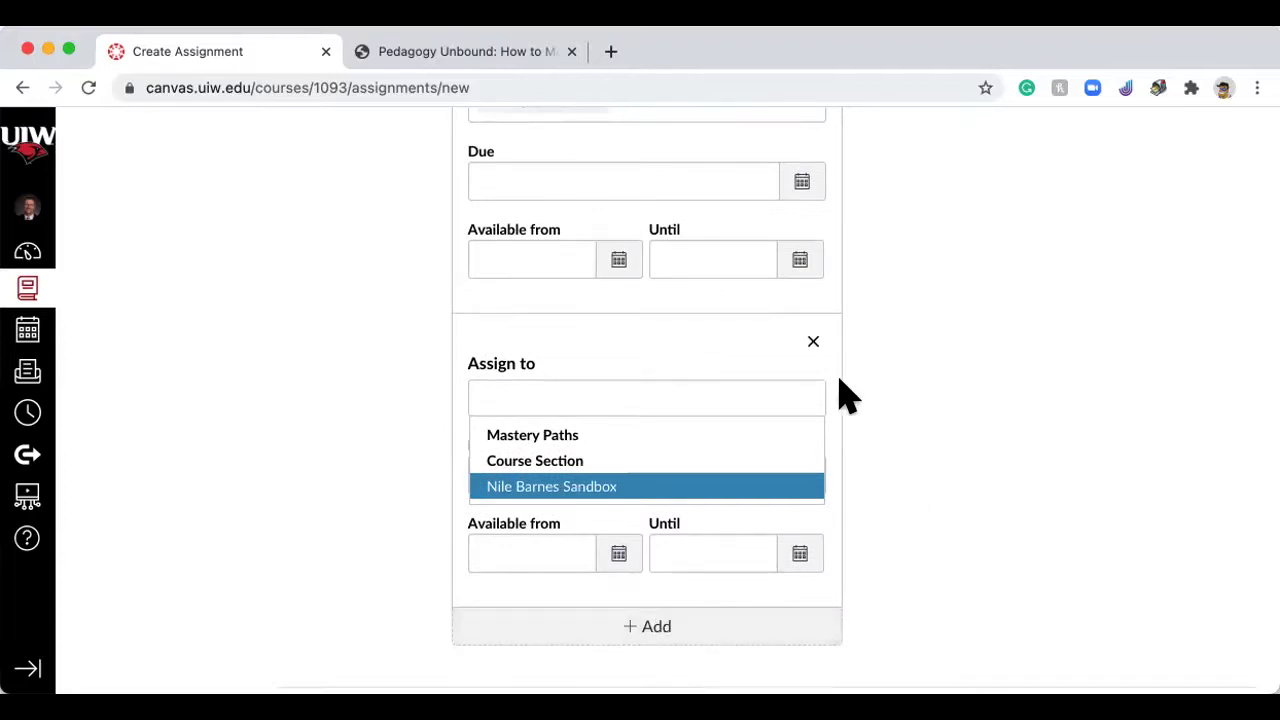
click(813, 343)
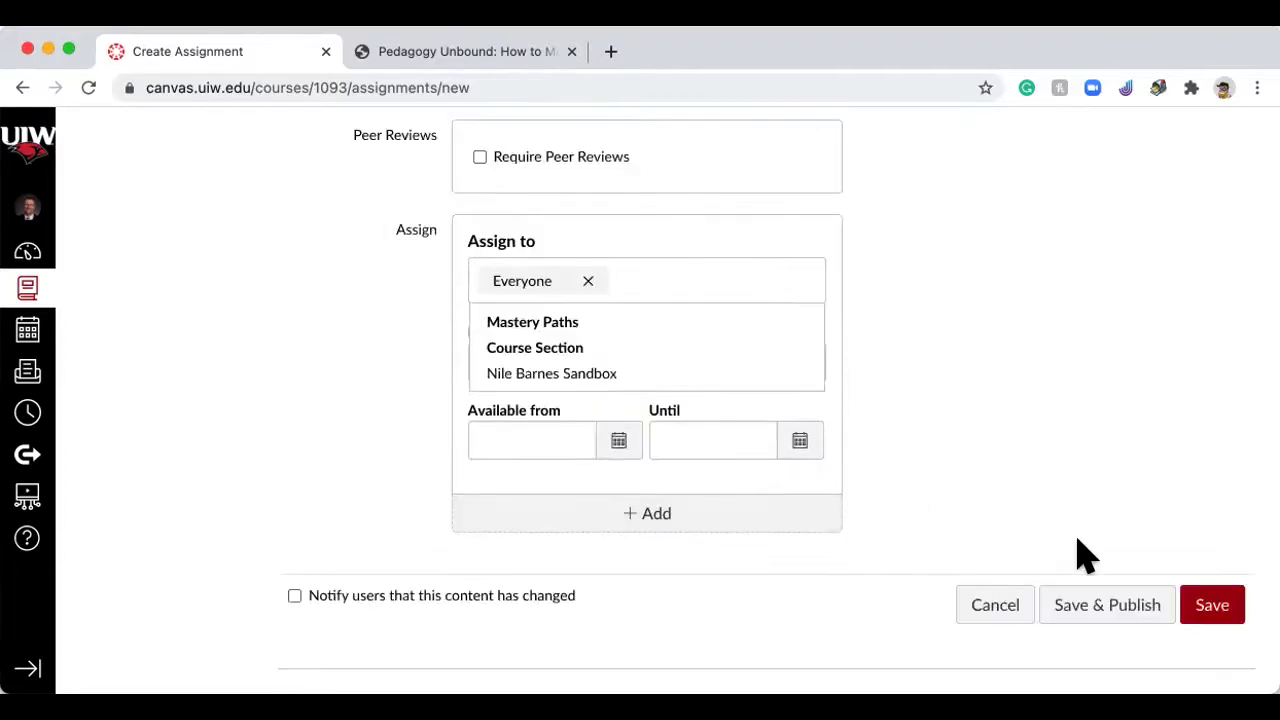
click(1148, 463)
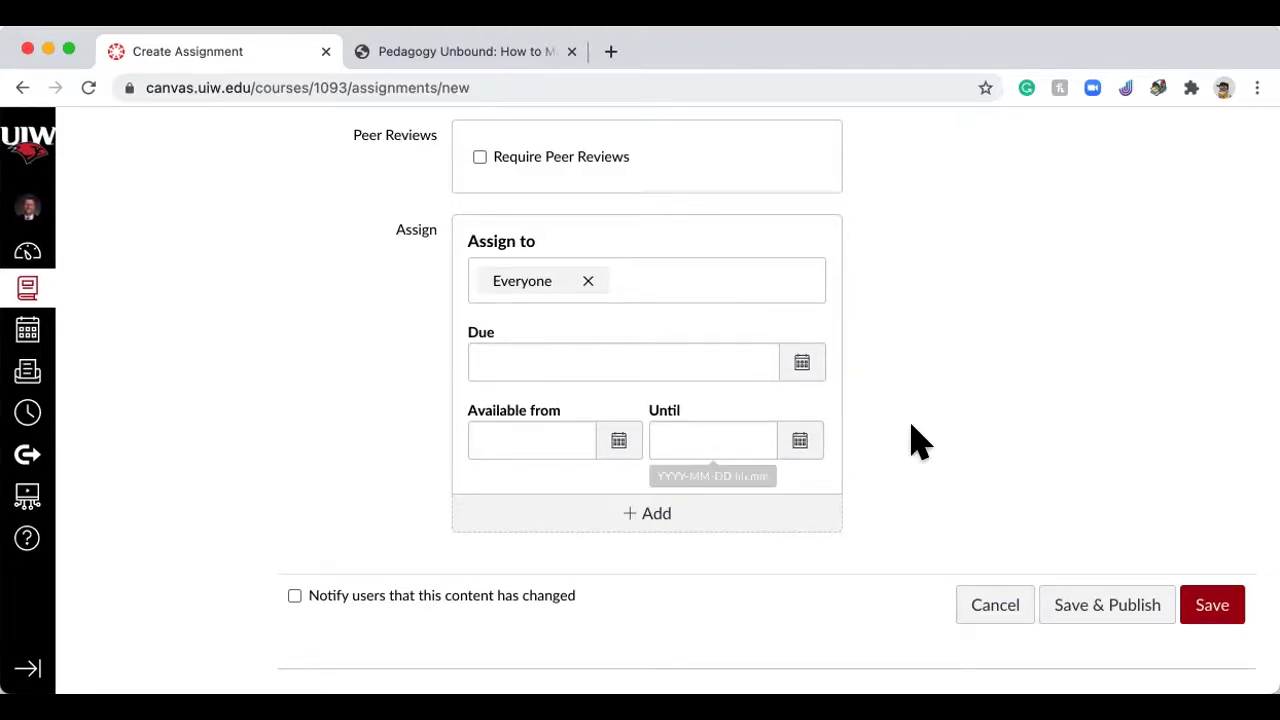
scroll(918, 442, up, 20)
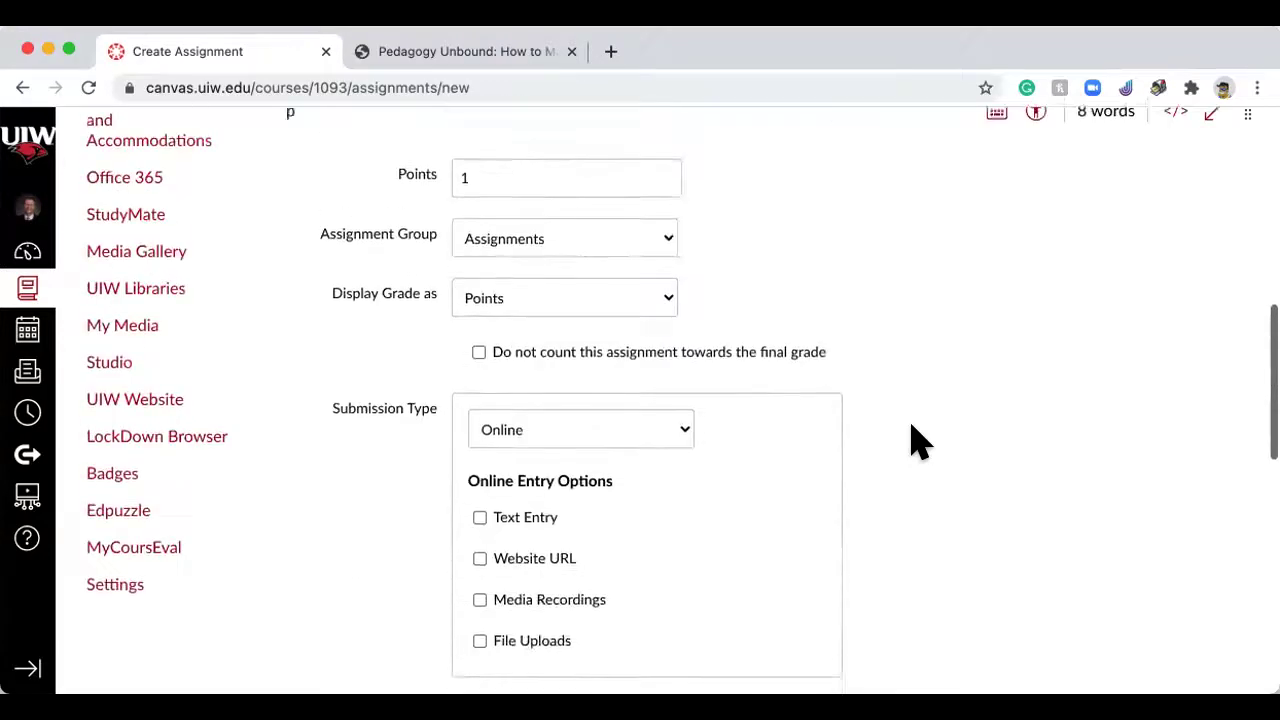
scroll(918, 442, up, 2)
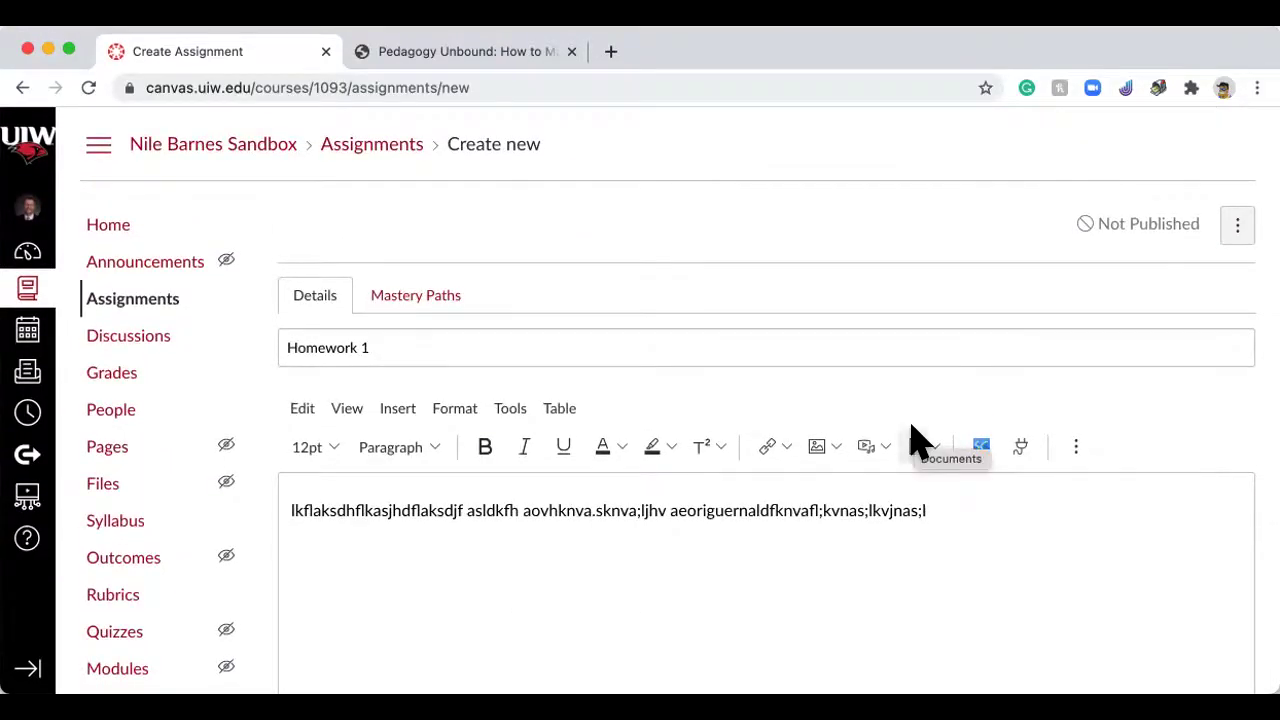
scroll(918, 442, down, 10)
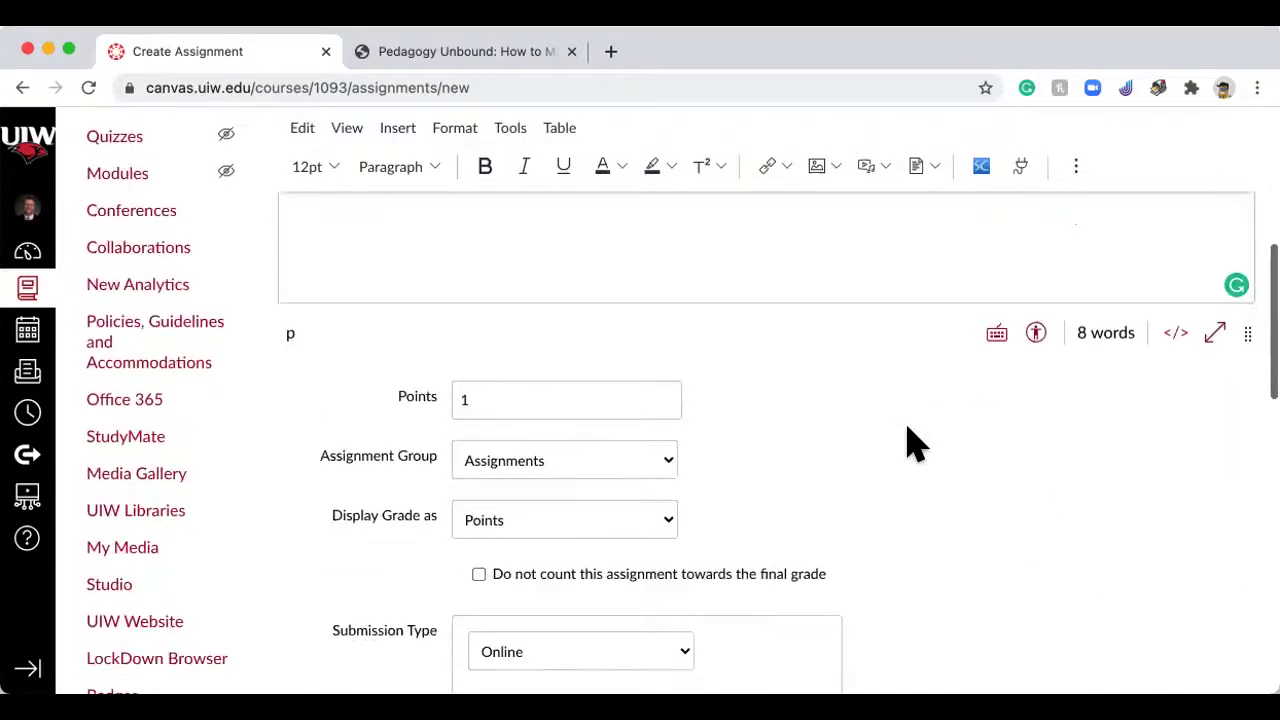
Step: Try requiring peer reviews for the assignment and making the reviews appear anonymously
scroll(908, 430, down, 17)
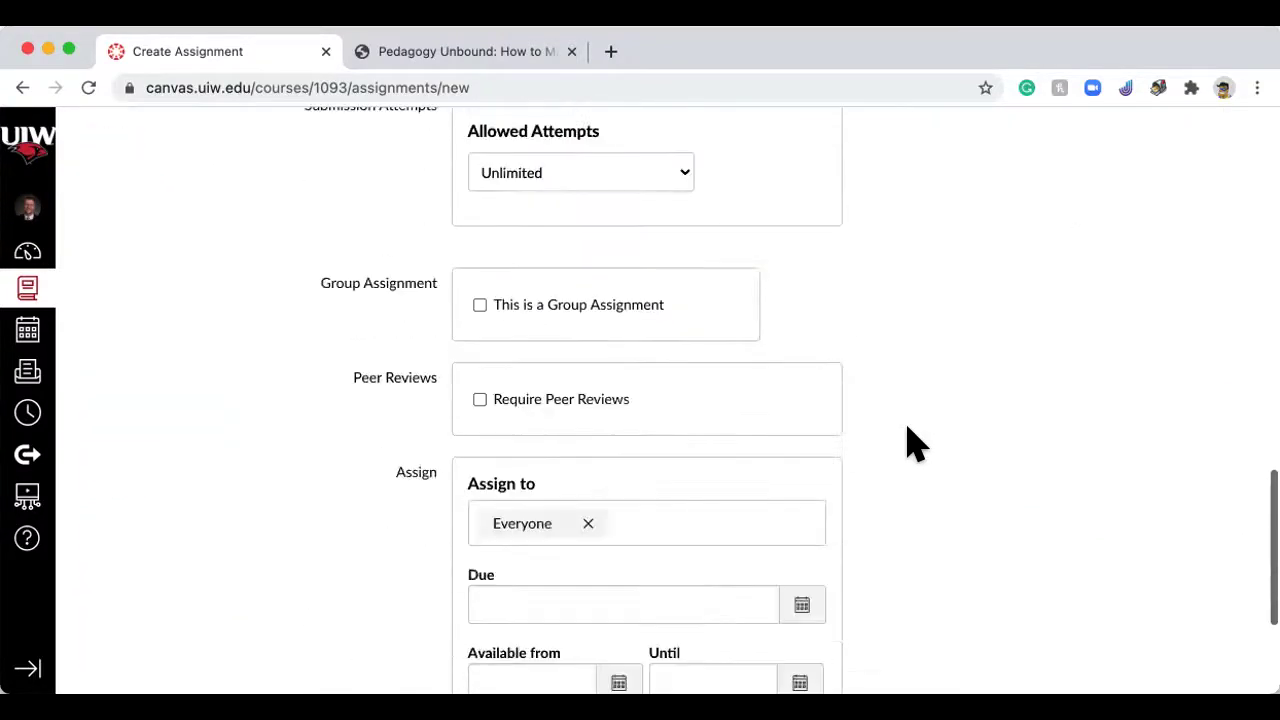
scroll(908, 428, down, 2)
click(586, 311)
scroll(1188, 418, down, 3)
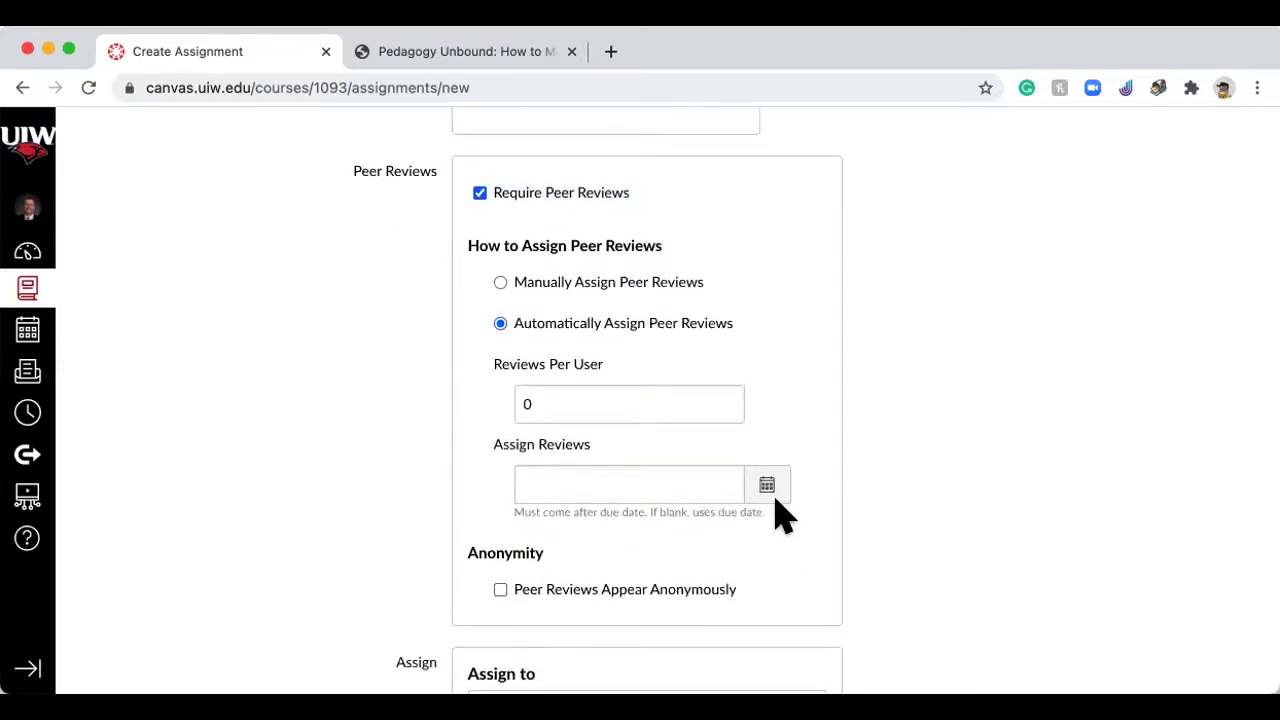
click(570, 592)
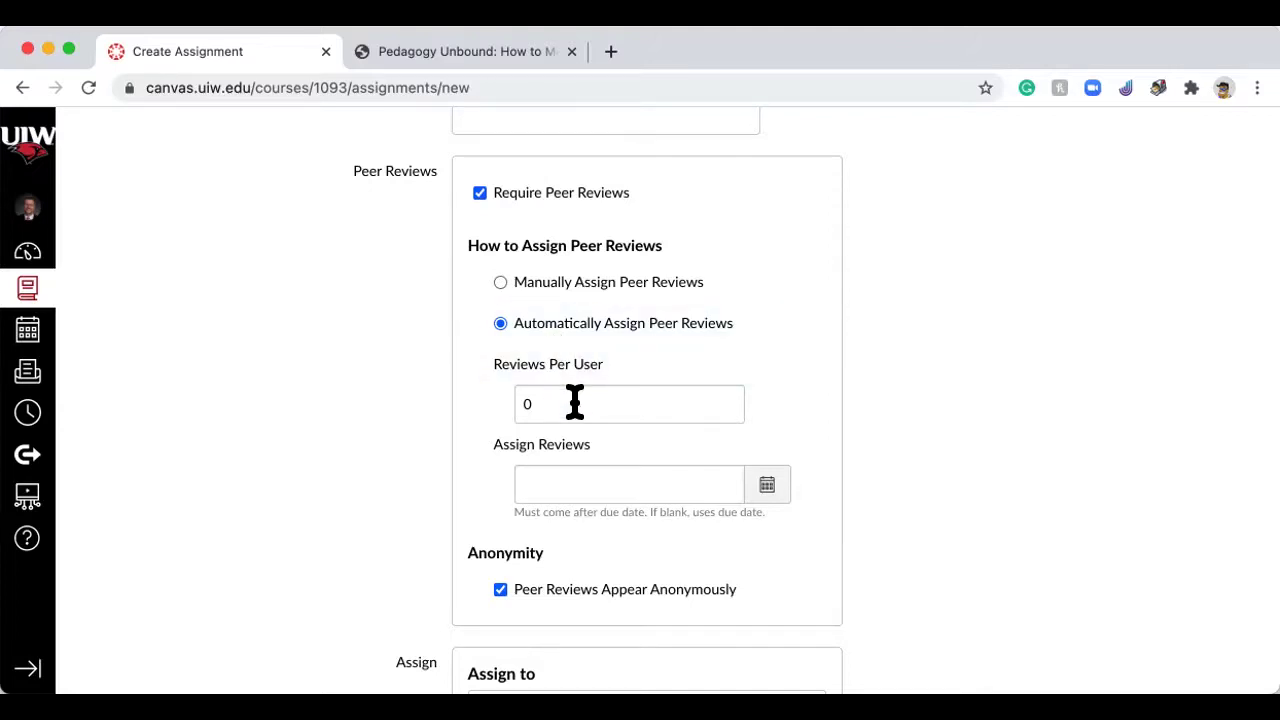
Step: Try setting the reviews per user to 2, and turn the peer review requirement back off
click(543, 406)
key(BackSpace)
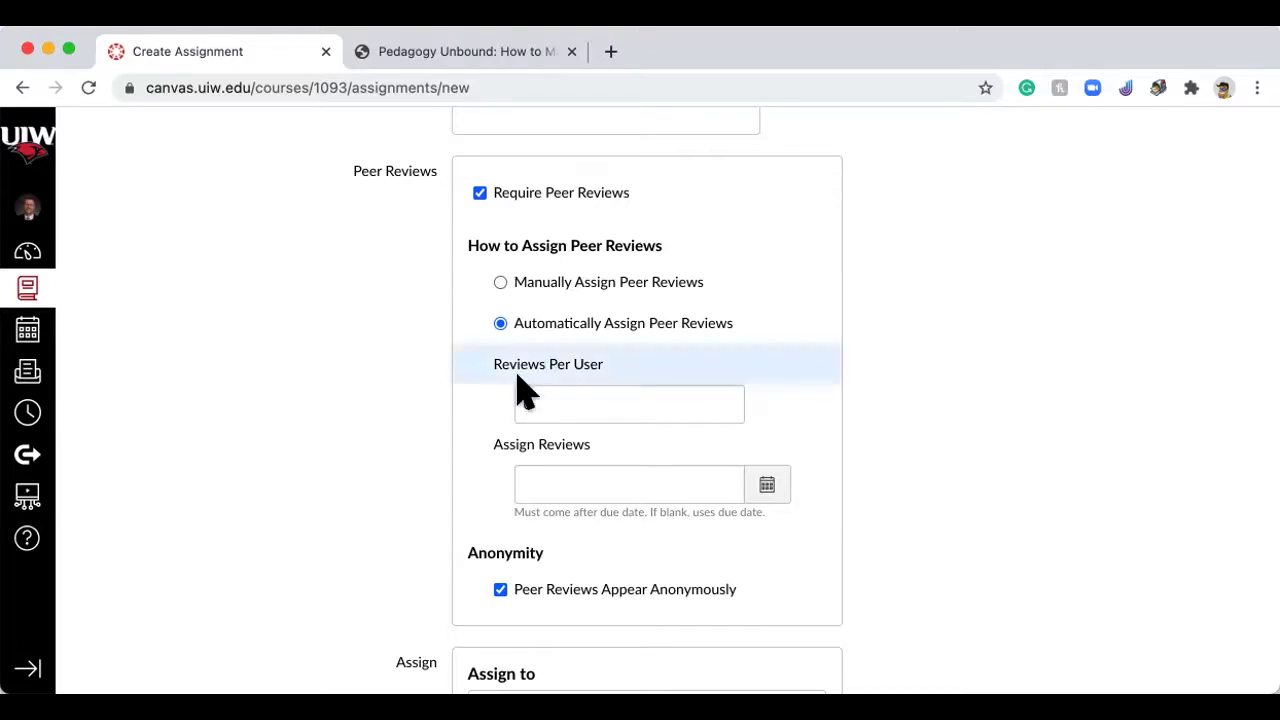
double_click(677, 401)
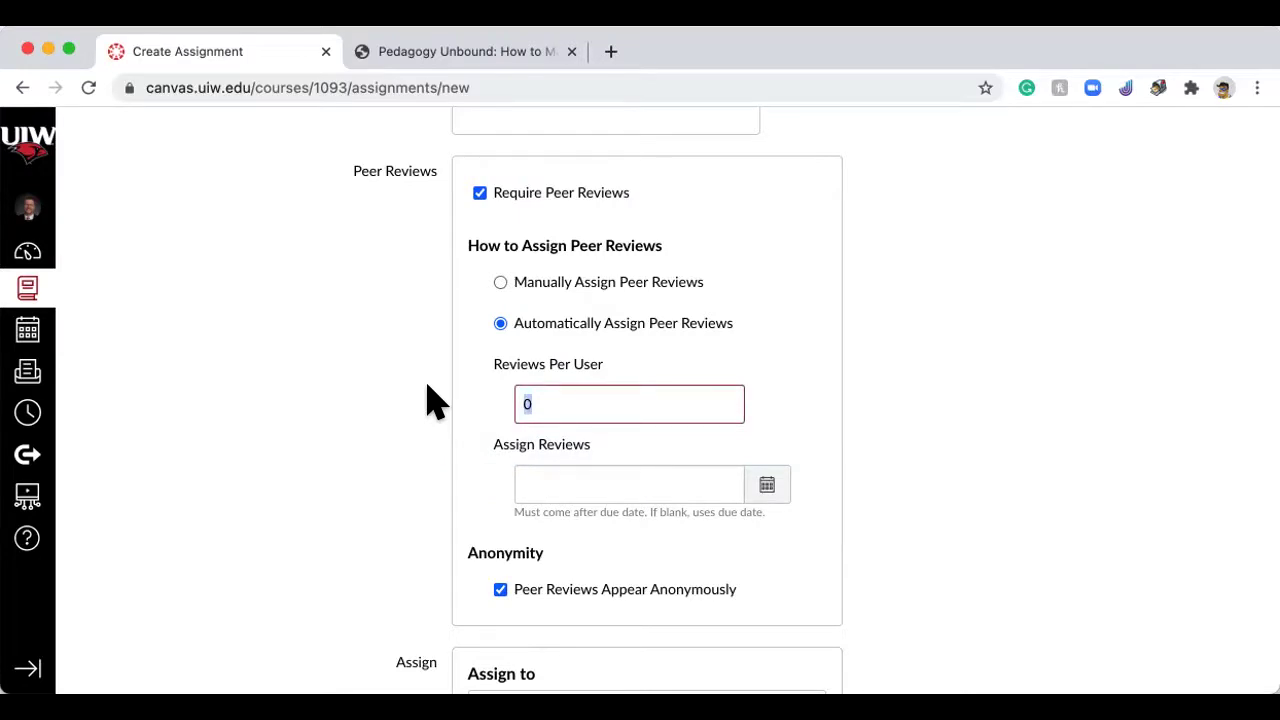
text(2)
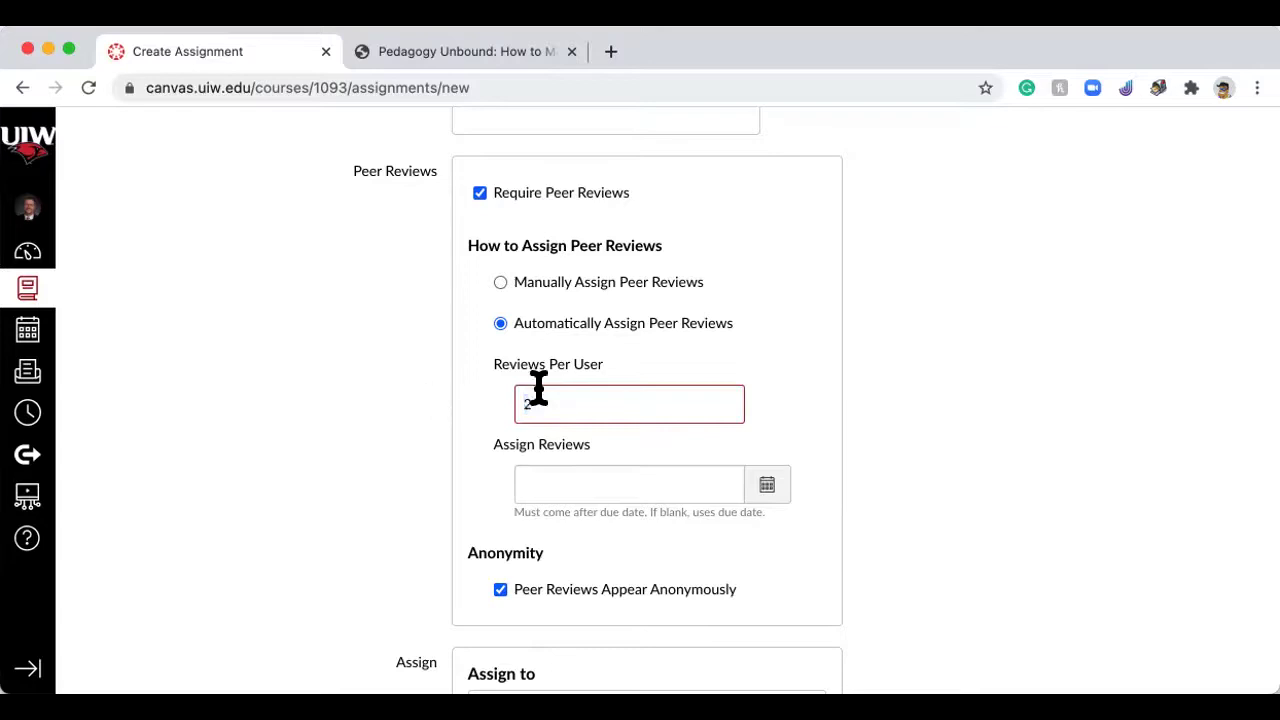
click(1131, 408)
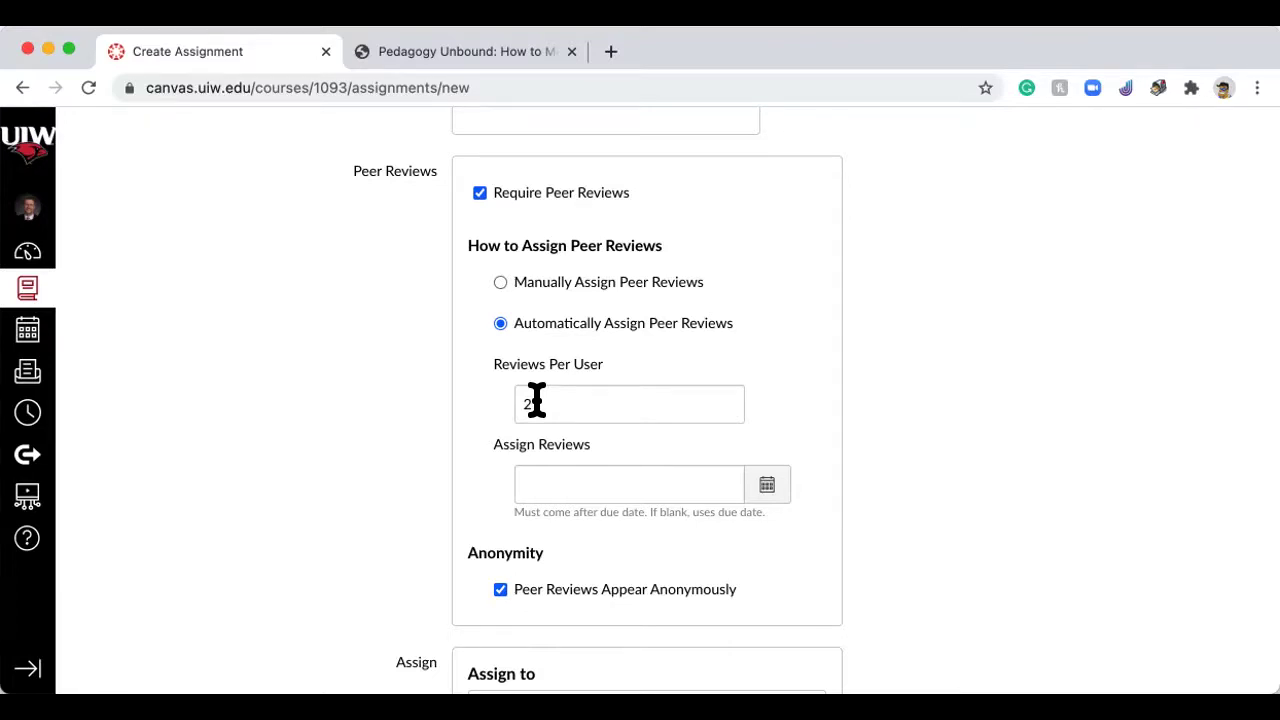
click(480, 193)
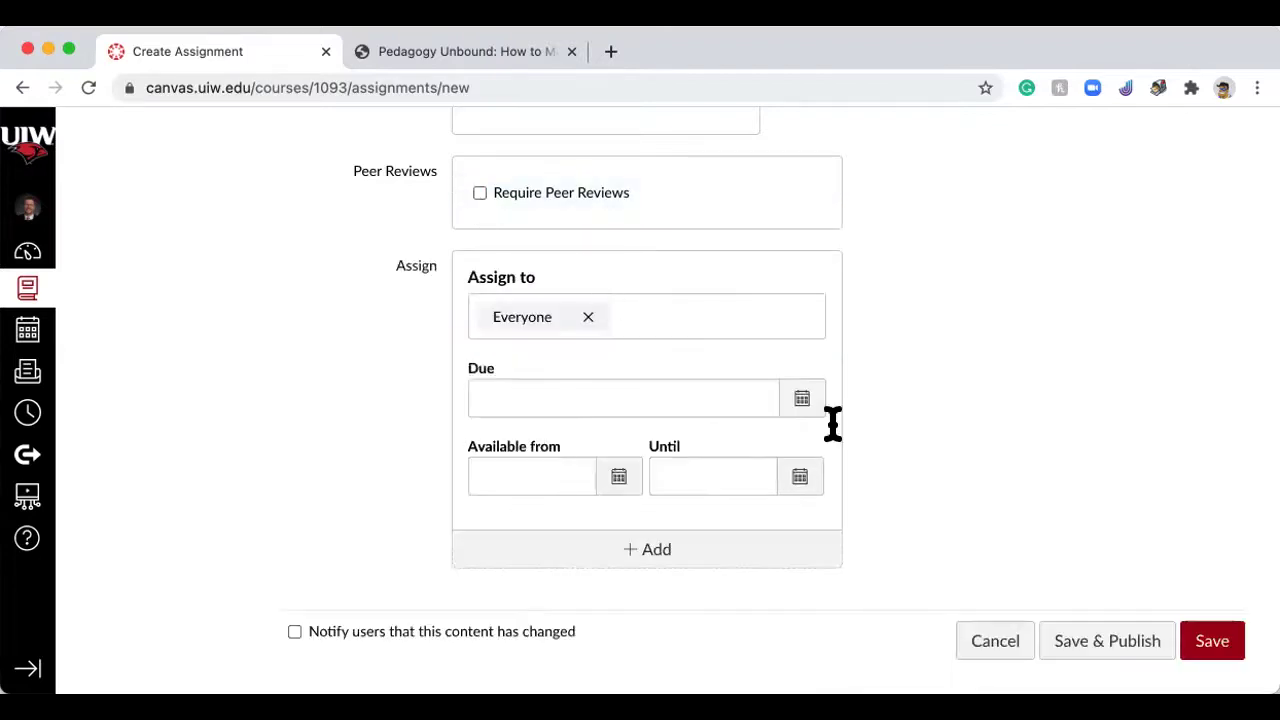
Step: Try to save the Homework 1 assignment without choosing an online submission entry option
scroll(1017, 480, up, 15)
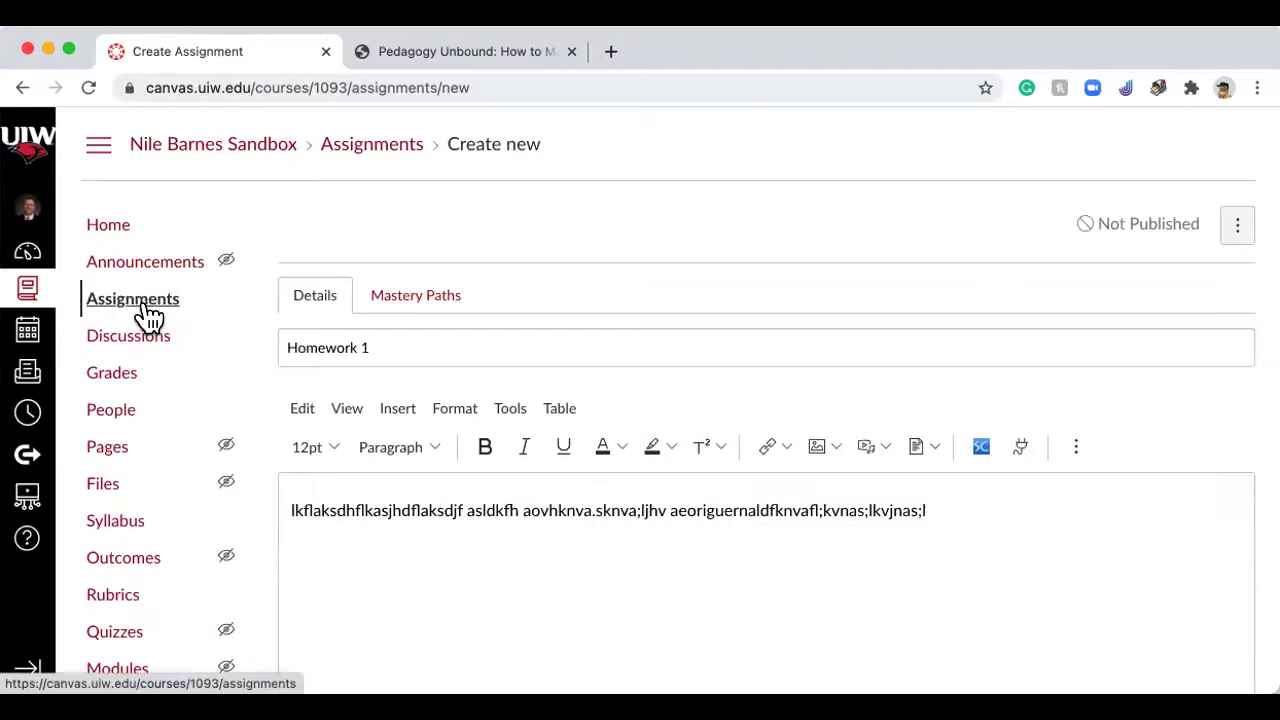
scroll(975, 575, down, 15)
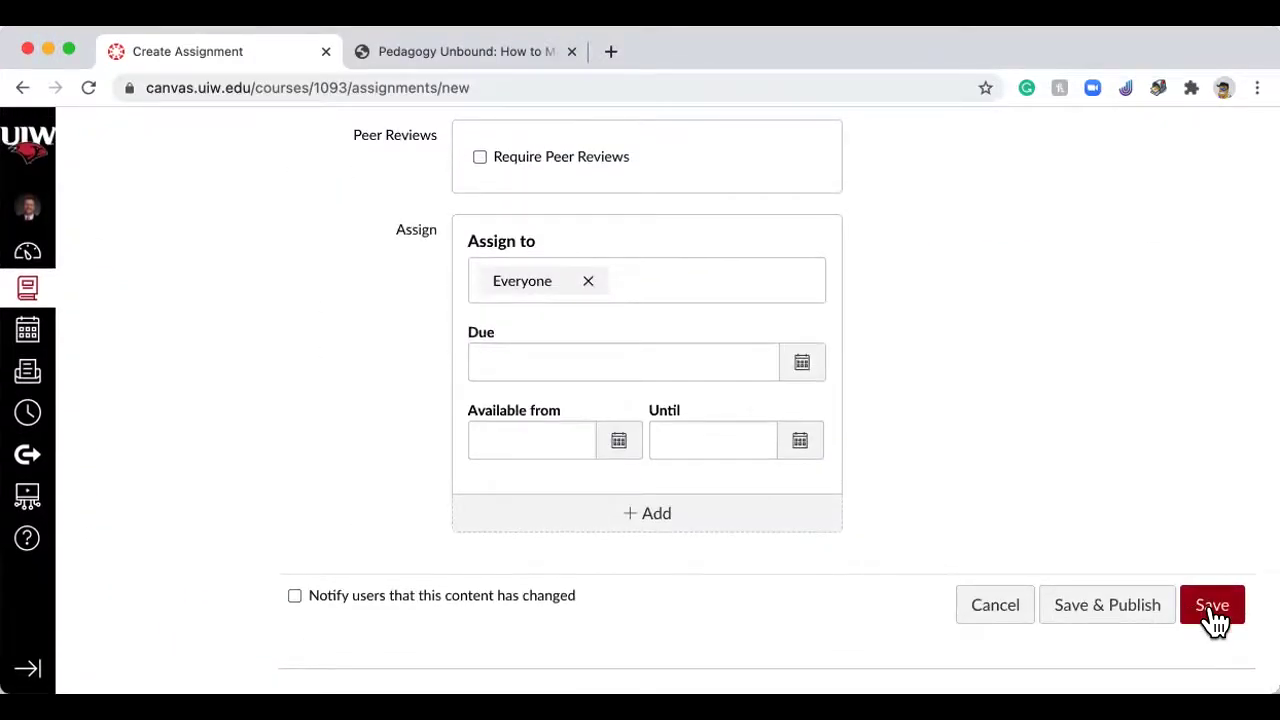
click(1212, 610)
scroll(1154, 586, down, 15)
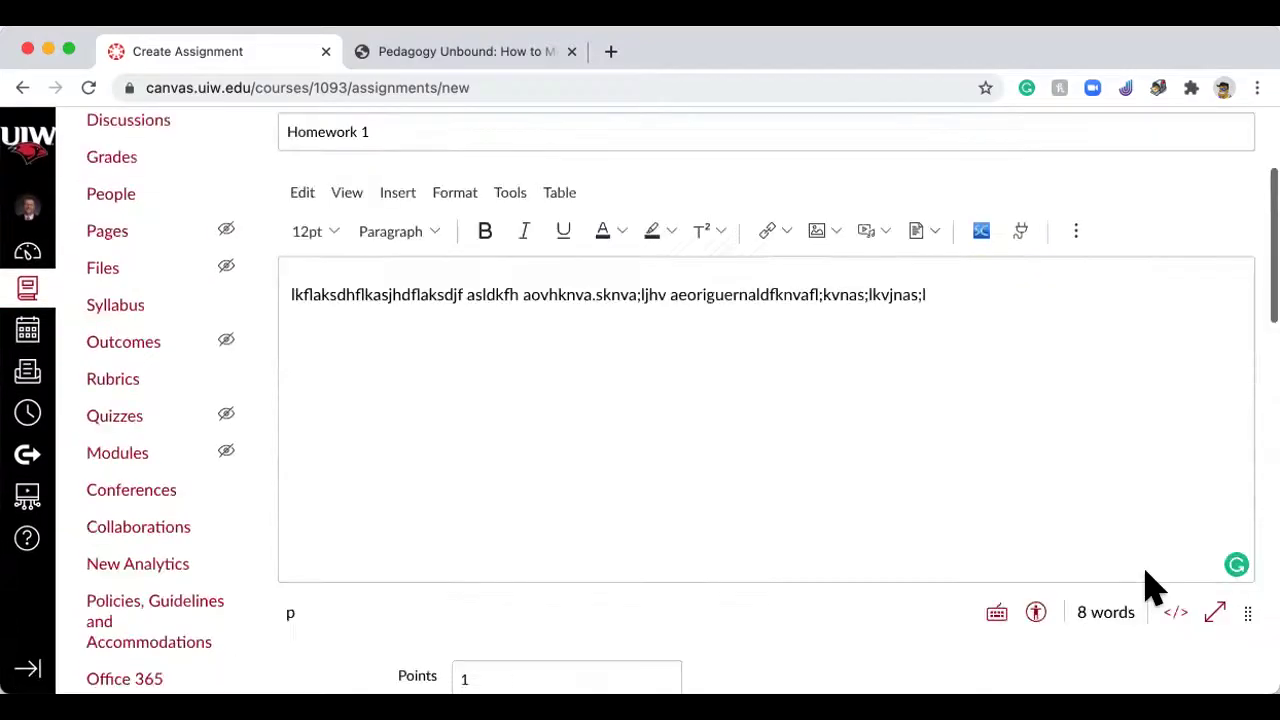
click(1211, 602)
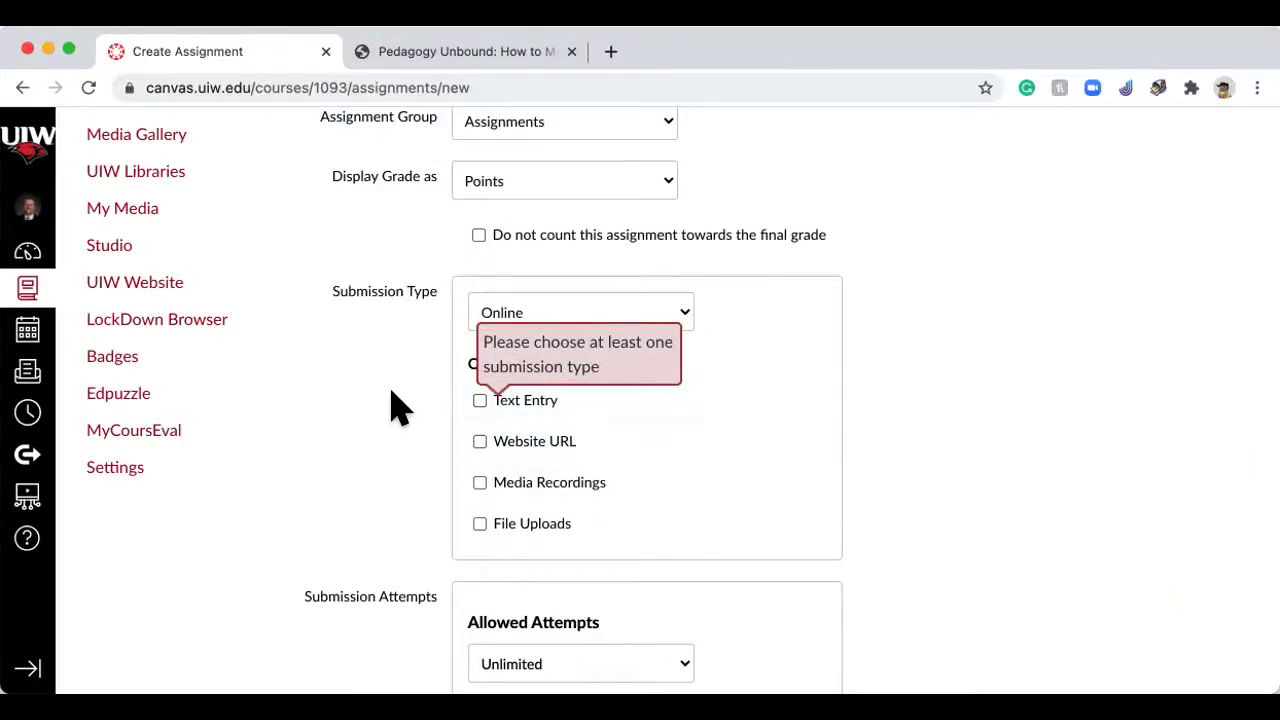
Step: Allow file uploads as the online submission entry option and save the assignment
click(480, 523)
scroll(980, 563, down, 5)
scroll(980, 563, down, 5)
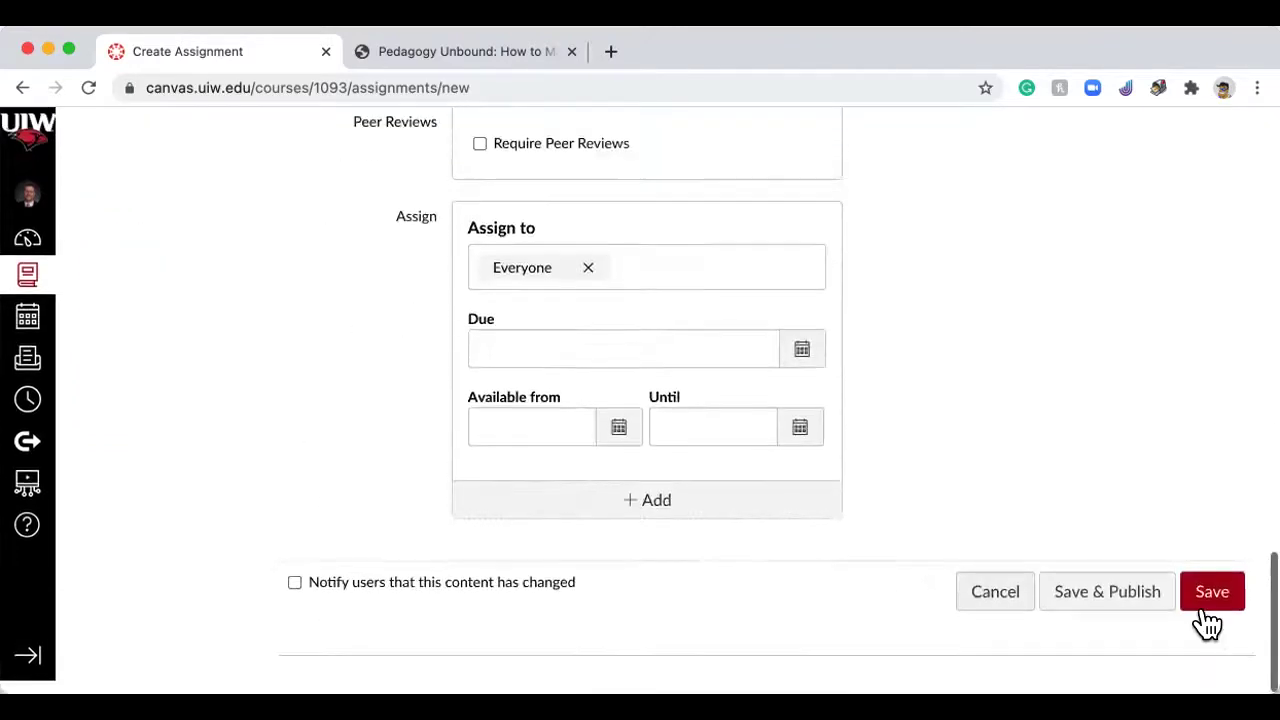
click(1208, 608)
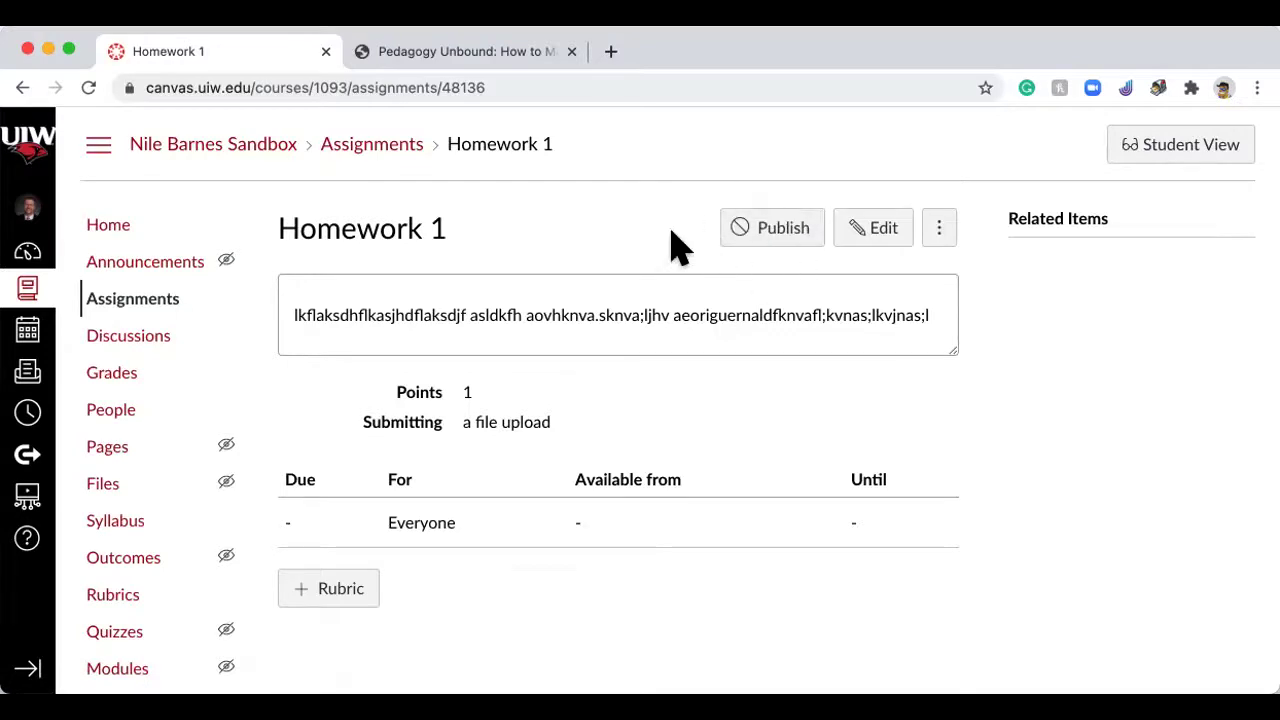
Step: Try publishing Homework 1 from its assignment page, and unpublish it again
click(742, 240)
click(757, 236)
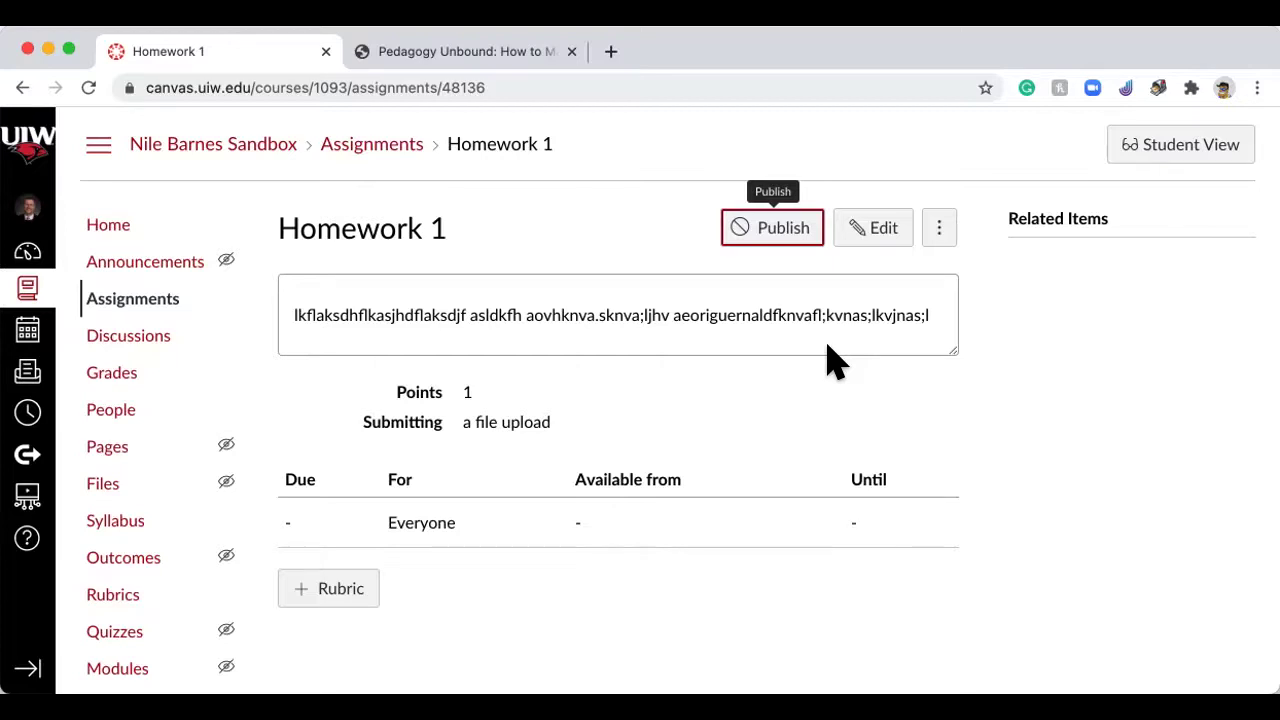
scroll(924, 400, down, 12)
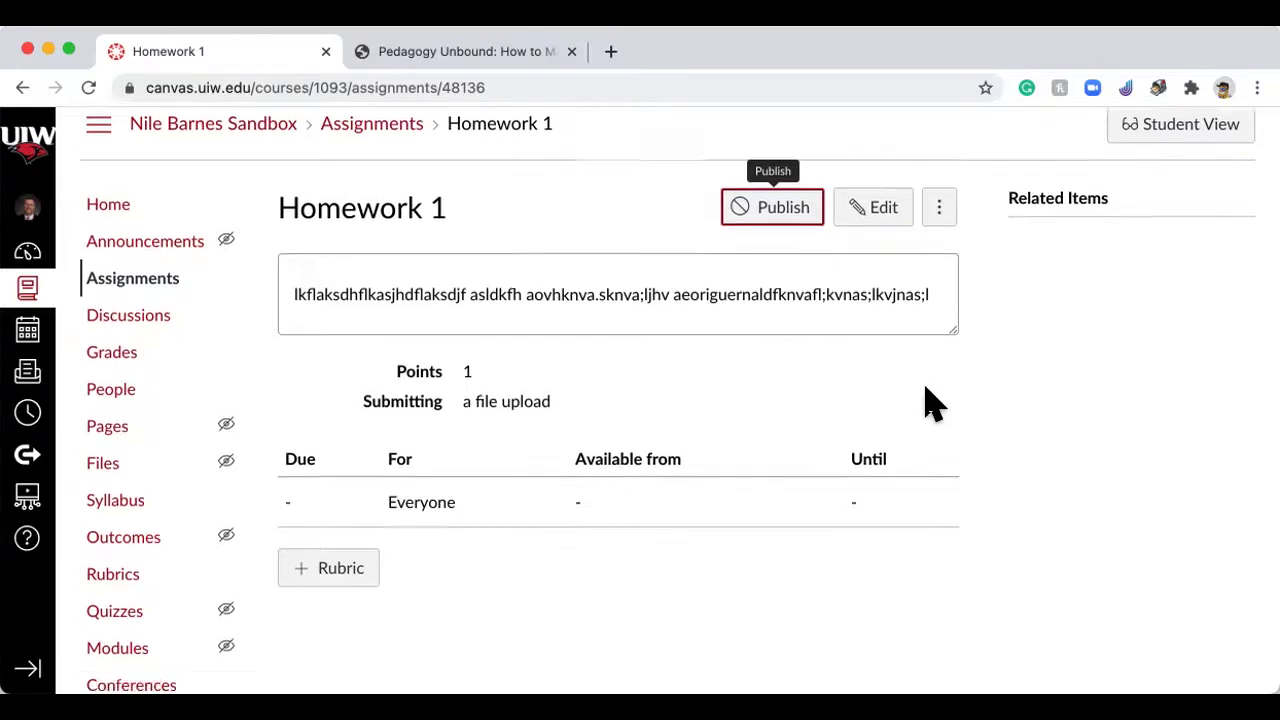
scroll(924, 400, up, 7)
scroll(924, 400, up, 5)
Step: Open Homework 1 for editing, and save and publish it without changing its settings
click(875, 232)
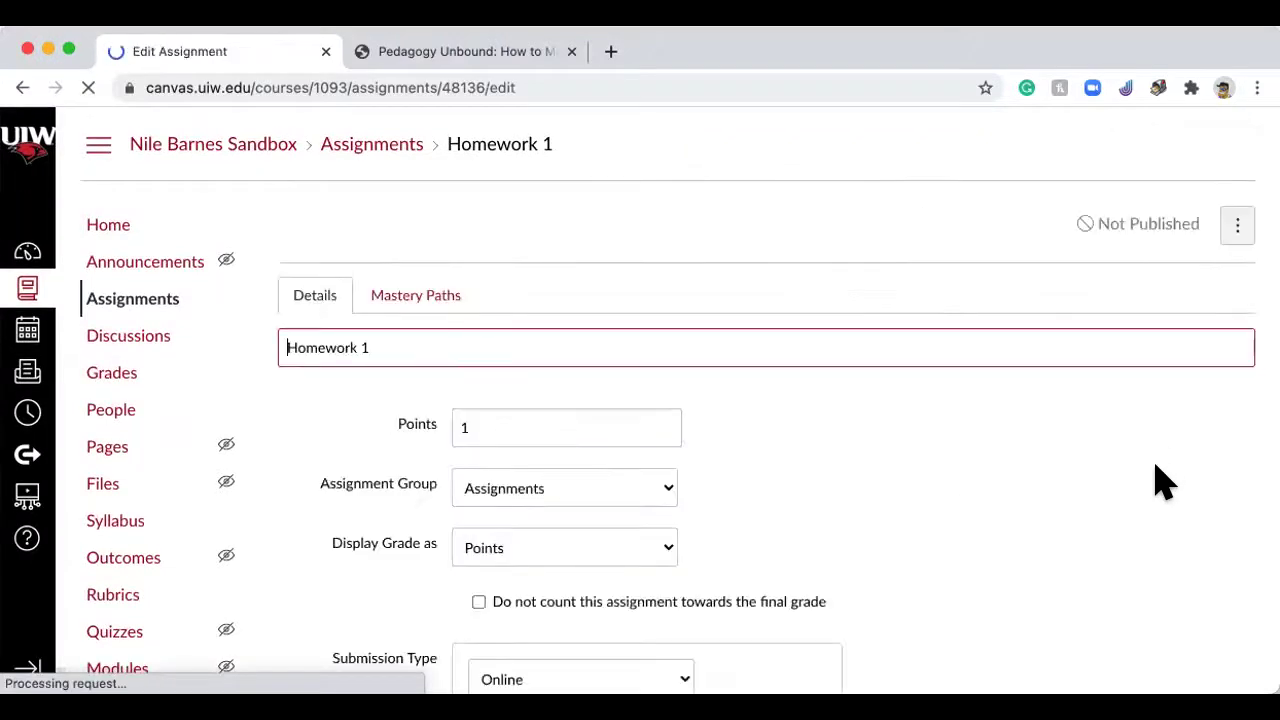
scroll(1165, 480, down, 1)
scroll(1165, 480, down, 10)
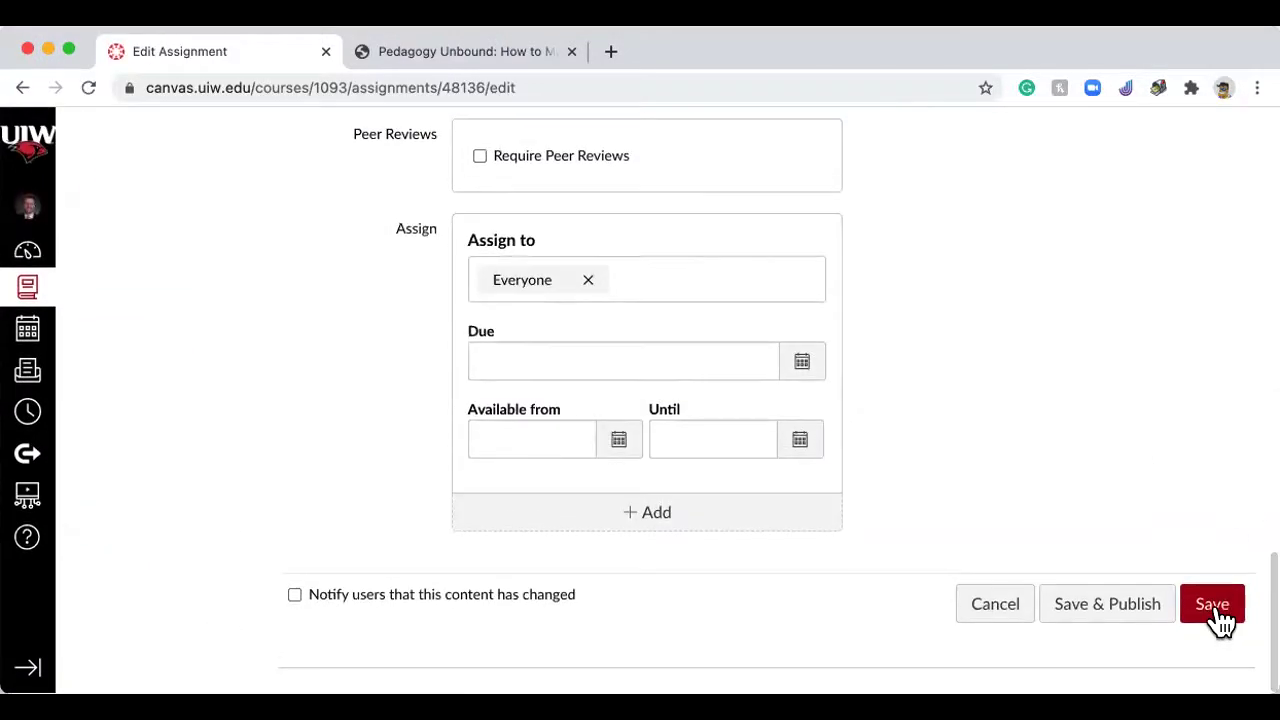
click(1100, 620)
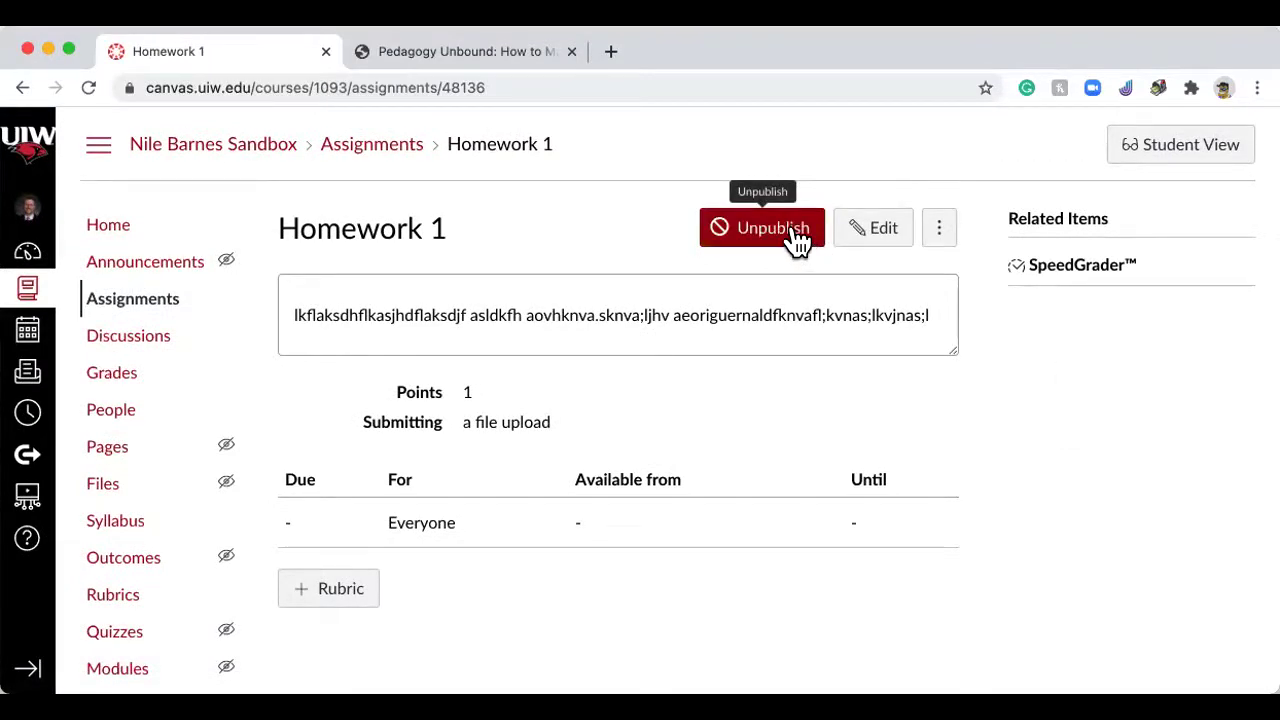
Step: Open Homework 1 in SpeedGrader, and return to the course's assignments list
click(1100, 272)
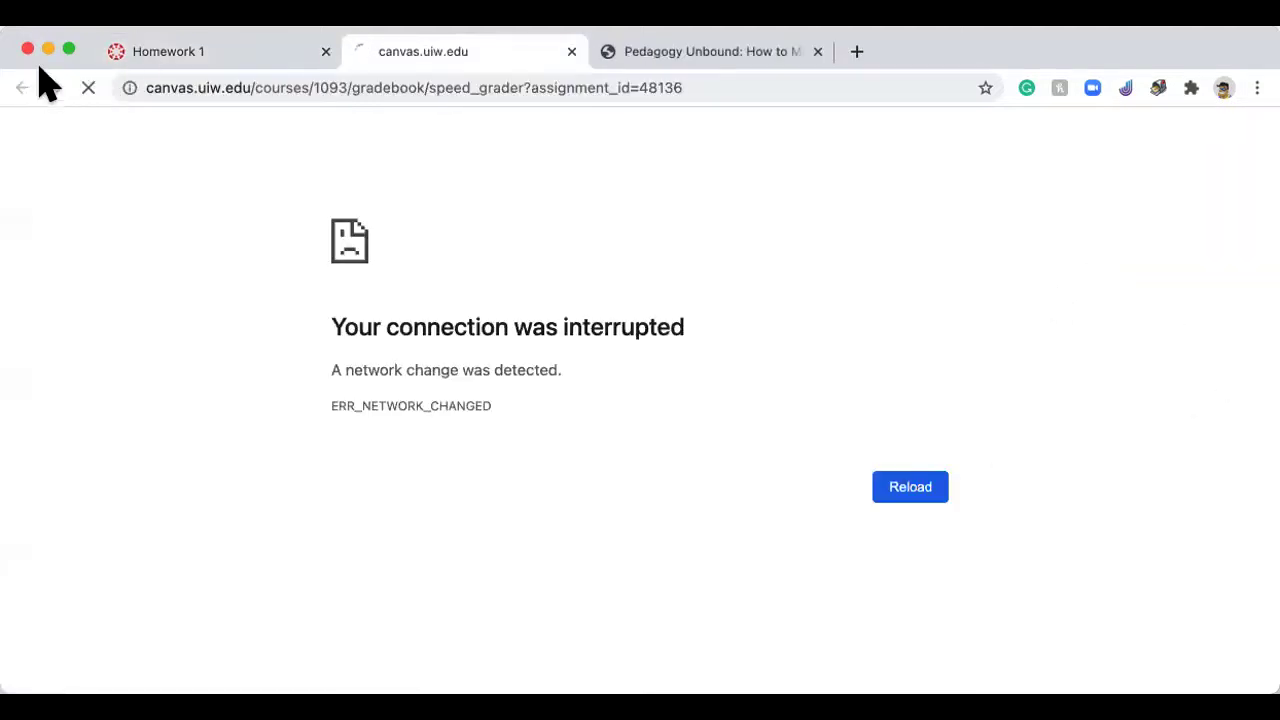
click(212, 52)
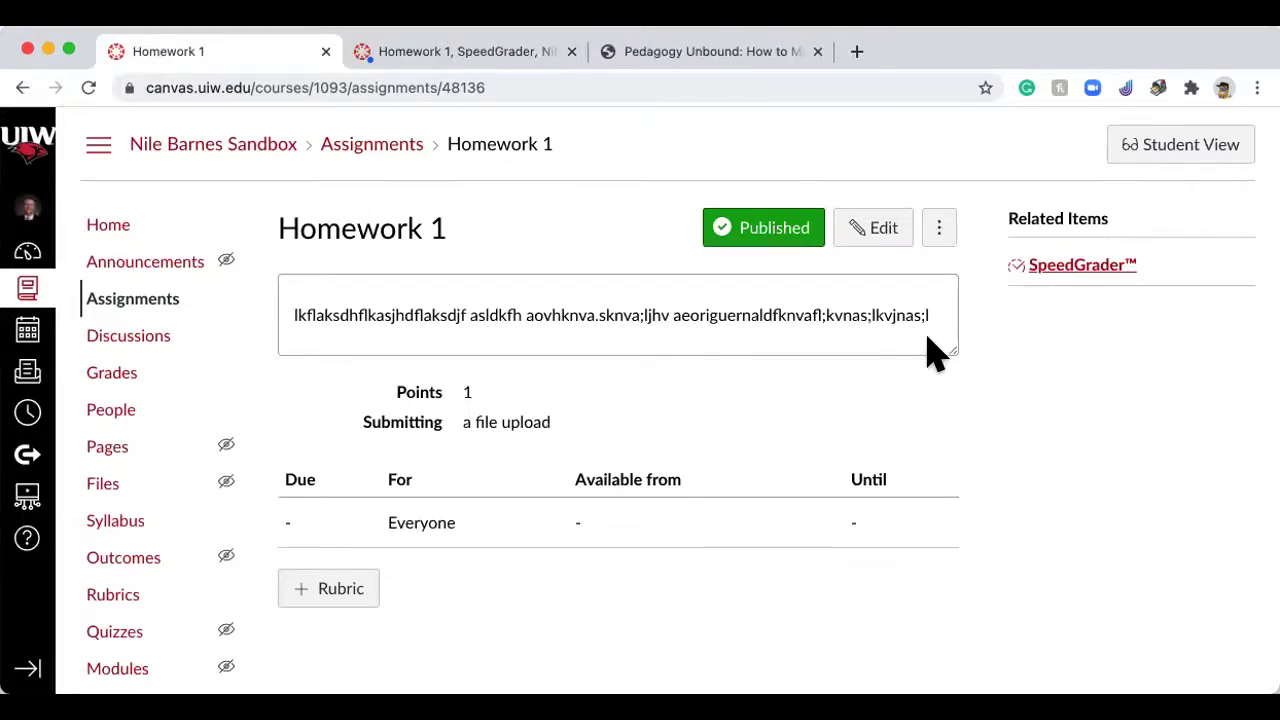
click(133, 306)
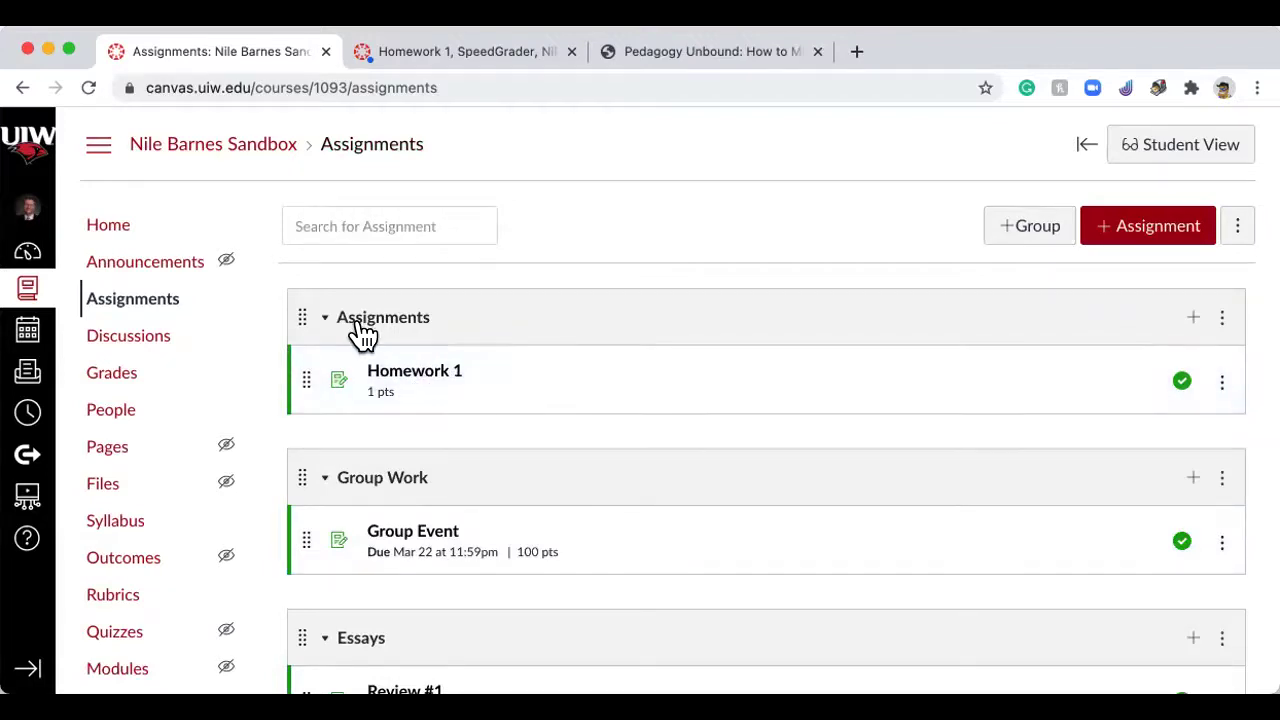
Step: Try renaming the Assignments group to Homework Assignments in its group settings
click(1222, 318)
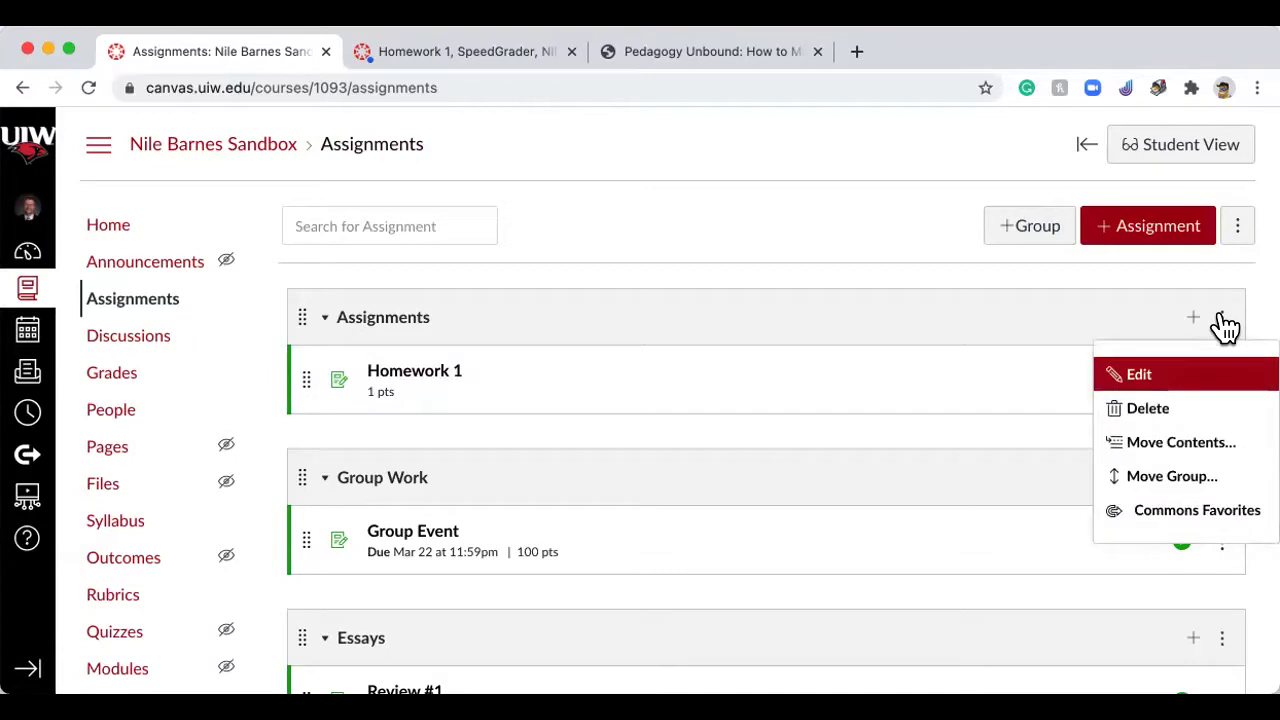
click(1182, 382)
drag(719, 253, 392, 241)
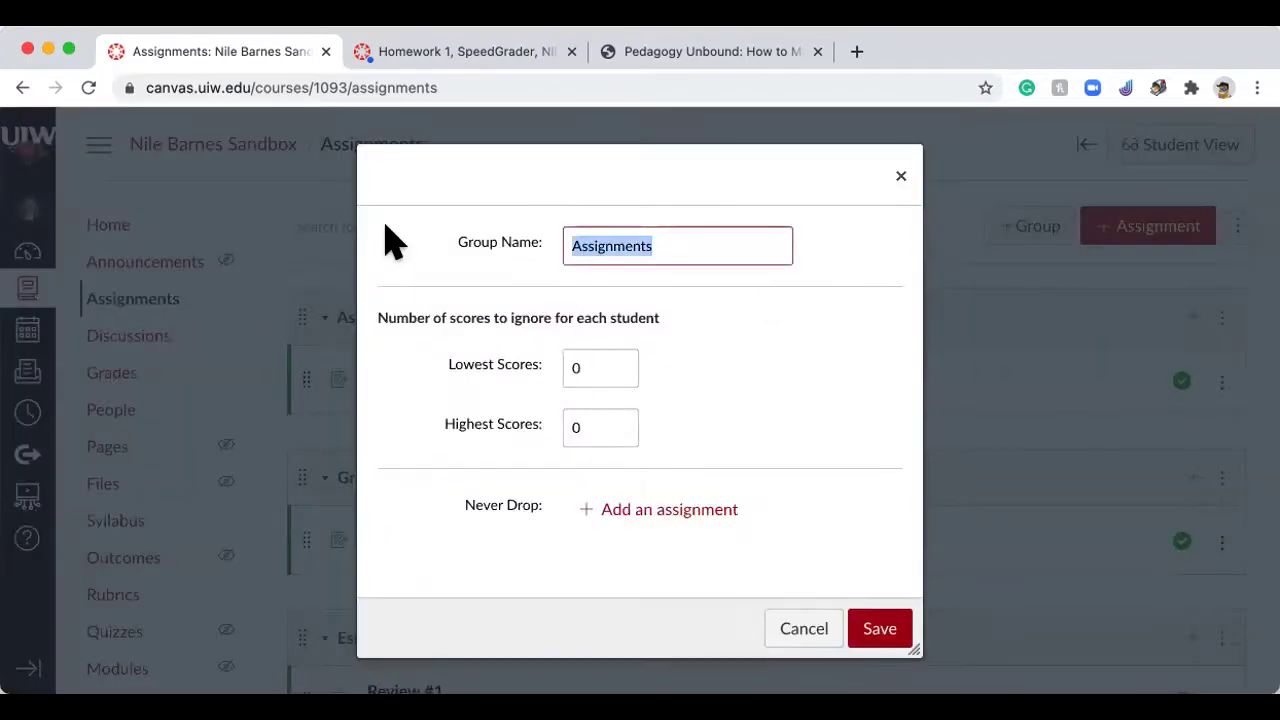
text(Homework)
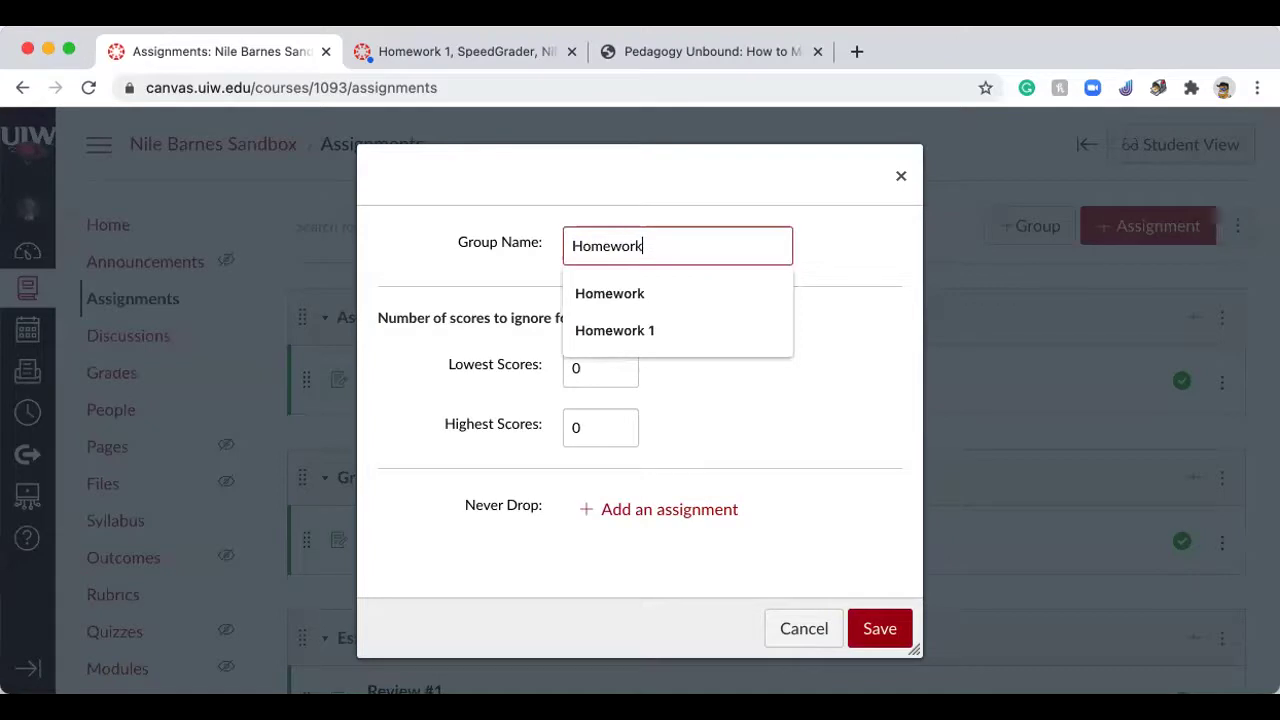
text( Assignments)
key(BackSpace)
key(BackSpace)
key(BackSpace)
key(BackSpace)
key(BackSpace)
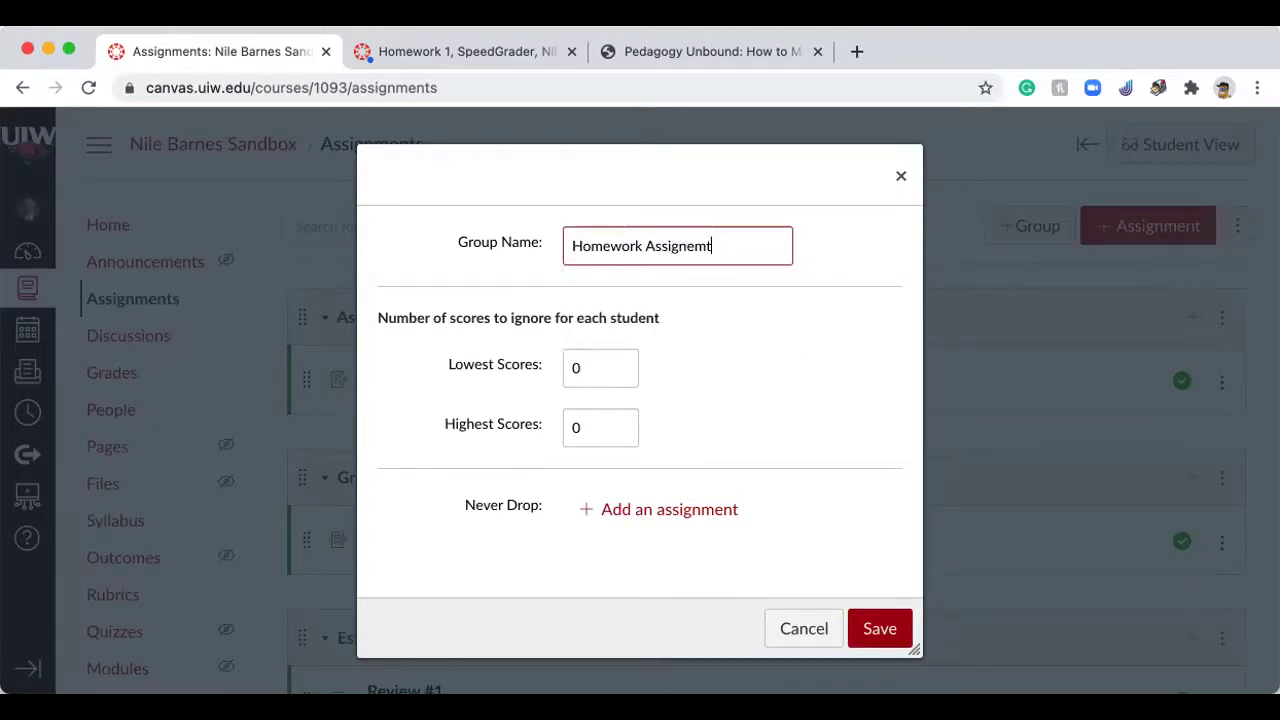
text(ments)
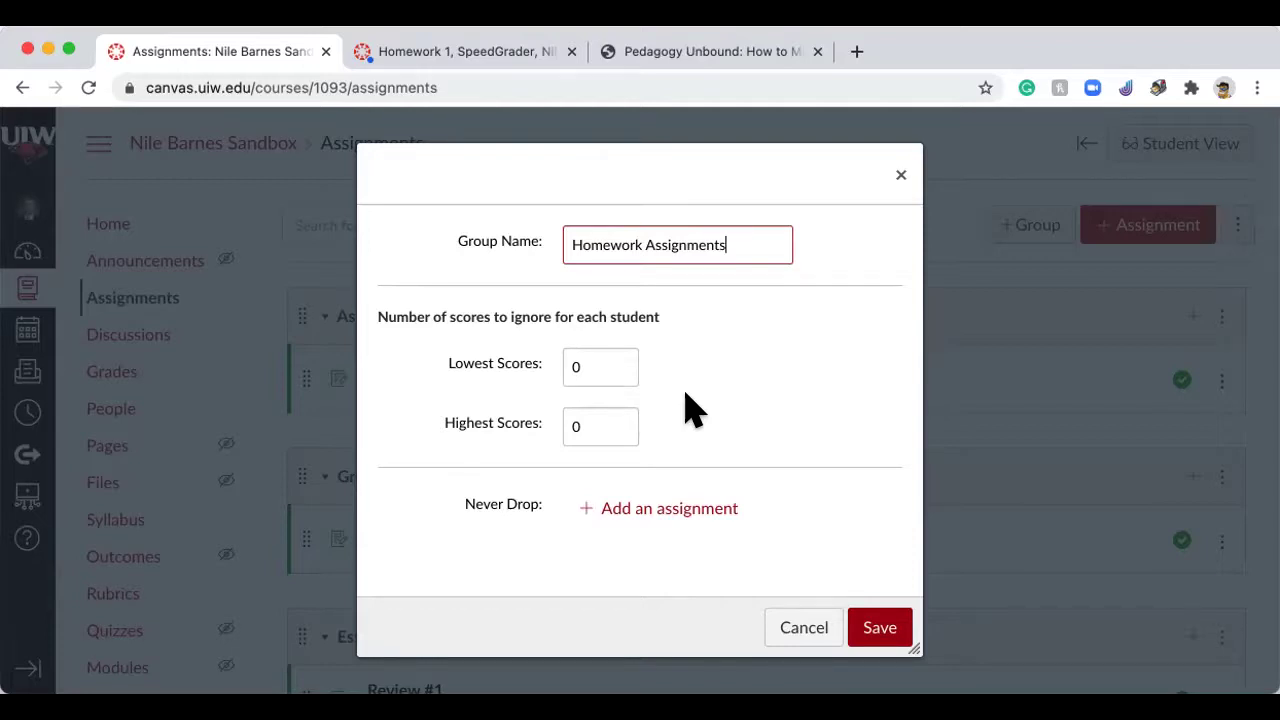
Step: Try ignoring the 1 lowest score and never dropping Homework 1, closing the group settings without saving
click(586, 367)
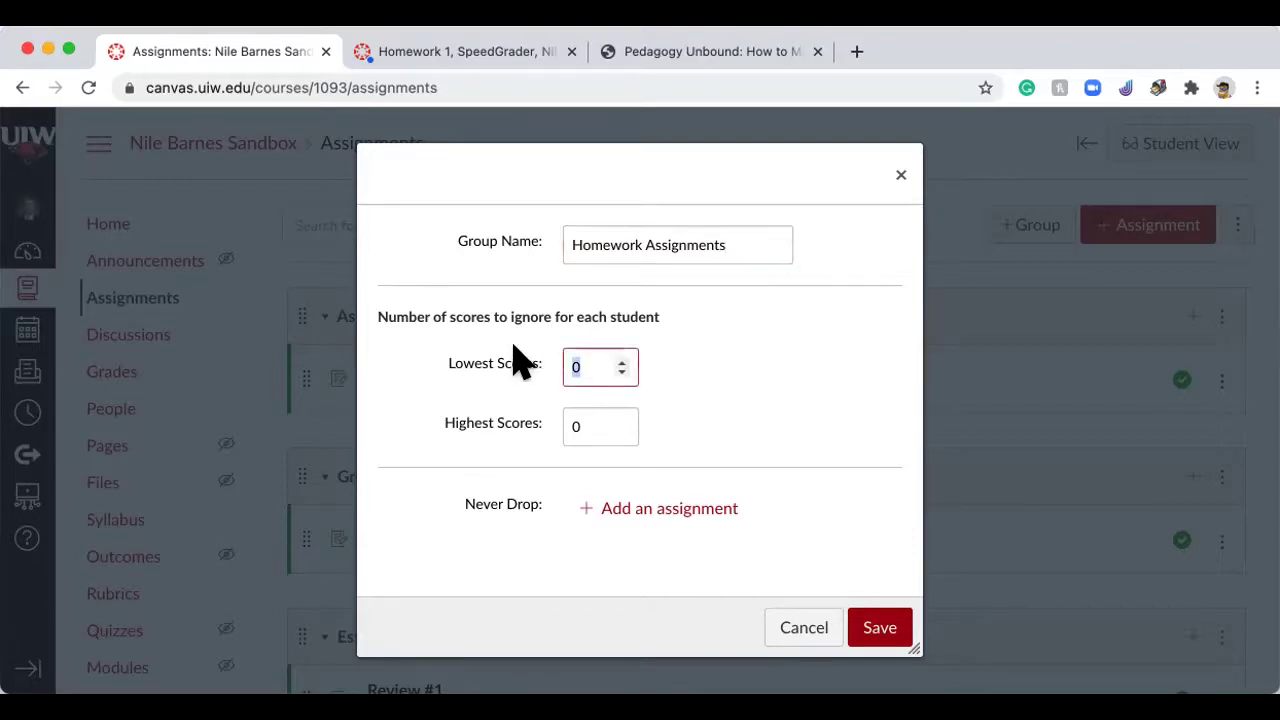
text(1)
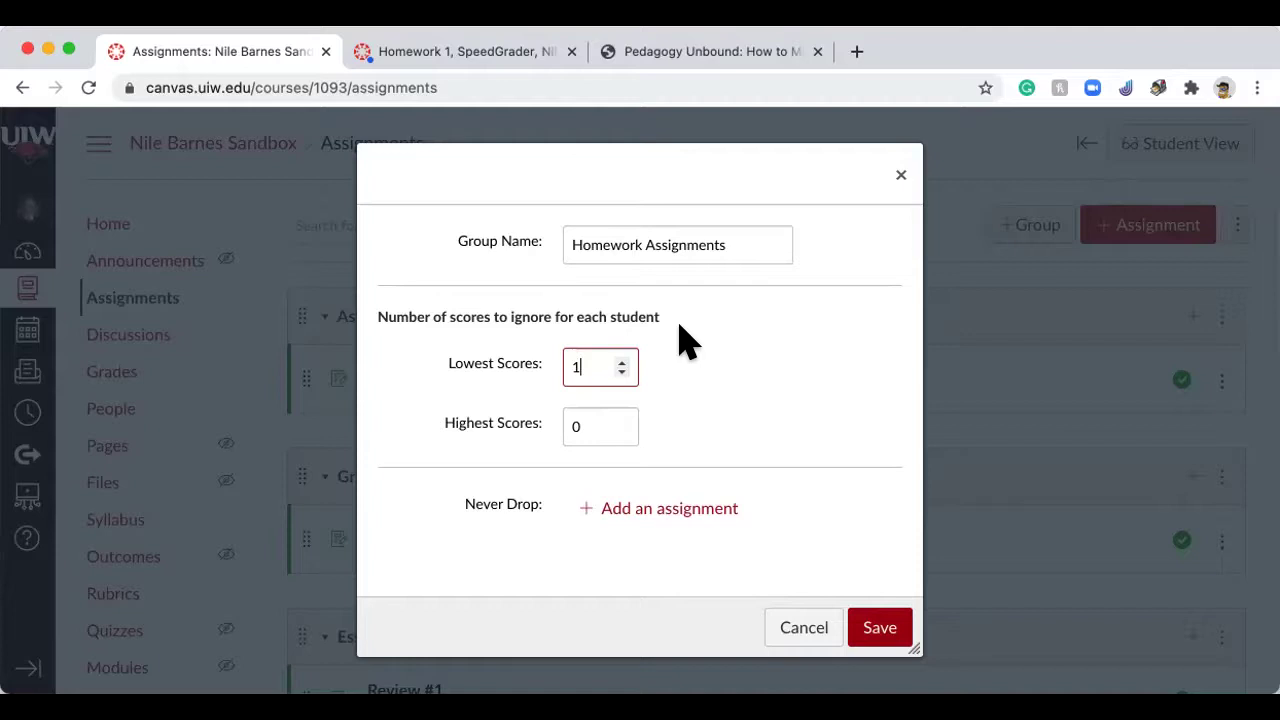
click(594, 428)
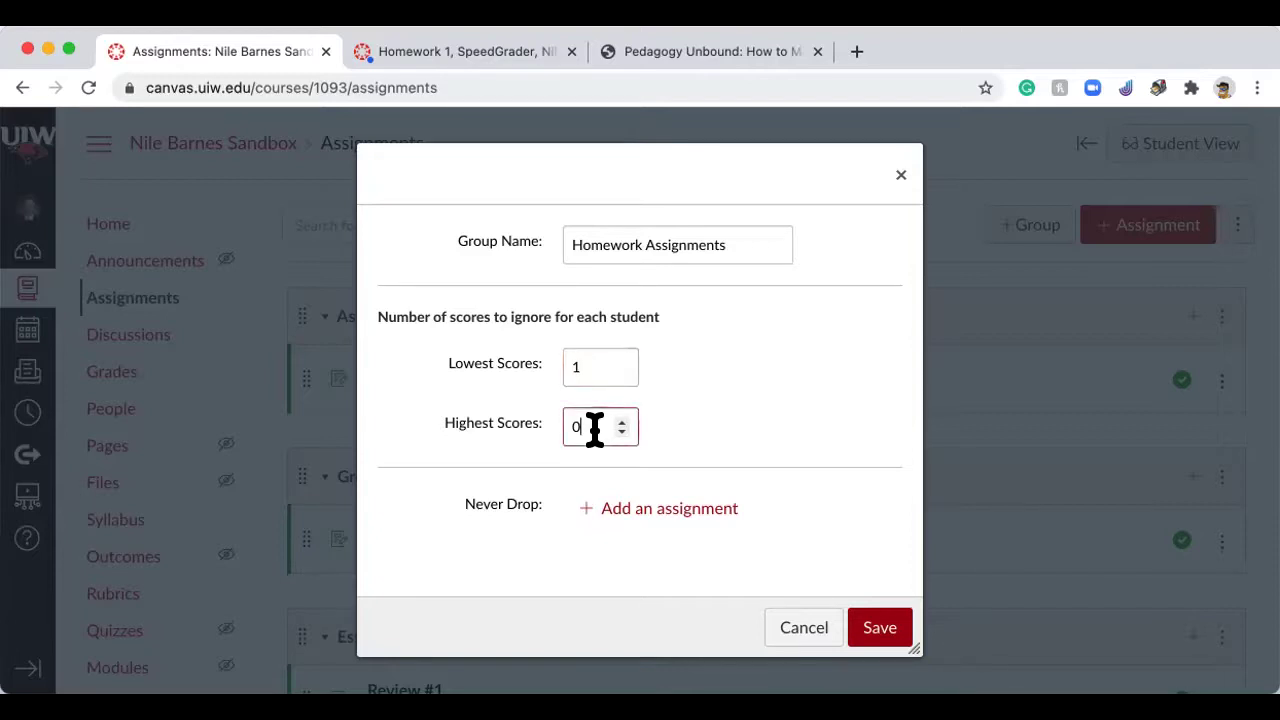
click(636, 515)
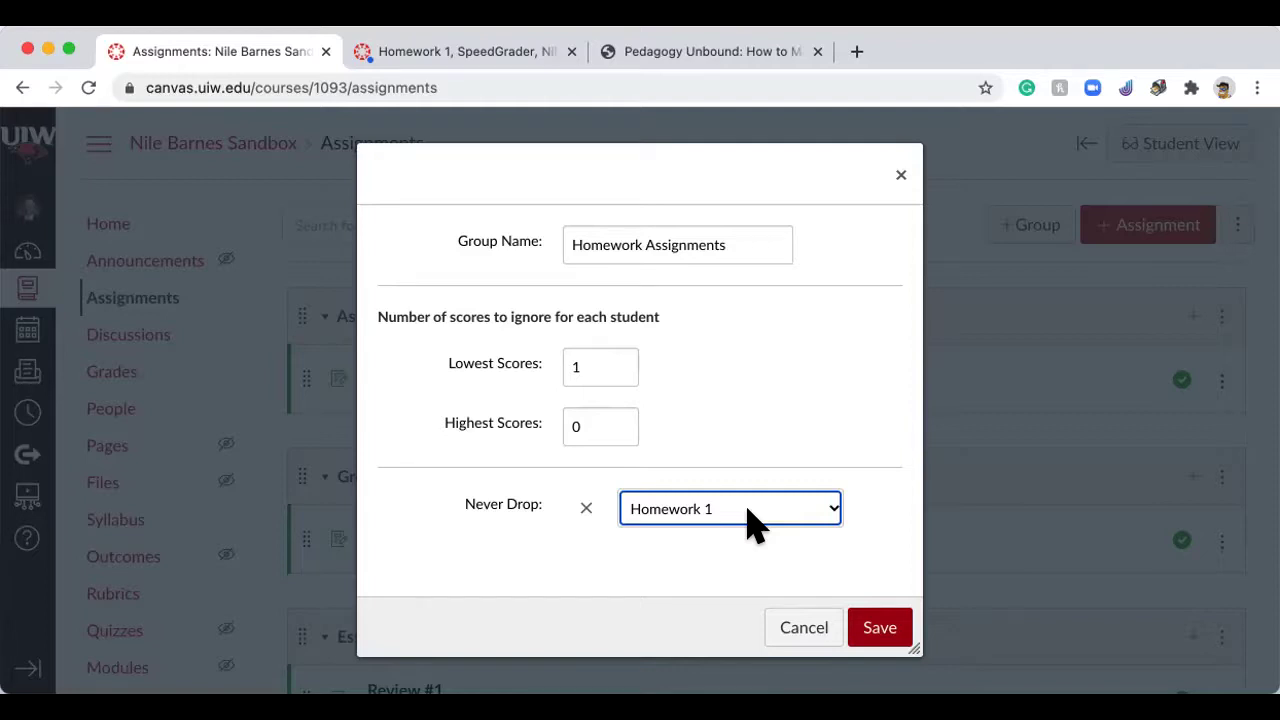
click(835, 508)
click(838, 515)
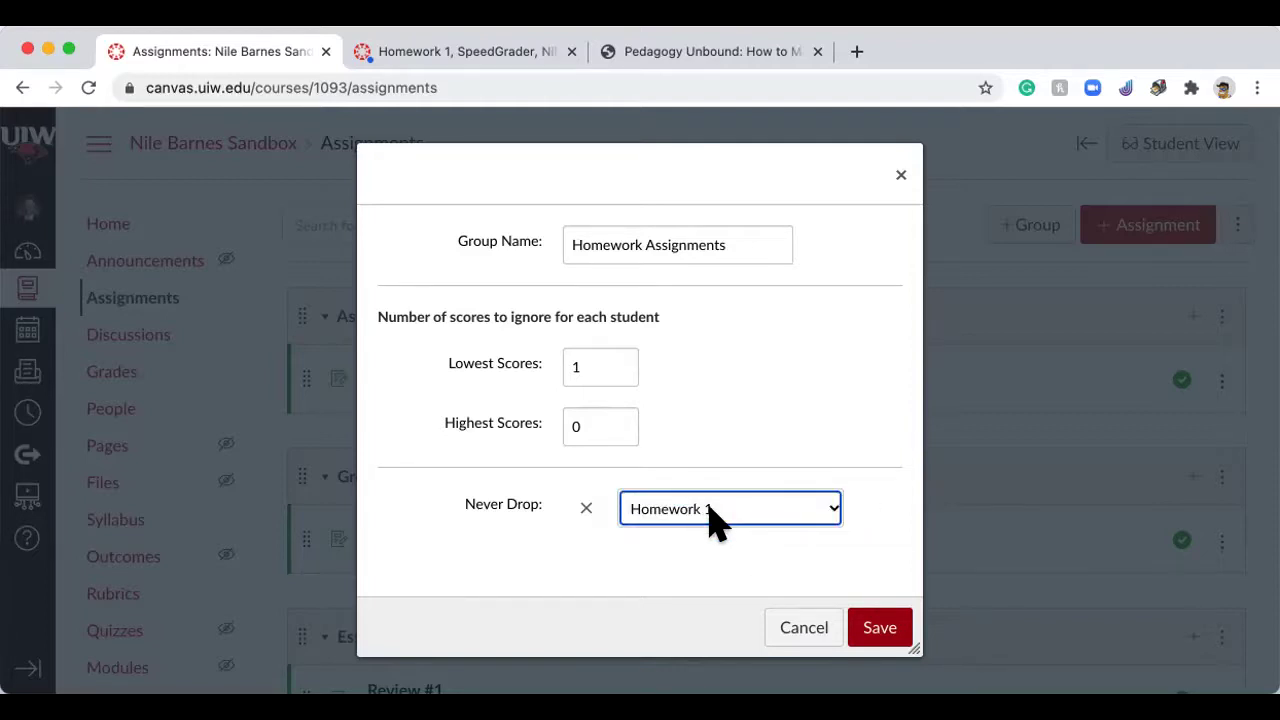
click(900, 175)
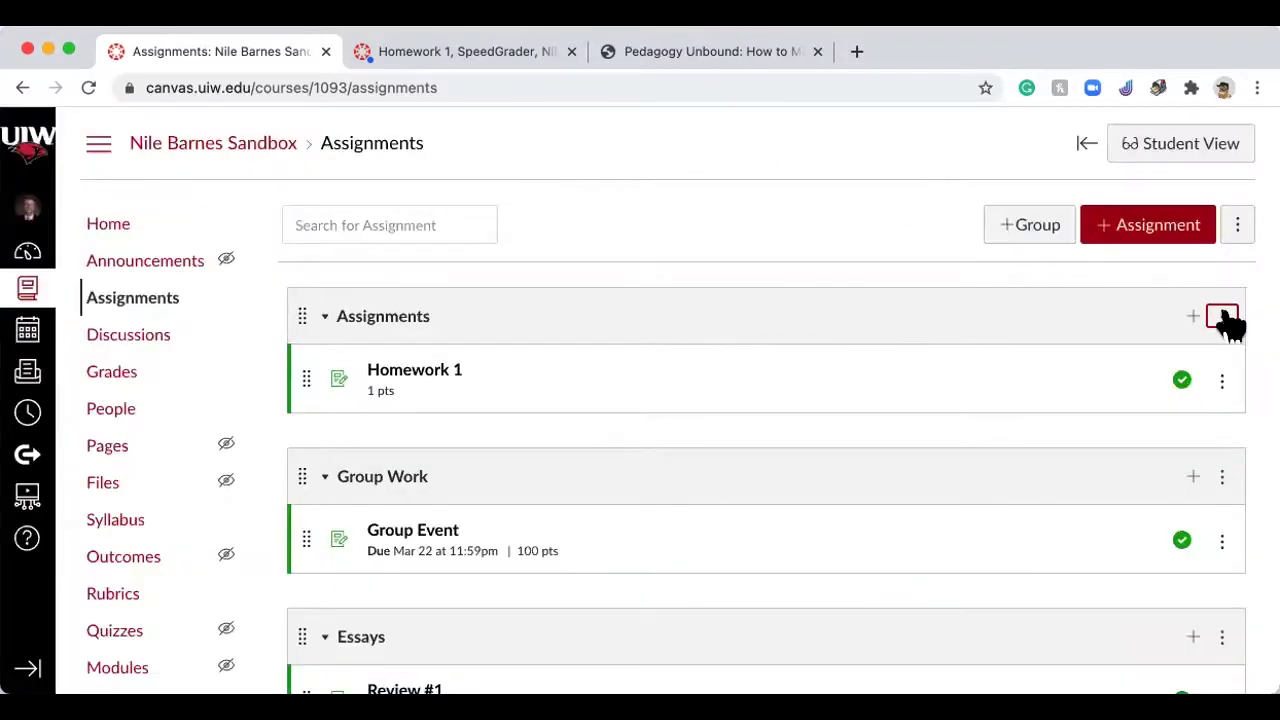
Step: Weight the final grade by assignment groups, giving Assignments, Group Work and Essays 33% each, and save the weights
click(1237, 226)
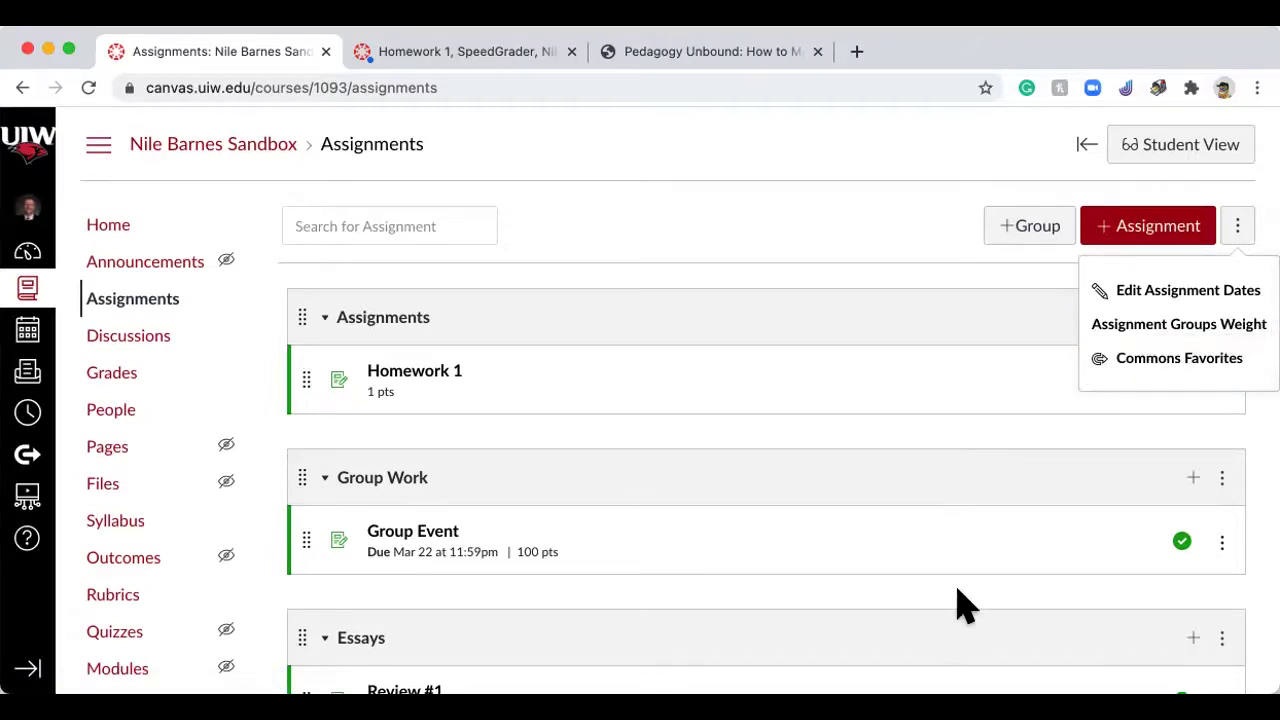
click(1163, 329)
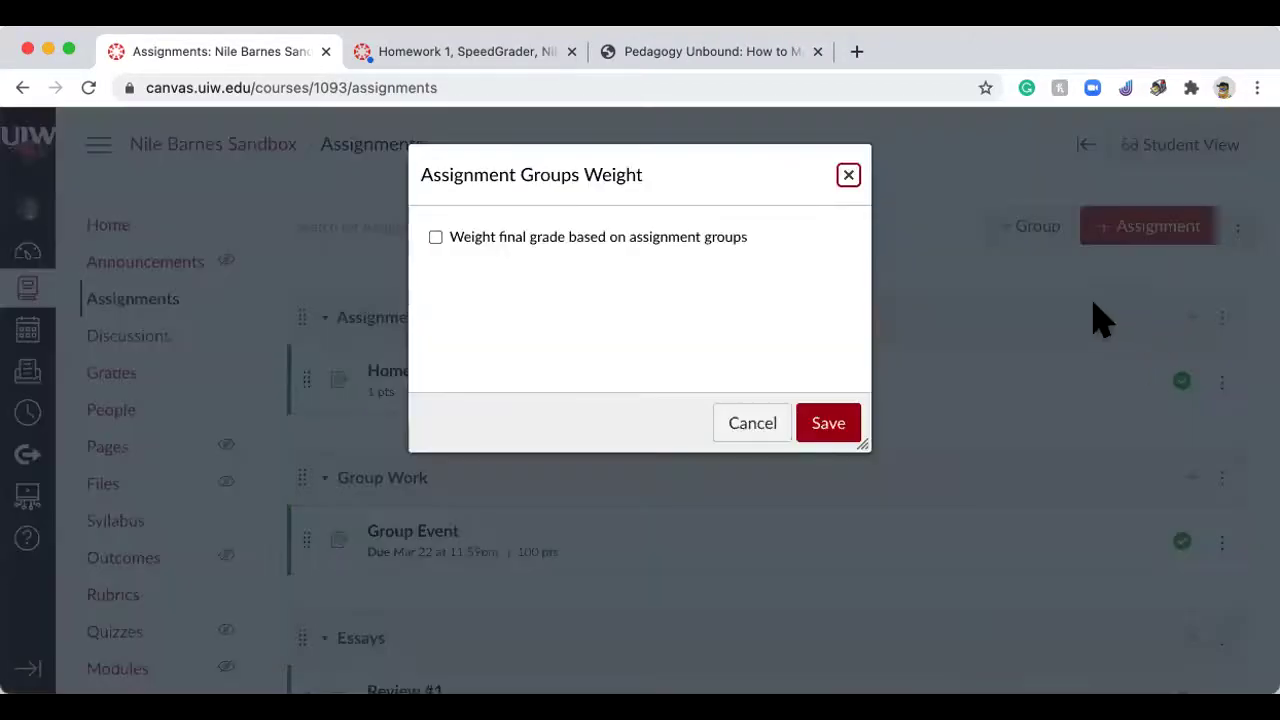
click(588, 238)
double_click(789, 294)
text(33)
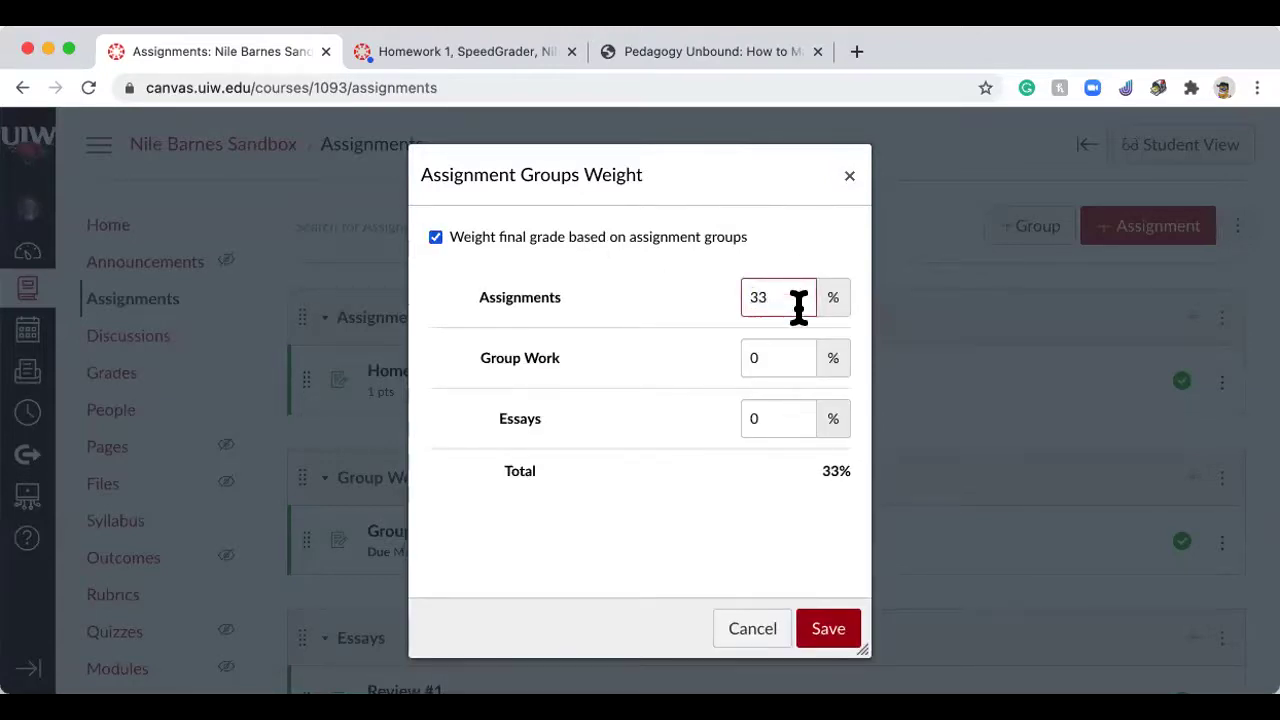
double_click(780, 355)
text(33)
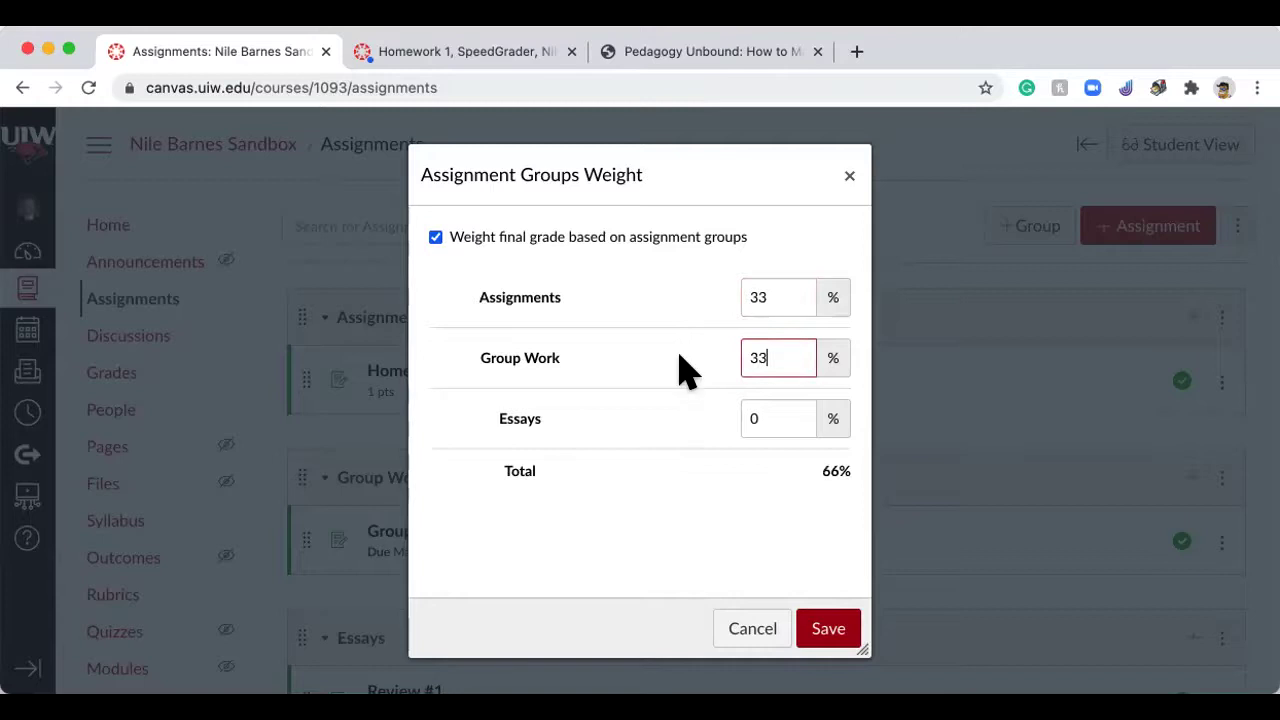
double_click(766, 418)
text(34)
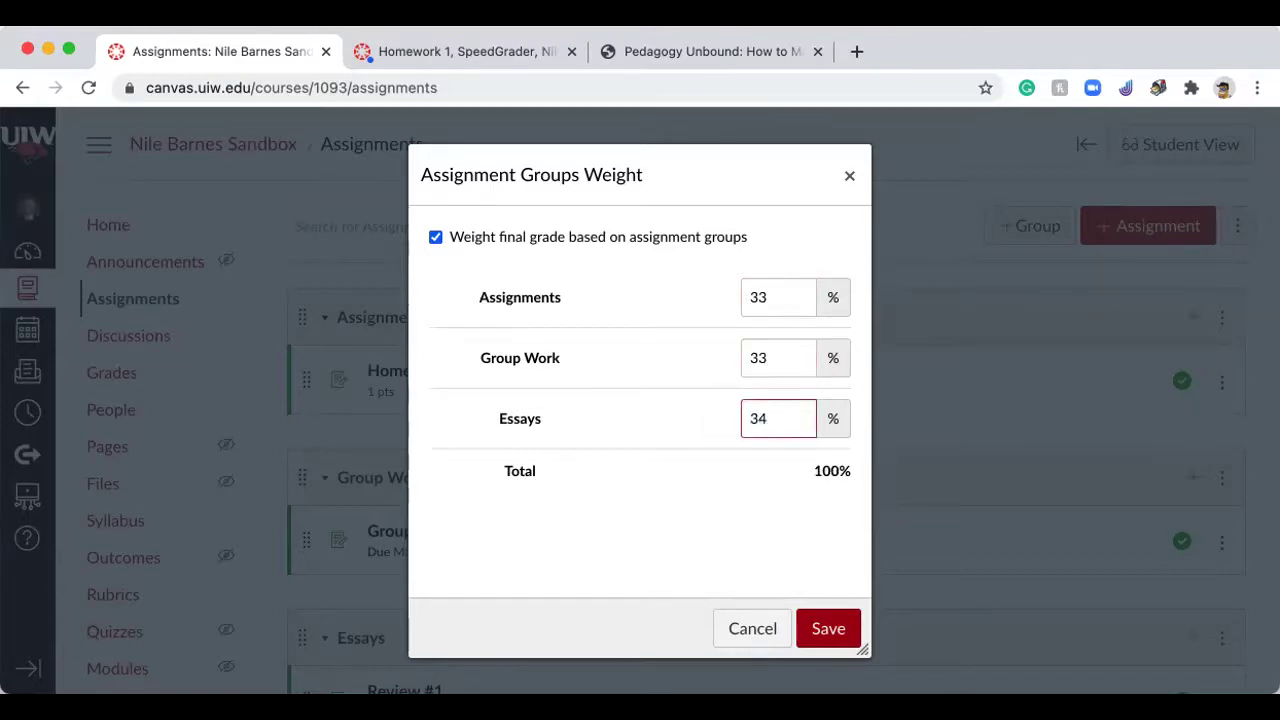
key(BackSpace)
text(3)
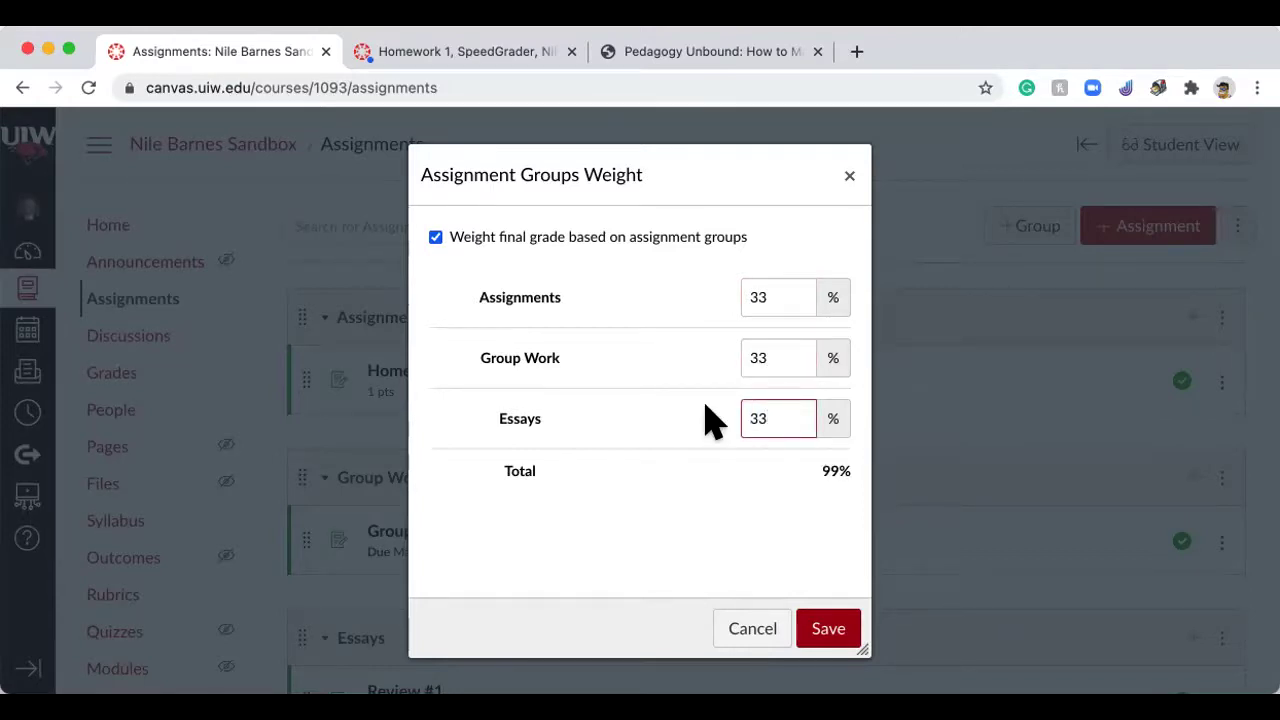
click(825, 632)
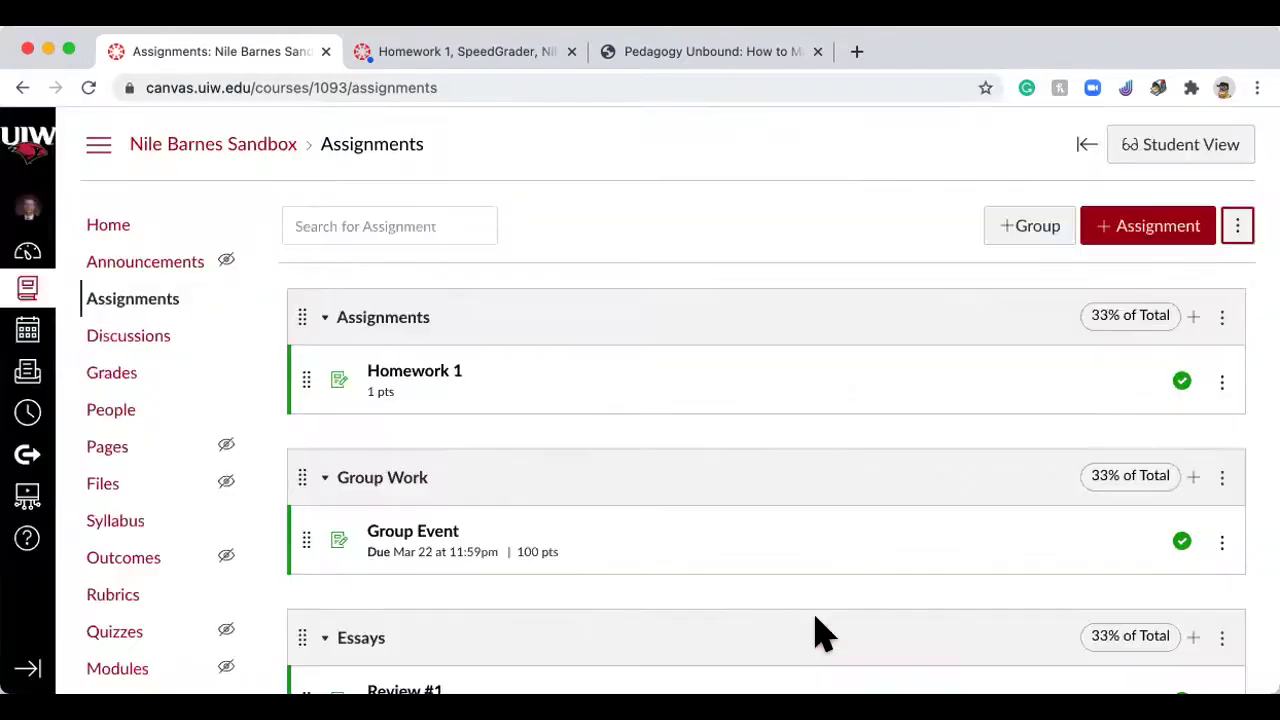
Step: Review the weighted groups in the assignments list, and open the sandbox course's gradebook
scroll(918, 468, down, 2)
scroll(920, 468, up, 5)
click(109, 377)
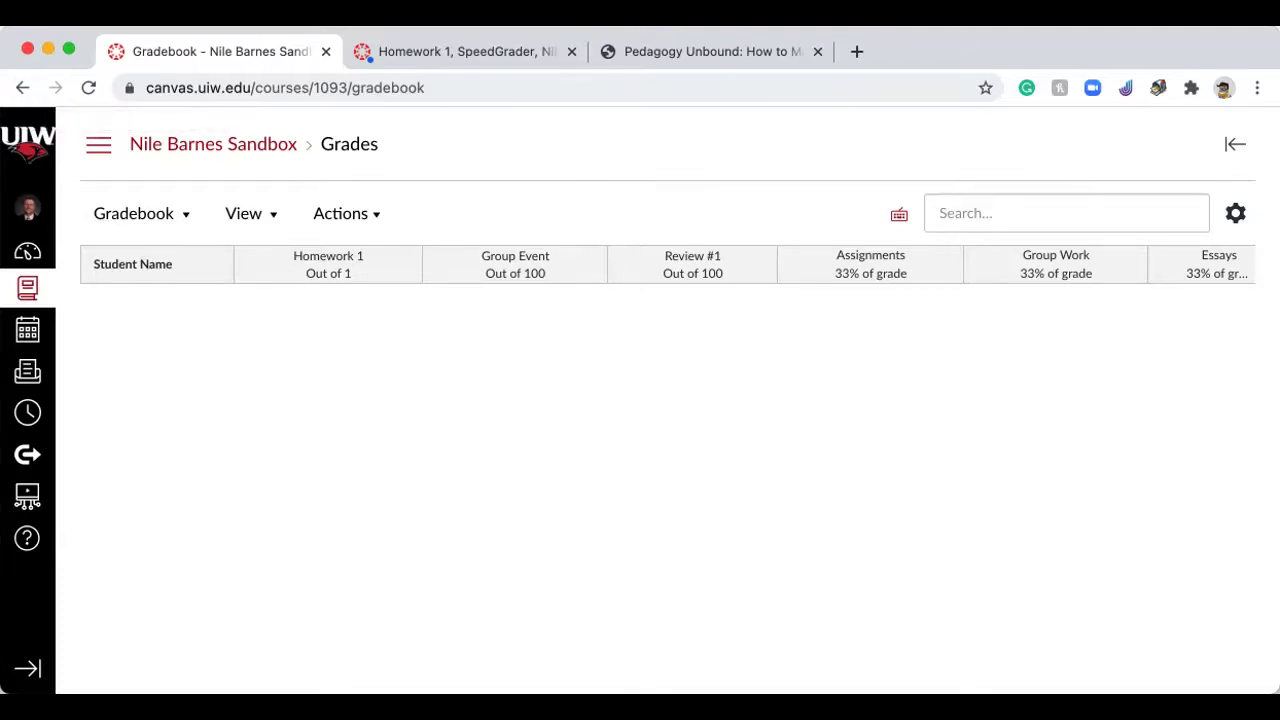
Step: Go to the FSOP Immunization Training course from the dashboard and review its assignment groups
click(29, 252)
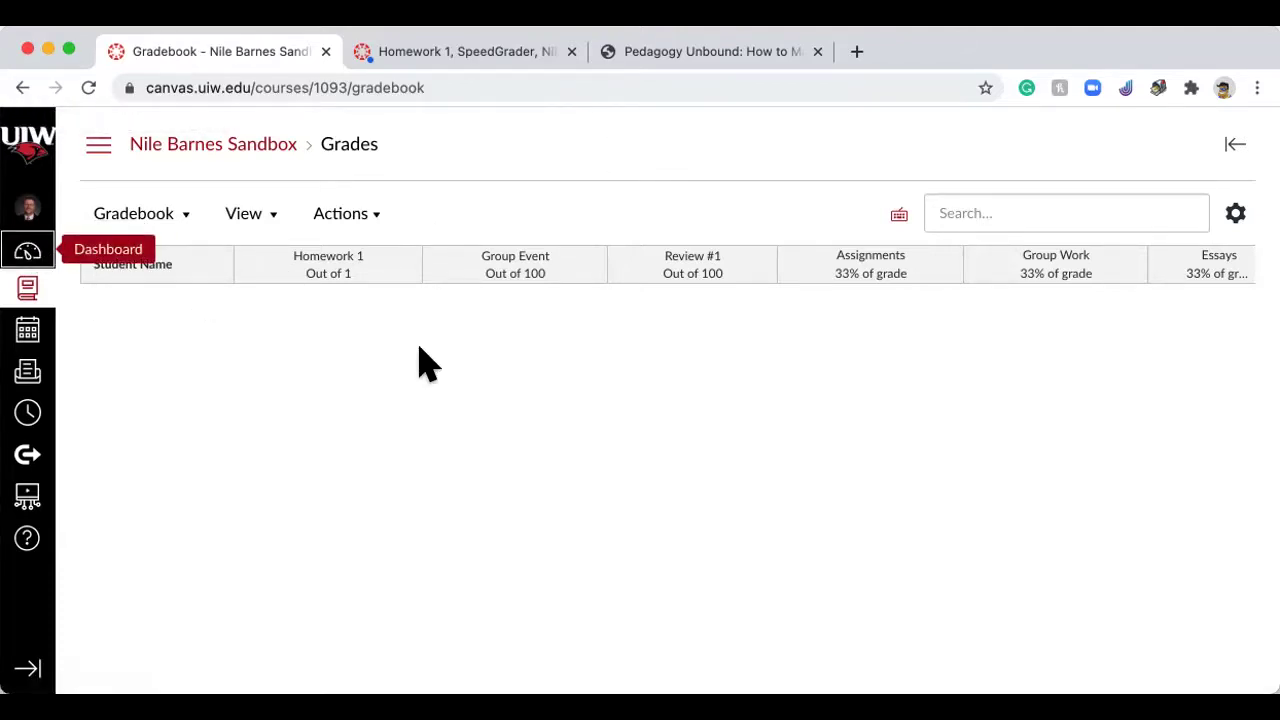
click(27, 252)
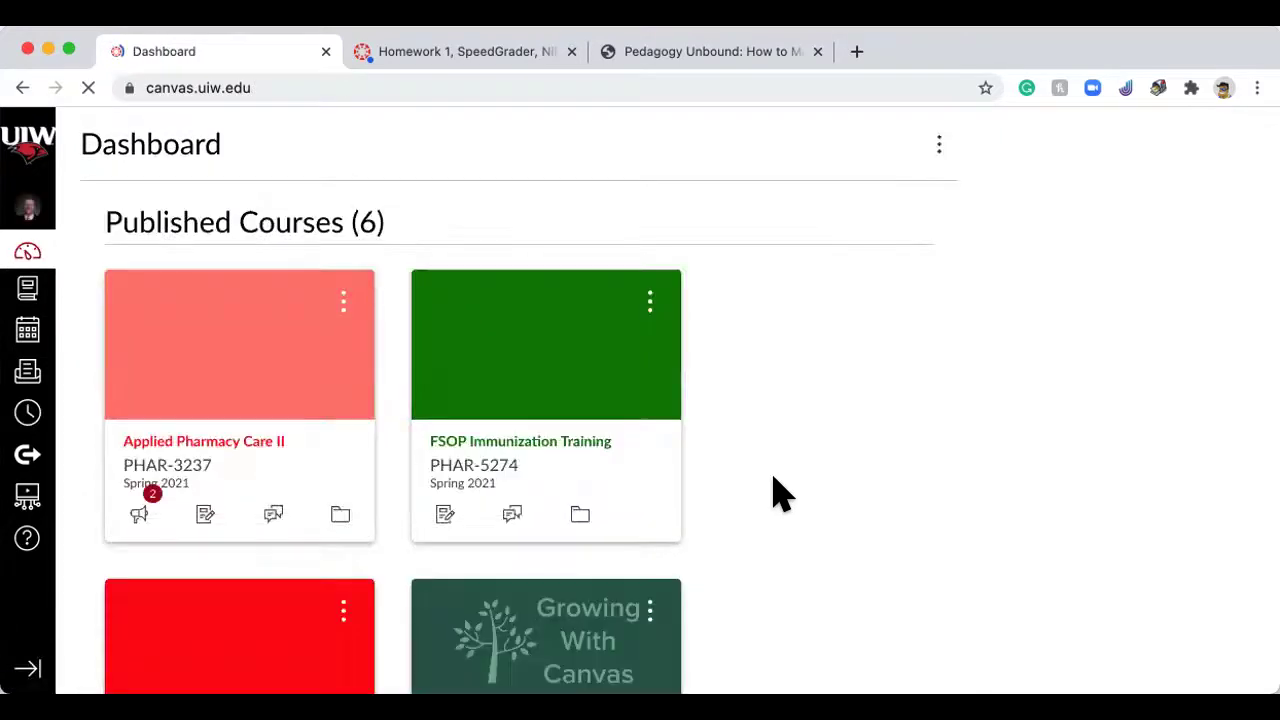
click(548, 438)
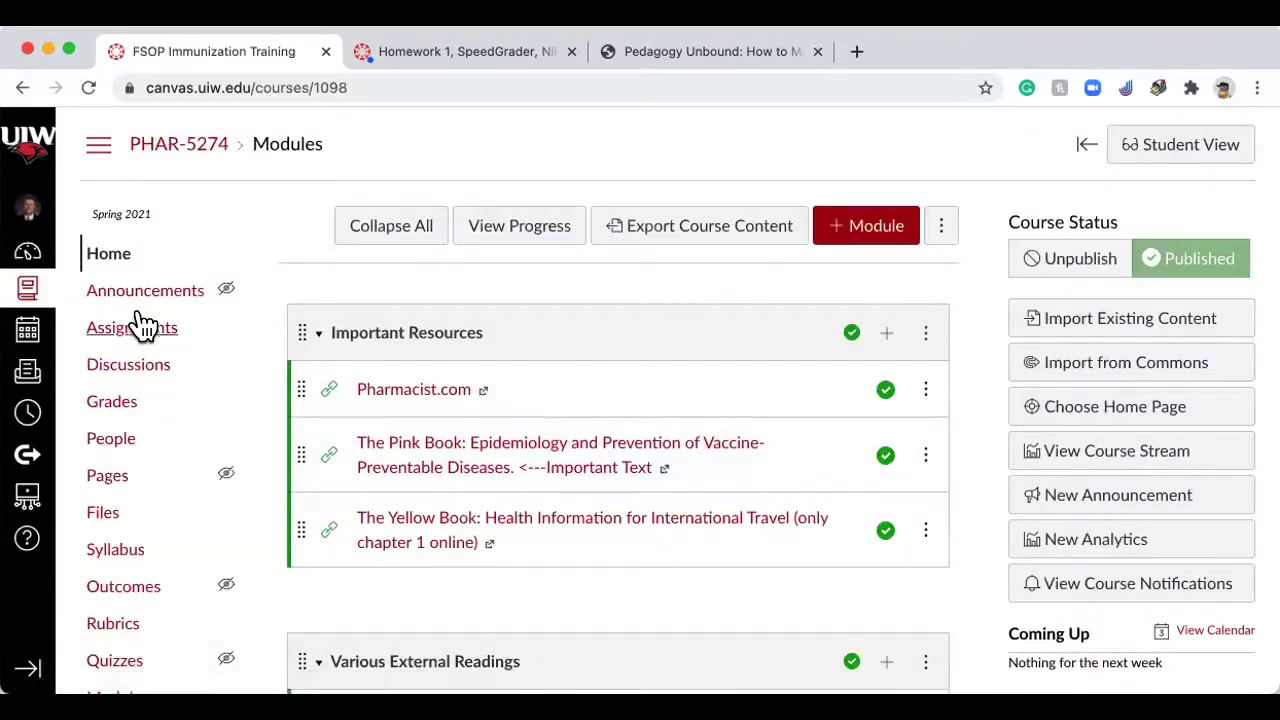
click(135, 323)
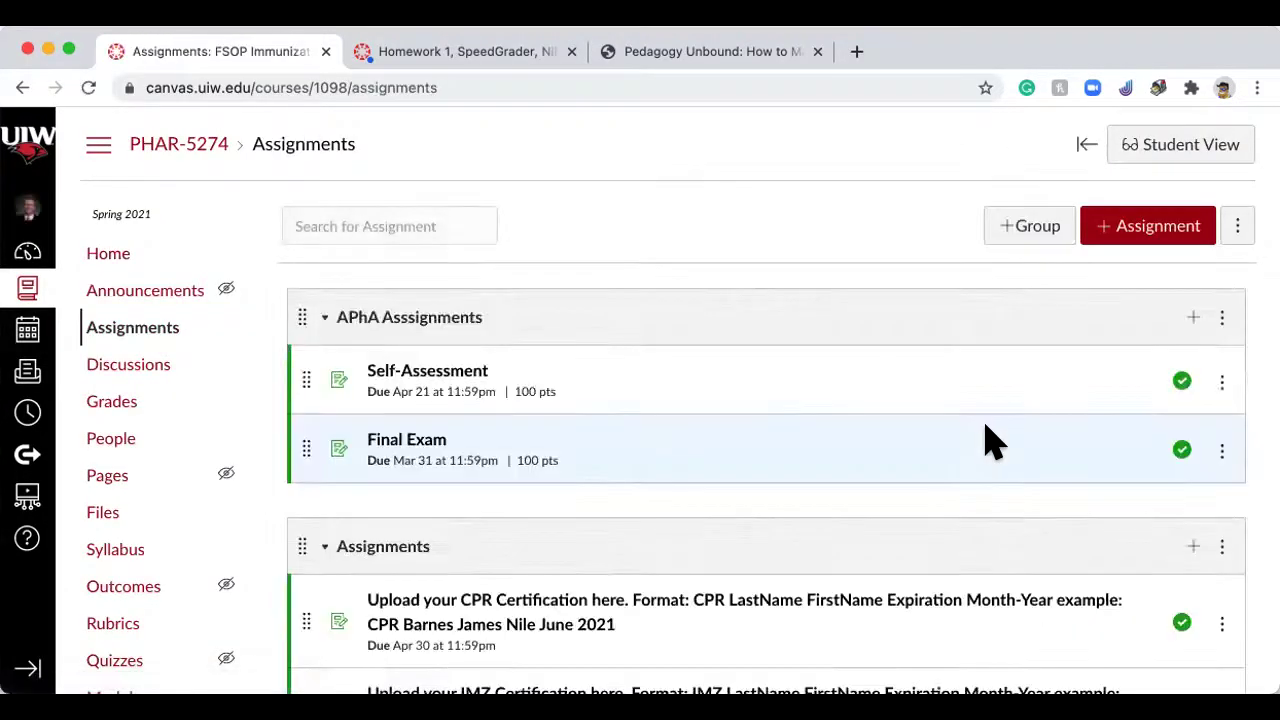
scroll(994, 448, down, 3)
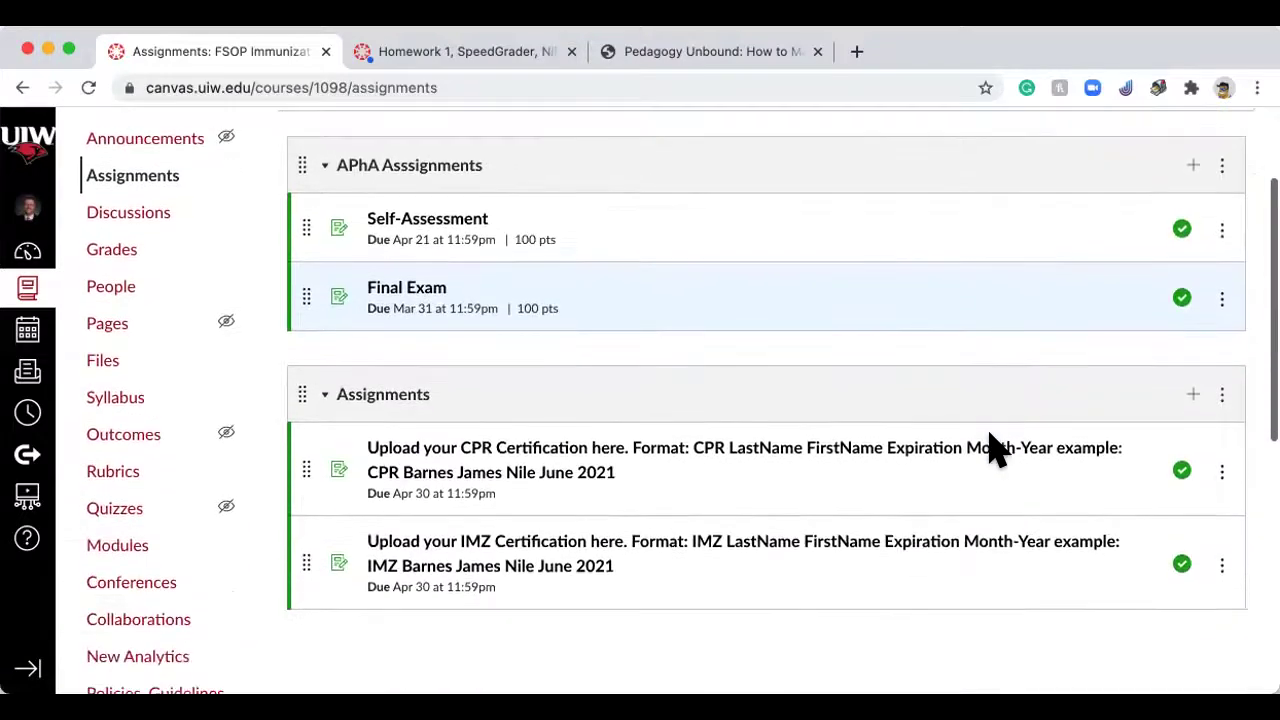
scroll(623, 351, up, 2)
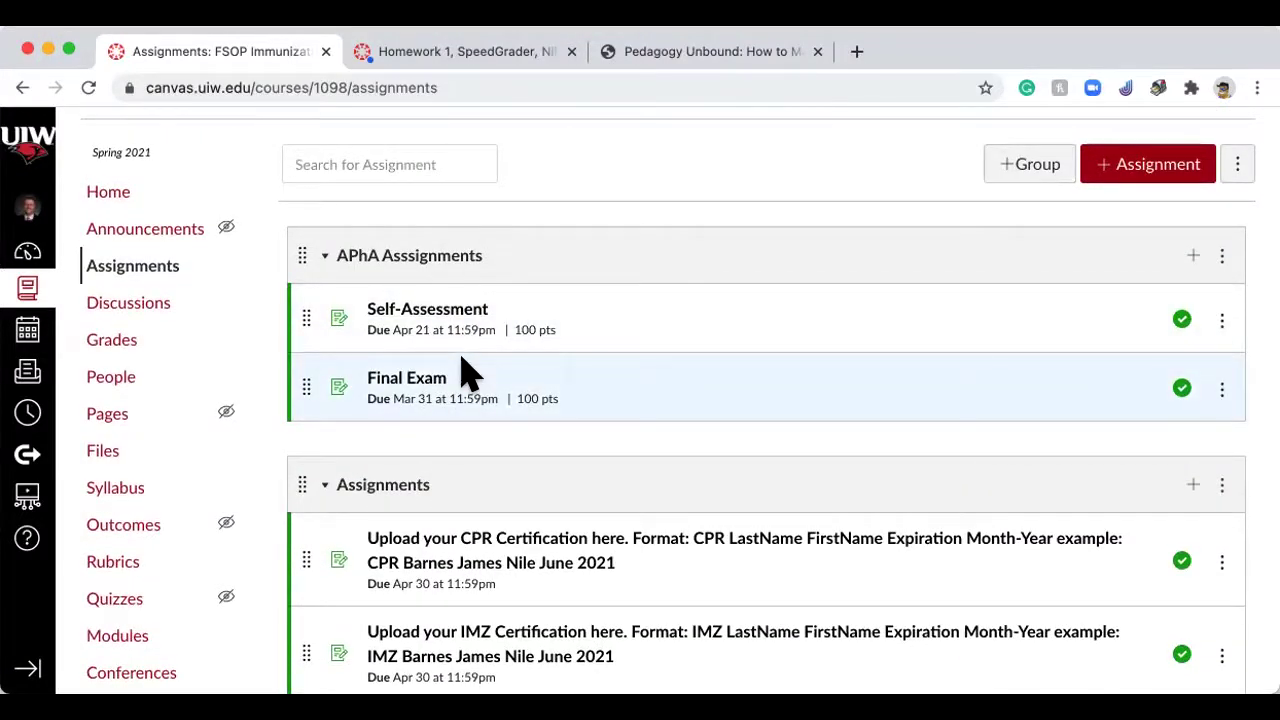
scroll(615, 475, down, 2)
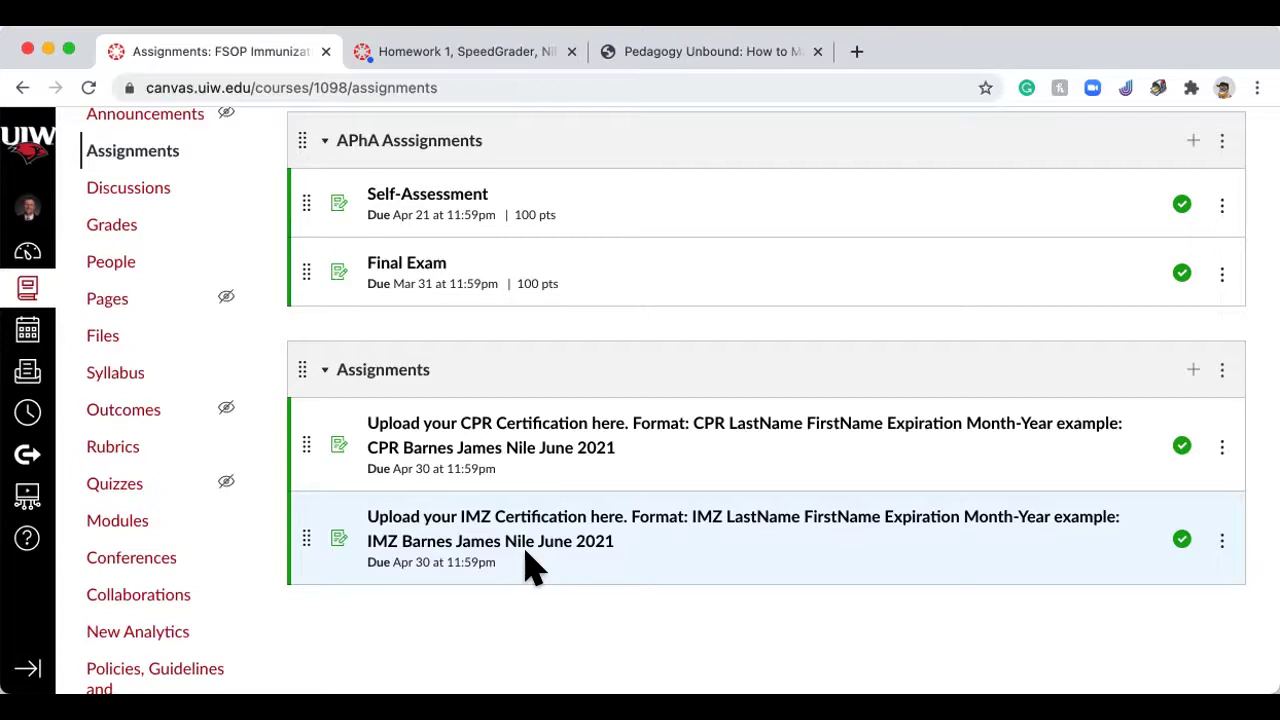
Step: Open the FSOP Immunization Training gradebook and examine its assignment, group and total columns
click(120, 236)
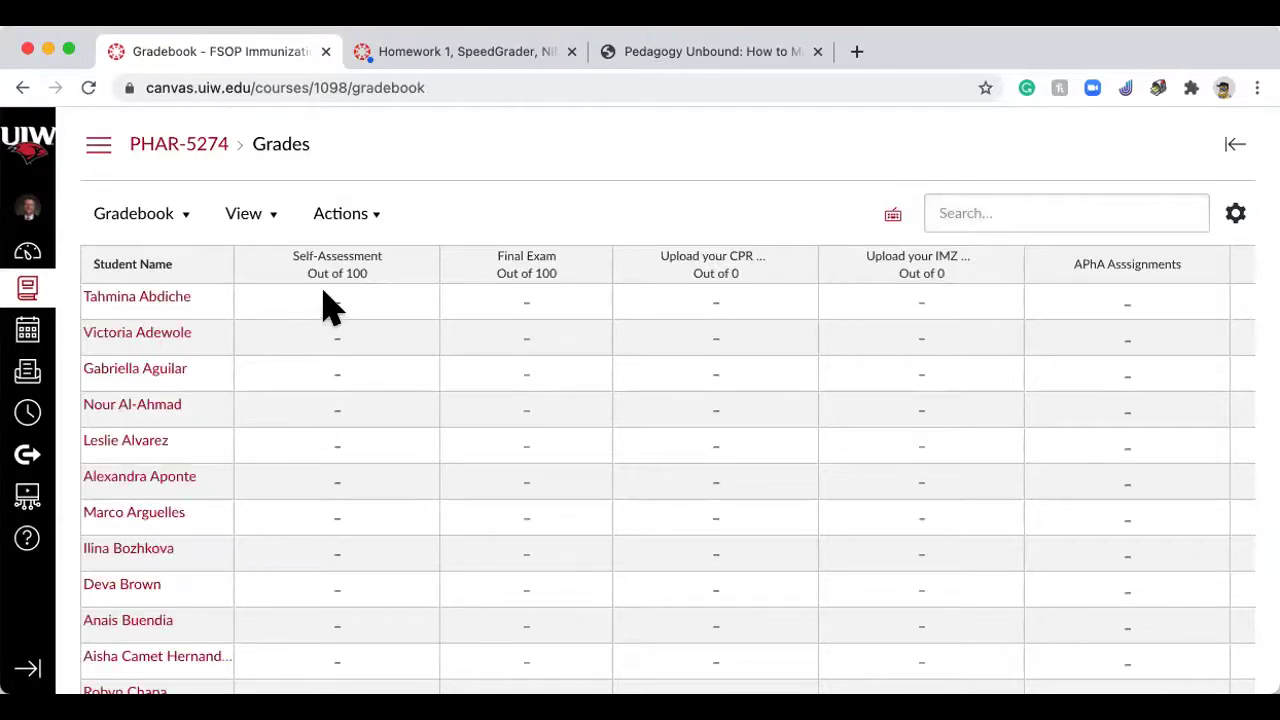
scroll(1088, 309, right, 4)
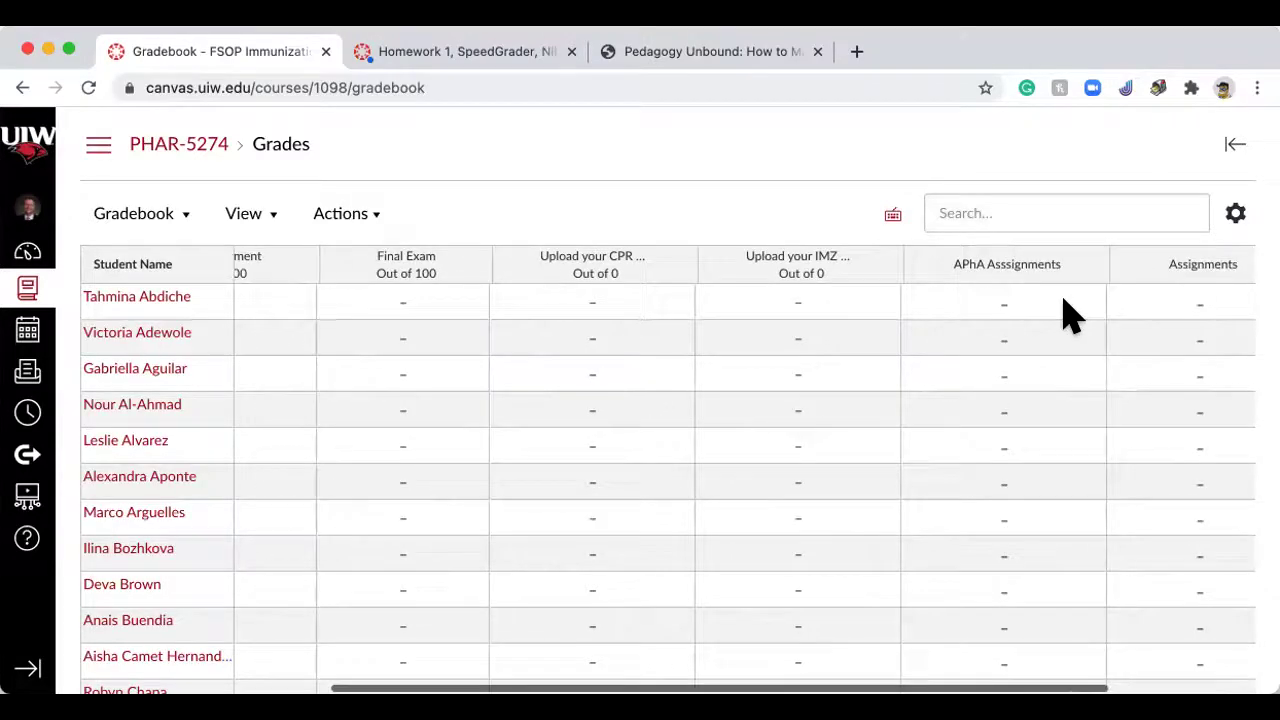
scroll(1060, 316, right, 2)
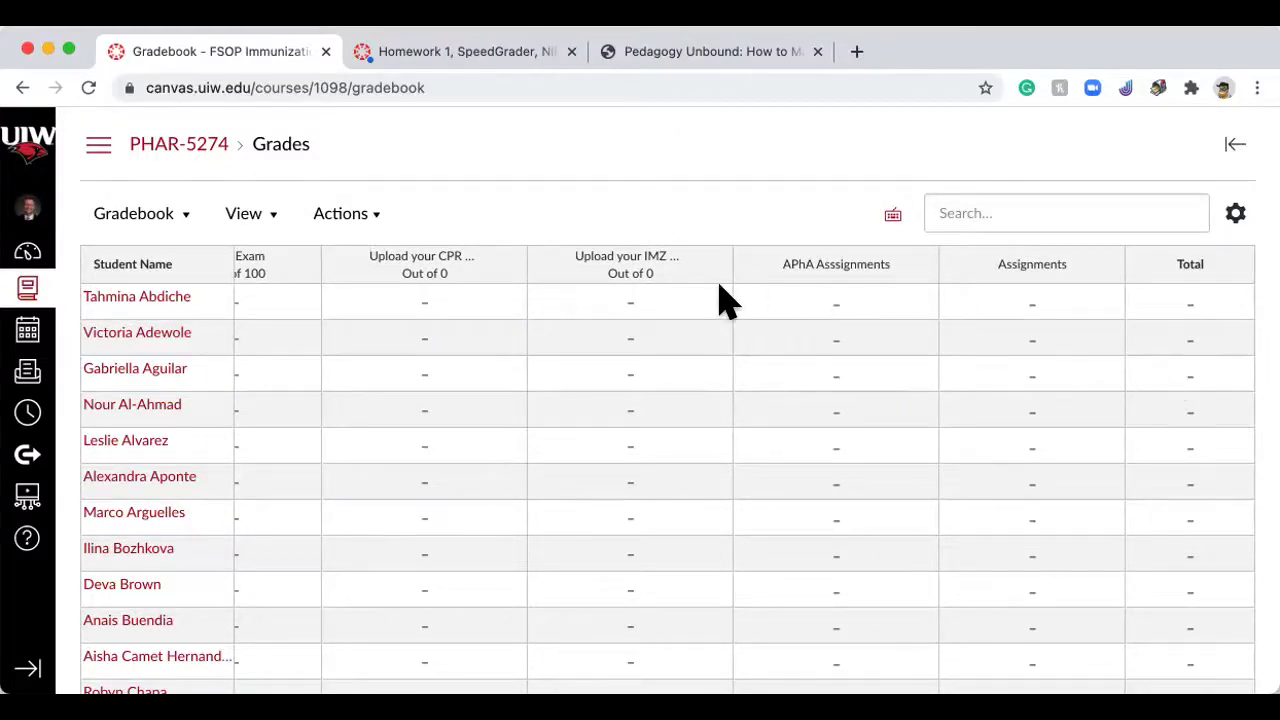
scroll(660, 305, left, 1)
scroll(660, 305, left, 3)
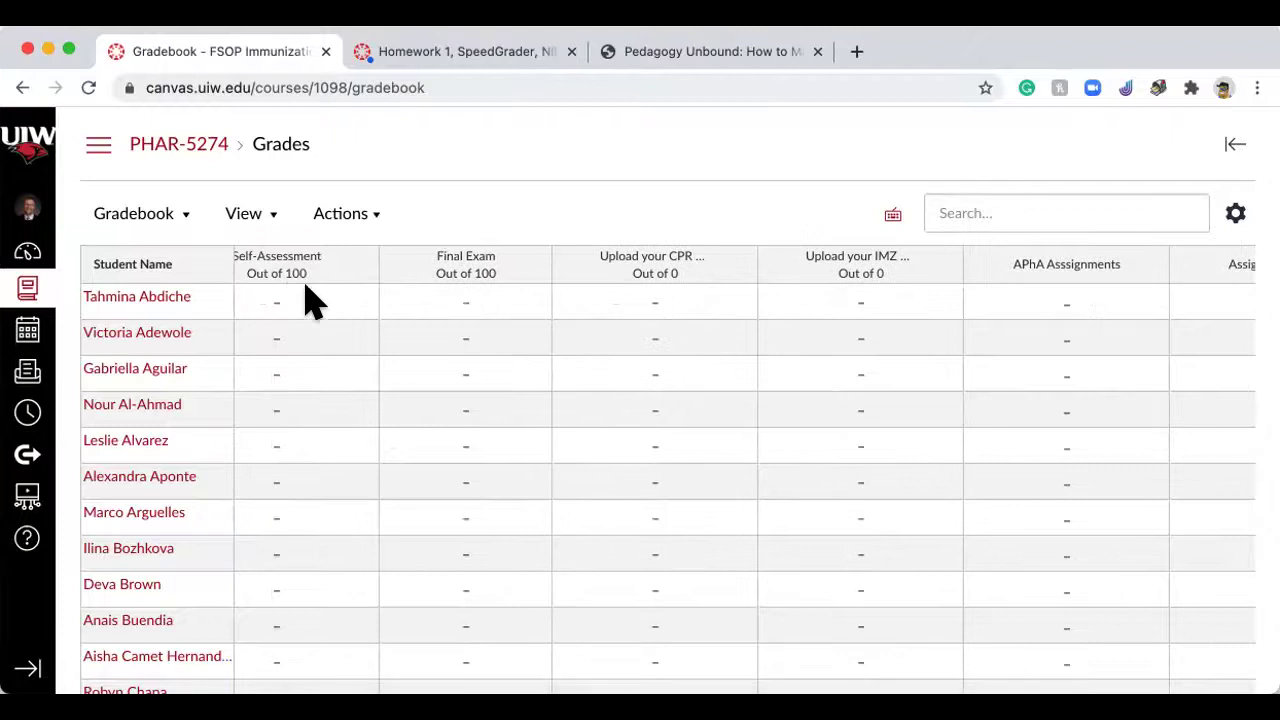
scroll(1025, 312, right, 2)
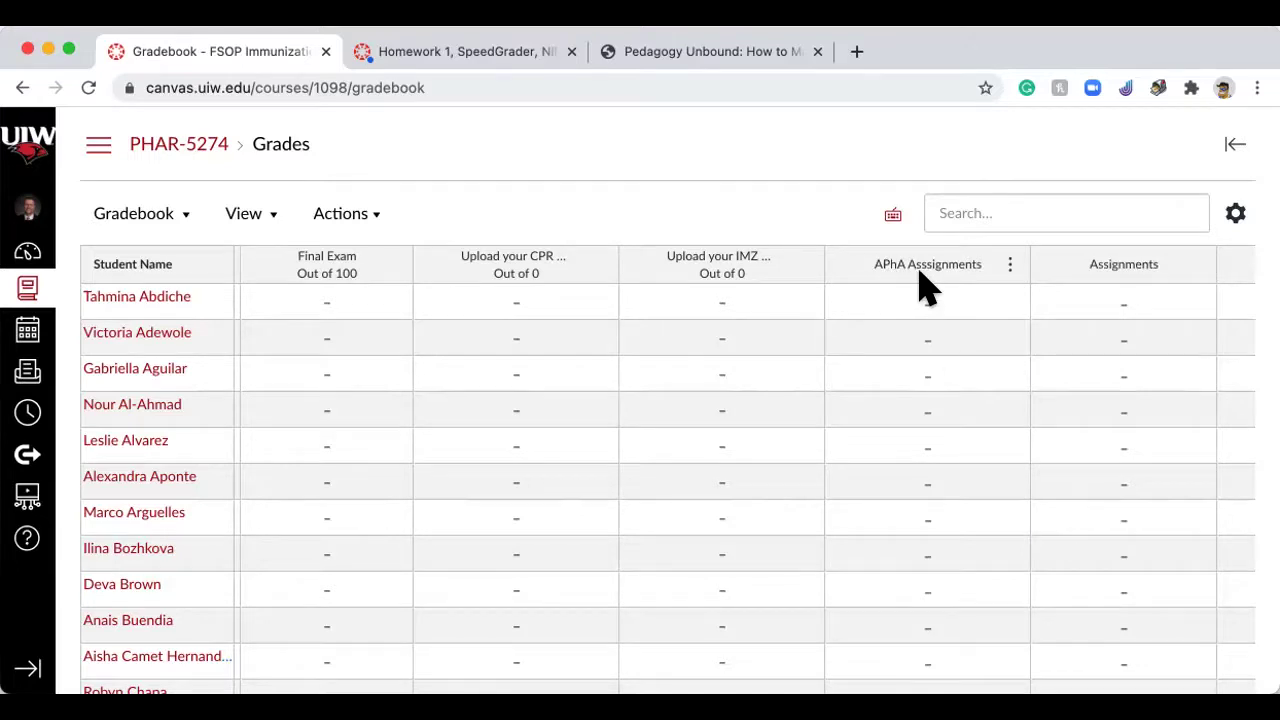
scroll(1150, 290, left, 1)
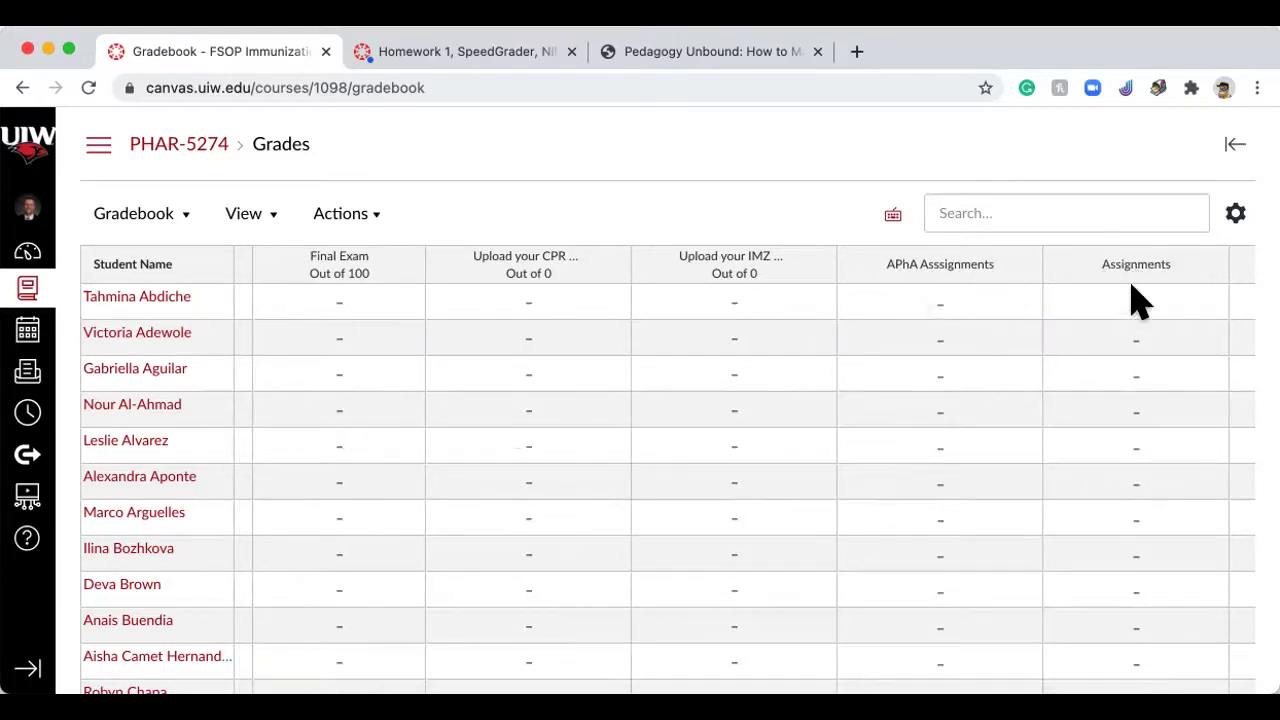
Step: View the options of the gradebook's Assignments group column without sorting, and return to the course's assignments list
click(1208, 266)
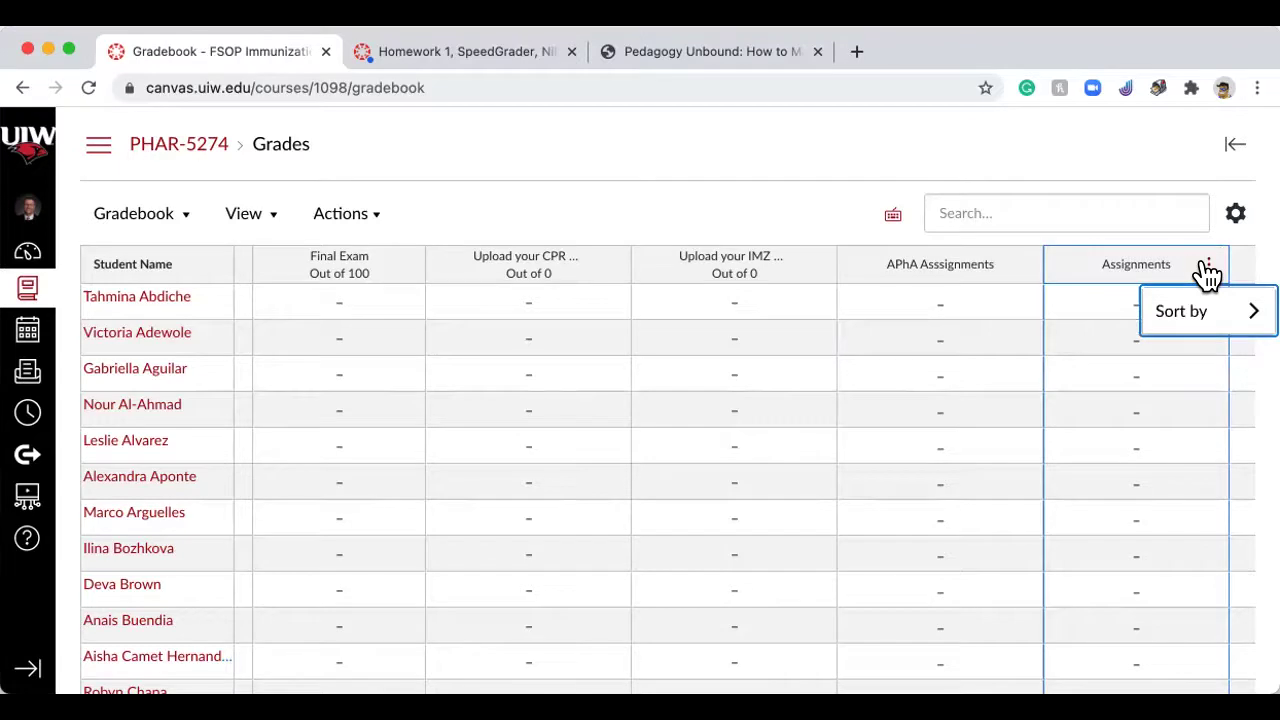
key(Escape)
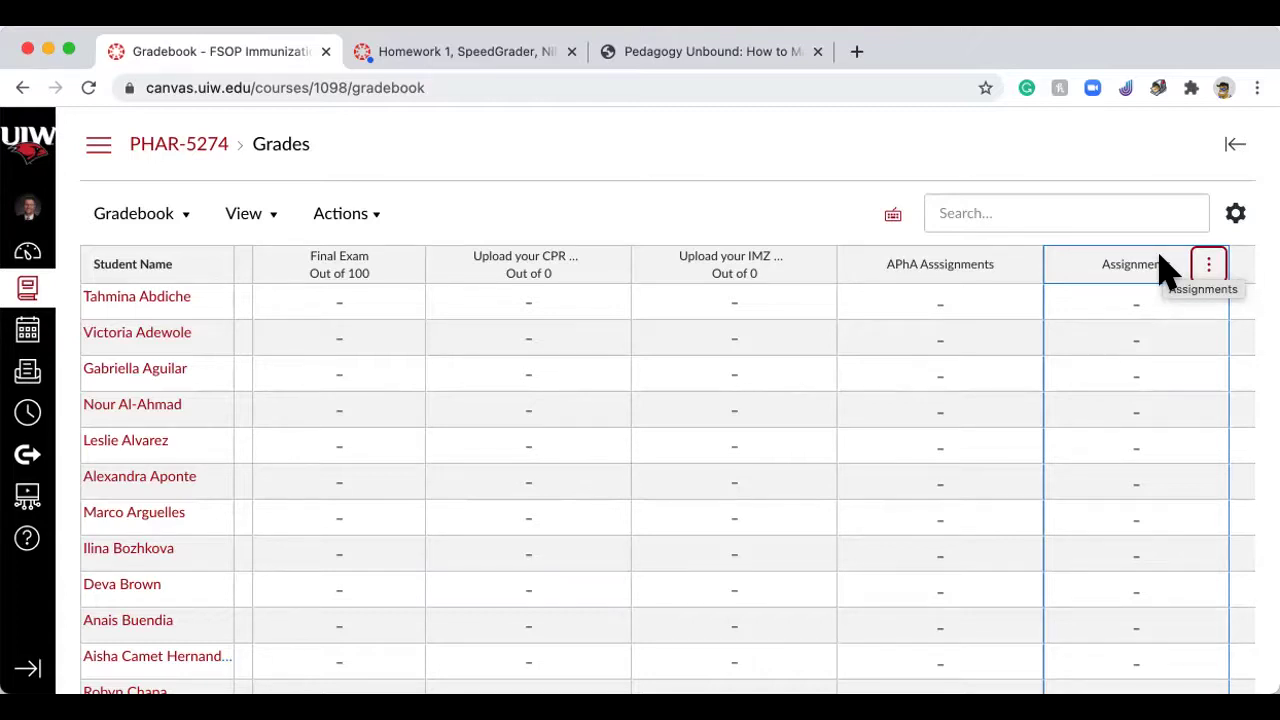
click(1149, 270)
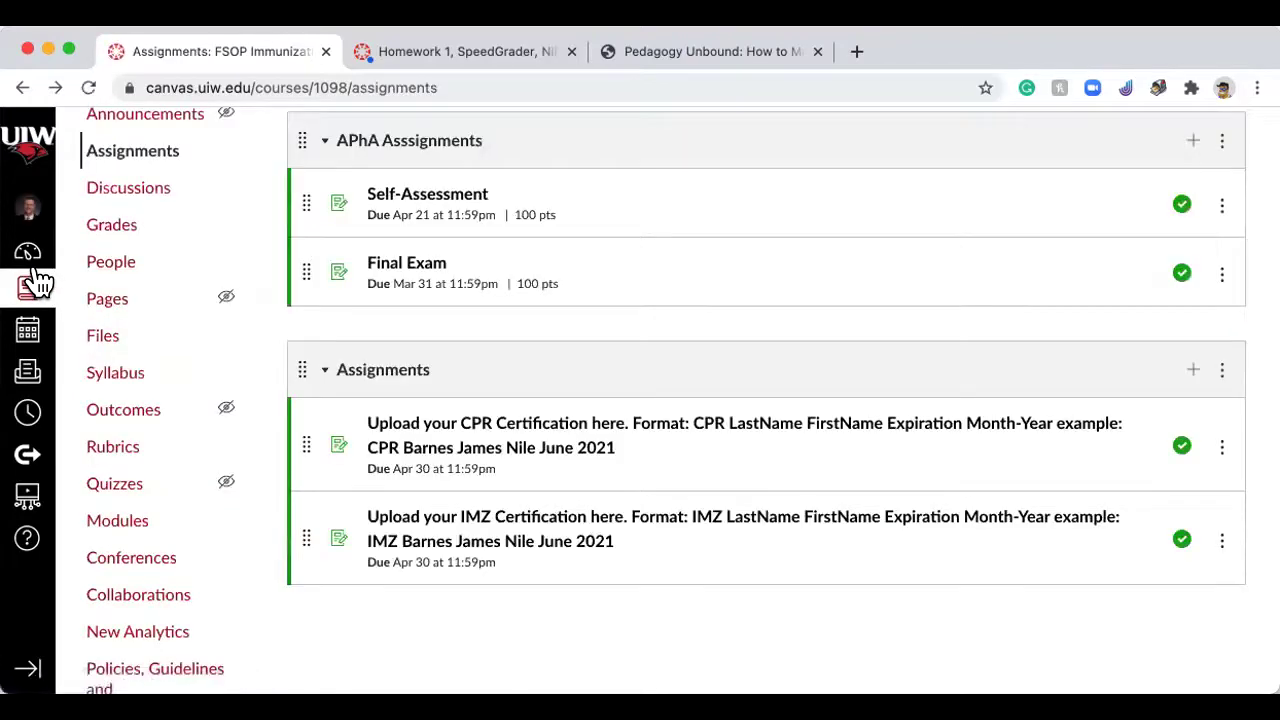
Step: Go to the Intro to Interprofessional Edu course from the dashboard and open its assignments list
scroll(49, 240, up, 3)
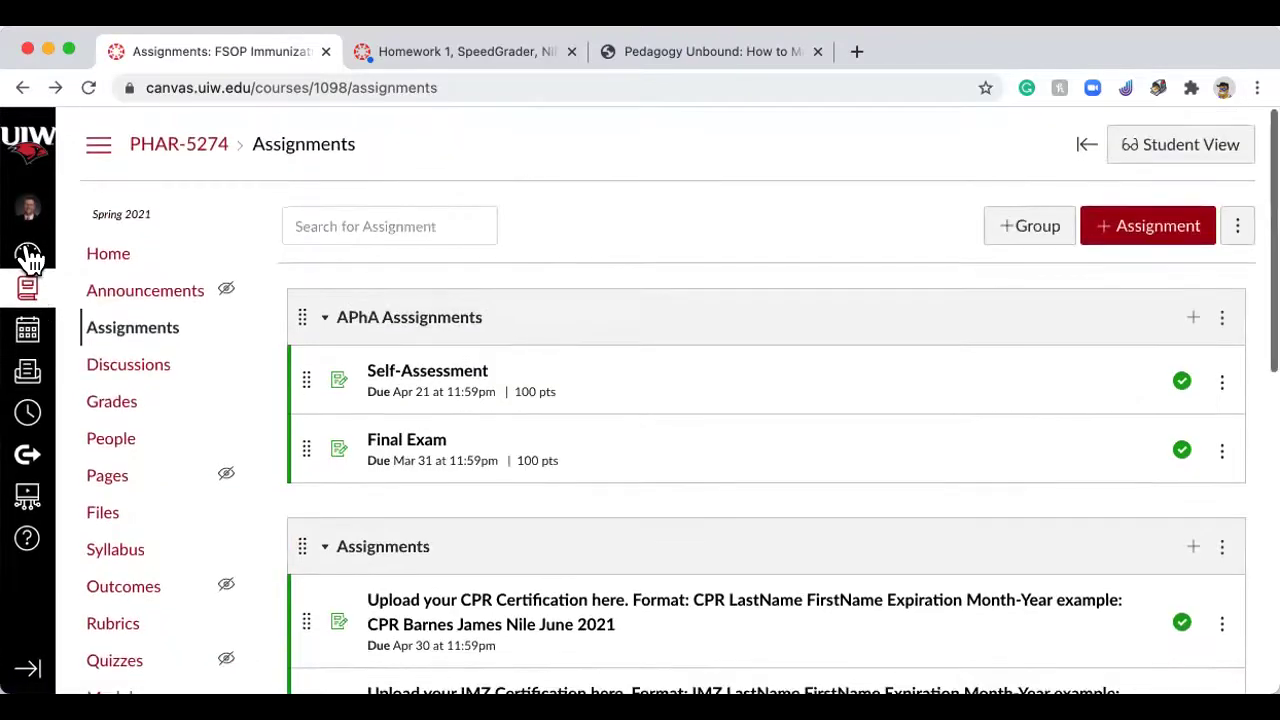
click(28, 255)
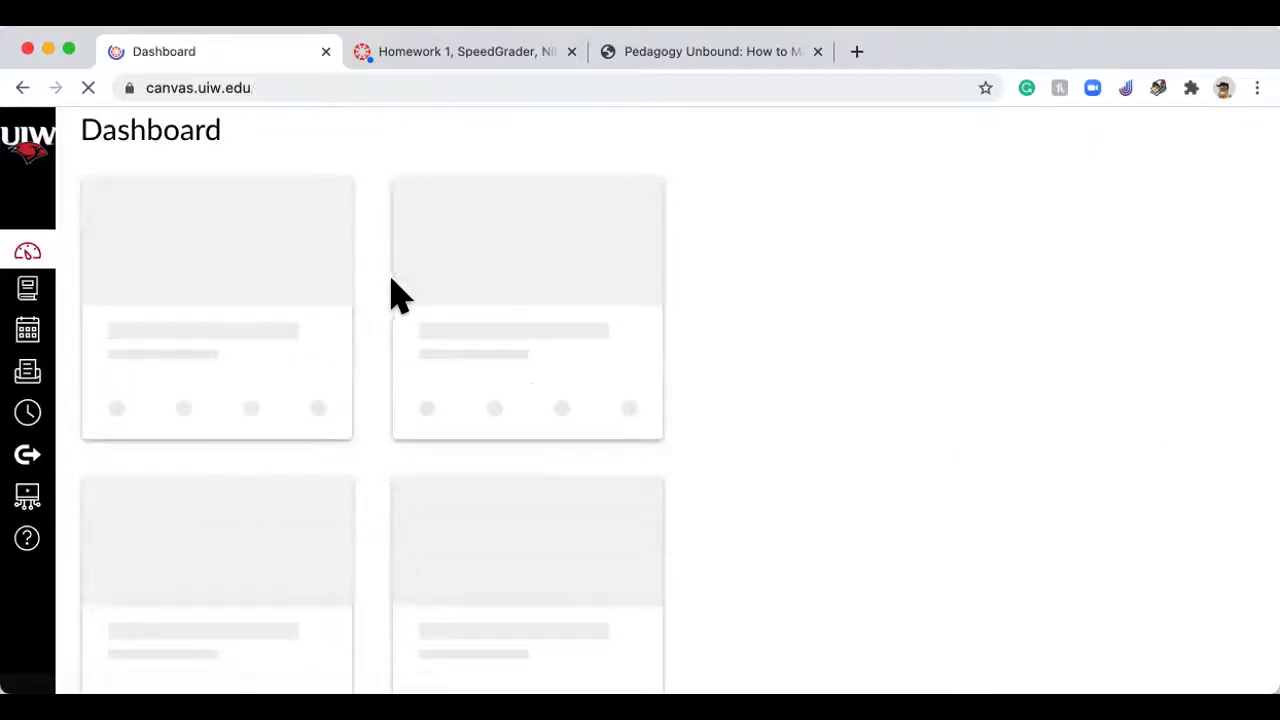
scroll(680, 394, down, 3)
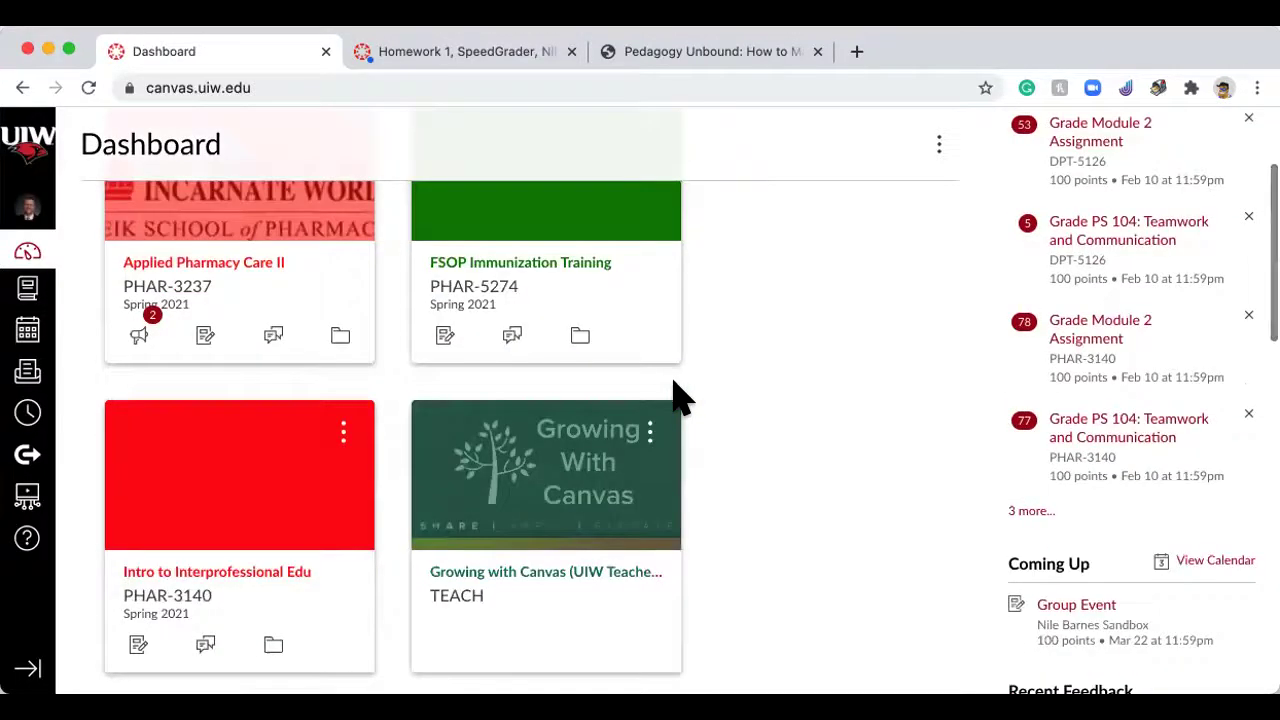
click(205, 585)
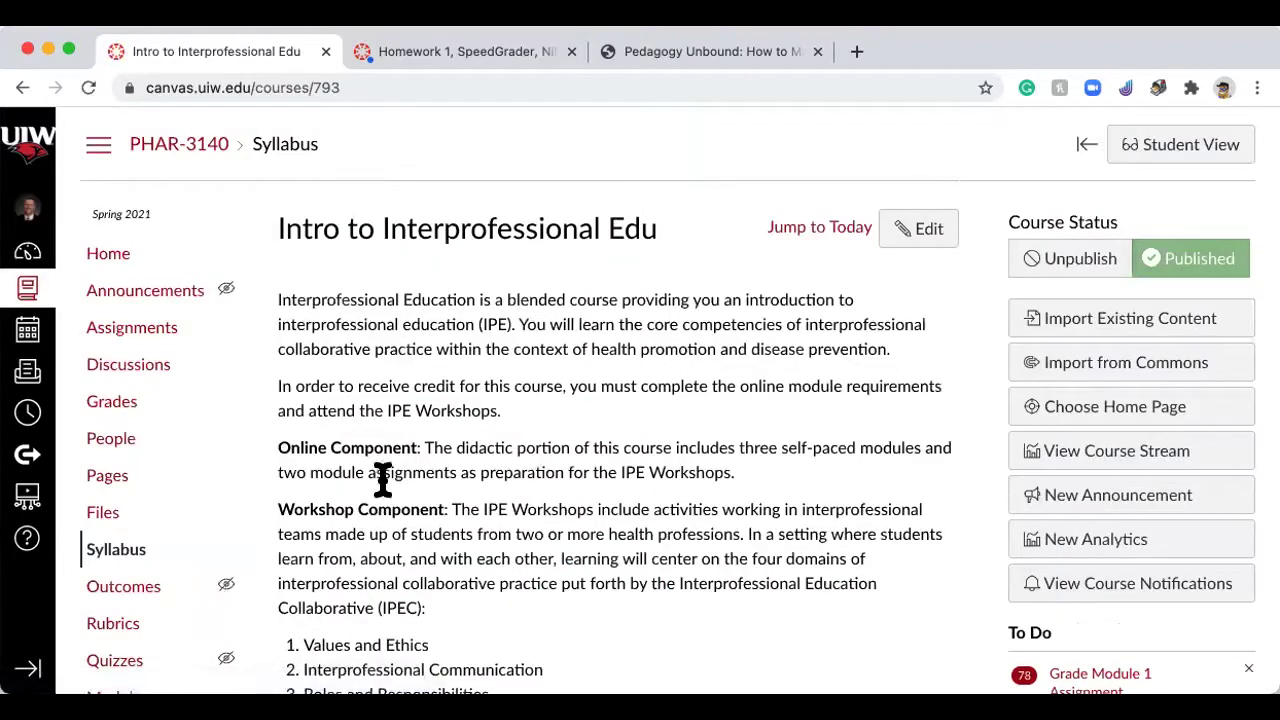
scroll(493, 537, down, 2)
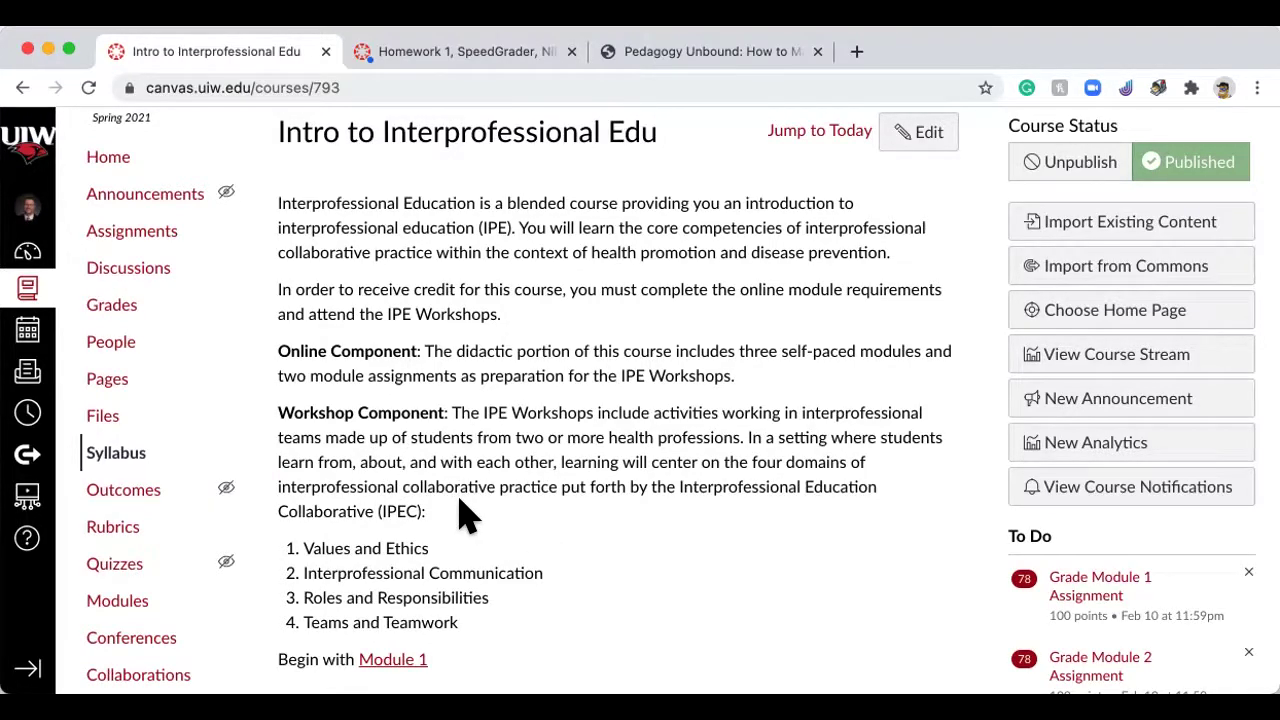
click(150, 234)
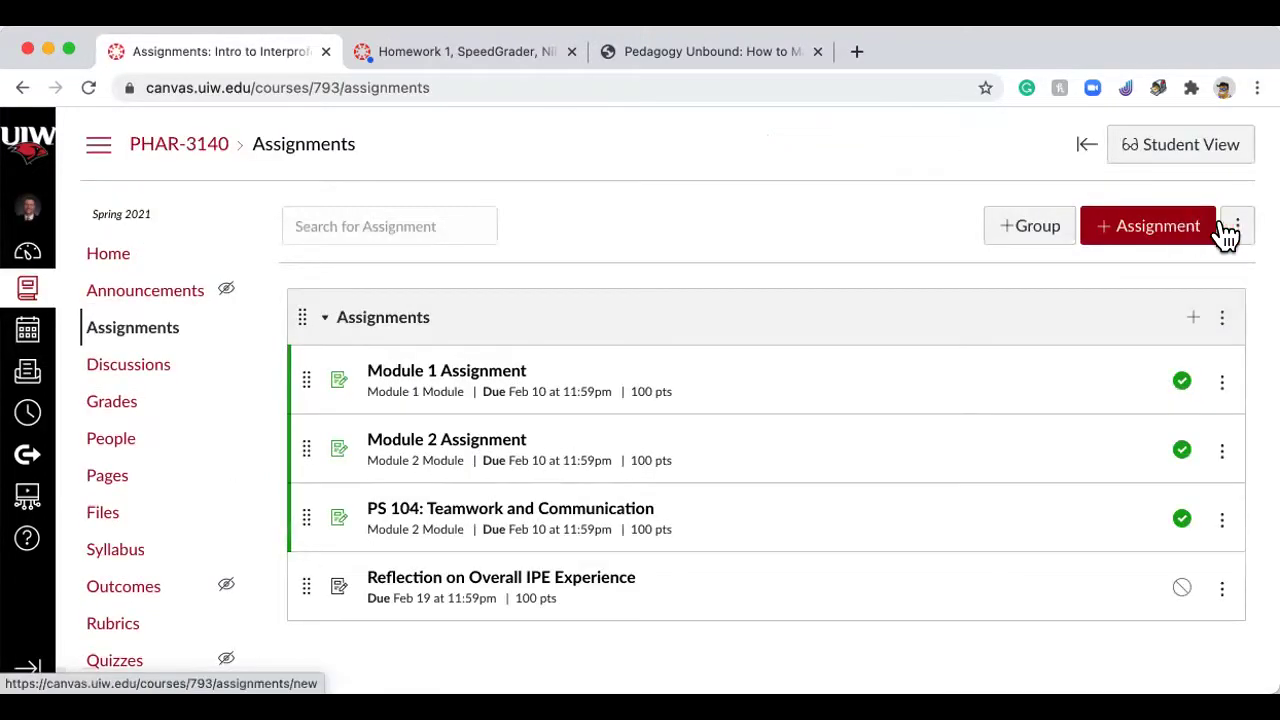
Step: View the blank new assignment form and the new assignment group dialog, leaving both without creating anything
click(1237, 232)
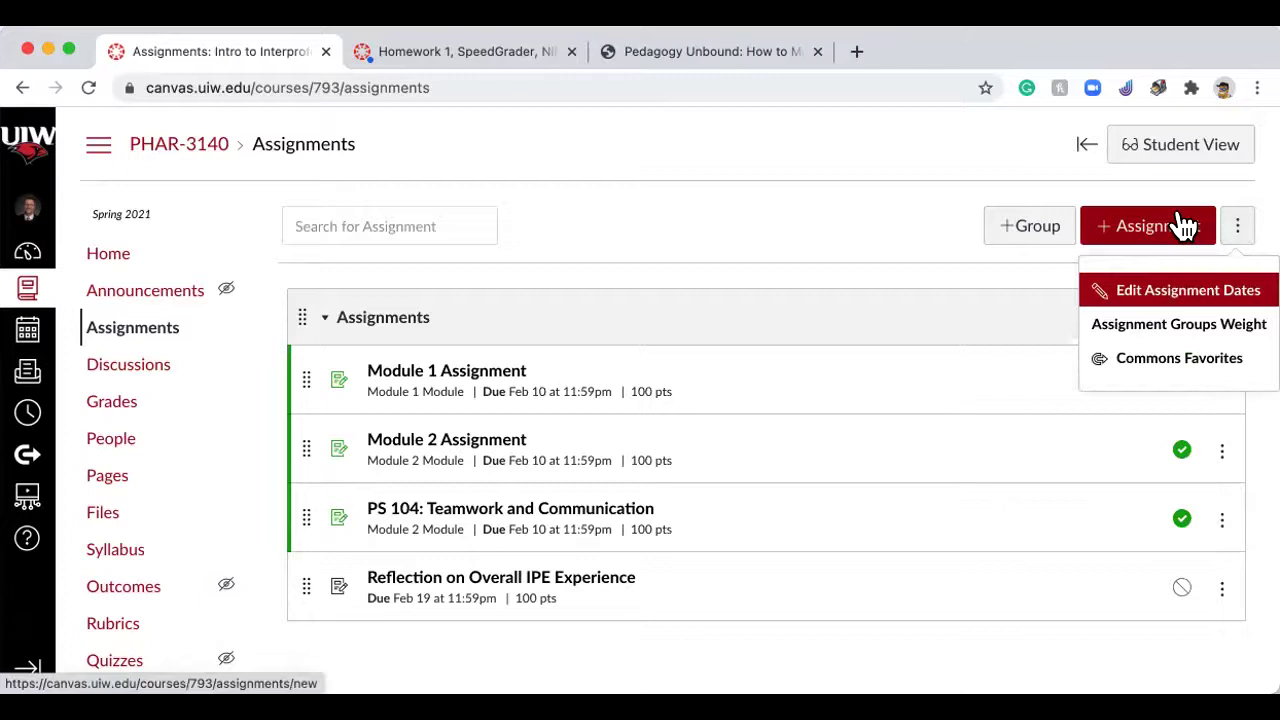
click(1176, 226)
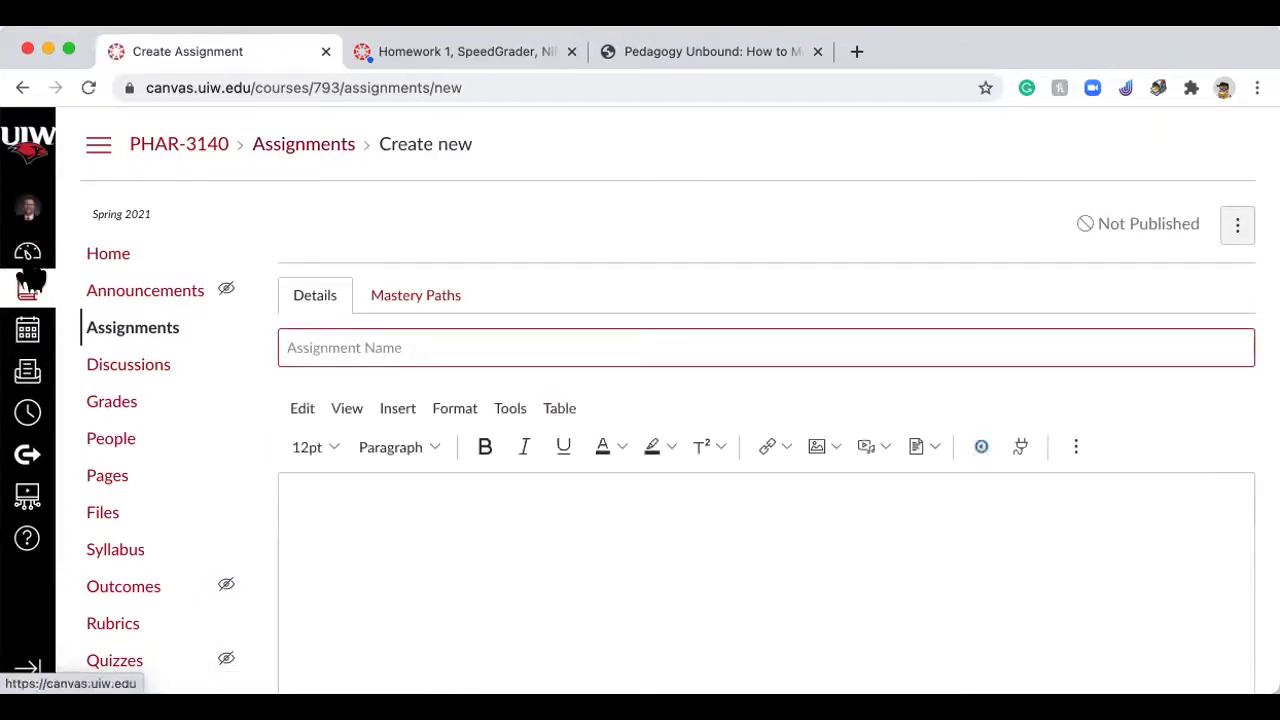
click(92, 327)
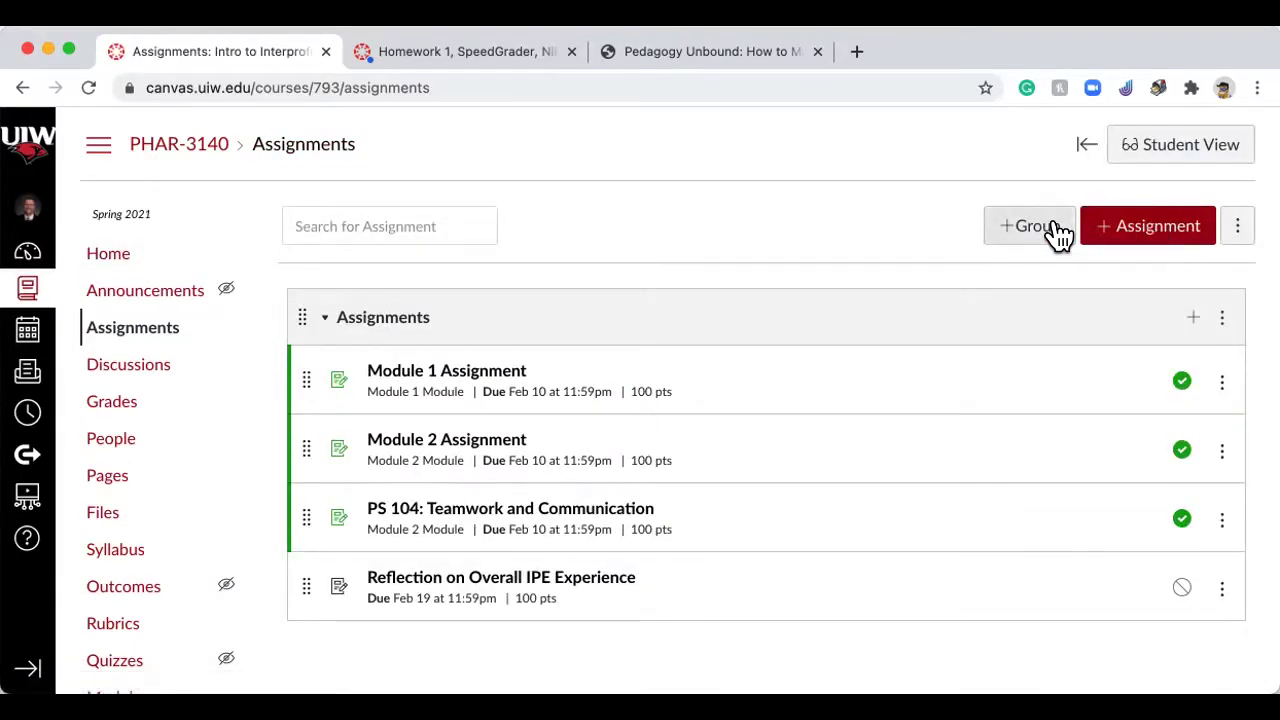
click(1058, 232)
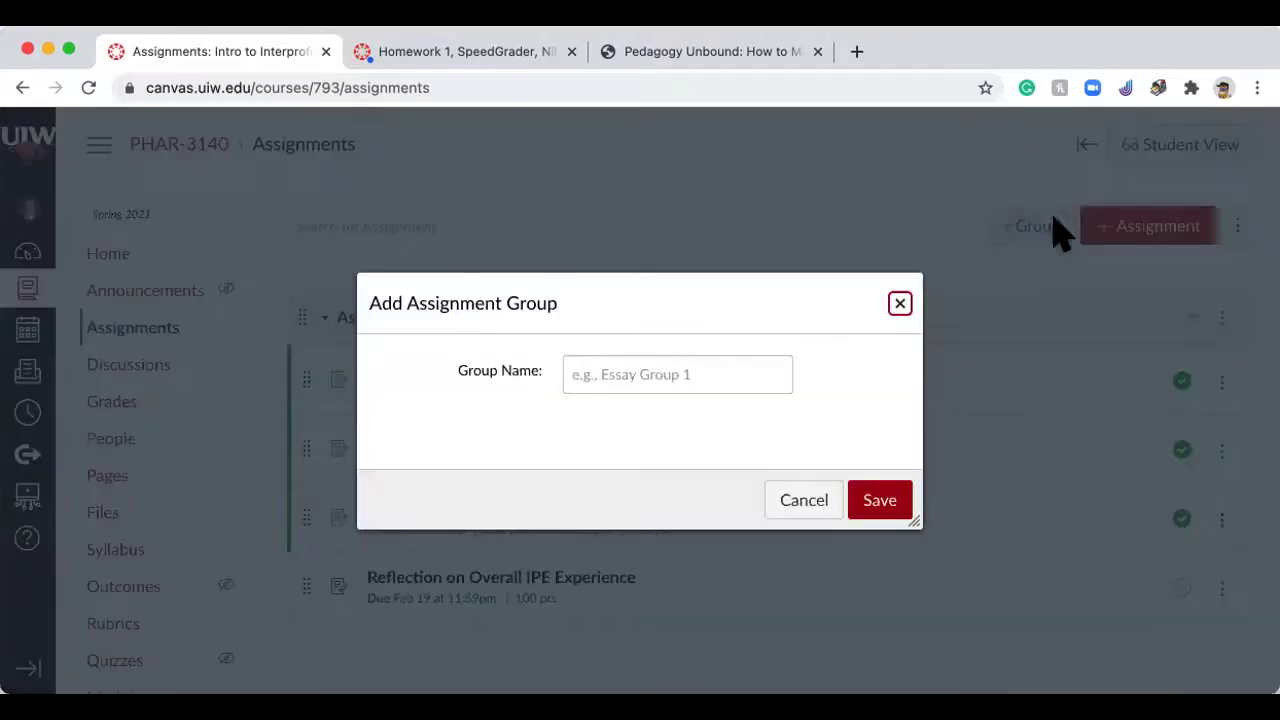
click(901, 303)
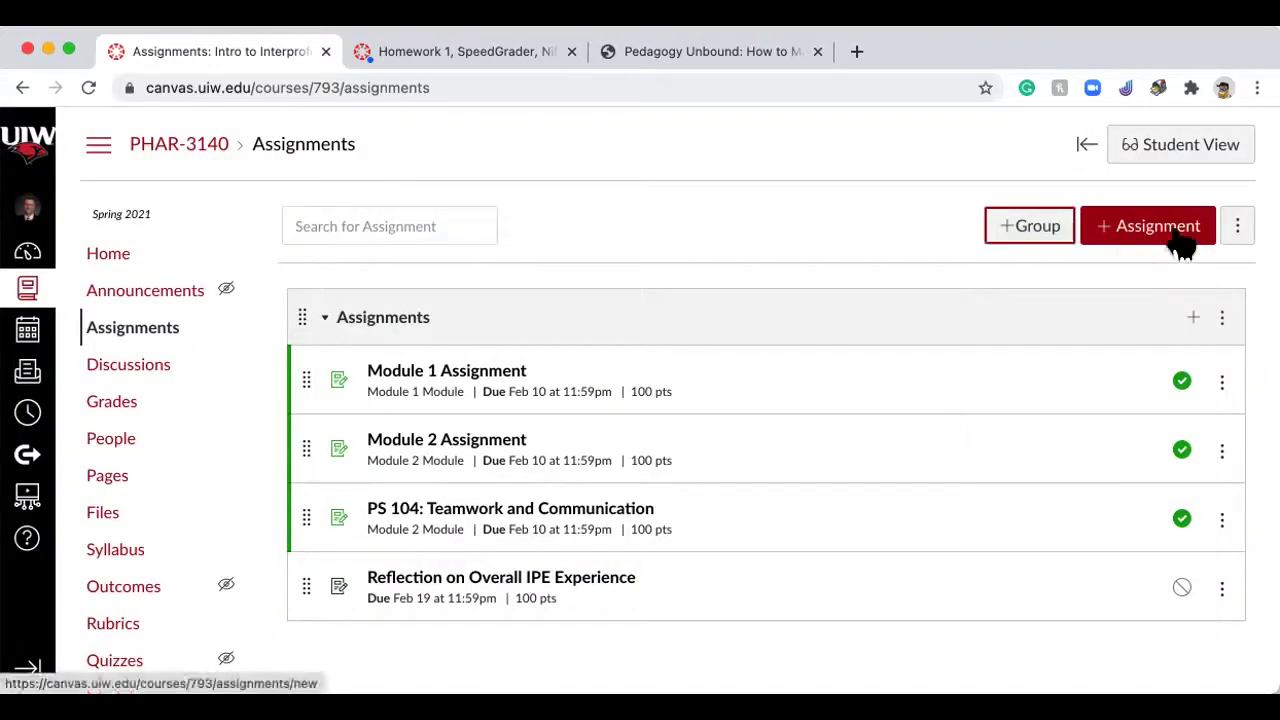
Step: View the additional assignment options, including the assignment group weight setting, and leave them without choosing any
click(1237, 228)
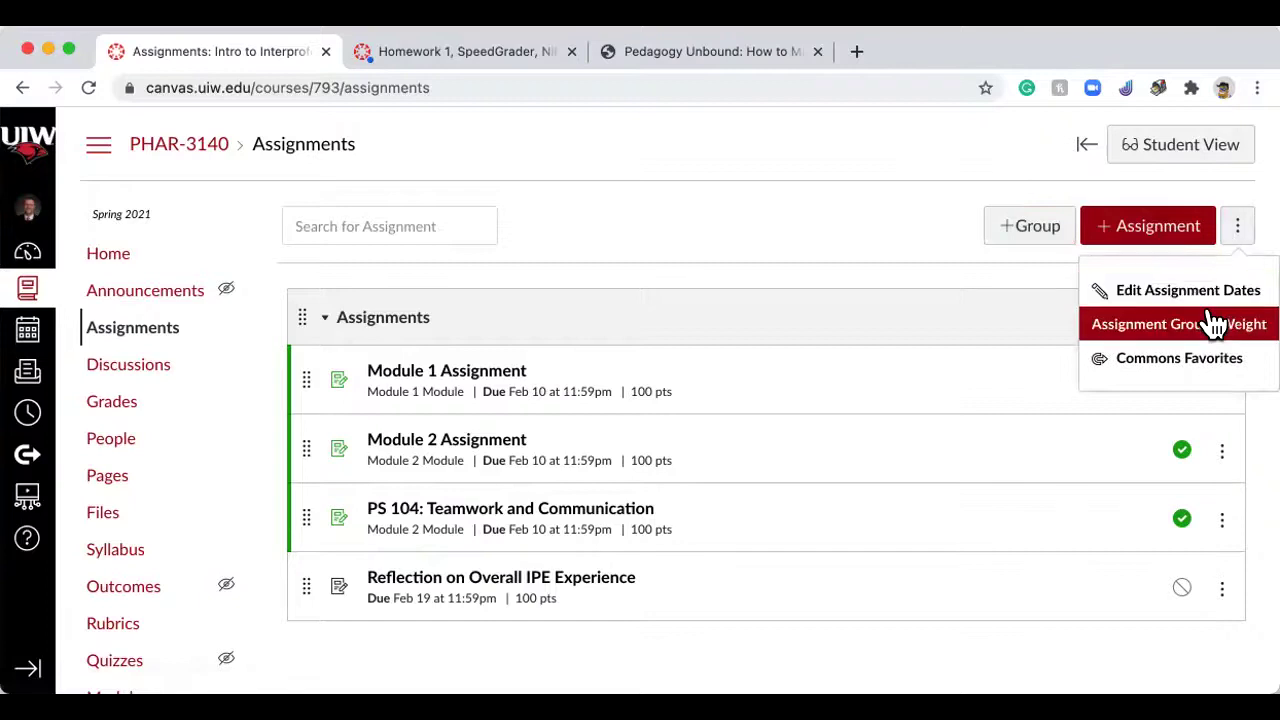
scroll(1213, 322, down, 2)
scroll(1213, 322, up, 2)
click(838, 228)
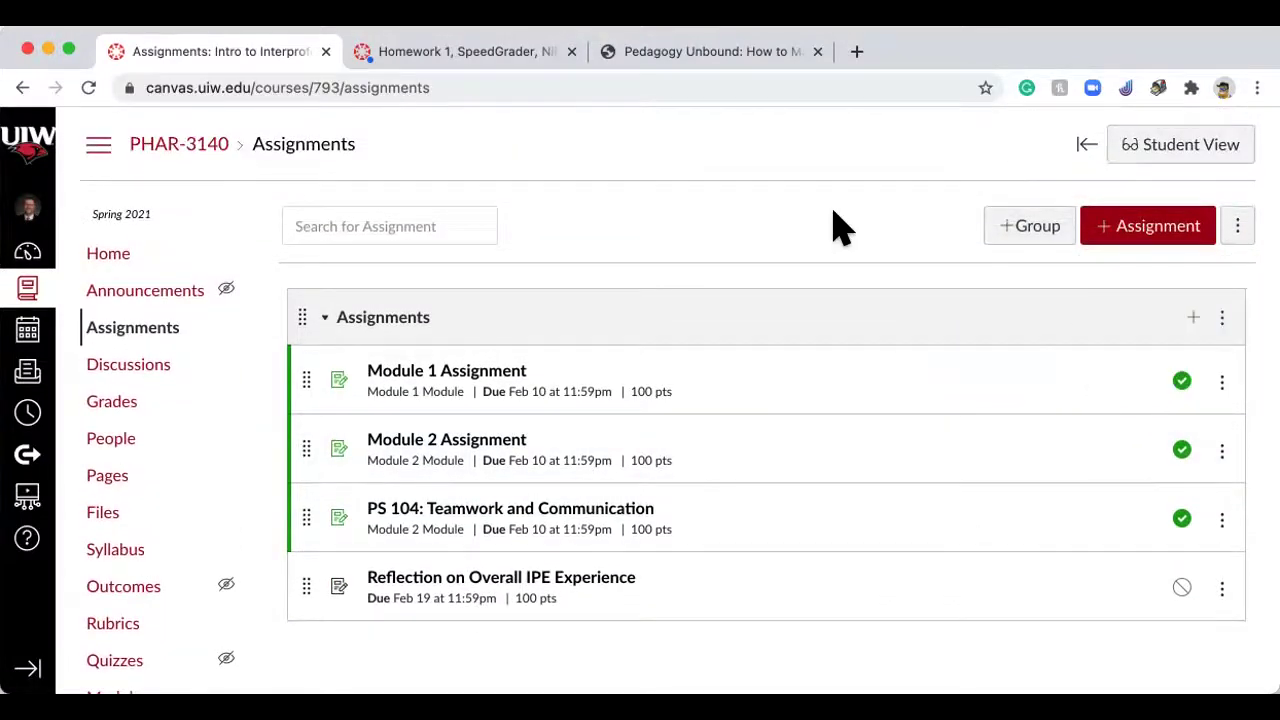
Step: Examine the assignments in the course's Assignments group, down to Reflection on Overall IPE Experience
click(137, 340)
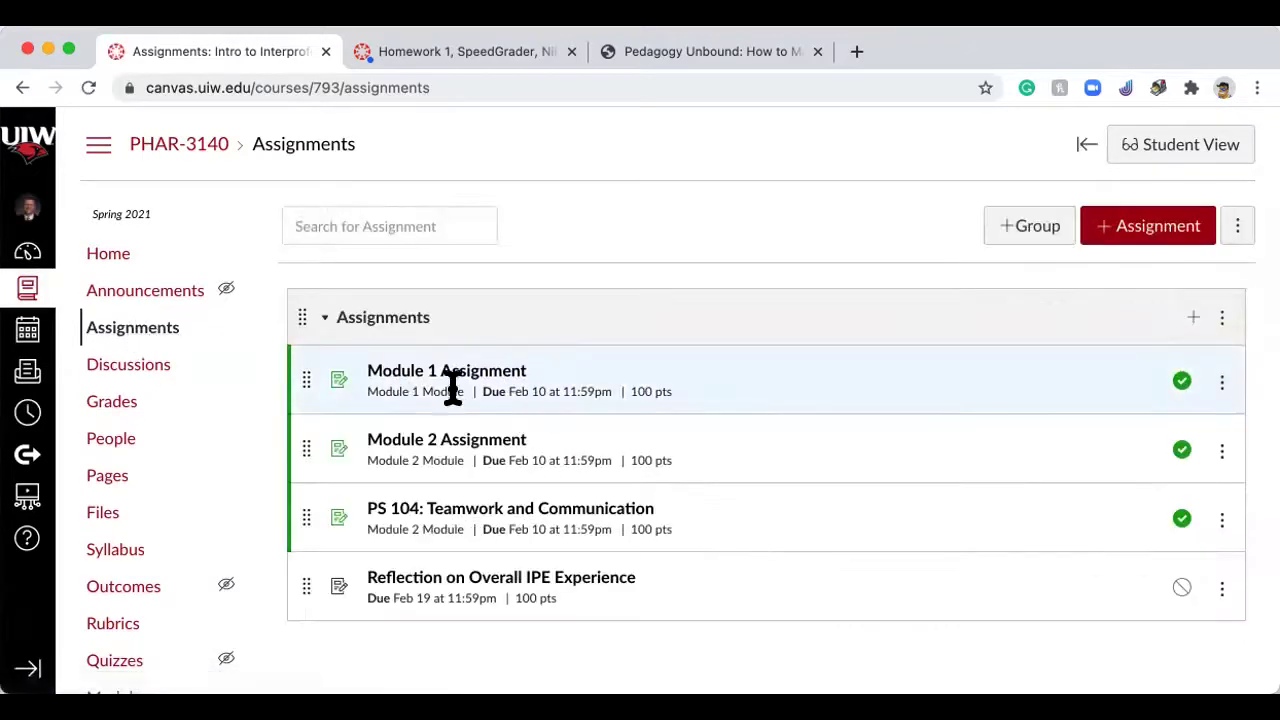
scroll(615, 437, down, 2)
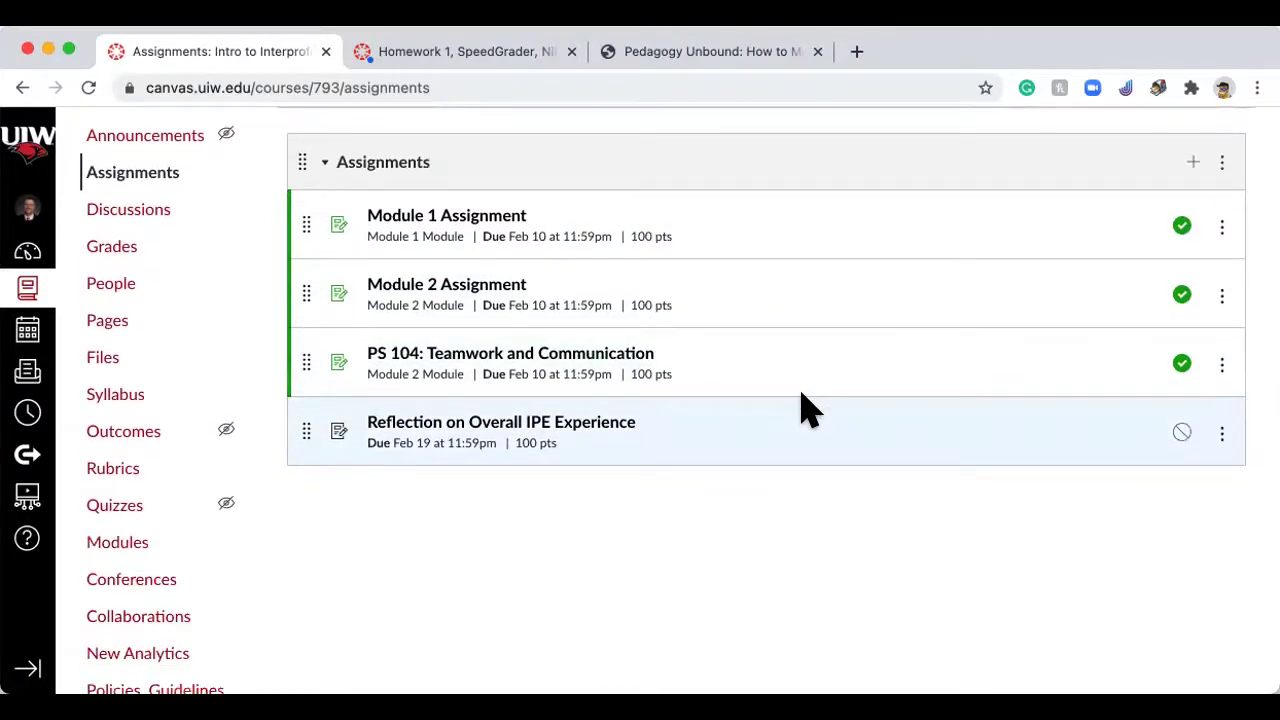
scroll(685, 550, up, 1)
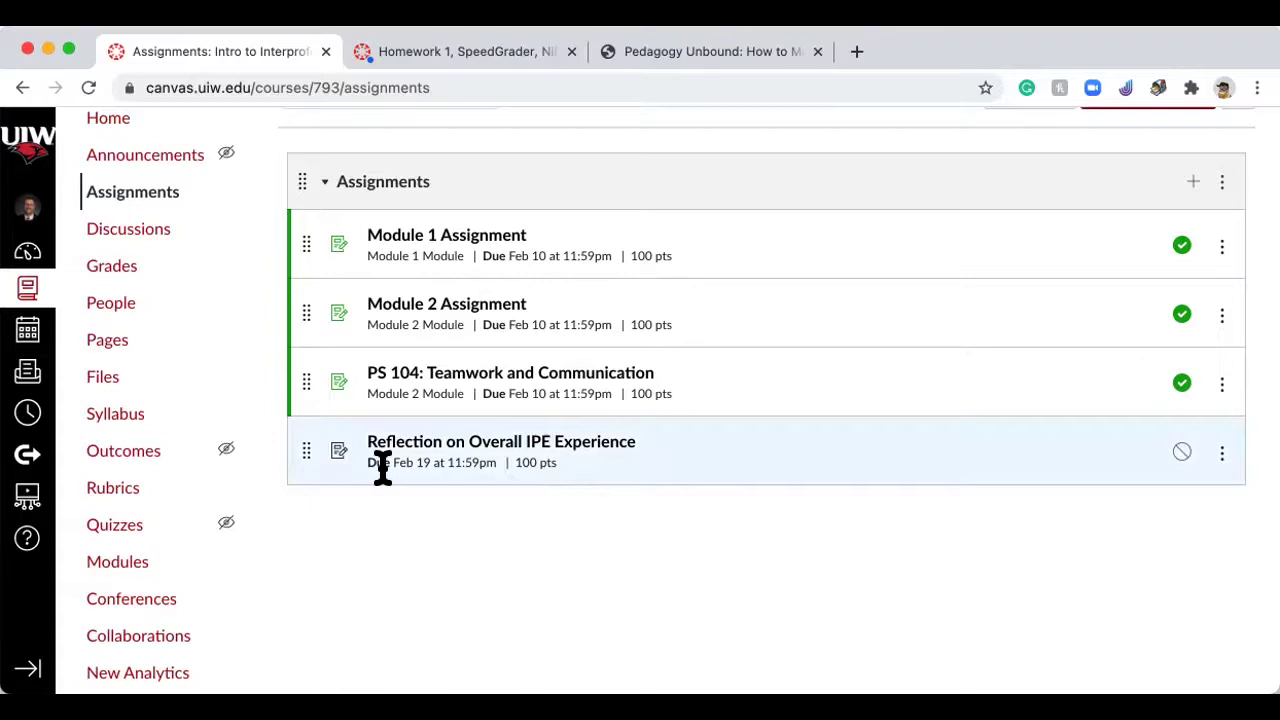
drag(394, 451, 615, 508)
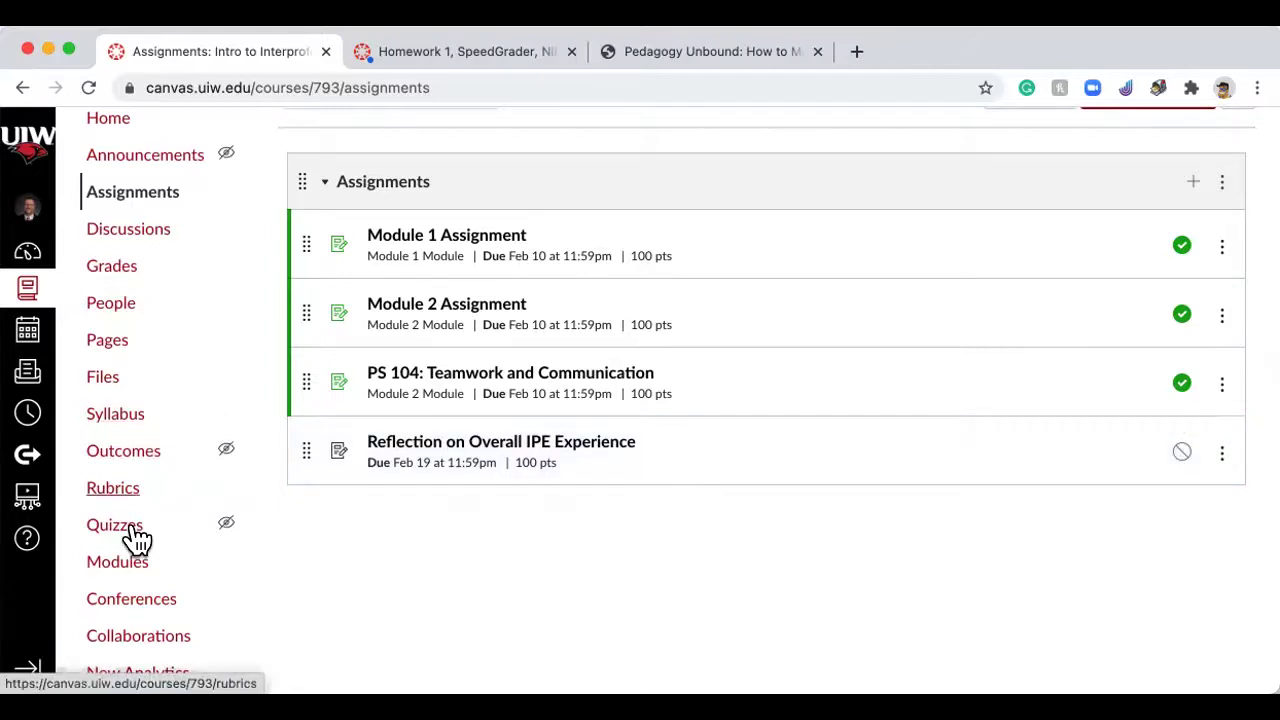
Step: Open the Introduction to Module 1 page from the course's modules list and read it to the end
click(158, 568)
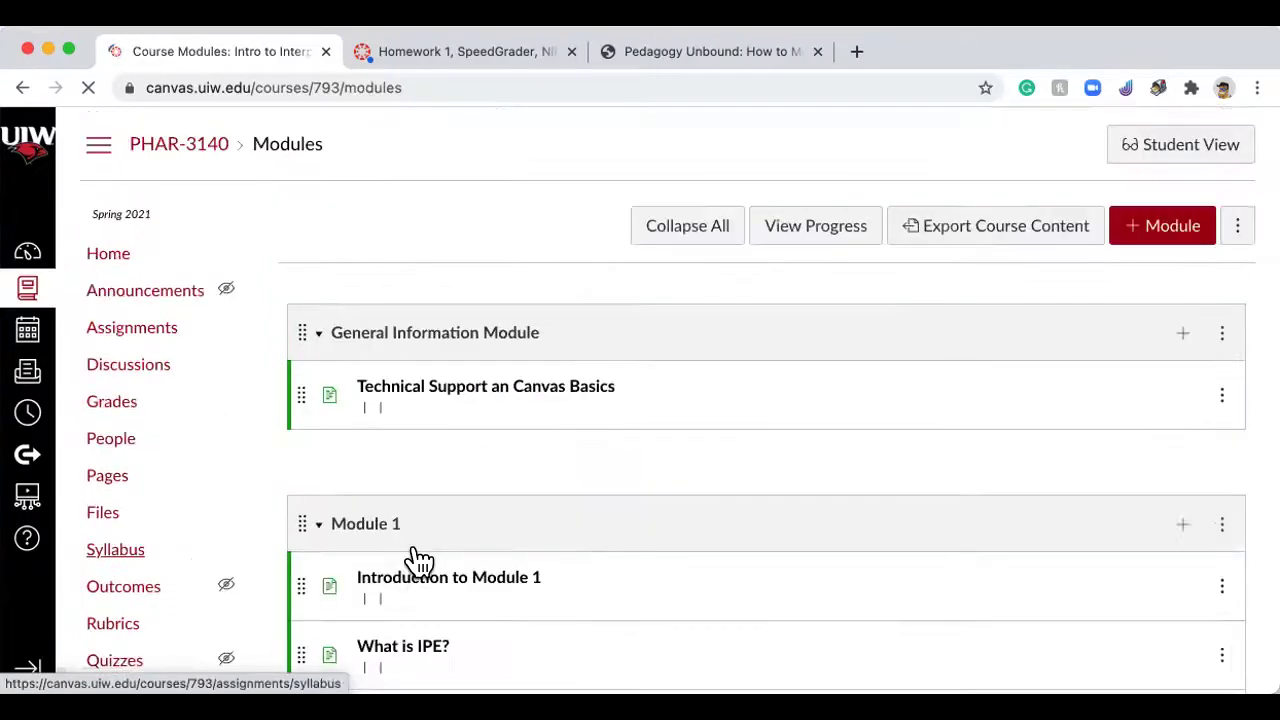
scroll(697, 528, down, 1)
scroll(690, 516, down, 1)
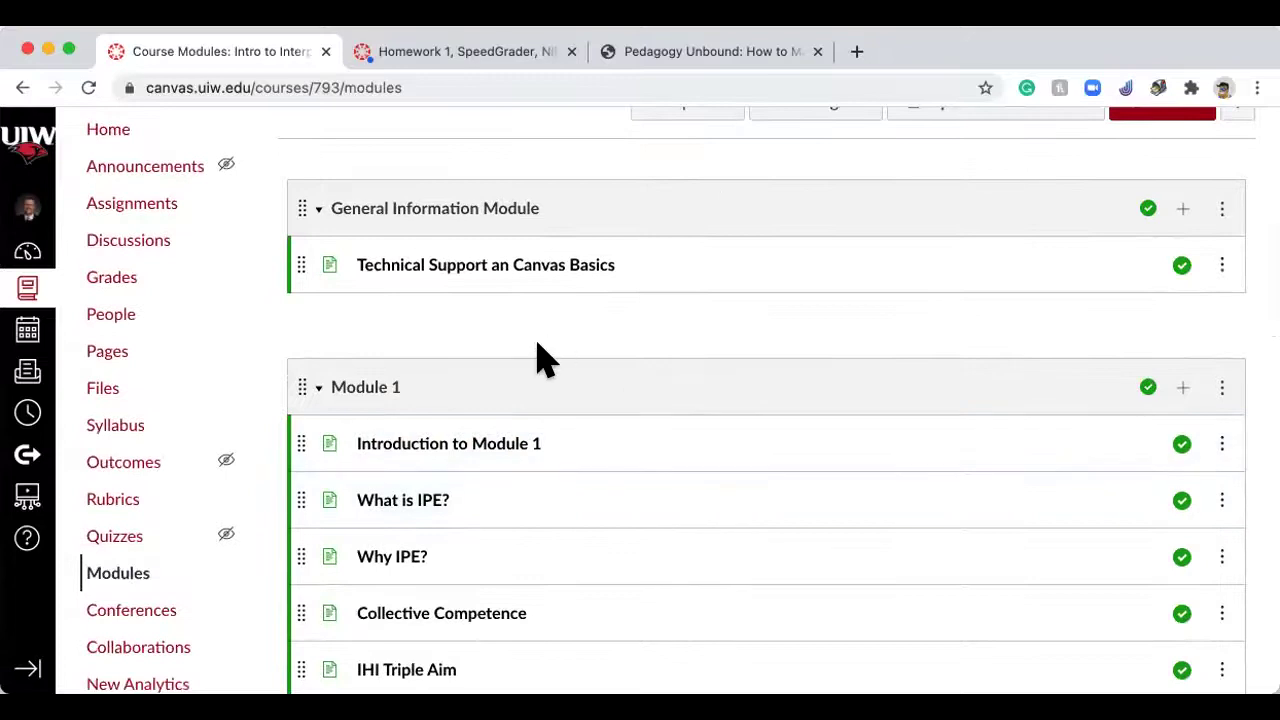
click(401, 448)
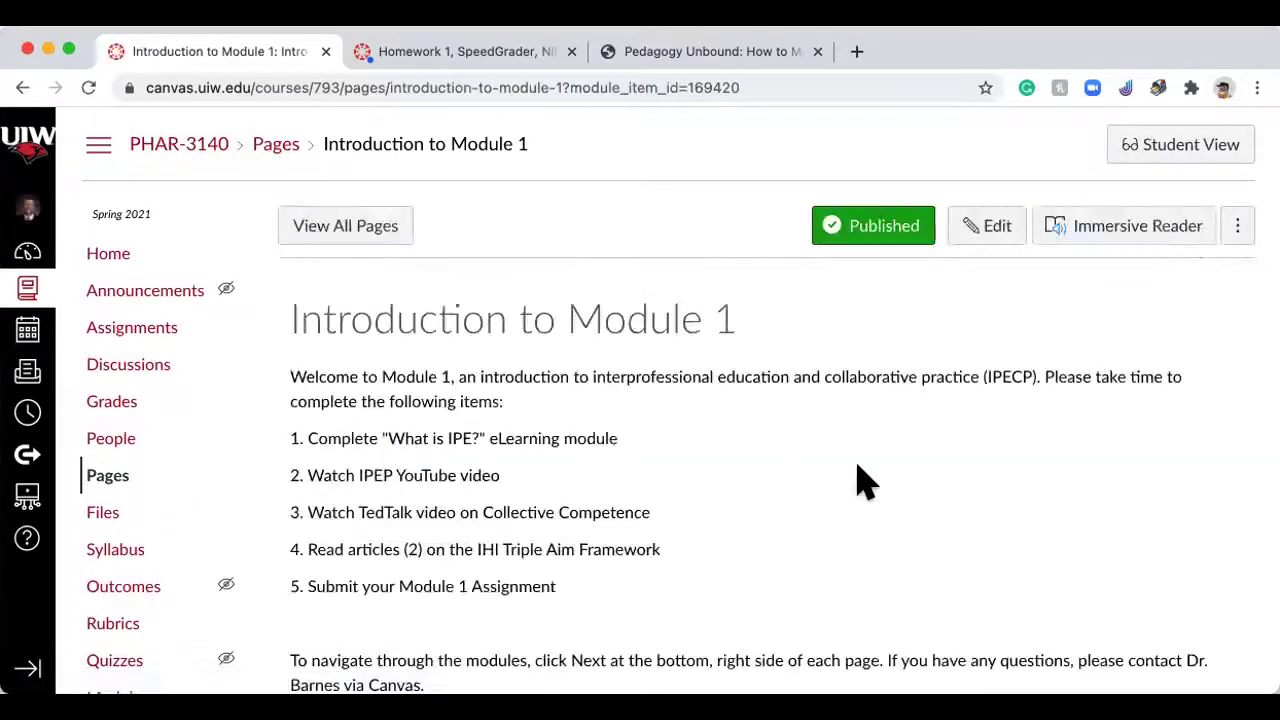
scroll(857, 480, down, 3)
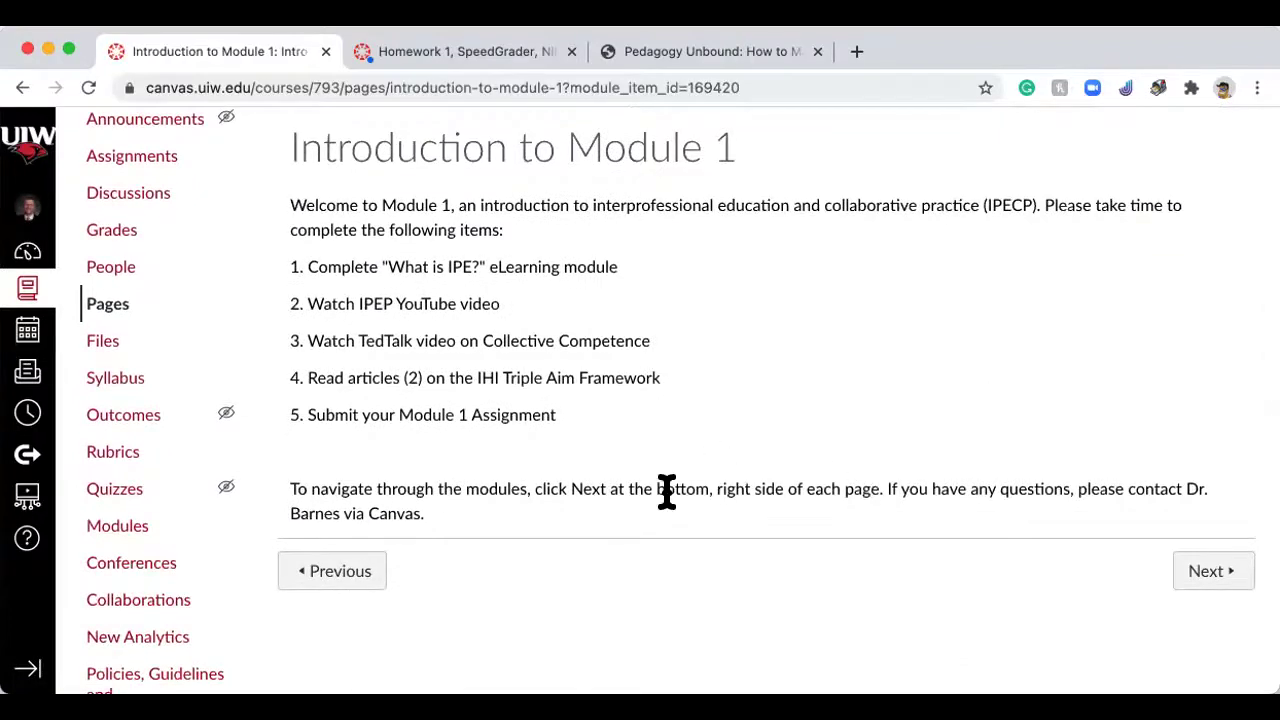
Step: Advance through the Module 1 pages What is IPE?, Why IPE?, Collective Competence and IHI Triple Aim to the Module 1 Assignment
click(1207, 573)
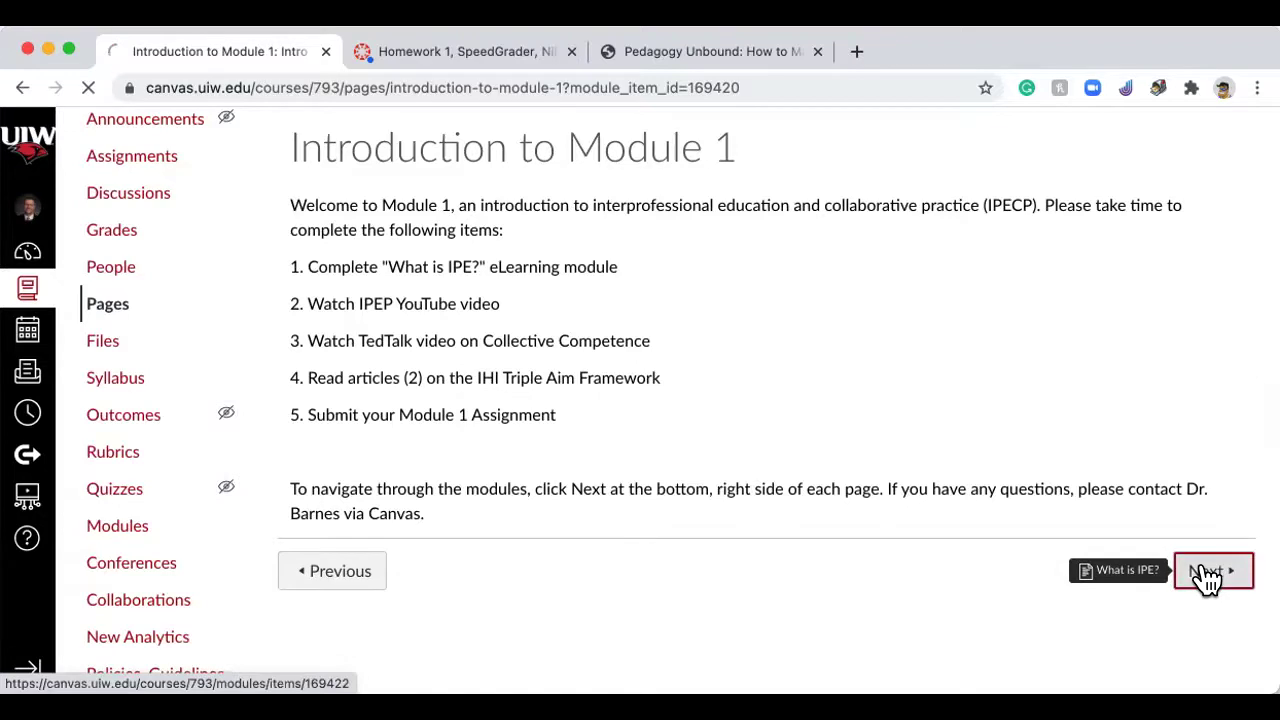
scroll(1130, 590, down, 3)
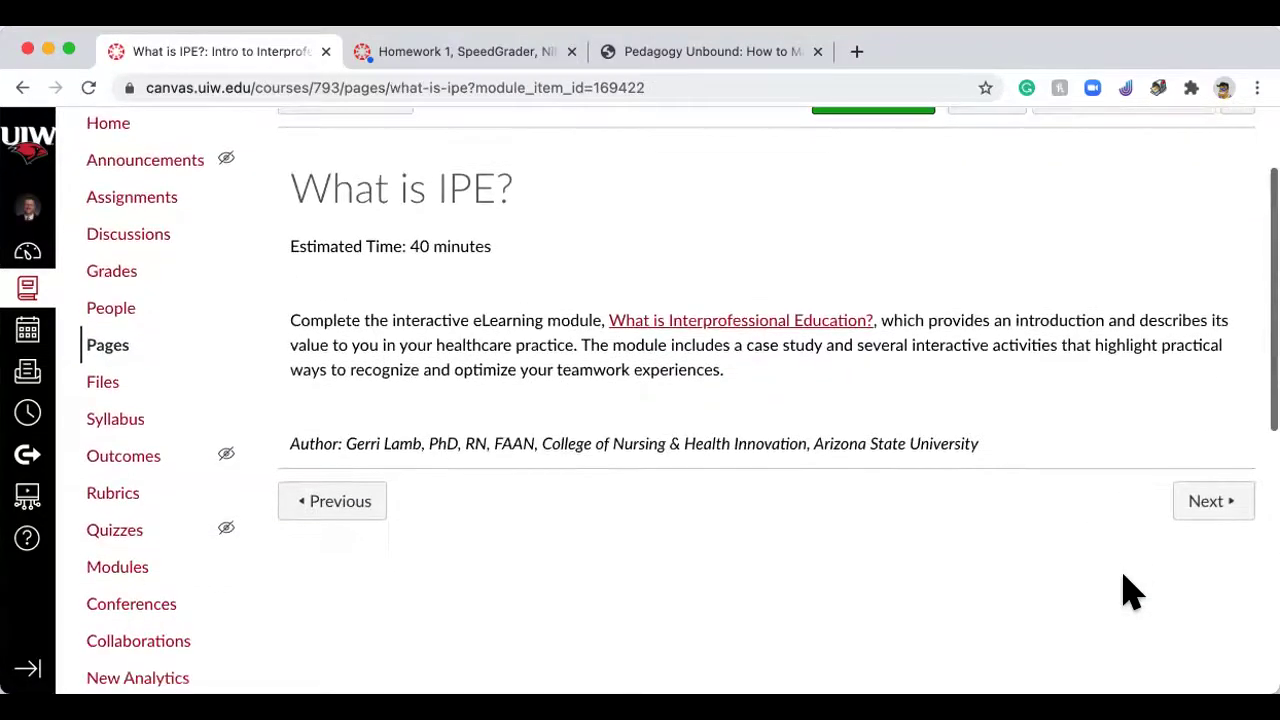
click(1205, 505)
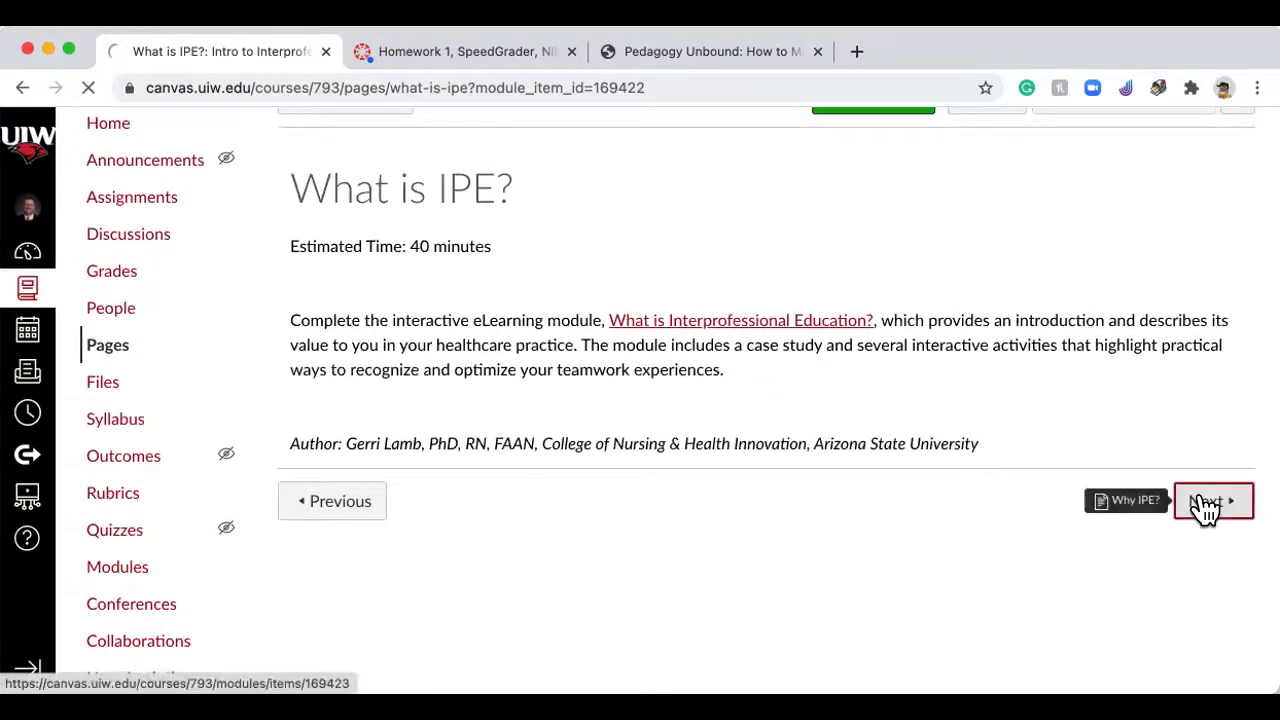
scroll(1190, 512, down, 3)
scroll(1192, 515, down, 4)
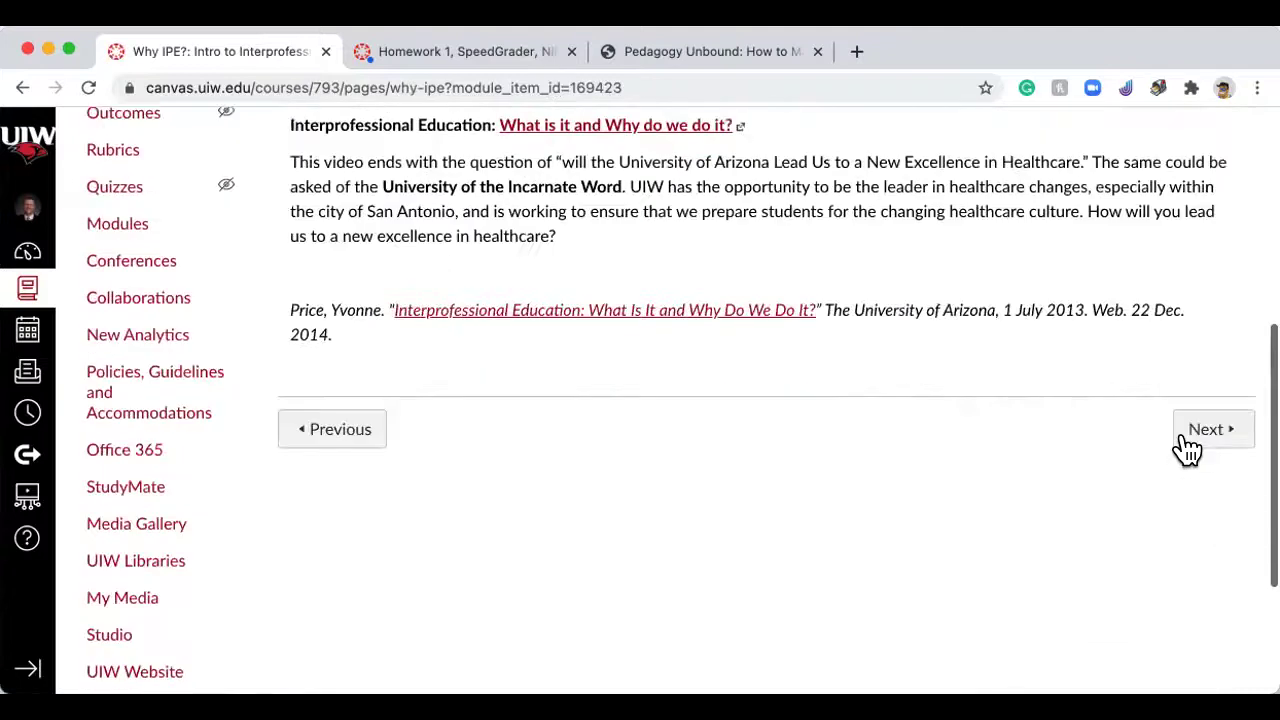
click(1186, 449)
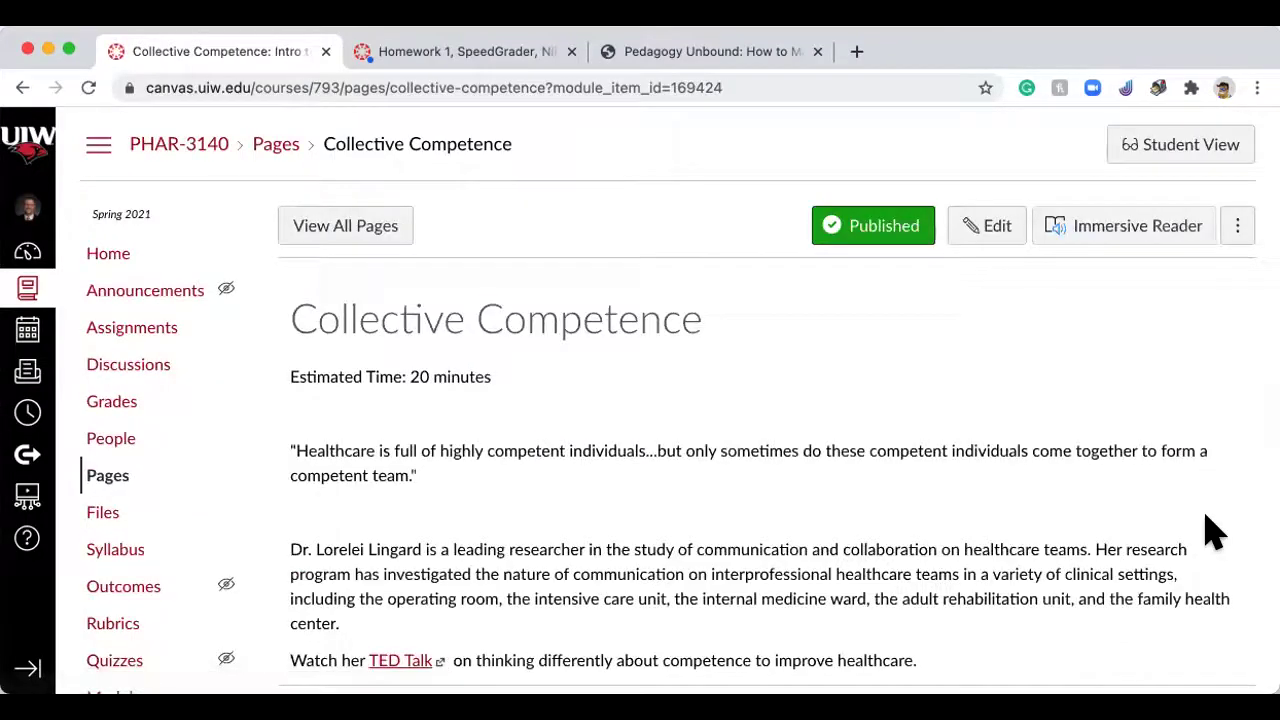
scroll(1211, 531, down, 3)
click(1211, 550)
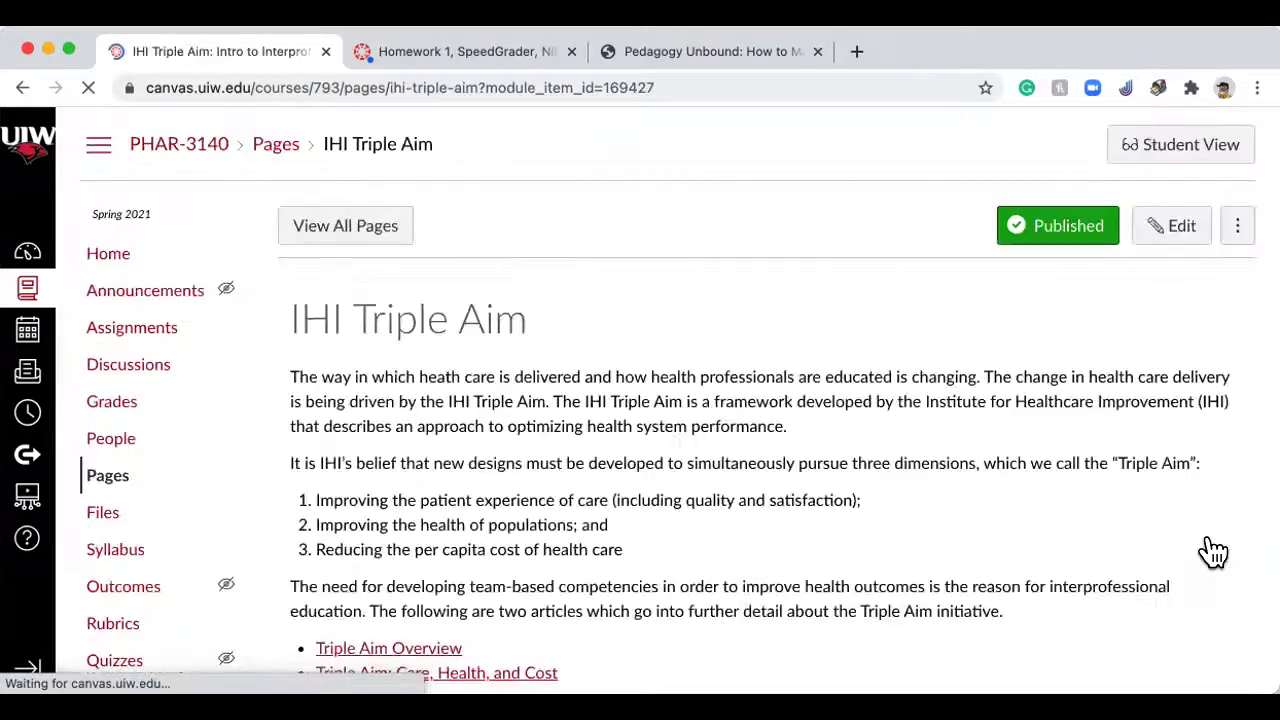
scroll(1209, 540, down, 3)
click(1205, 458)
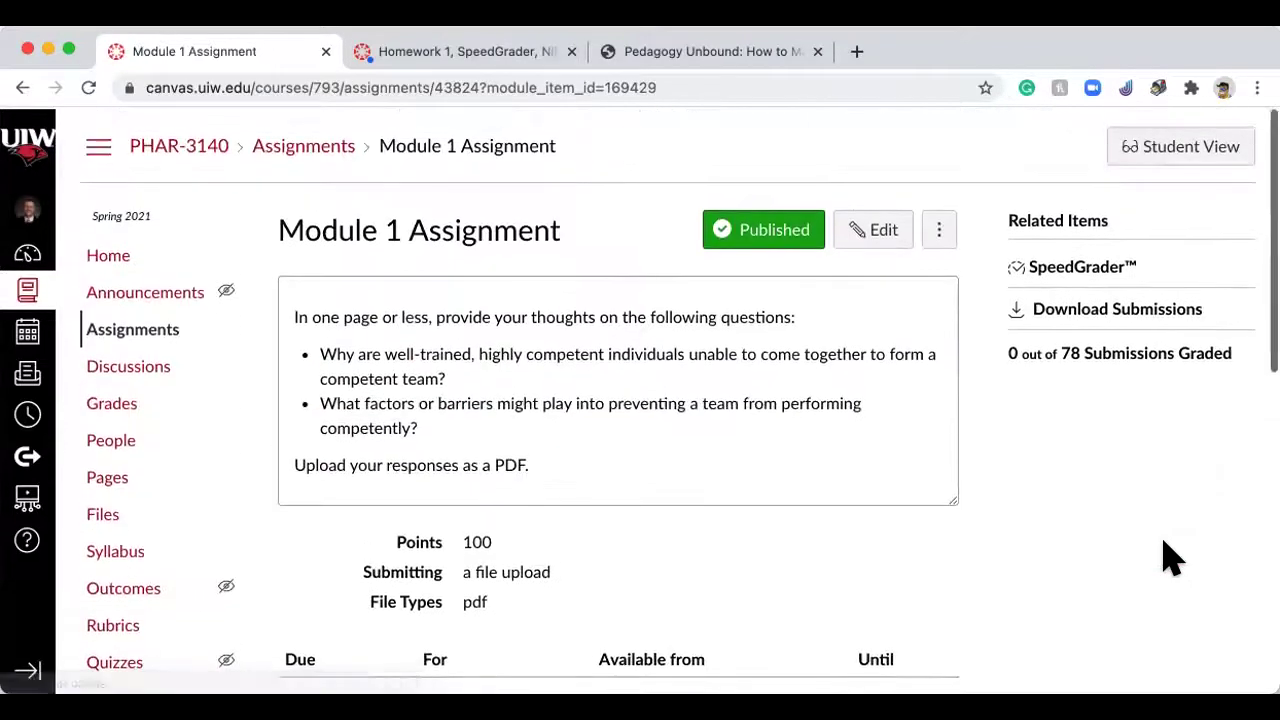
Step: Examine the Module 1 Assignment's instructions, points, submission type and due date
scroll(1170, 558, down, 3)
scroll(1170, 558, up, 3)
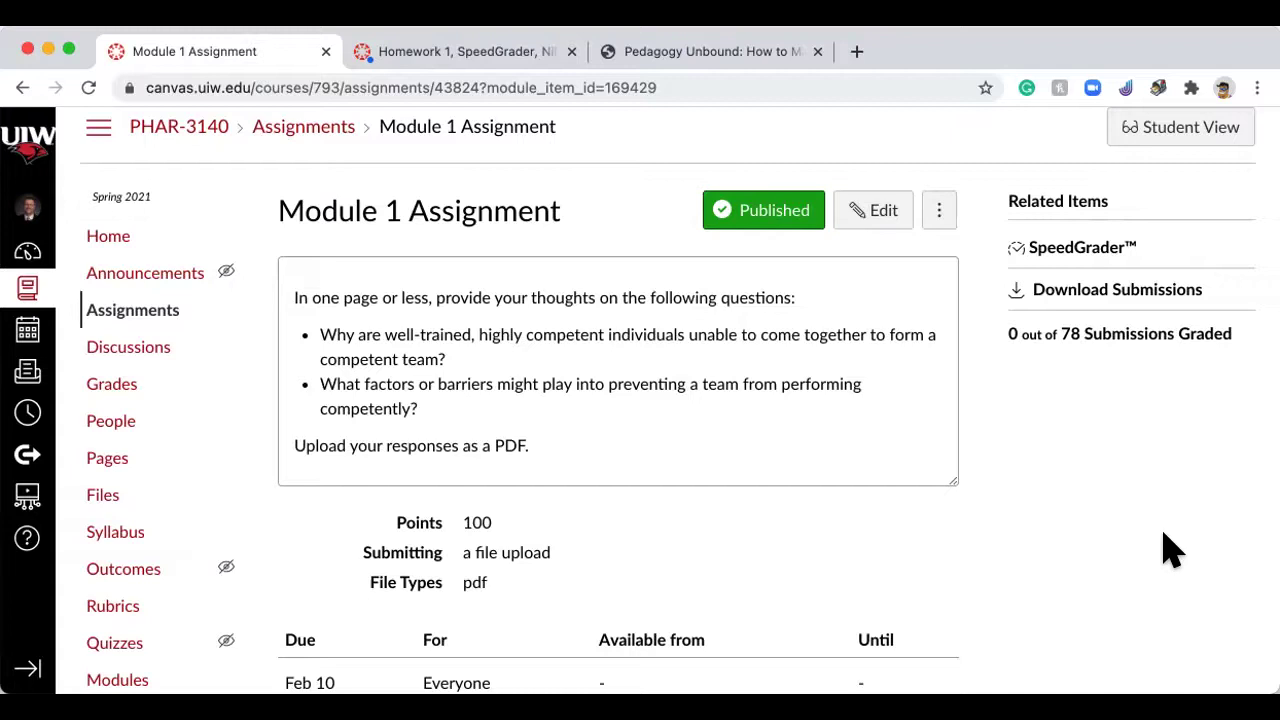
scroll(923, 529, down, 10)
scroll(437, 309, up, 3)
Step: Step back from the Module 1 Assignment through the IHI Triple Aim page to the Collective Competence page and review both
click(345, 297)
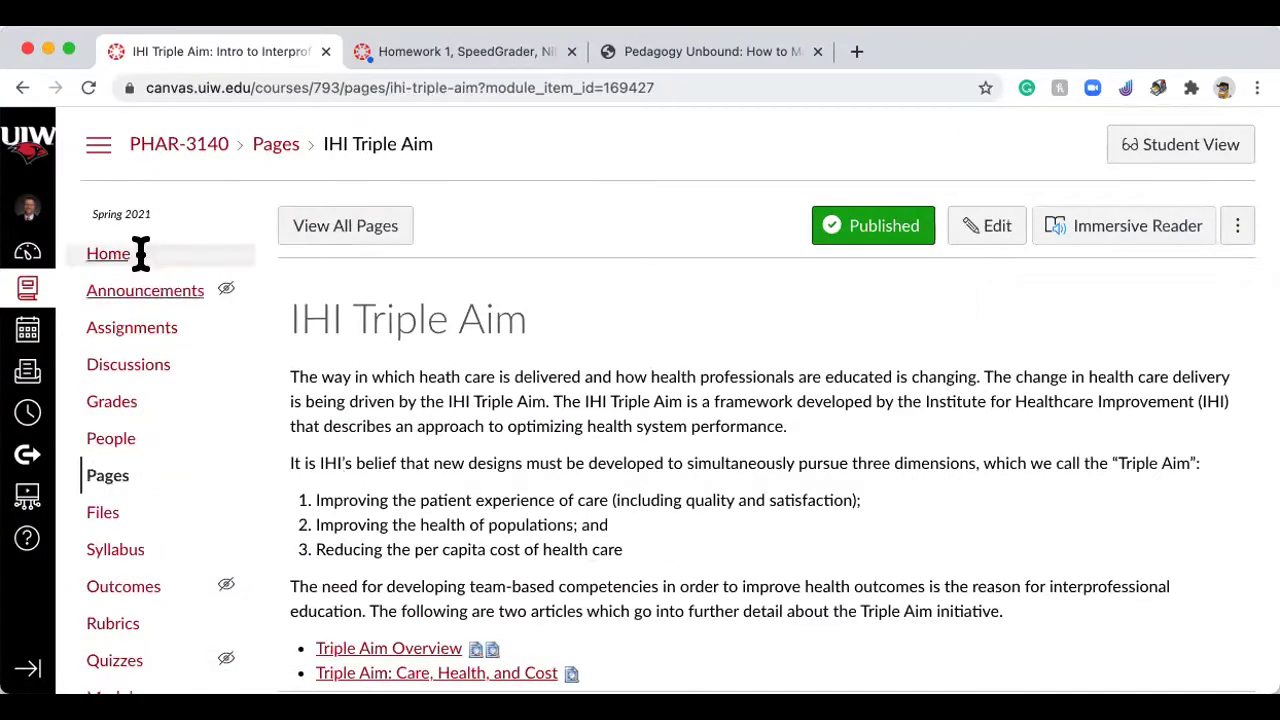
scroll(110, 570, down, 1)
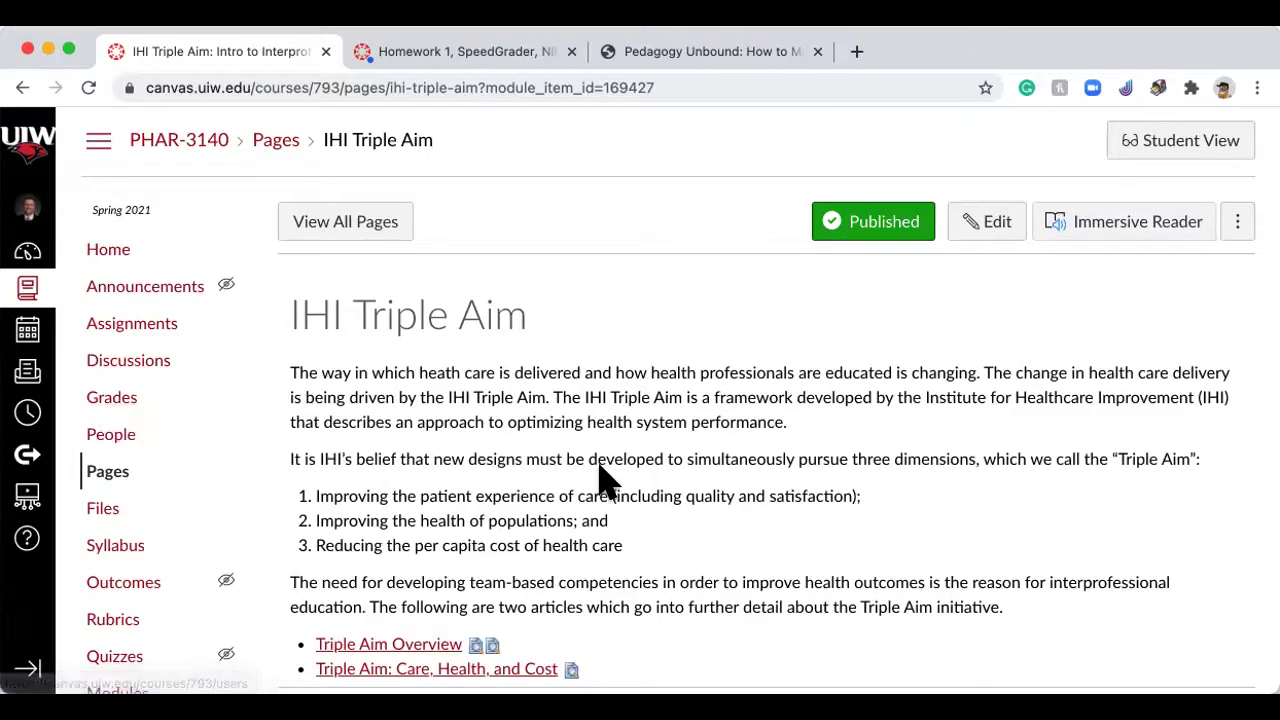
scroll(600, 468, down, 2)
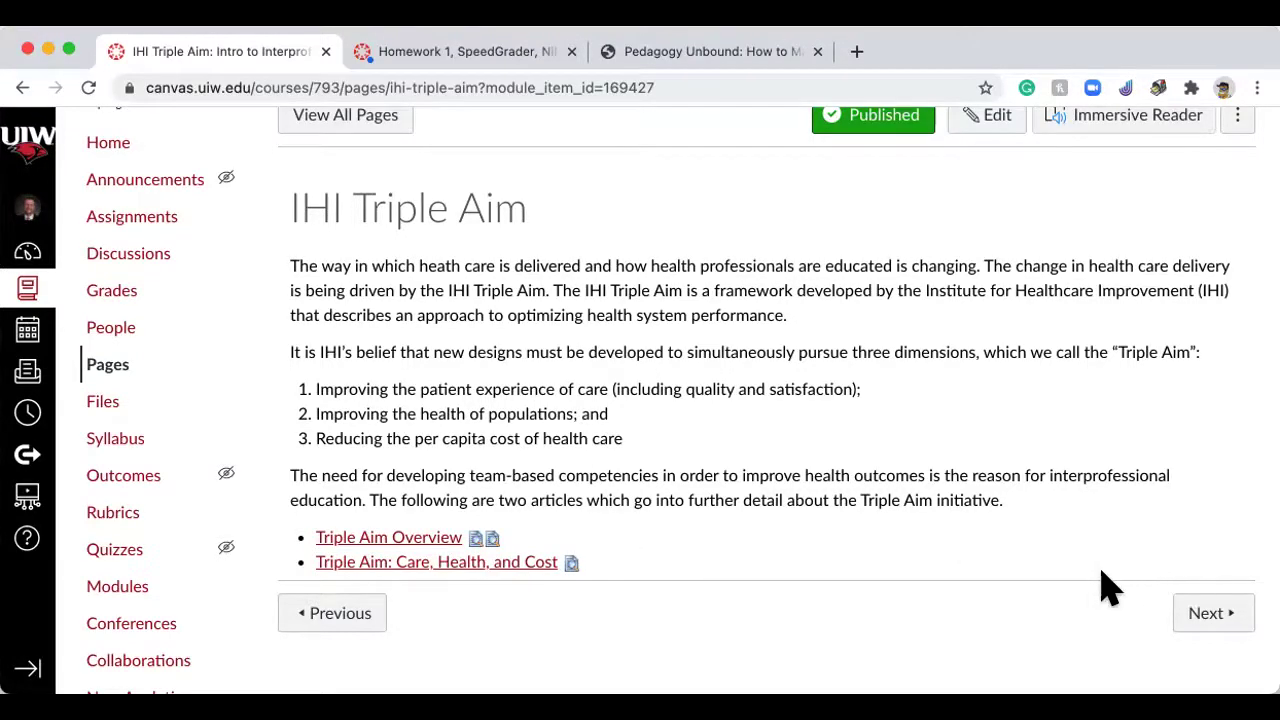
click(322, 618)
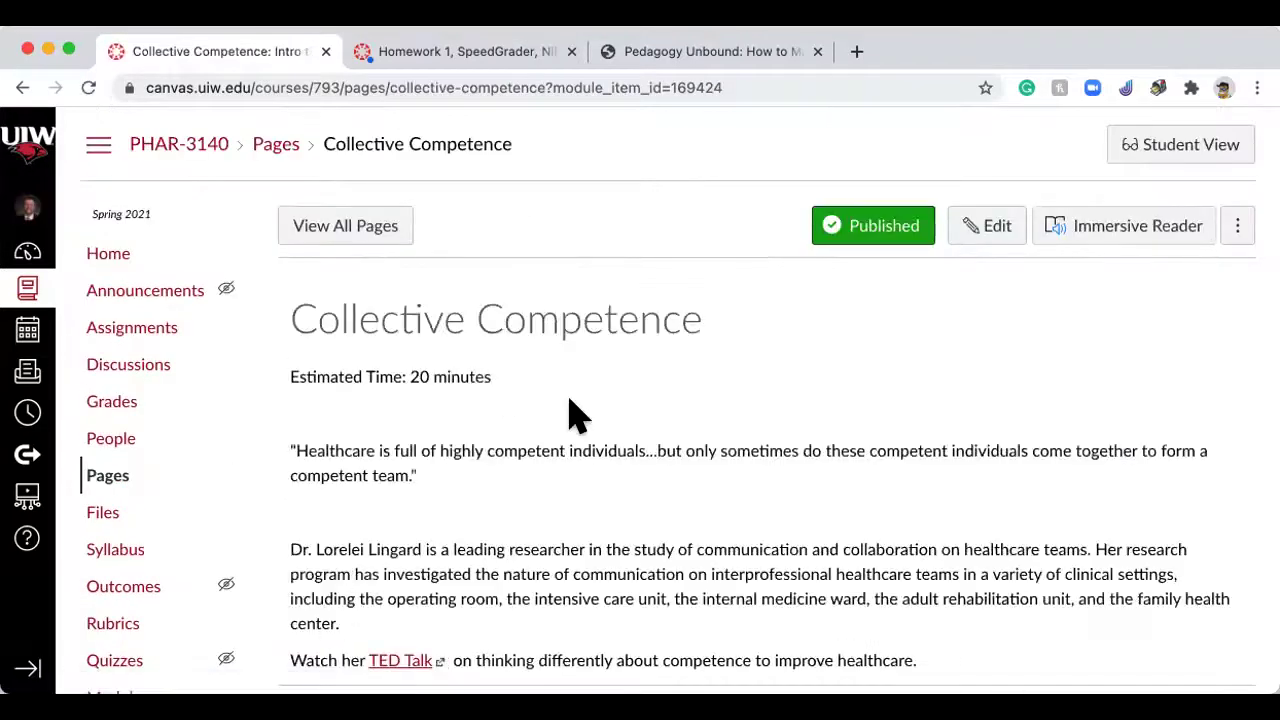
scroll(571, 414, down, 3)
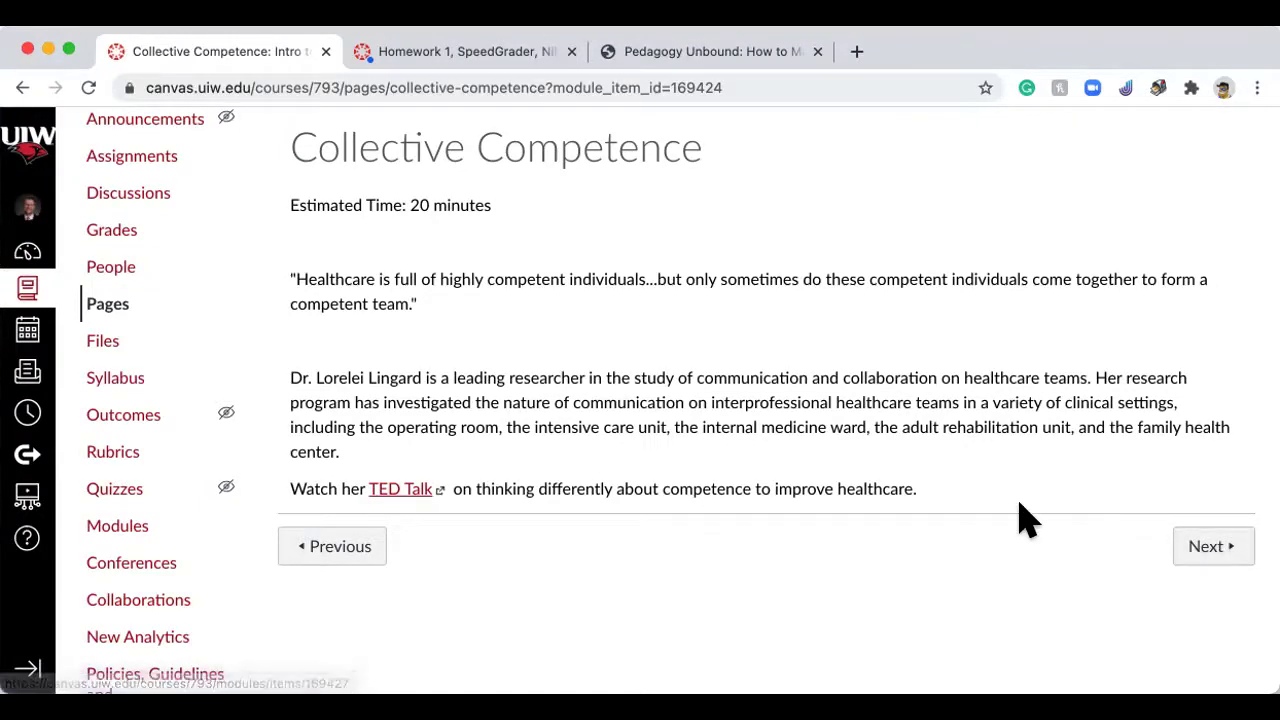
scroll(1022, 527, up, 1)
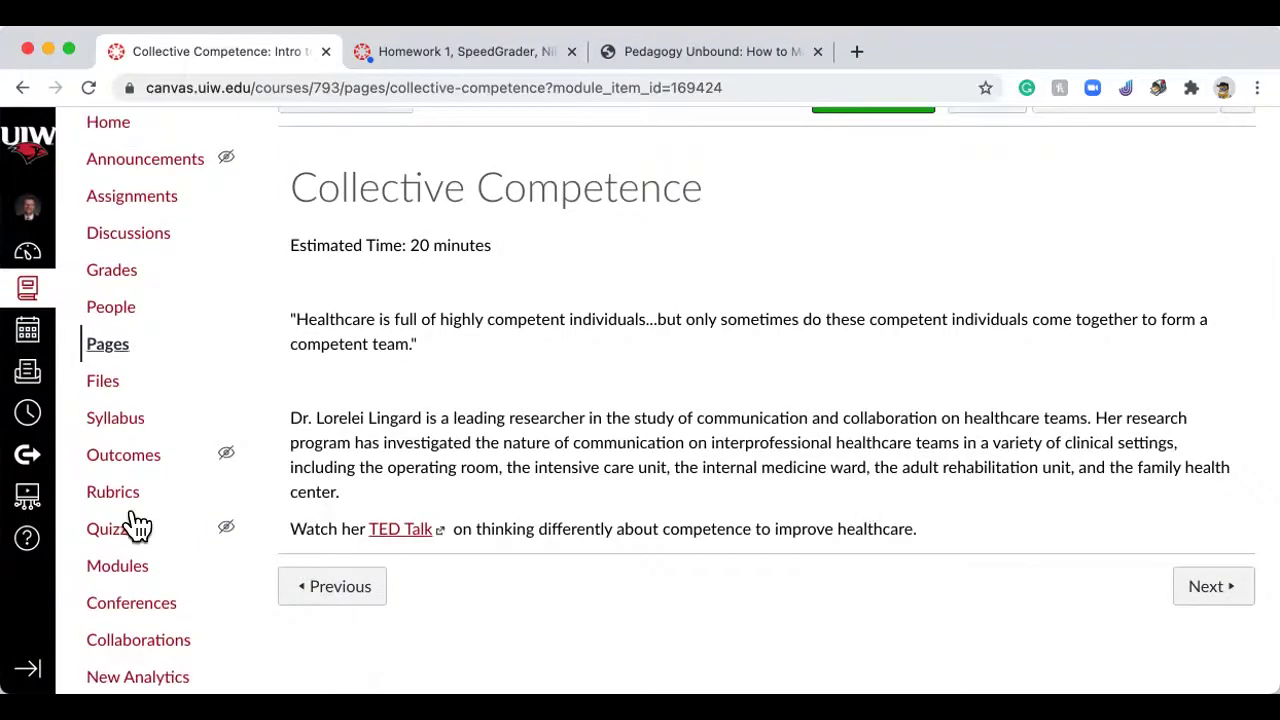
Step: Return to the course's modules list and review the order of the items in Module 1
scroll(145, 398, down, 5)
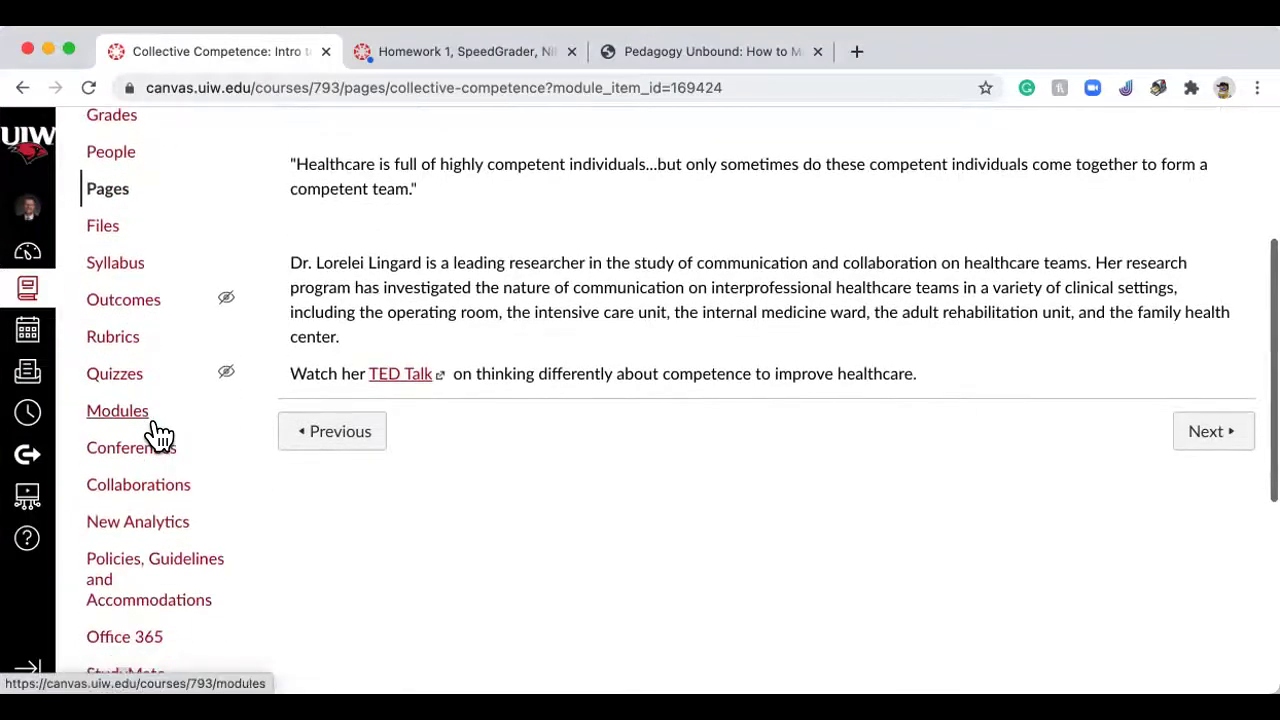
click(137, 345)
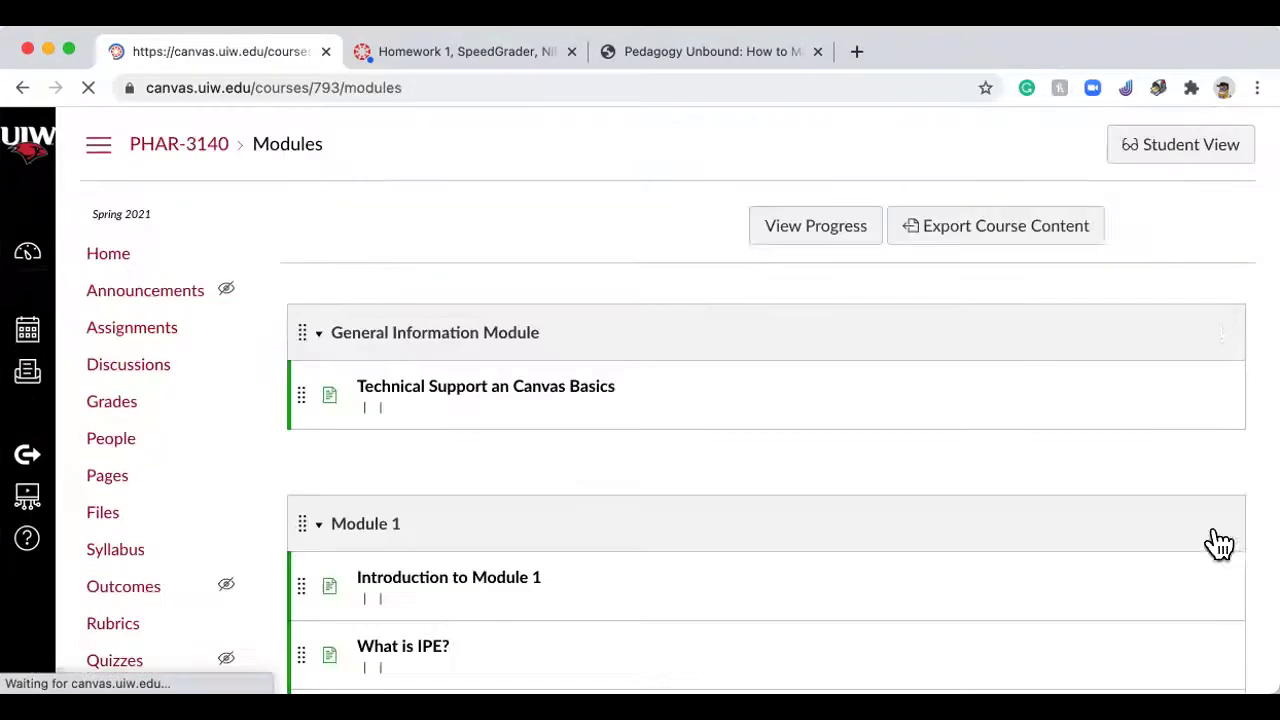
scroll(1080, 540, down, 3)
scroll(1075, 537, down, 2)
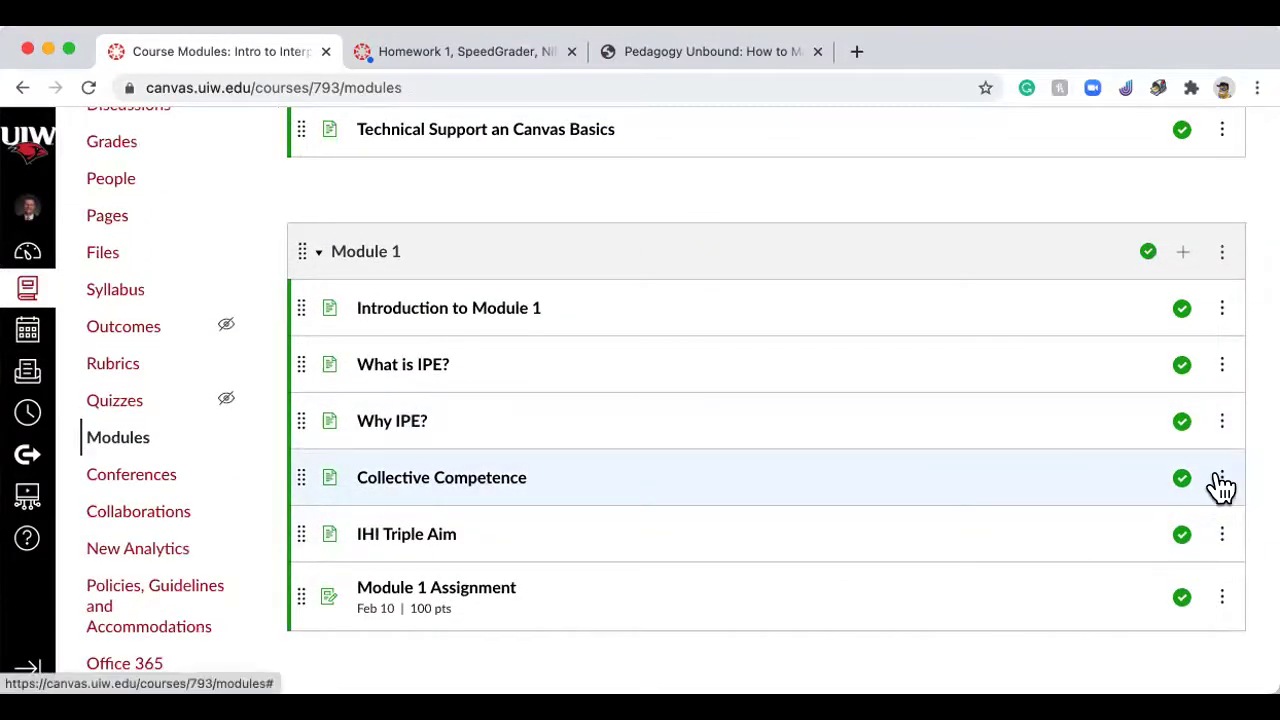
scroll(1225, 487, down, 1)
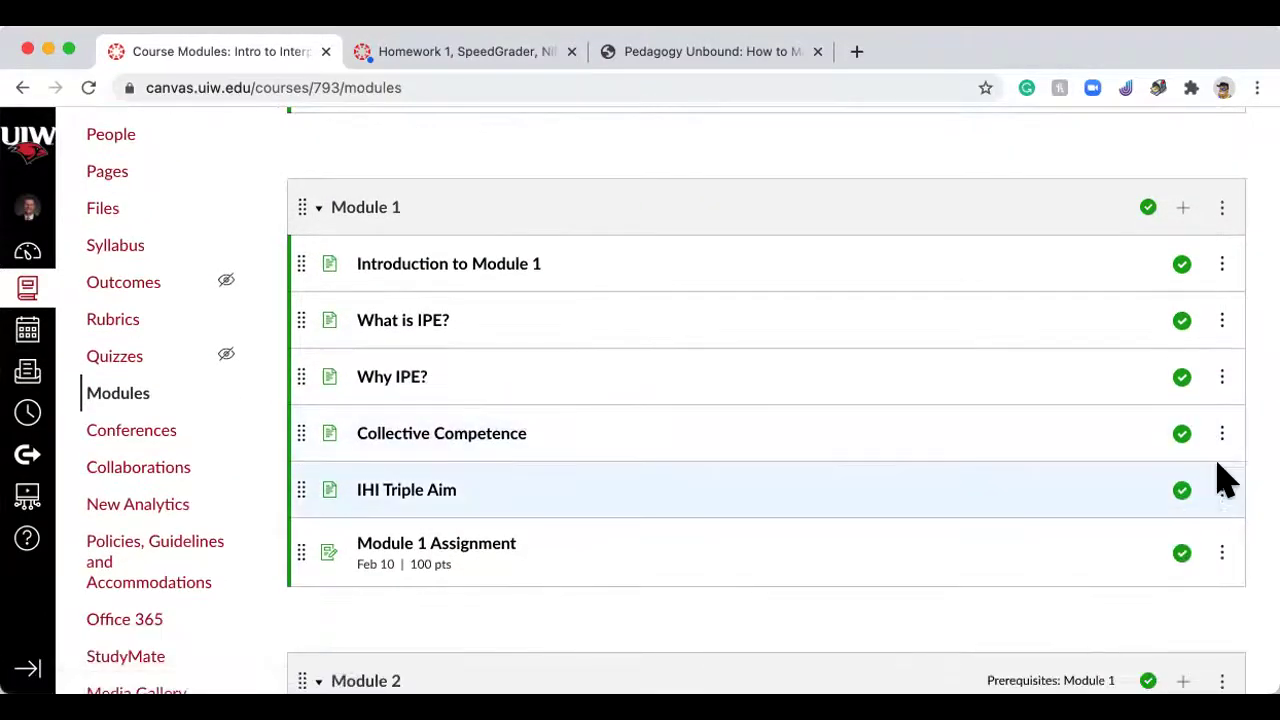
Step: View the item options of the Collective Competence page in Module 1 and leave them without choosing any
click(1221, 436)
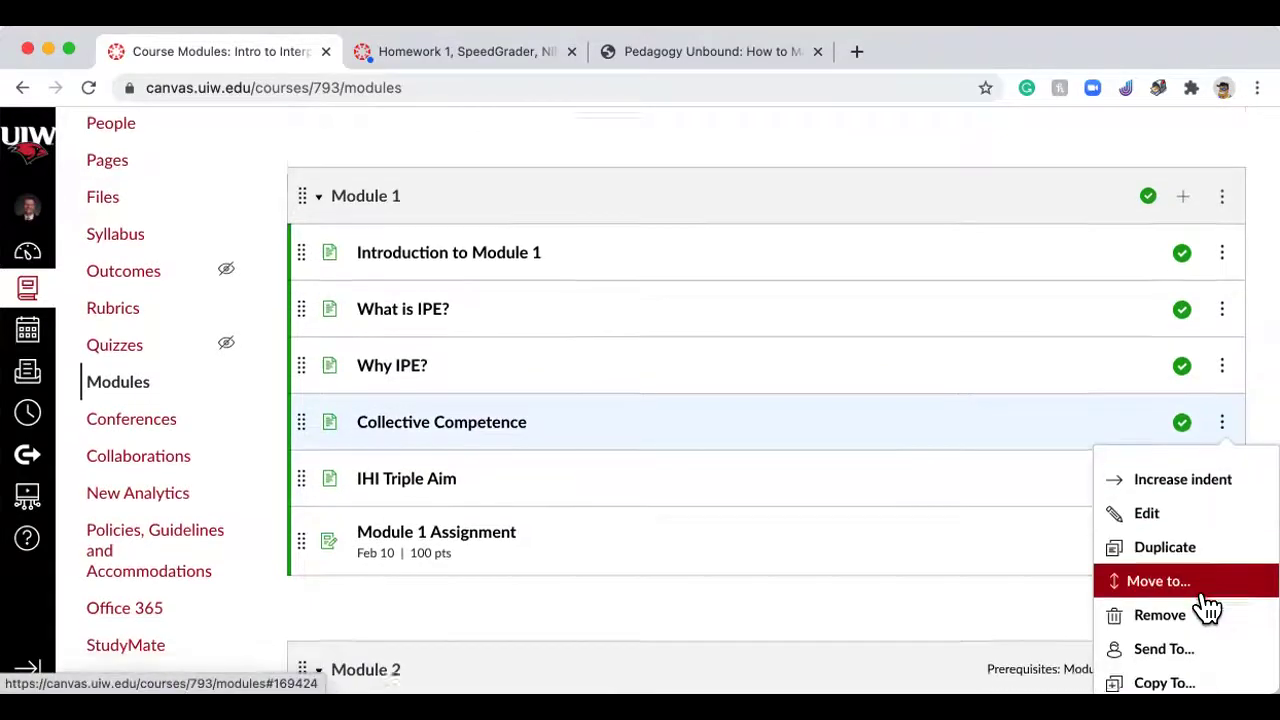
scroll(1200, 590, down, 1)
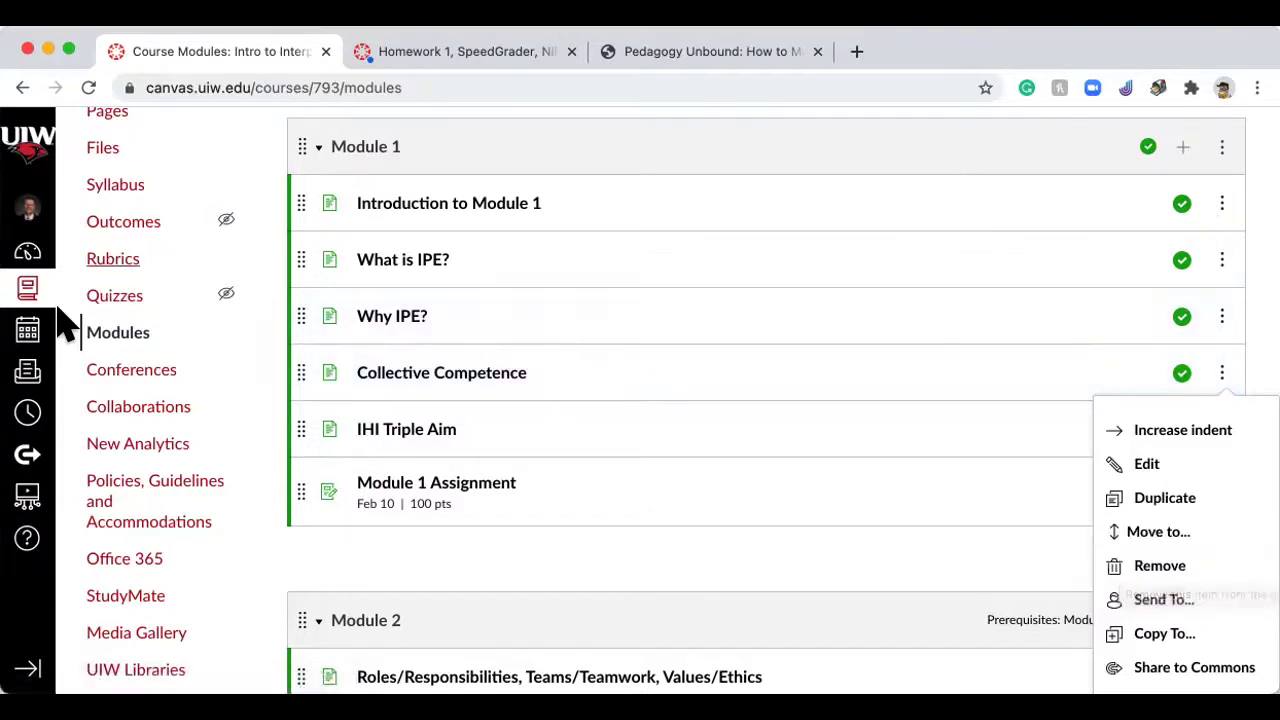
scroll(130, 405, up, 1)
scroll(130, 405, up, 1)
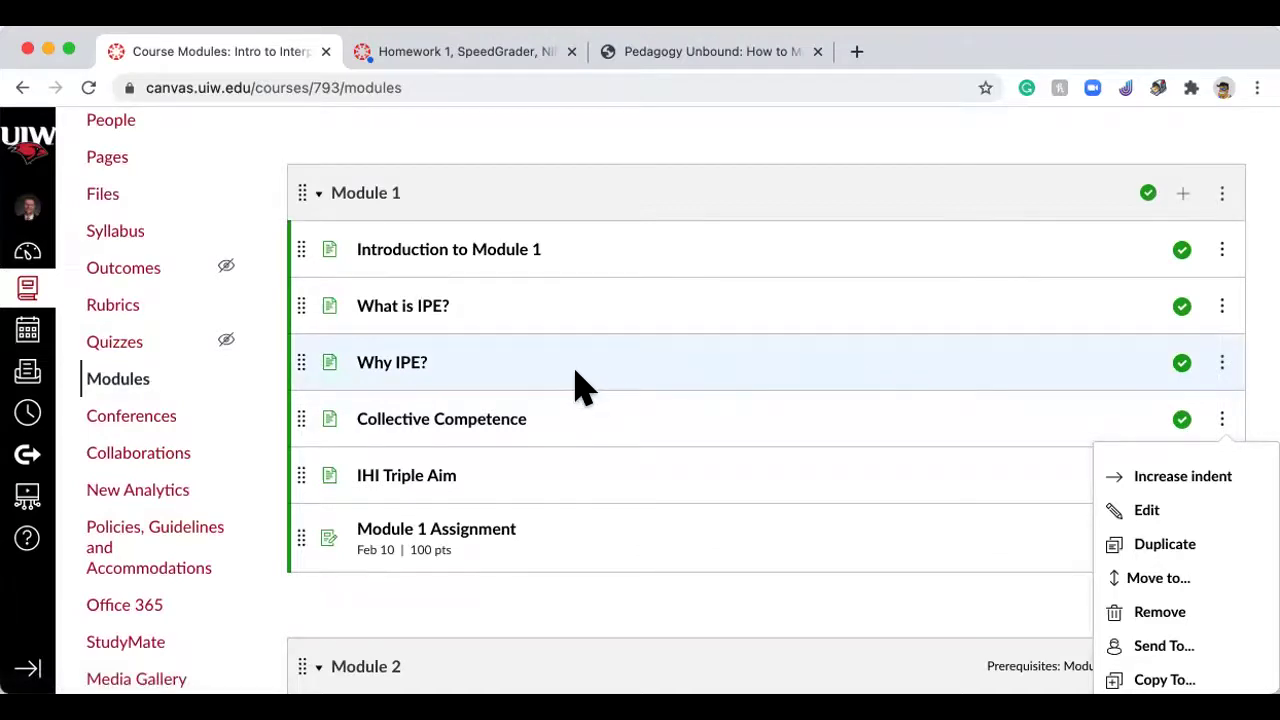
scroll(580, 386, down, 3)
scroll(620, 410, down, 1)
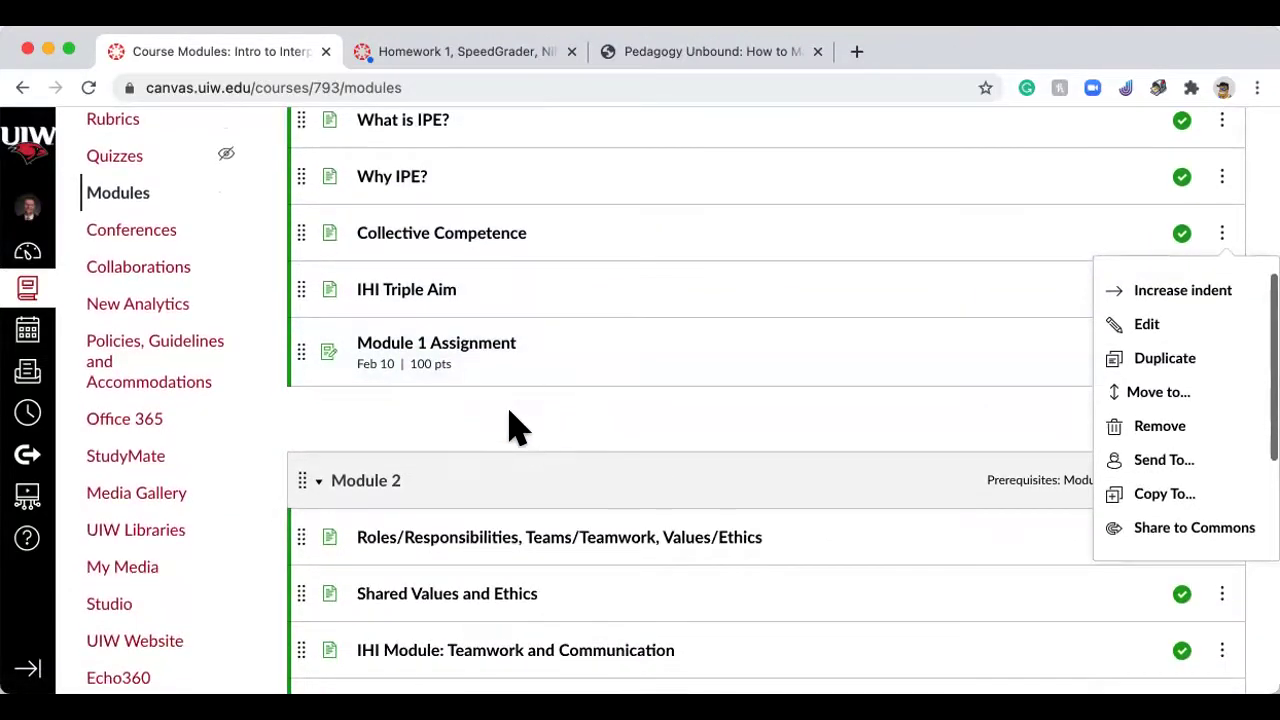
click(963, 409)
Step: View the item options of the Module 1 Assignment without choosing any, and open the course's quizzes list
click(1222, 360)
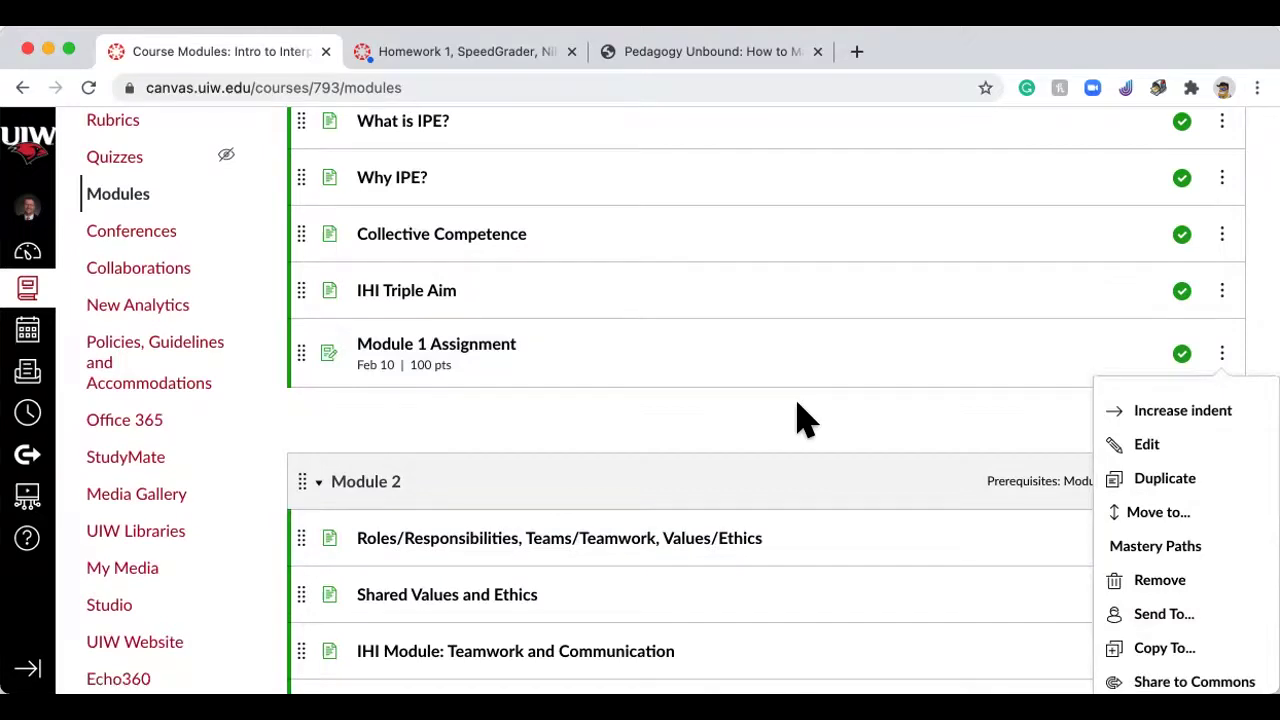
scroll(800, 418, up, 5)
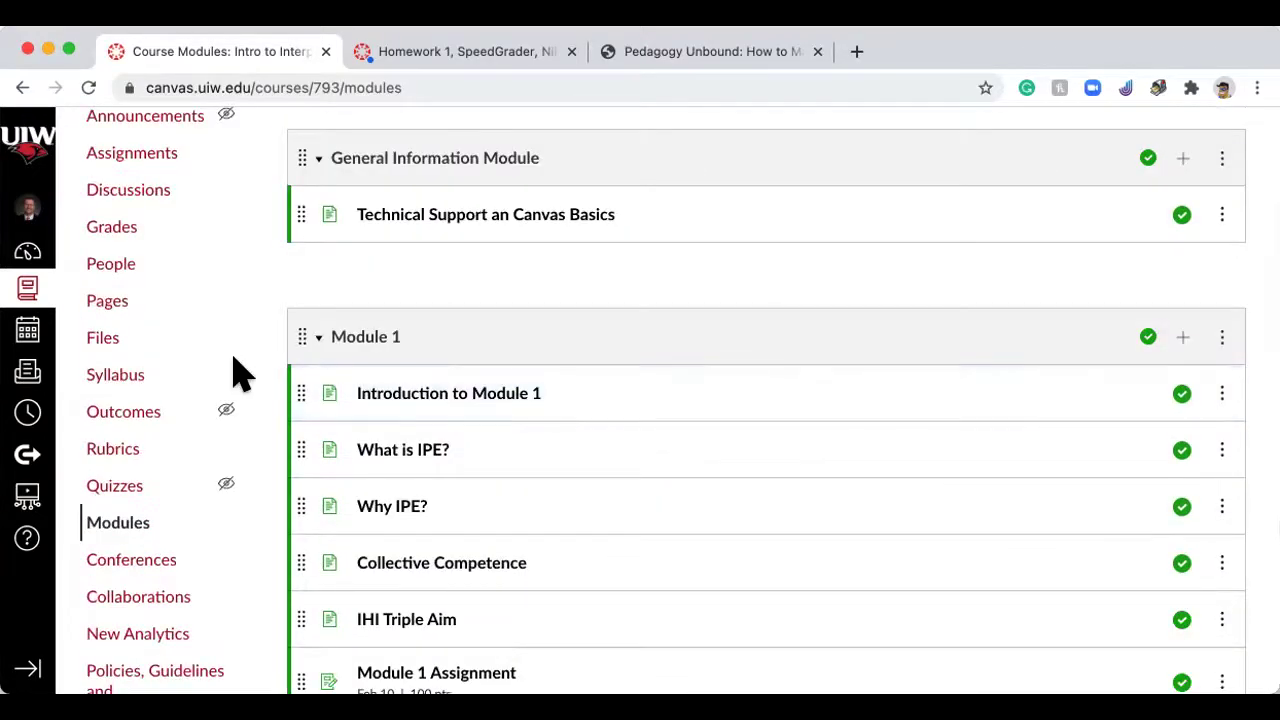
click(115, 487)
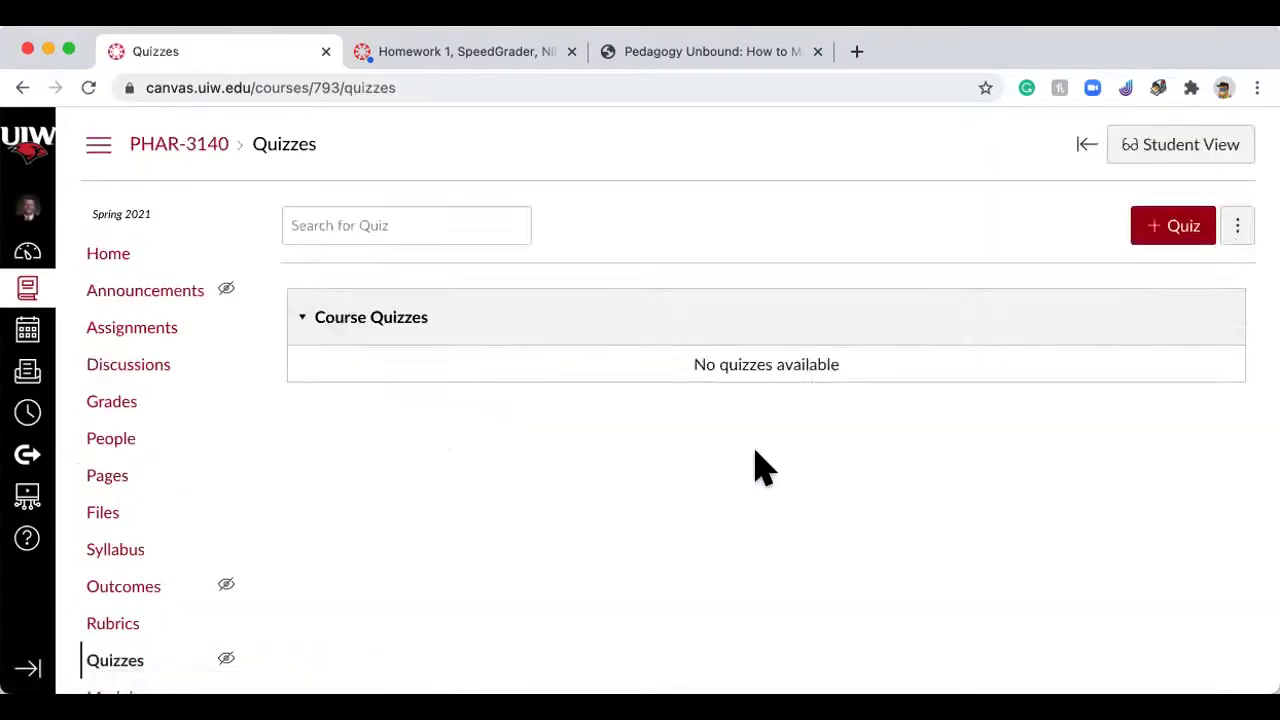
Step: Create a new quiz in the course using the Classic Quizzes engine
click(1177, 232)
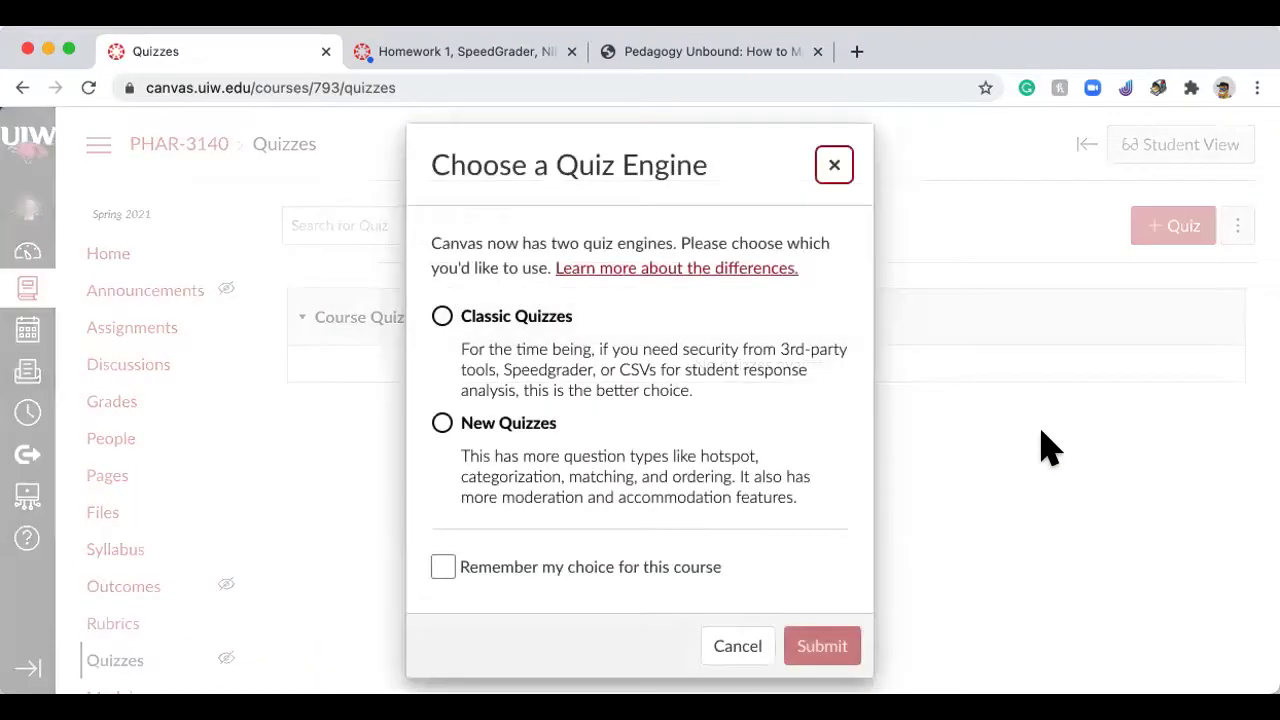
click(500, 318)
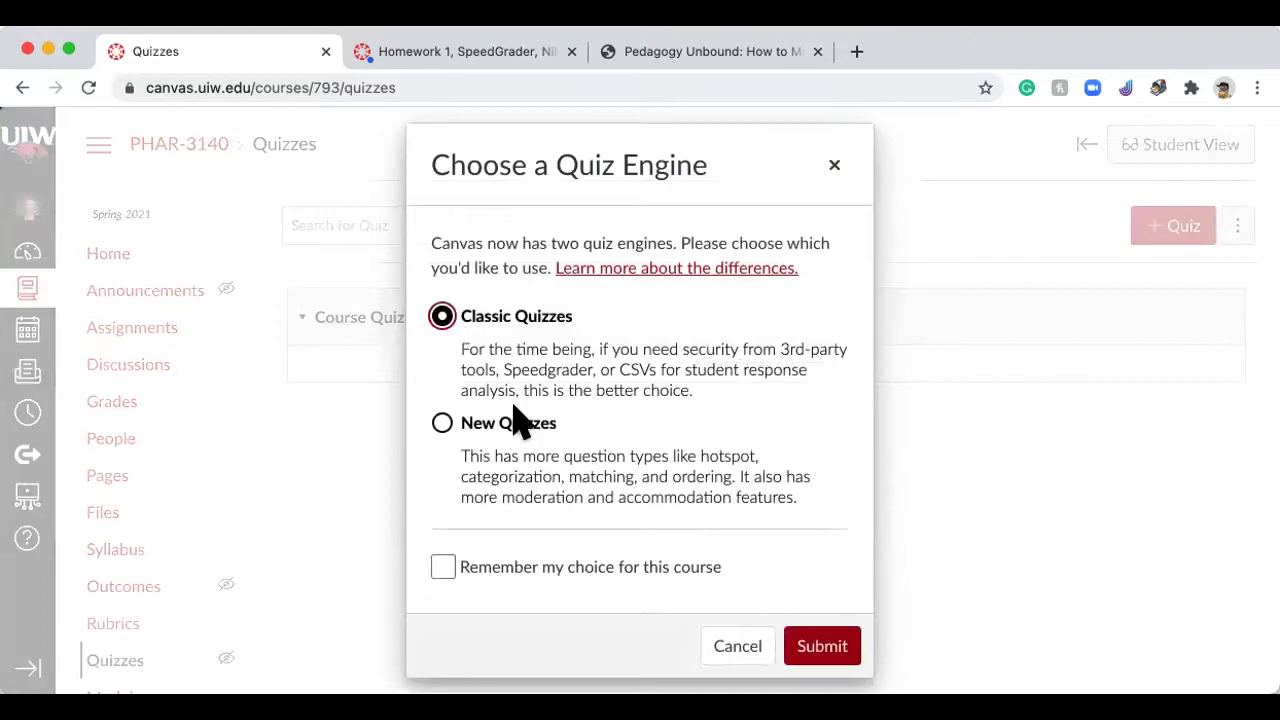
click(845, 650)
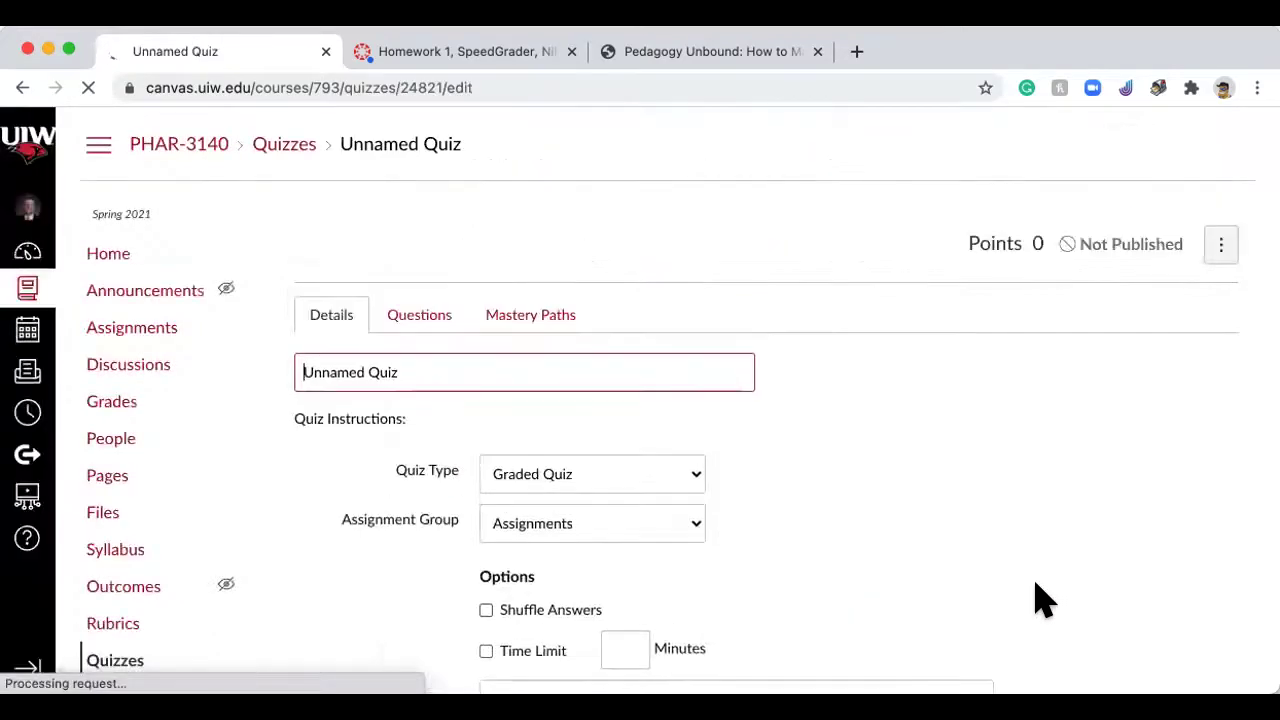
Step: Review the new quiz's details, from its instructions and answer options to the quiz restrictions and assignment dates
scroll(1034, 600, down, 5)
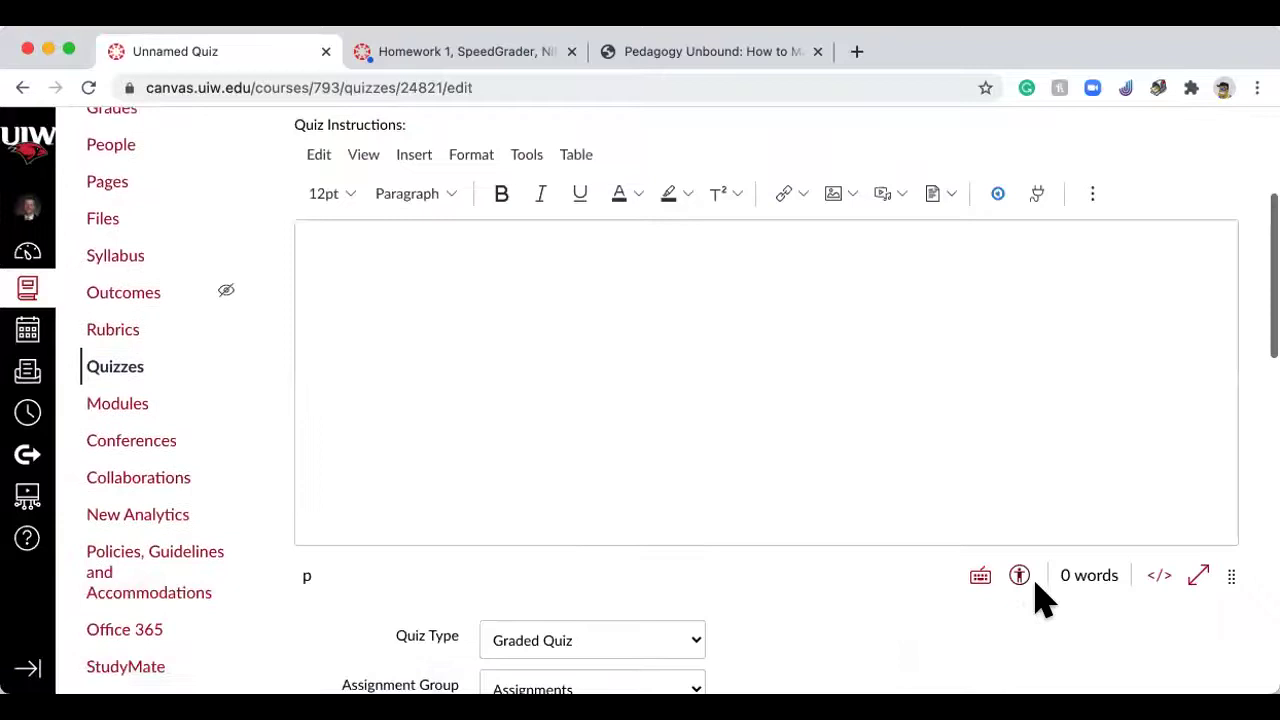
scroll(1040, 600, down, 6)
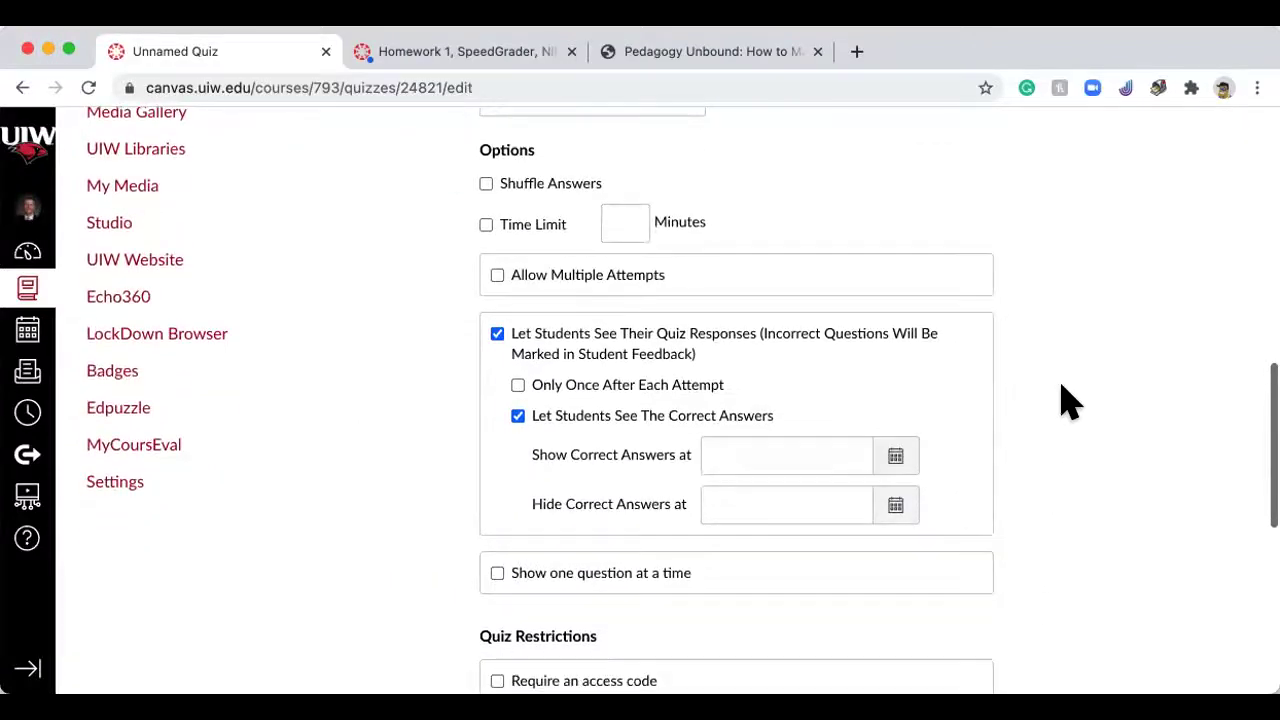
scroll(1063, 400, down, 5)
scroll(1075, 415, down, 2)
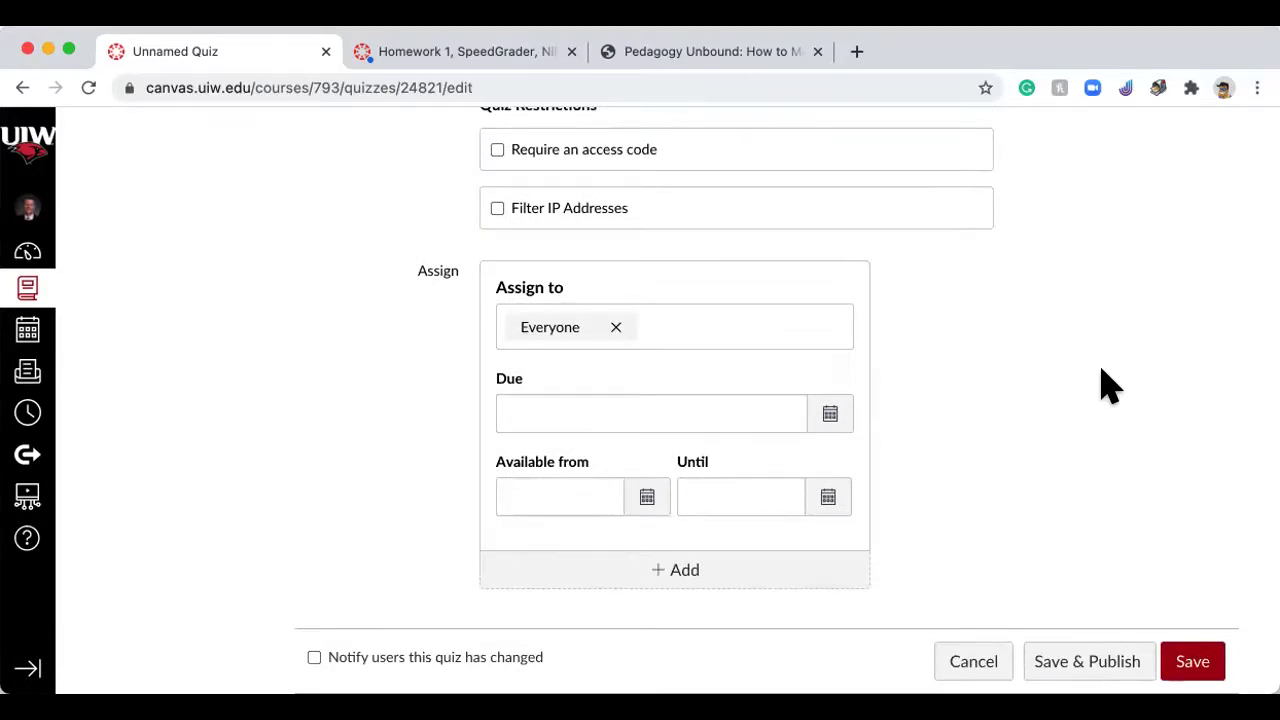
scroll(1108, 385, up, 6)
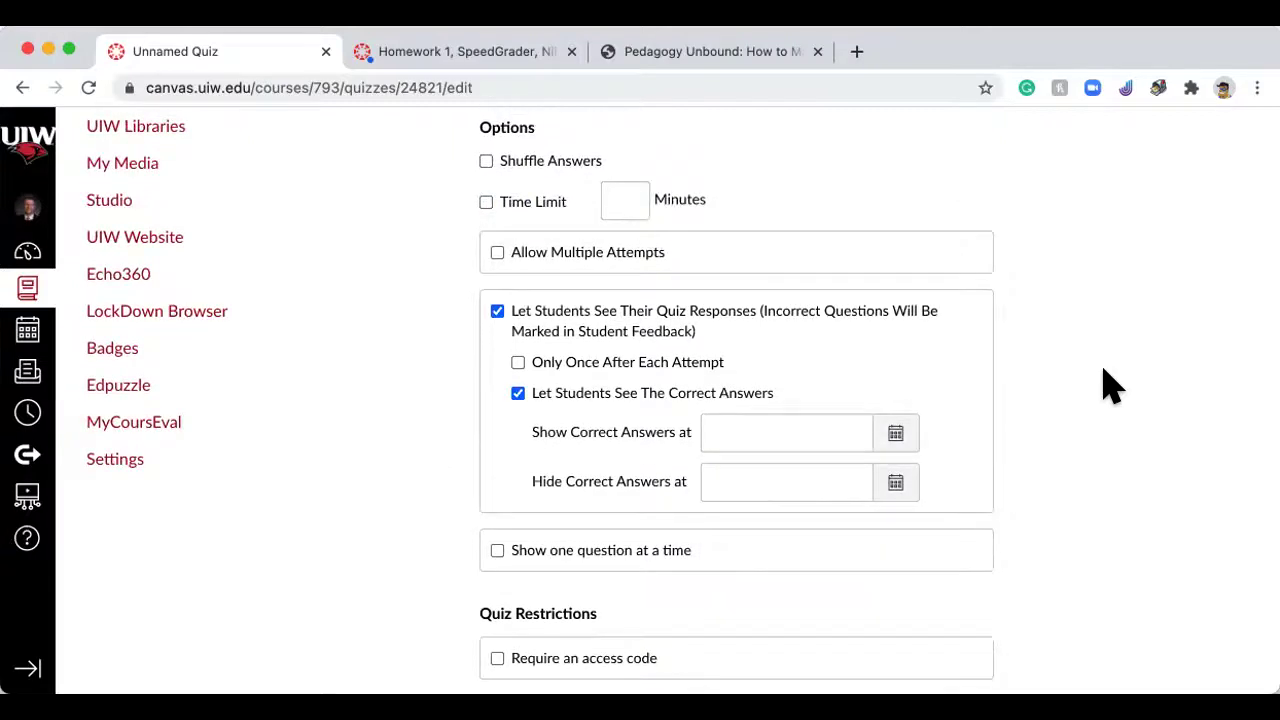
scroll(1108, 385, up, 2)
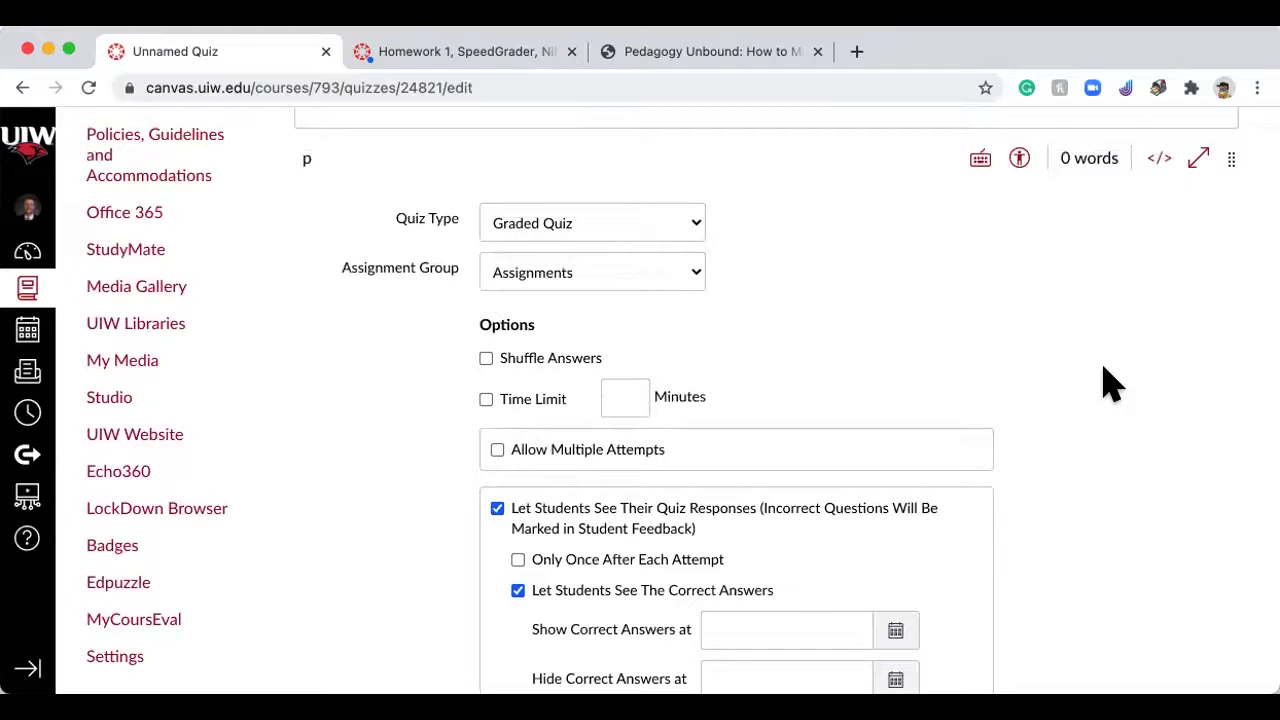
Step: Switch the quiz type to Practice Quiz and back to Graded Quiz
click(690, 232)
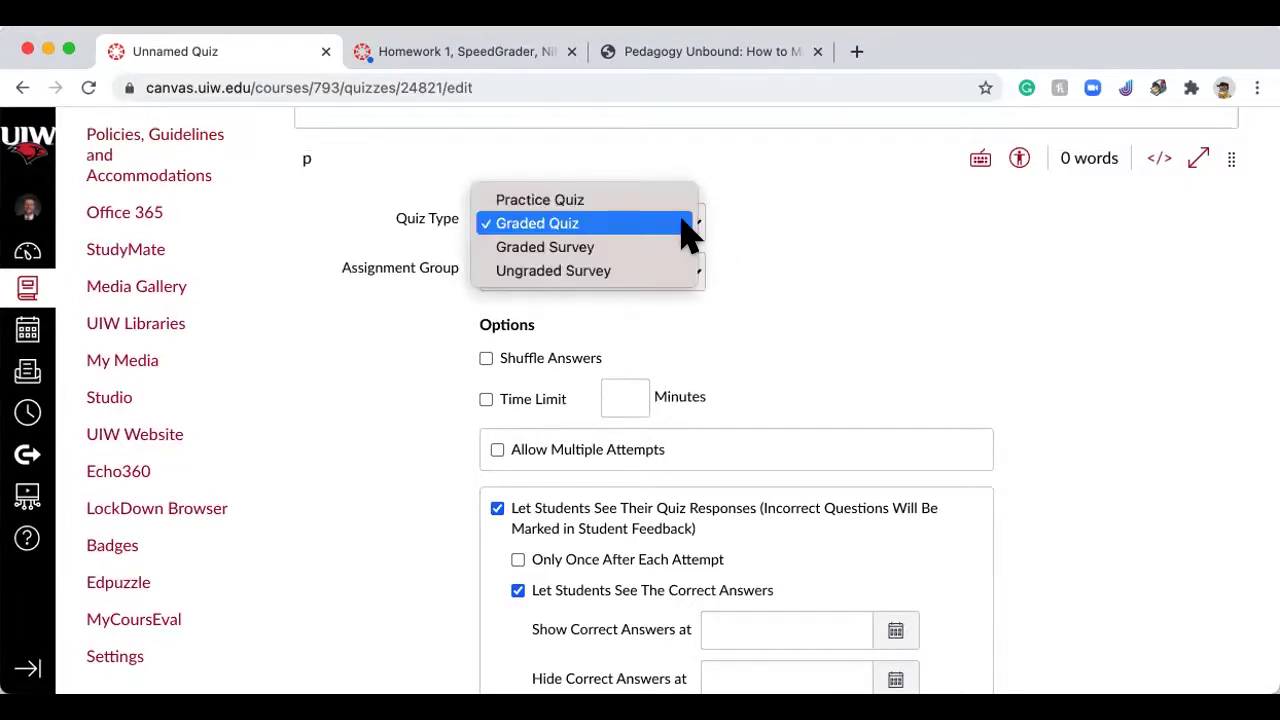
click(646, 199)
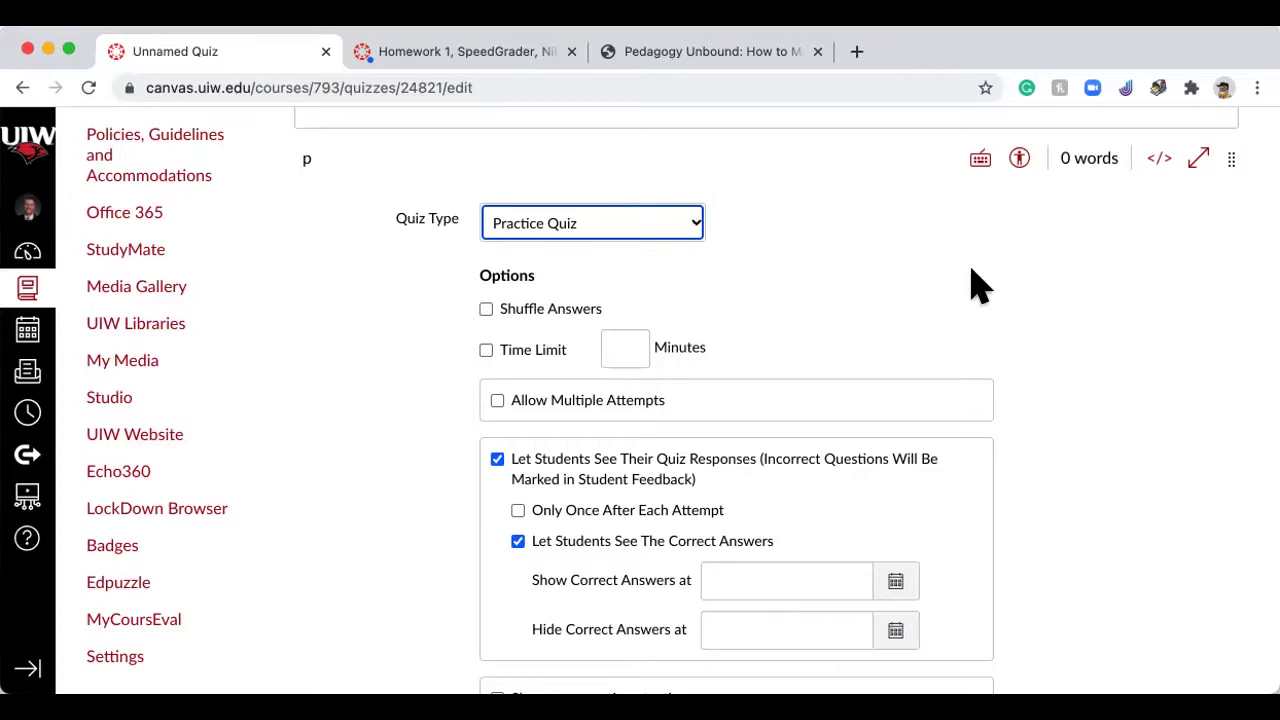
click(684, 225)
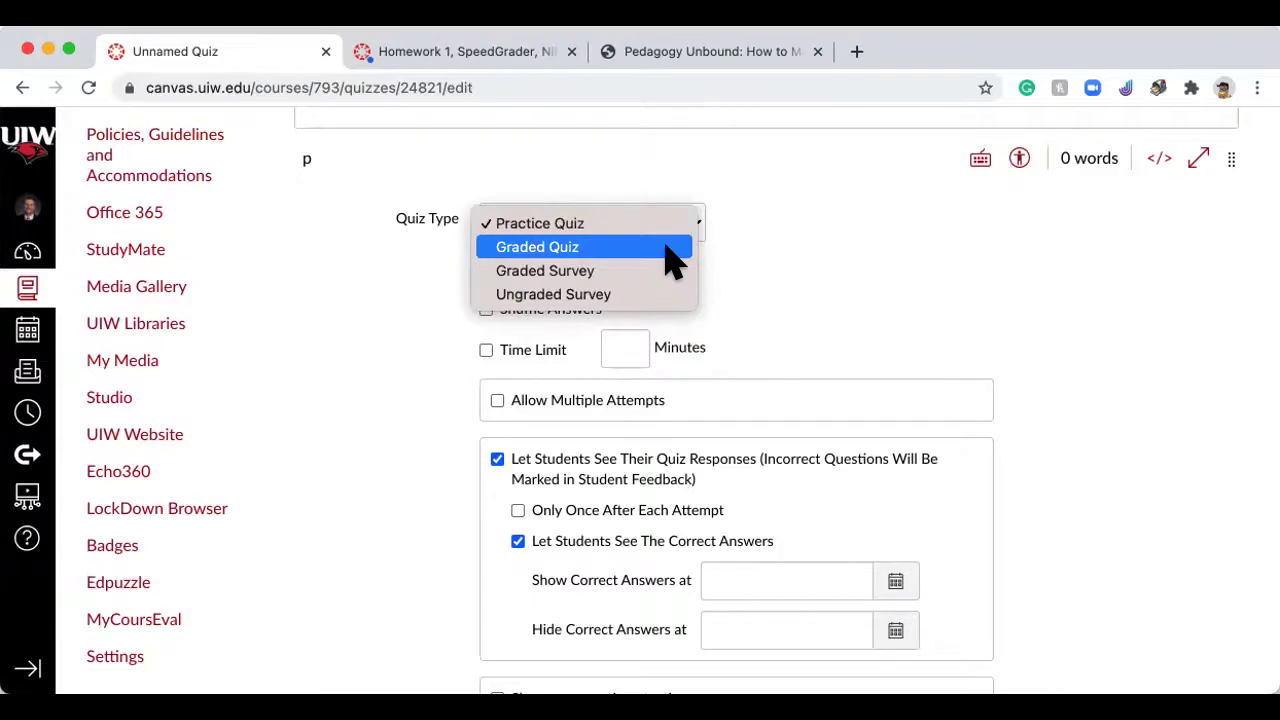
click(672, 250)
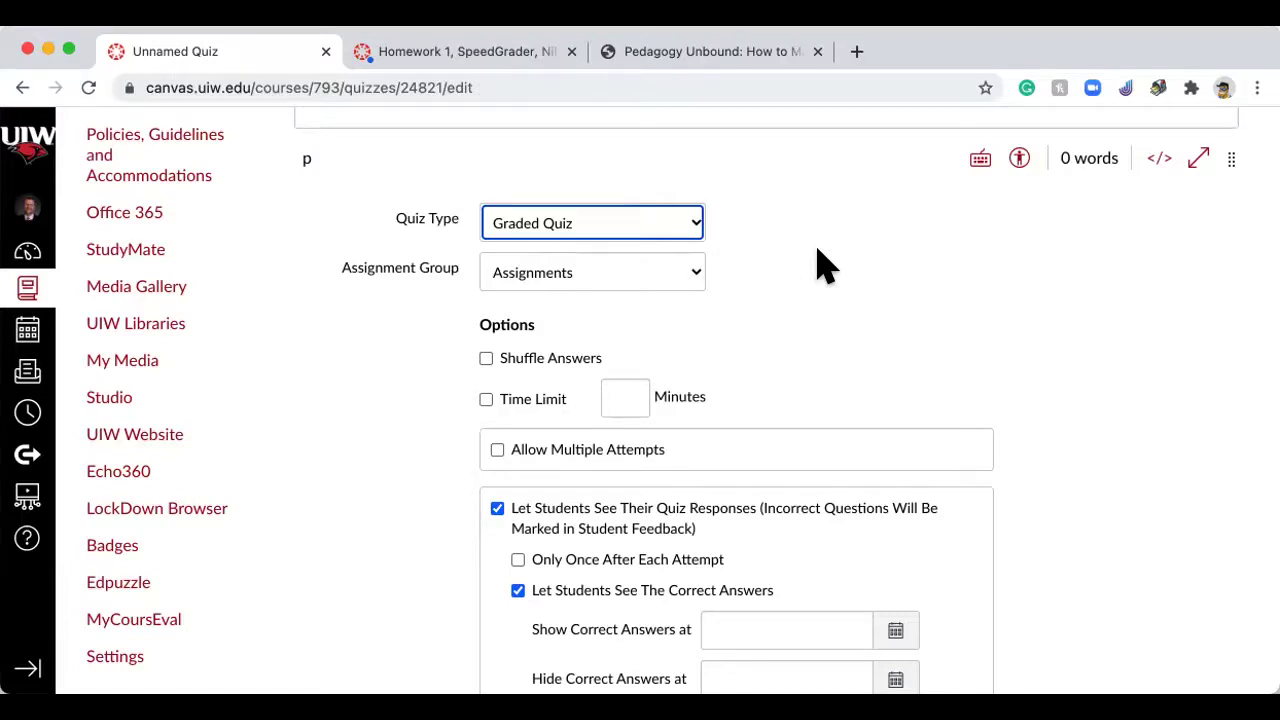
Step: View the assignment group choices for the graded quiz and leave the group set to Assignments
scroll(970, 372, down, 3)
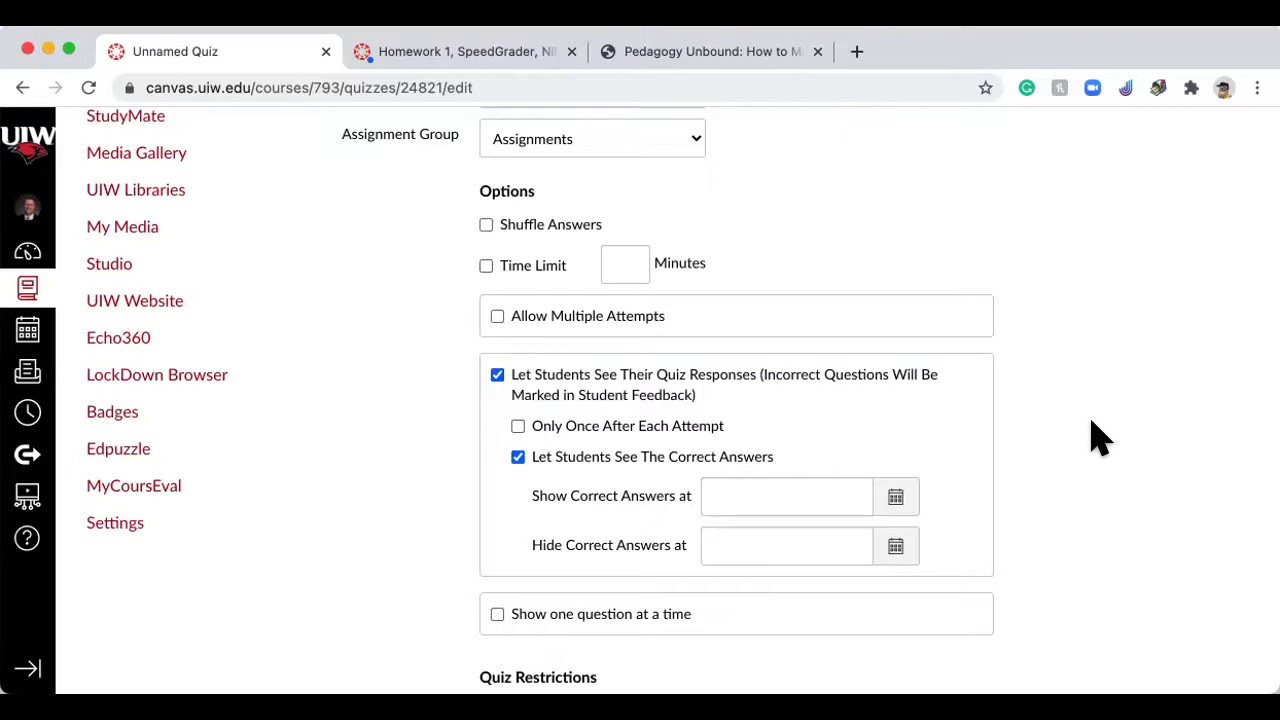
click(615, 140)
click(618, 140)
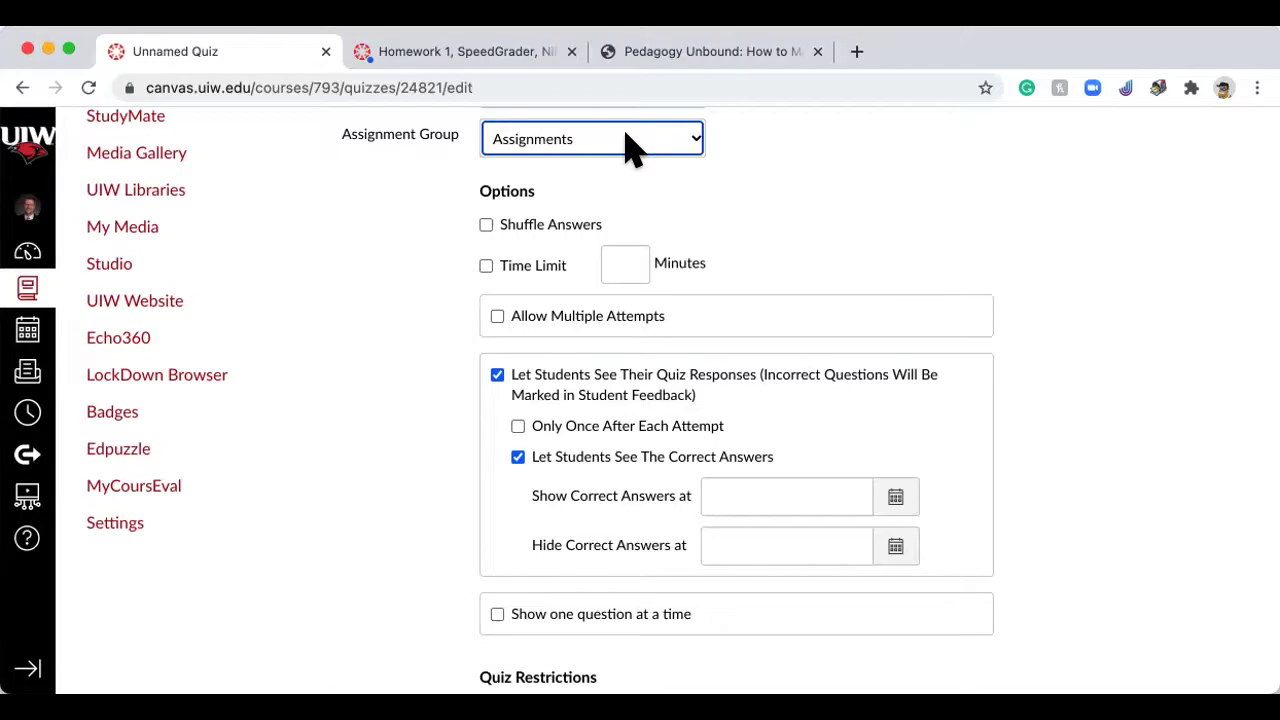
click(697, 140)
click(736, 178)
scroll(825, 225, up, 3)
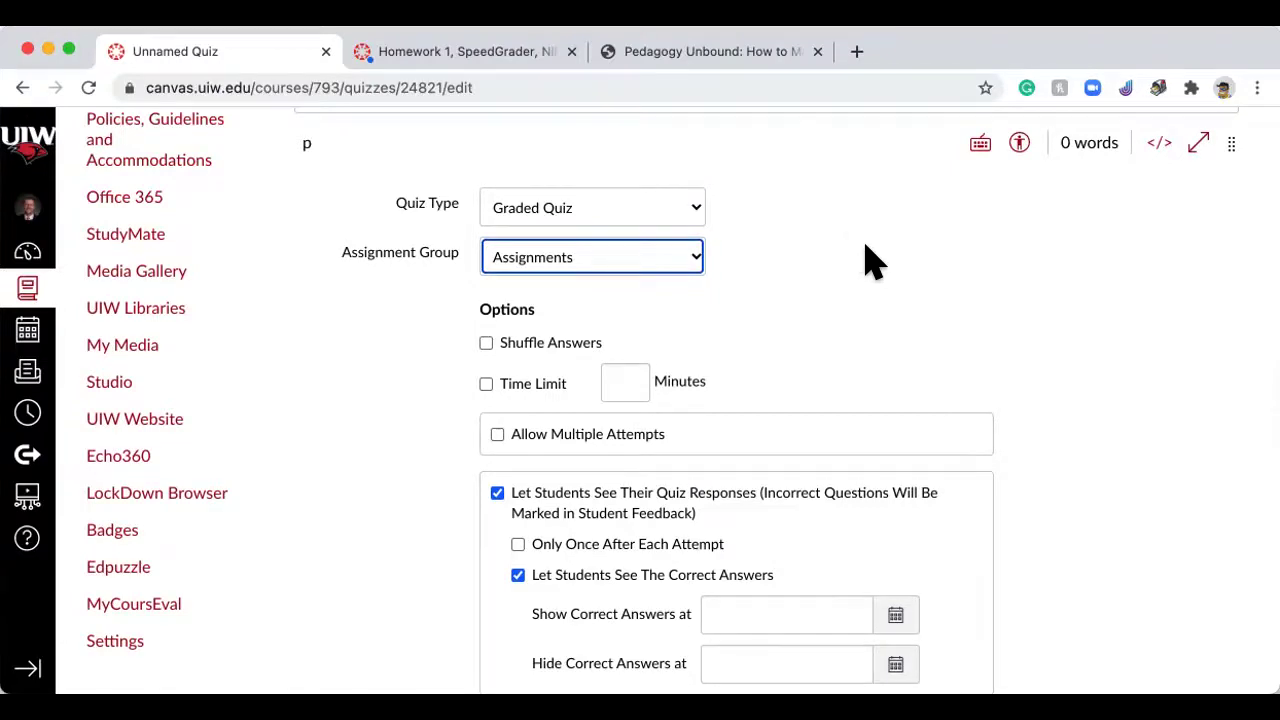
scroll(848, 262, up, 5)
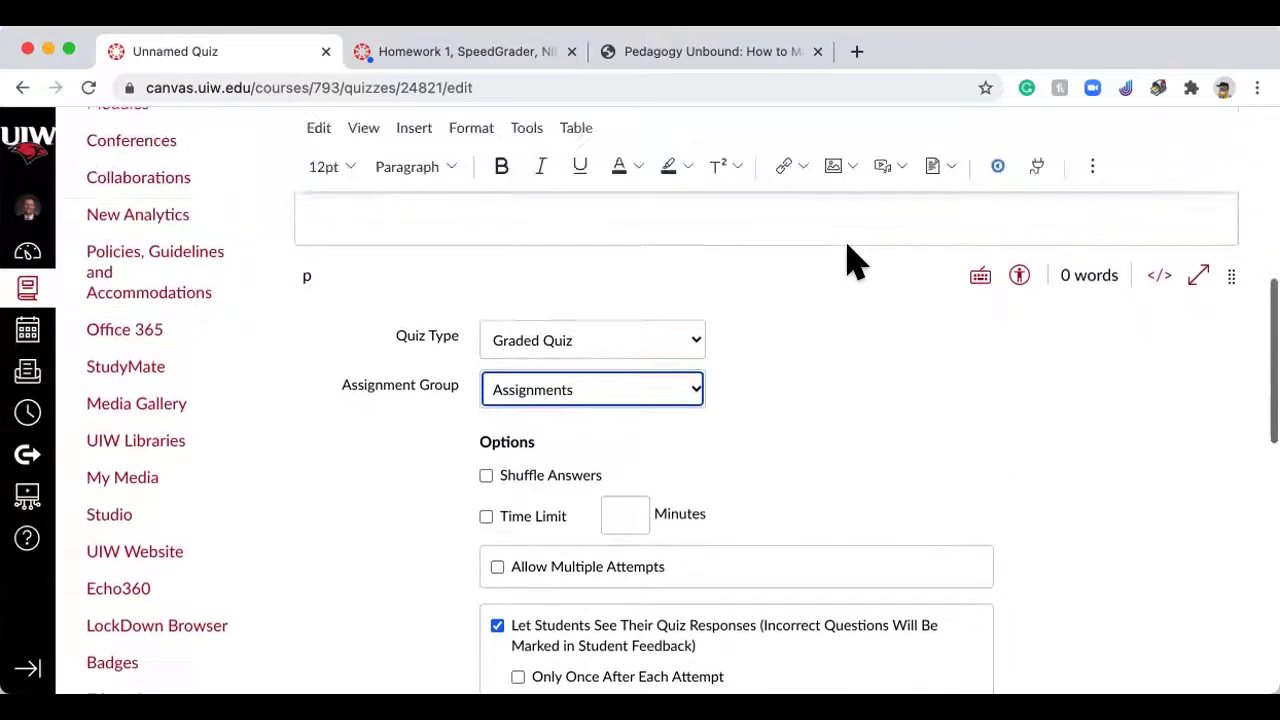
scroll(571, 266, up, 1)
scroll(1151, 351, down, 2)
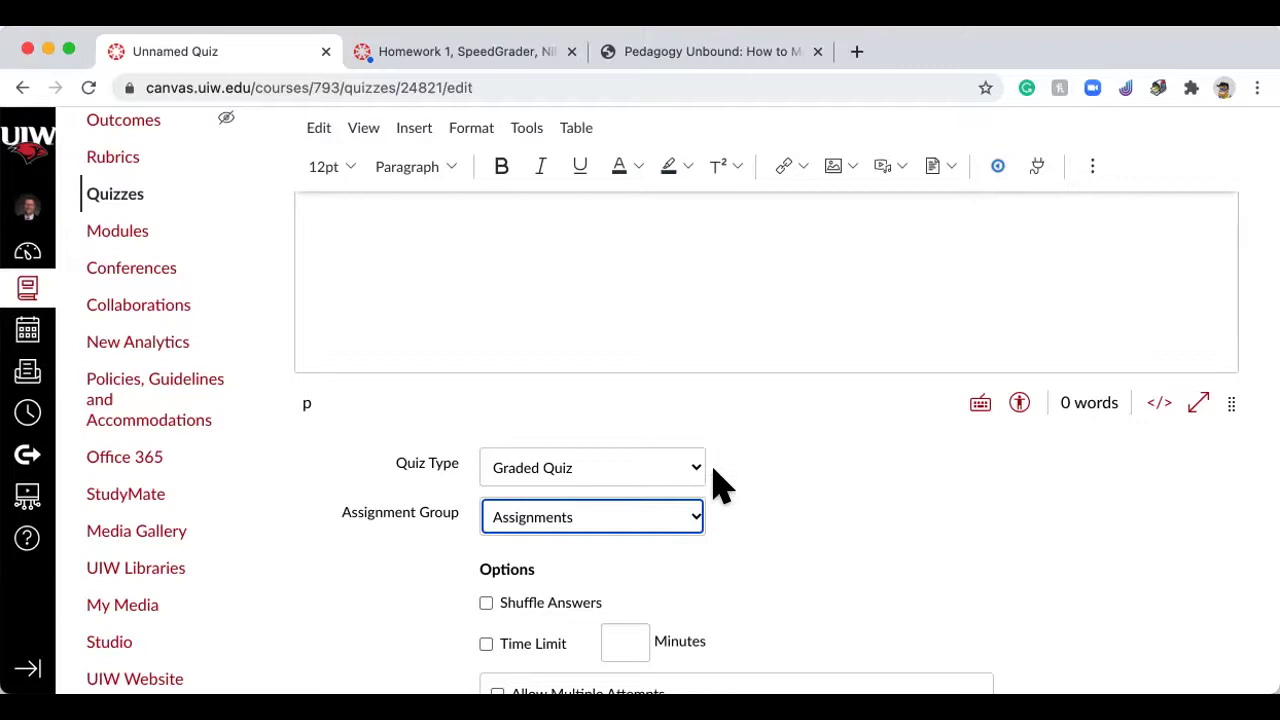
Step: Open the course's assignments list and view the form for adding an assignment group, closing it without saving
scroll(177, 277, up, 4)
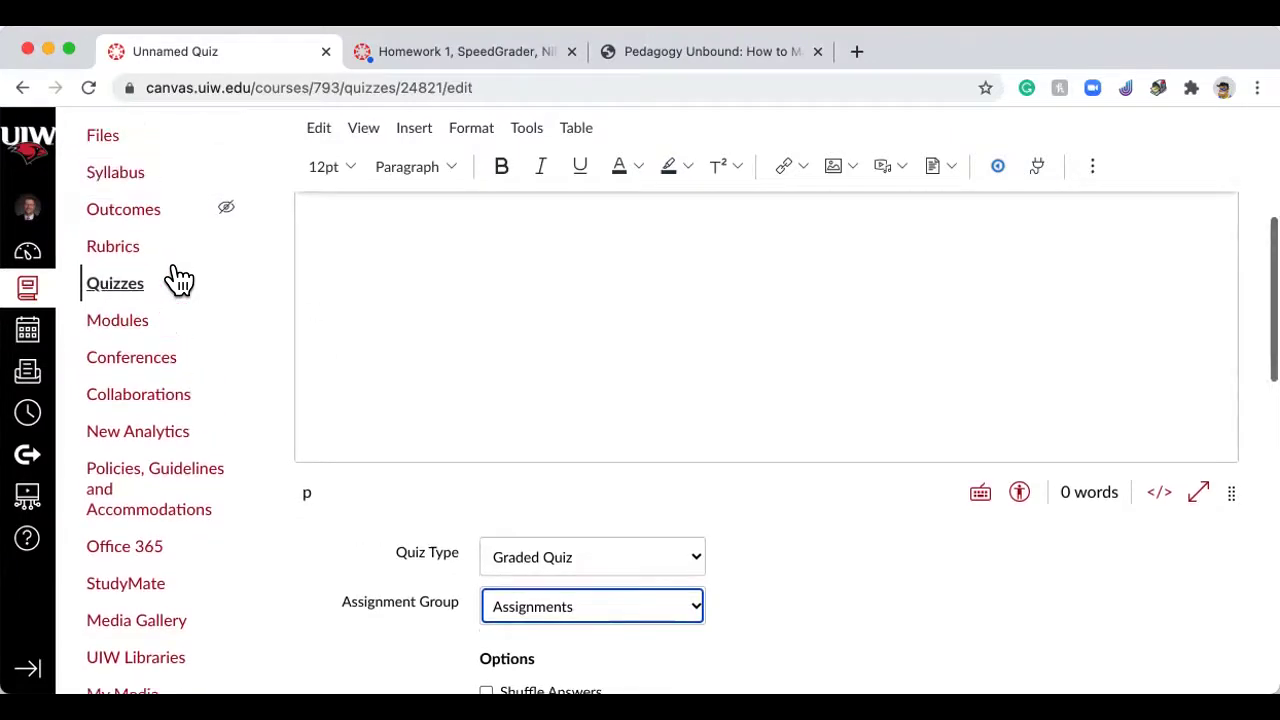
scroll(175, 280, up, 3)
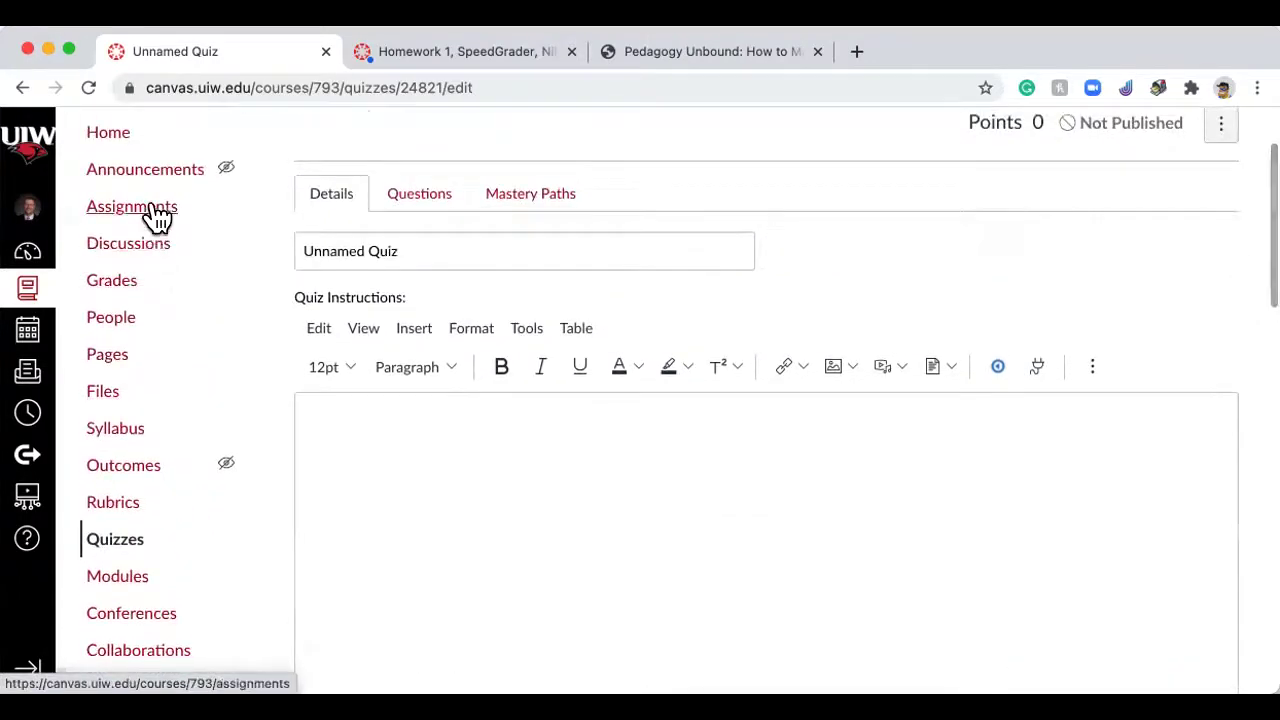
click(152, 208)
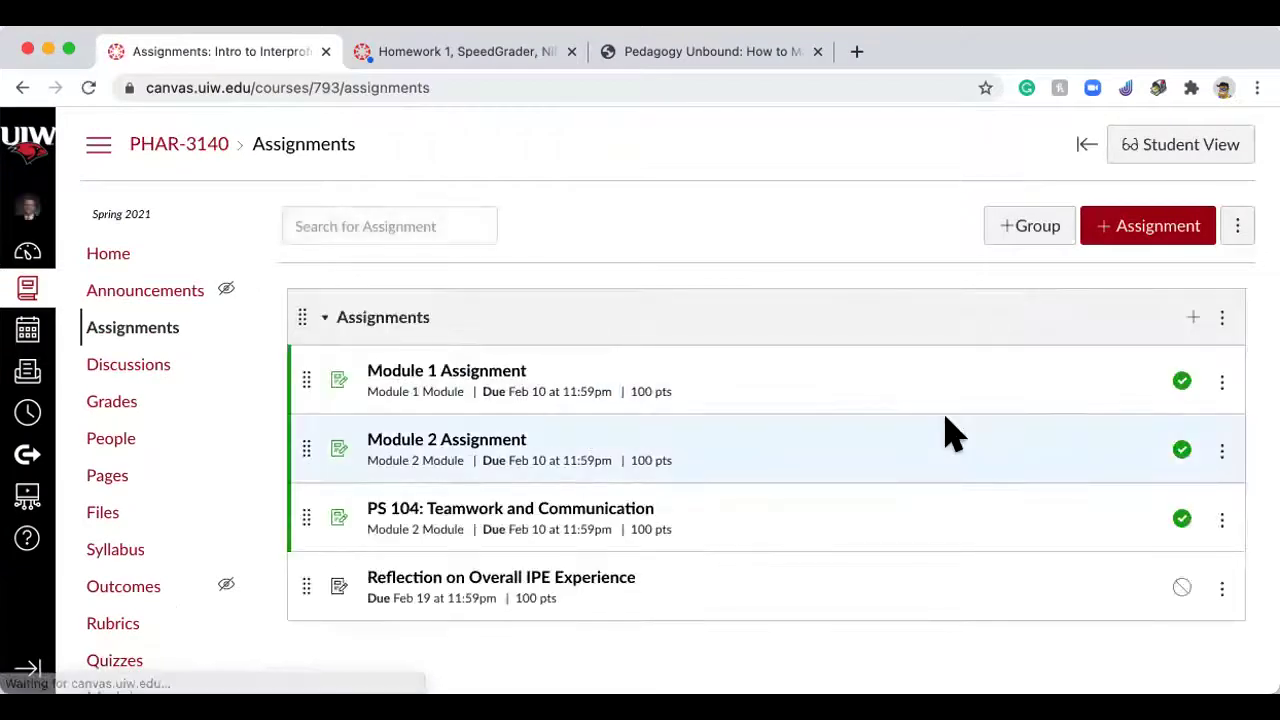
click(1050, 230)
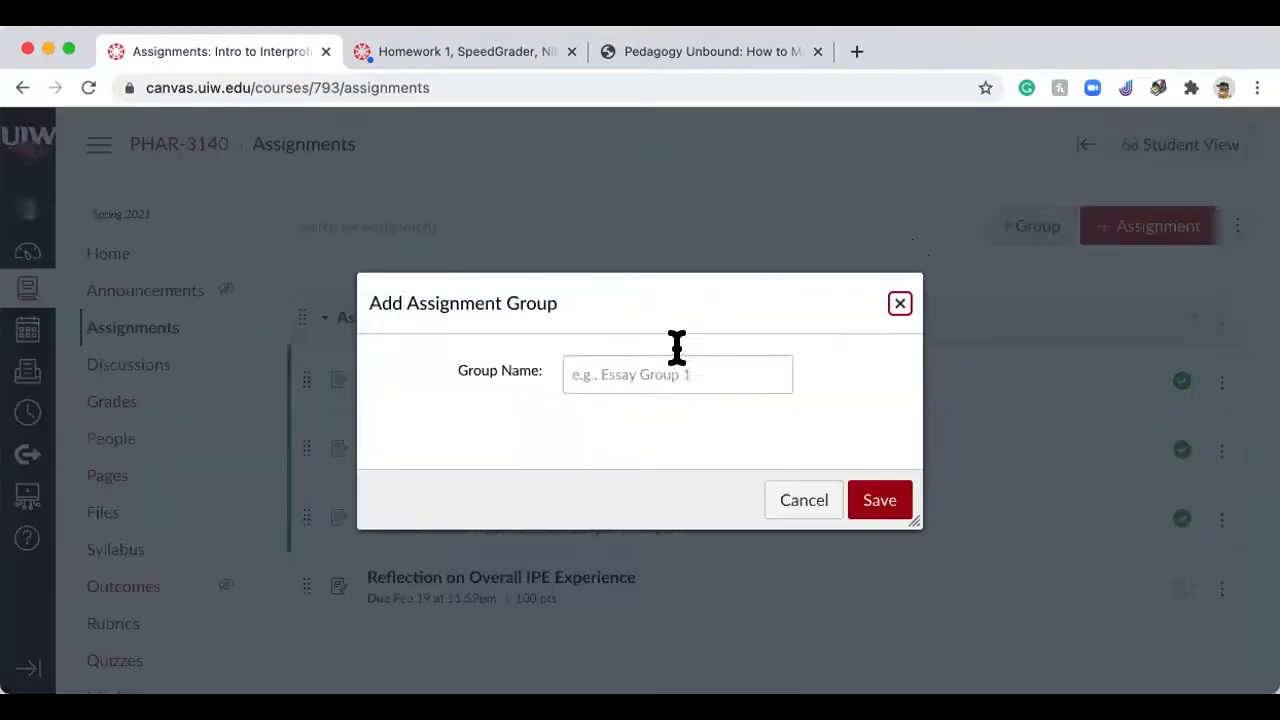
click(680, 366)
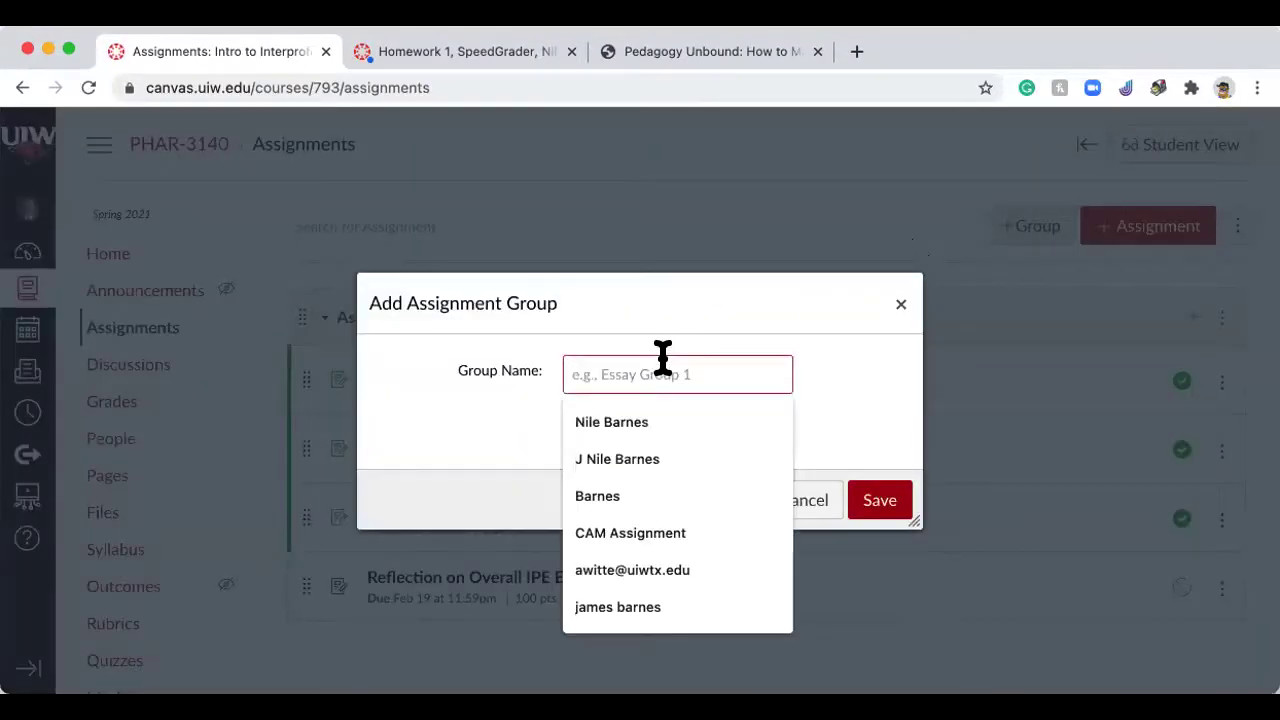
click(898, 304)
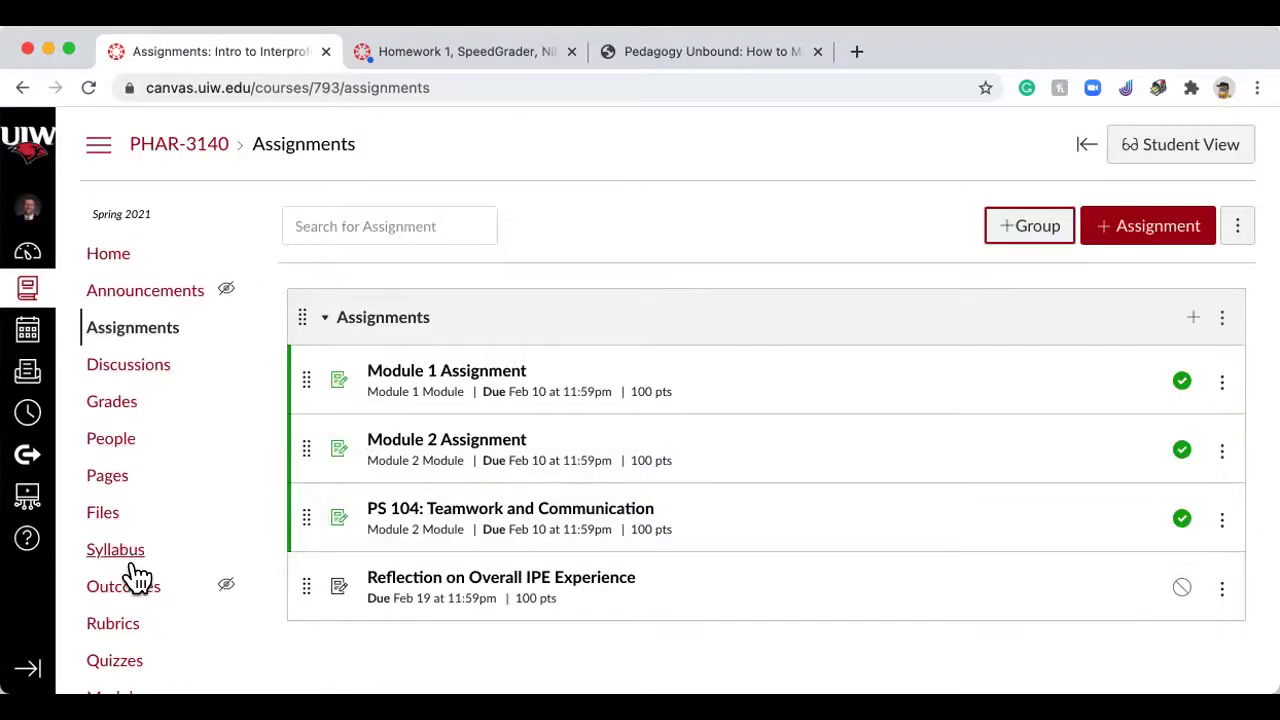
Step: Return to the course's quizzes list and open the Unnamed Quiz for editing
click(122, 660)
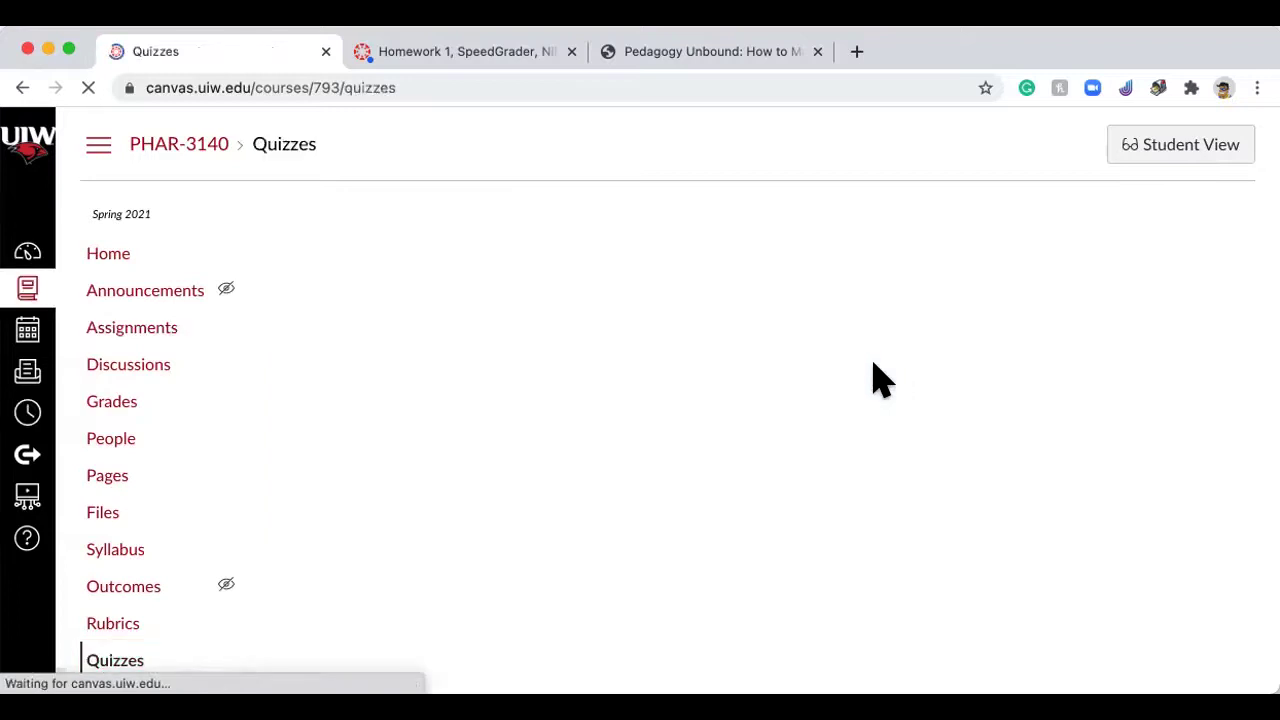
click(427, 383)
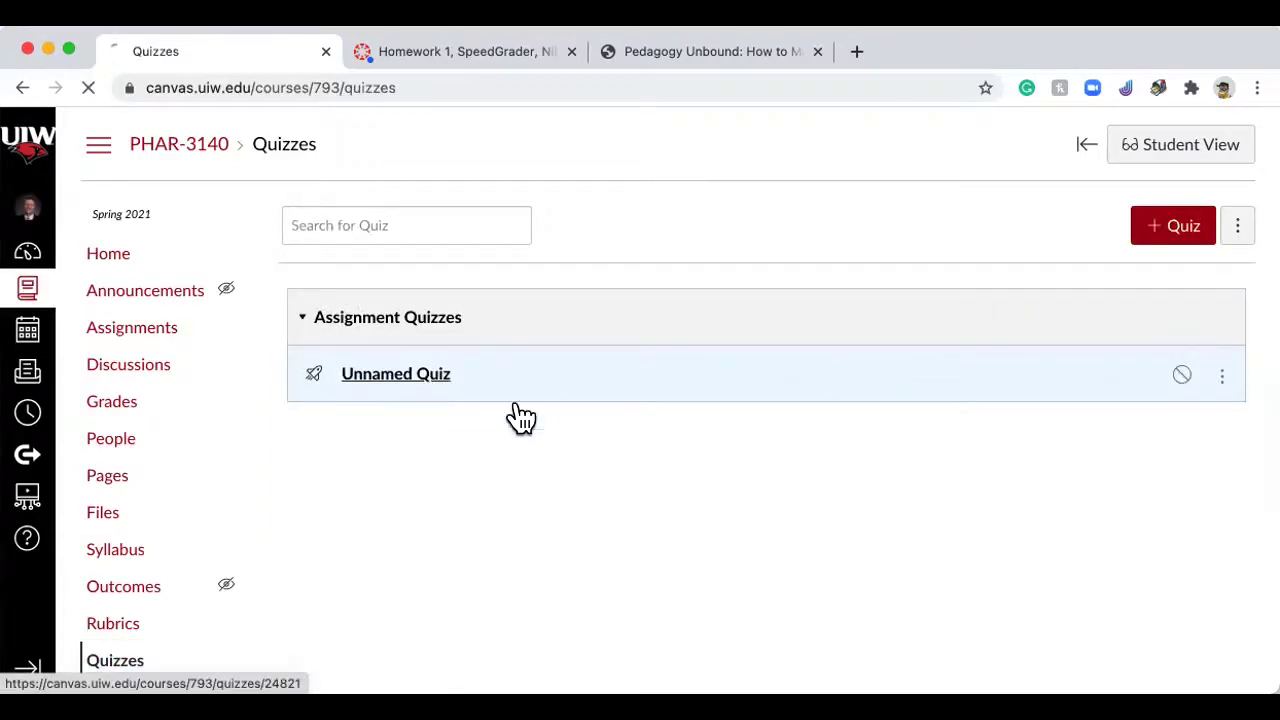
scroll(809, 266, down, 3)
scroll(806, 240, up, 3)
click(877, 228)
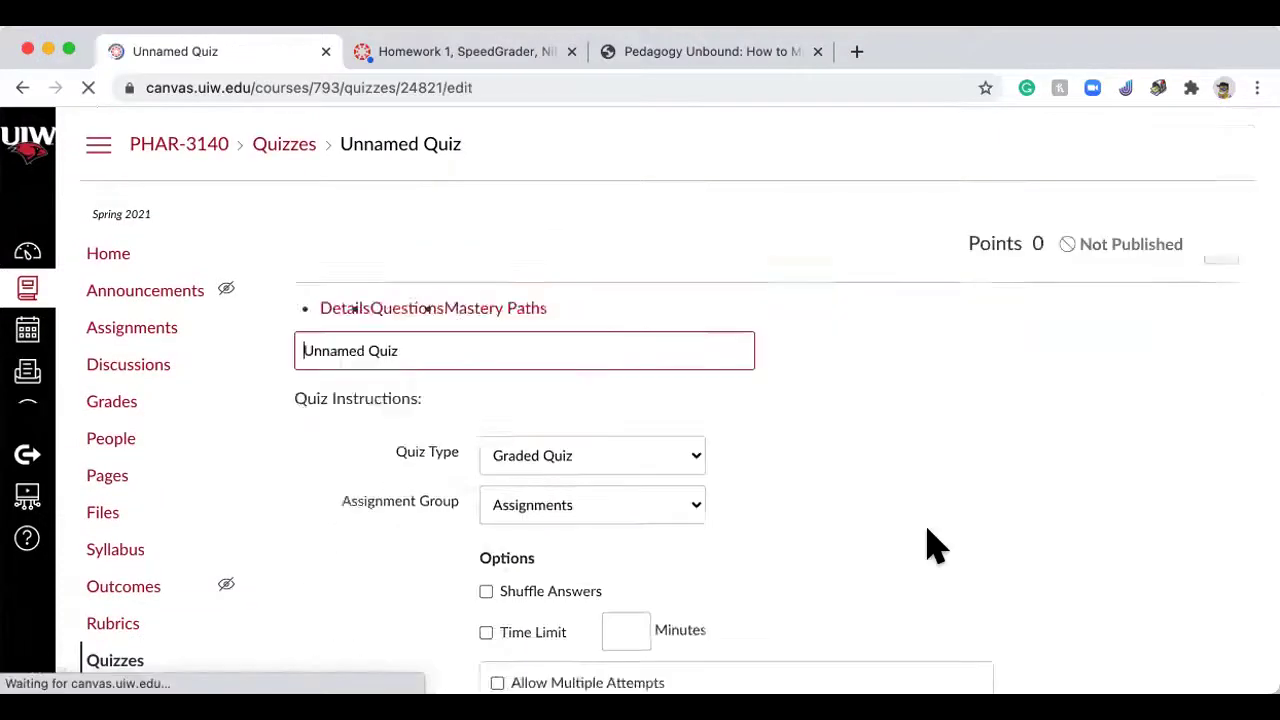
Step: Check the Unnamed Quiz's assignment group choices again without selecting a different group
scroll(925, 543, down, 5)
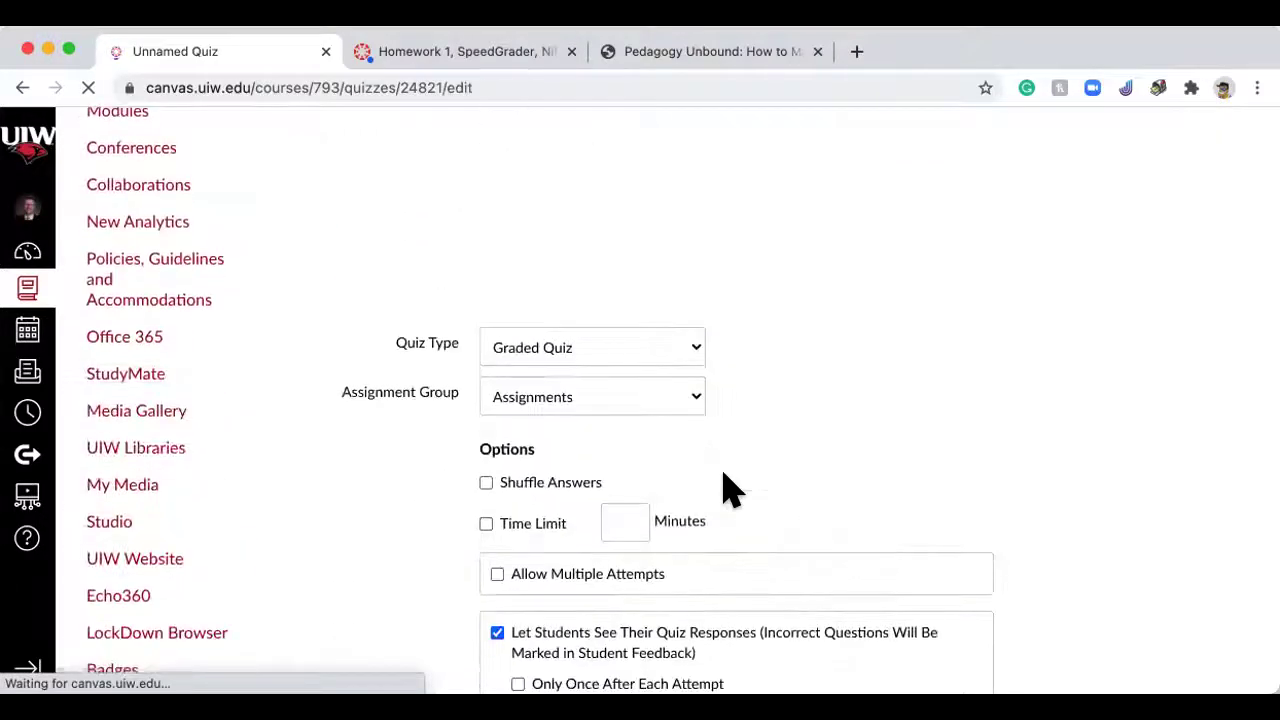
click(666, 402)
click(672, 402)
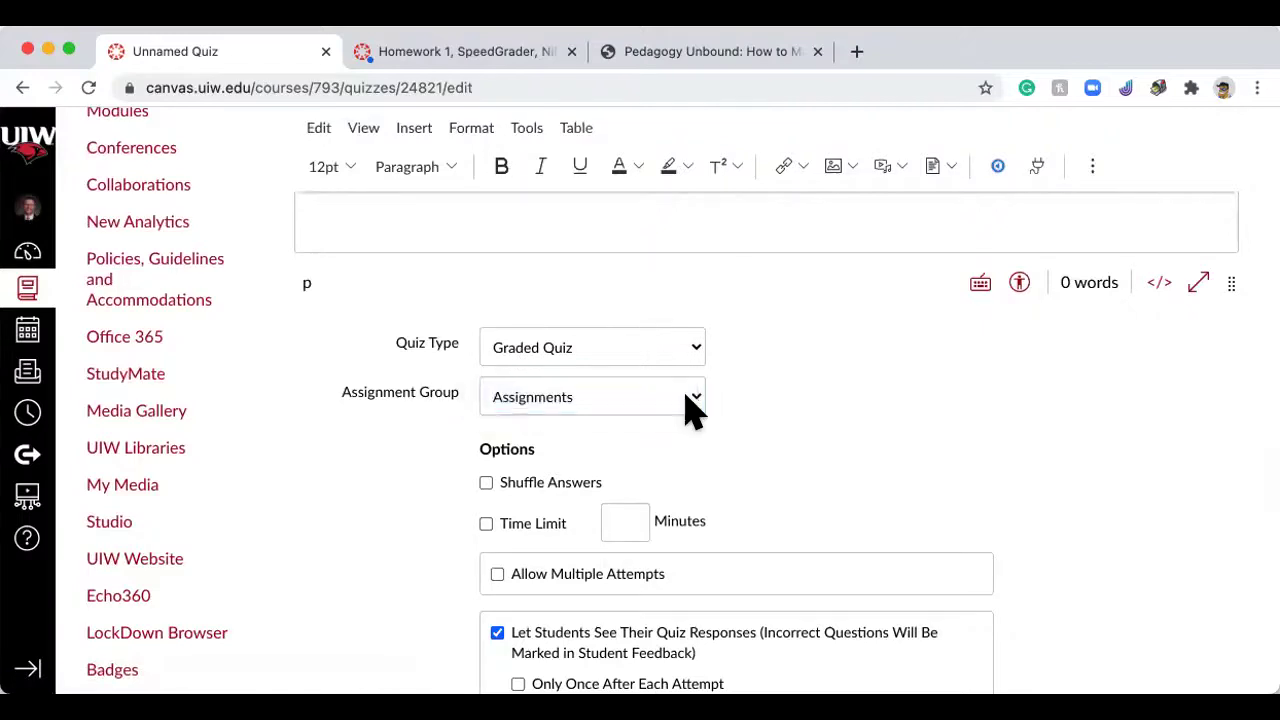
click(890, 420)
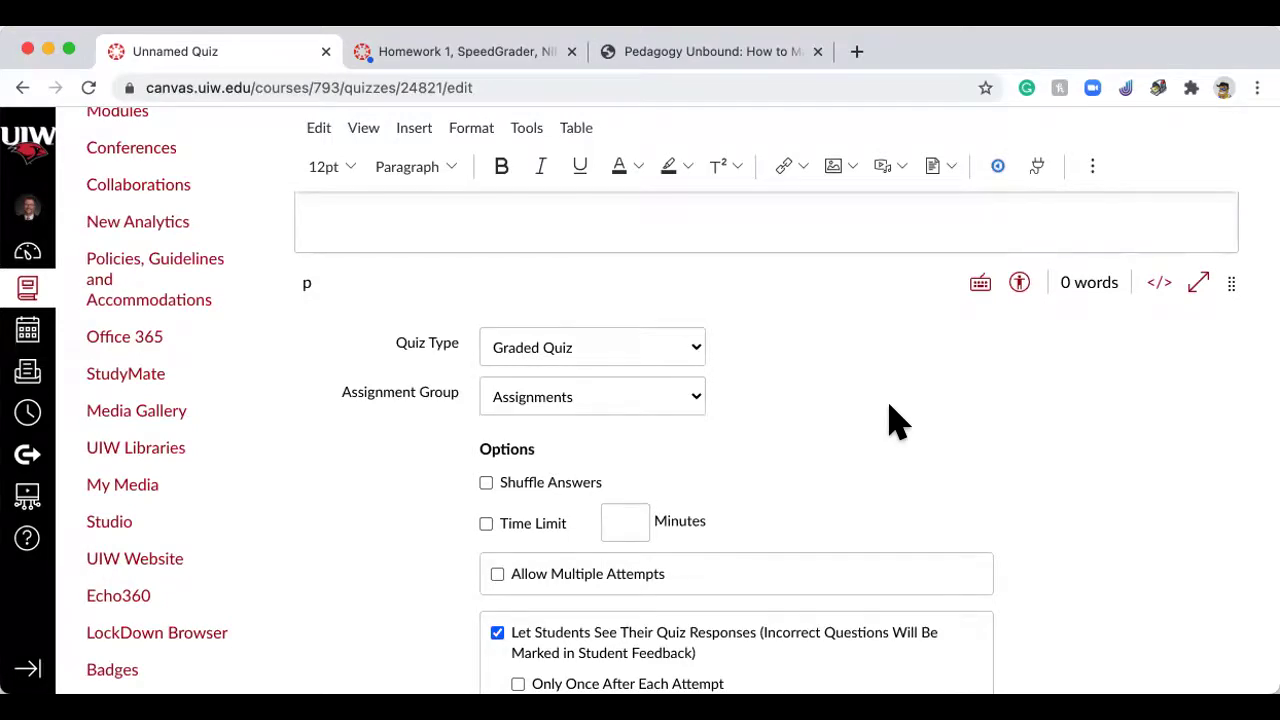
scroll(893, 418, down, 1)
scroll(893, 418, up, 4)
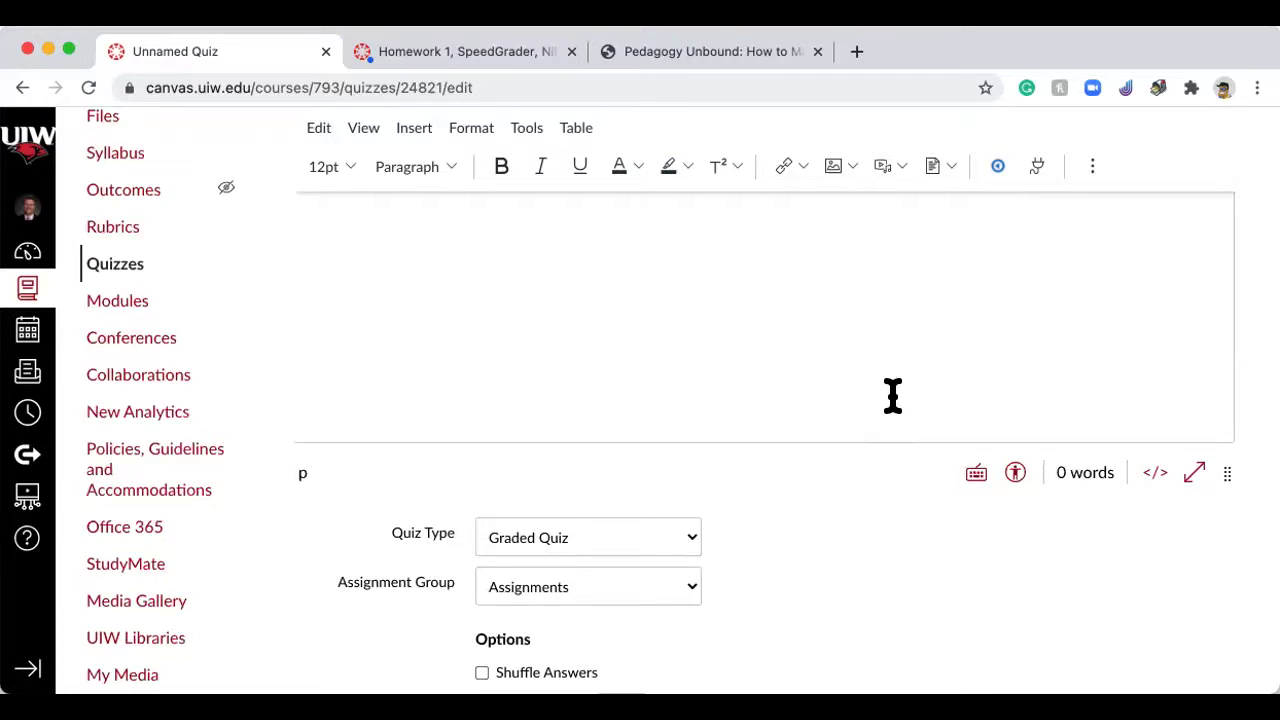
Step: Open the course home page and review the syllabus text down to the Course Summary of assignments and due dates
scroll(831, 417, up, 5)
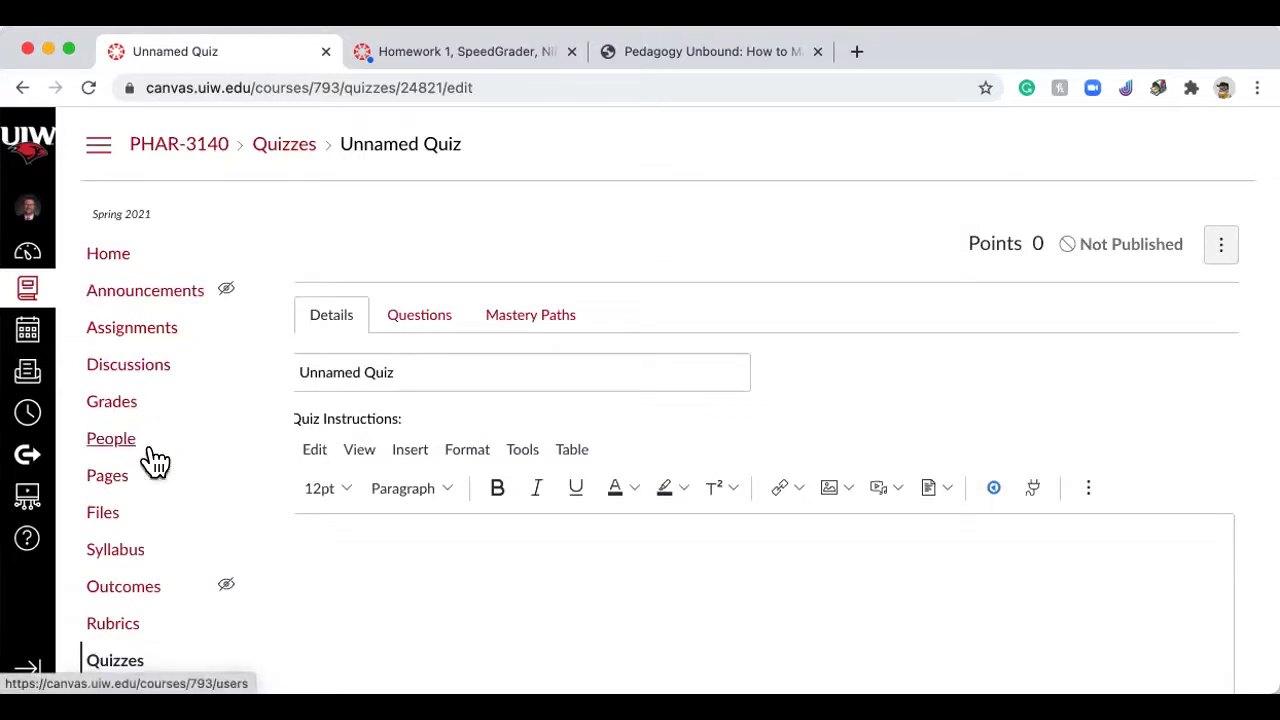
click(98, 256)
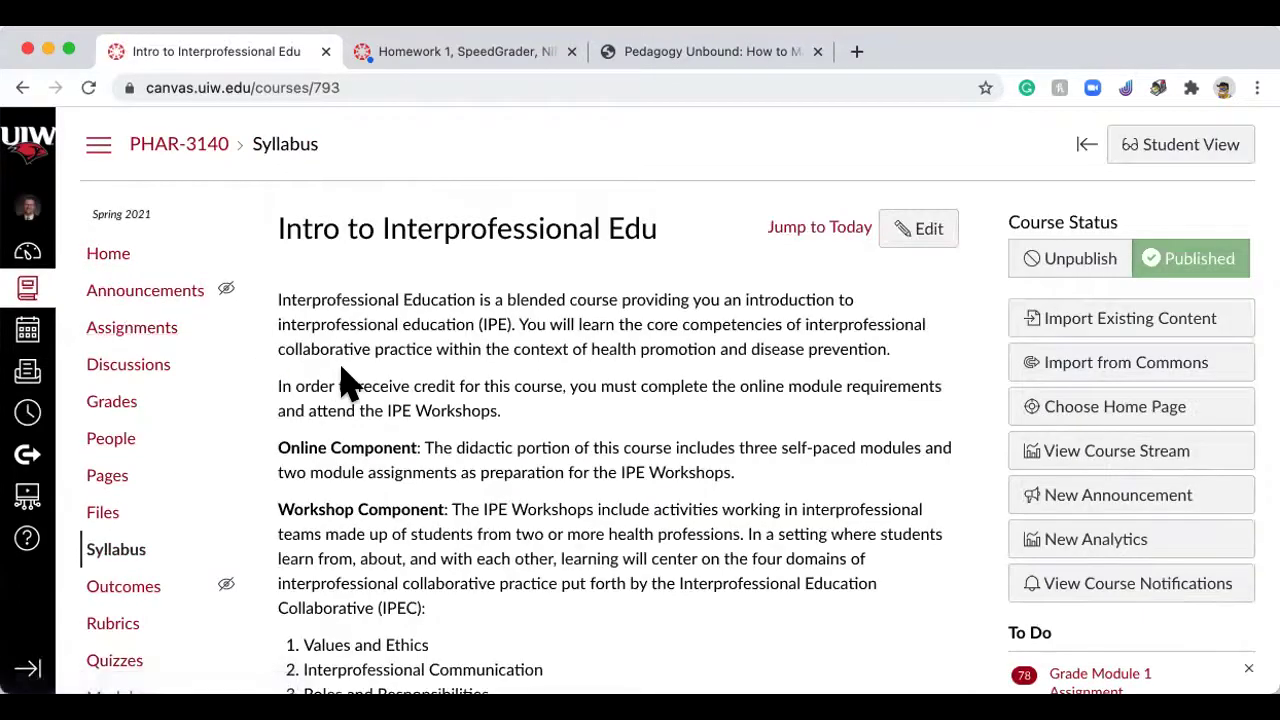
scroll(345, 380, down, 1)
scroll(345, 380, down, 3)
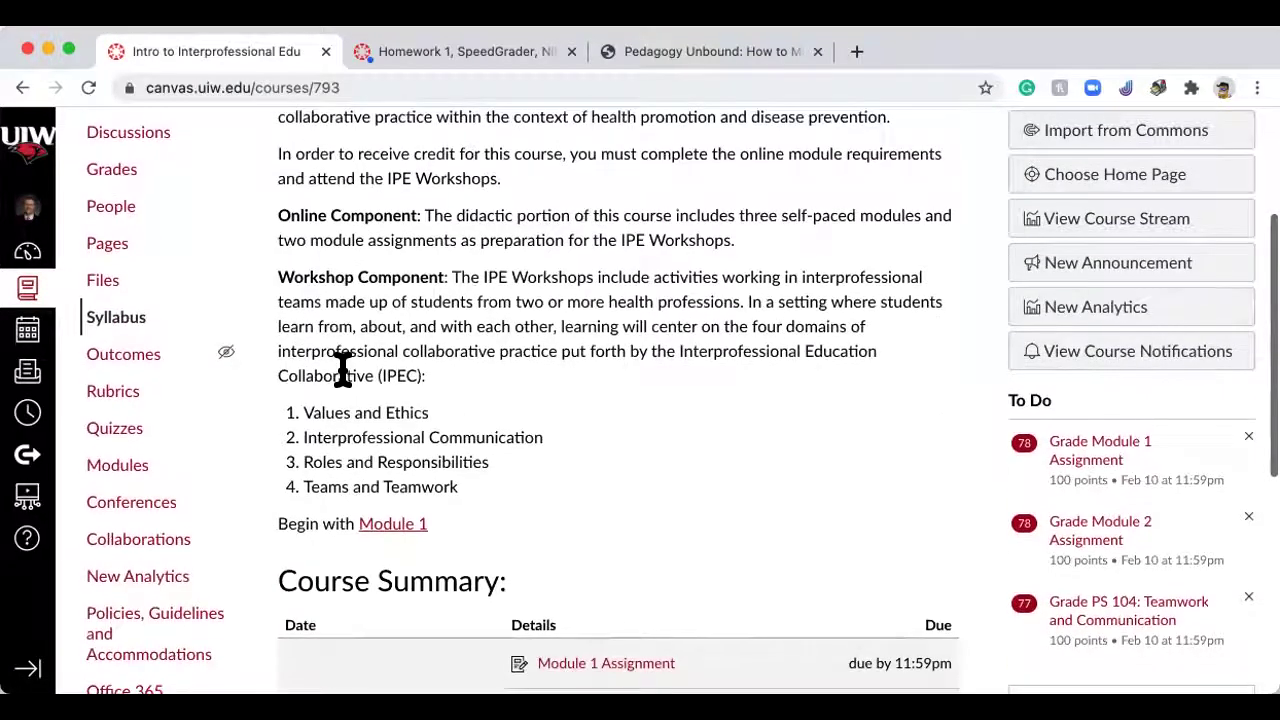
scroll(343, 368, down, 3)
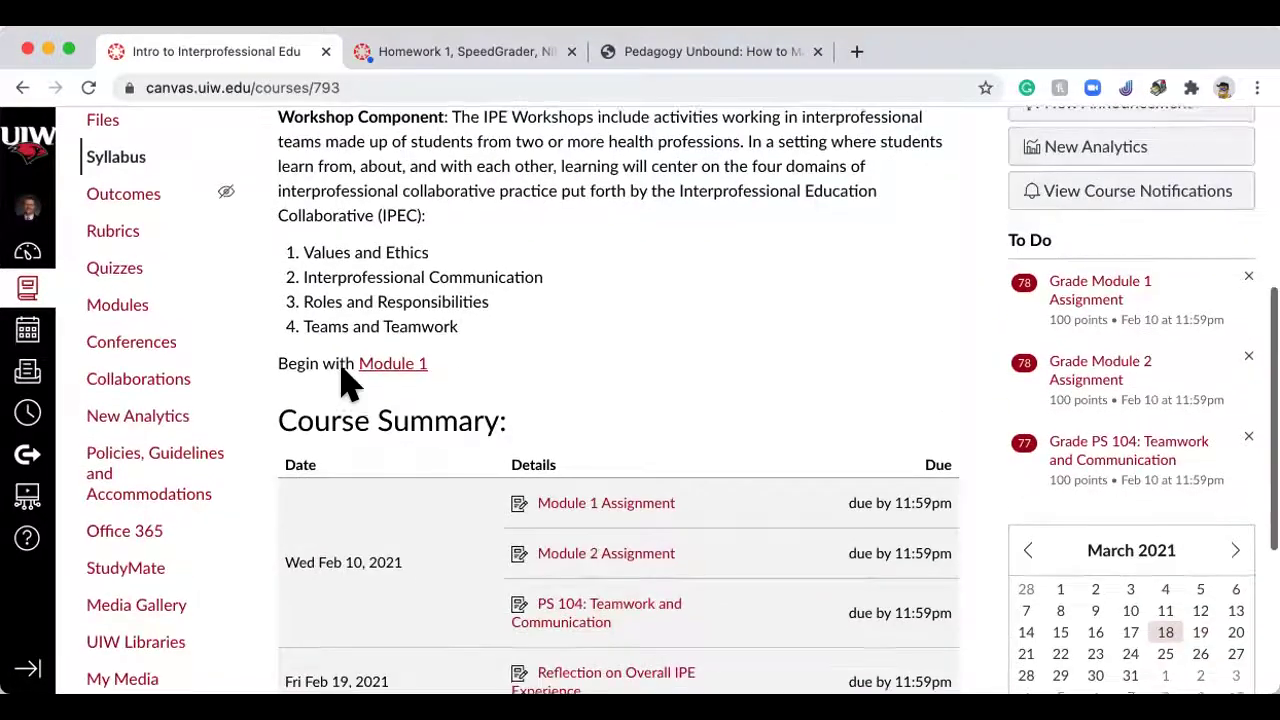
scroll(345, 375, down, 2)
scroll(345, 382, down, 1)
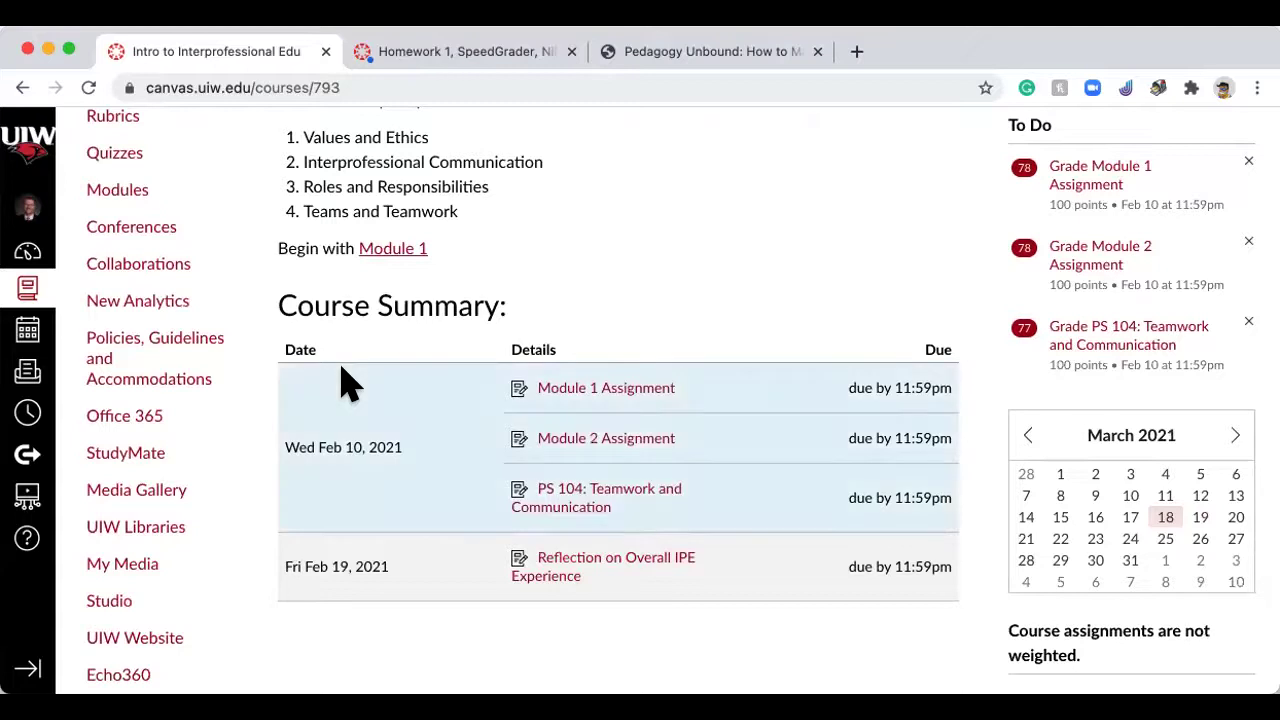
Step: Examine the Course Summary of assignments and due dates, highlighting its heading and the Syllabus page title
scroll(370, 386, down, 2)
scroll(371, 386, up, 2)
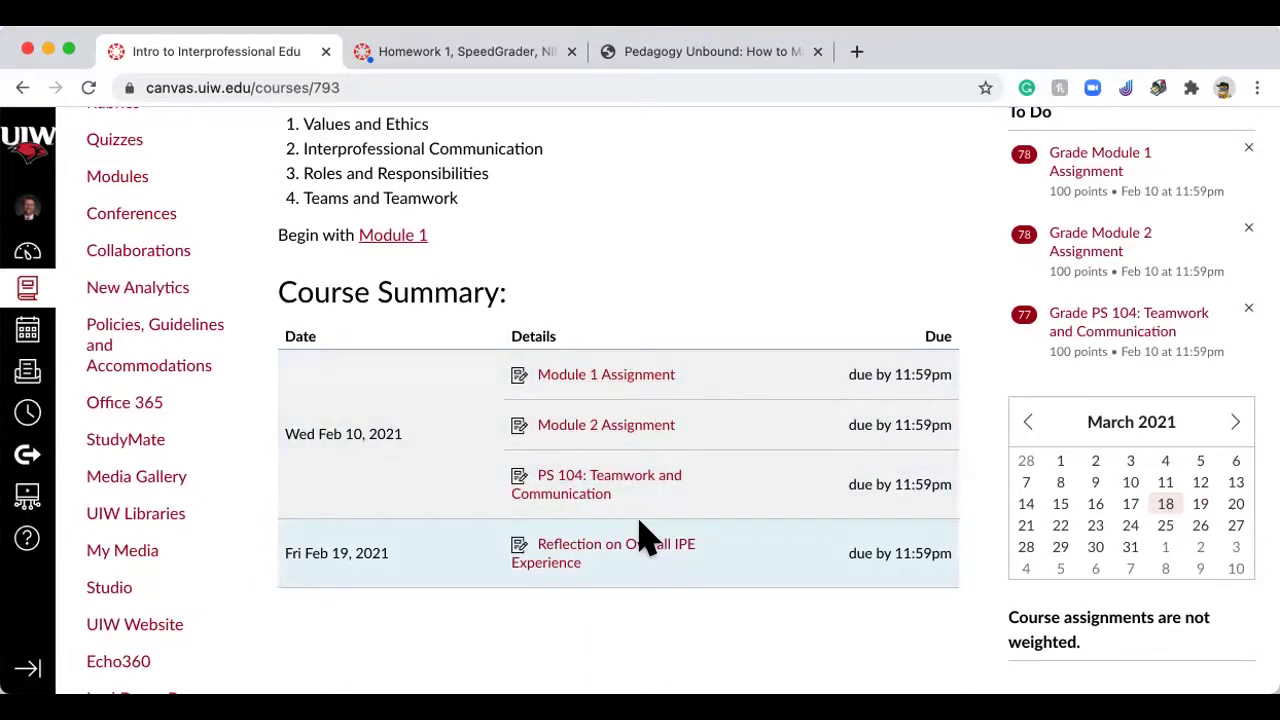
drag(277, 300, 651, 309)
scroll(651, 309, up, 5)
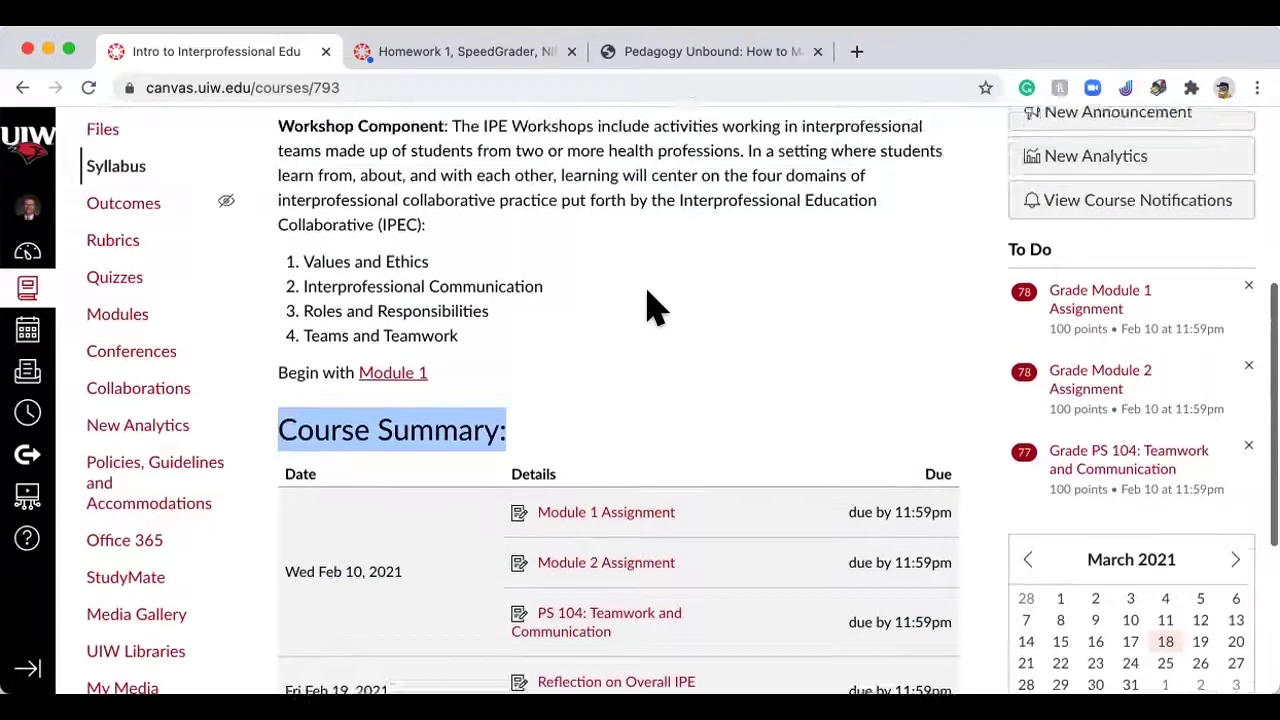
scroll(651, 309, up, 4)
drag(316, 146, 255, 140)
Step: Switch the syllabus calendar to February 2021 and select February 10 to highlight that day's assignments in the Course Summary
scroll(480, 282, down, 5)
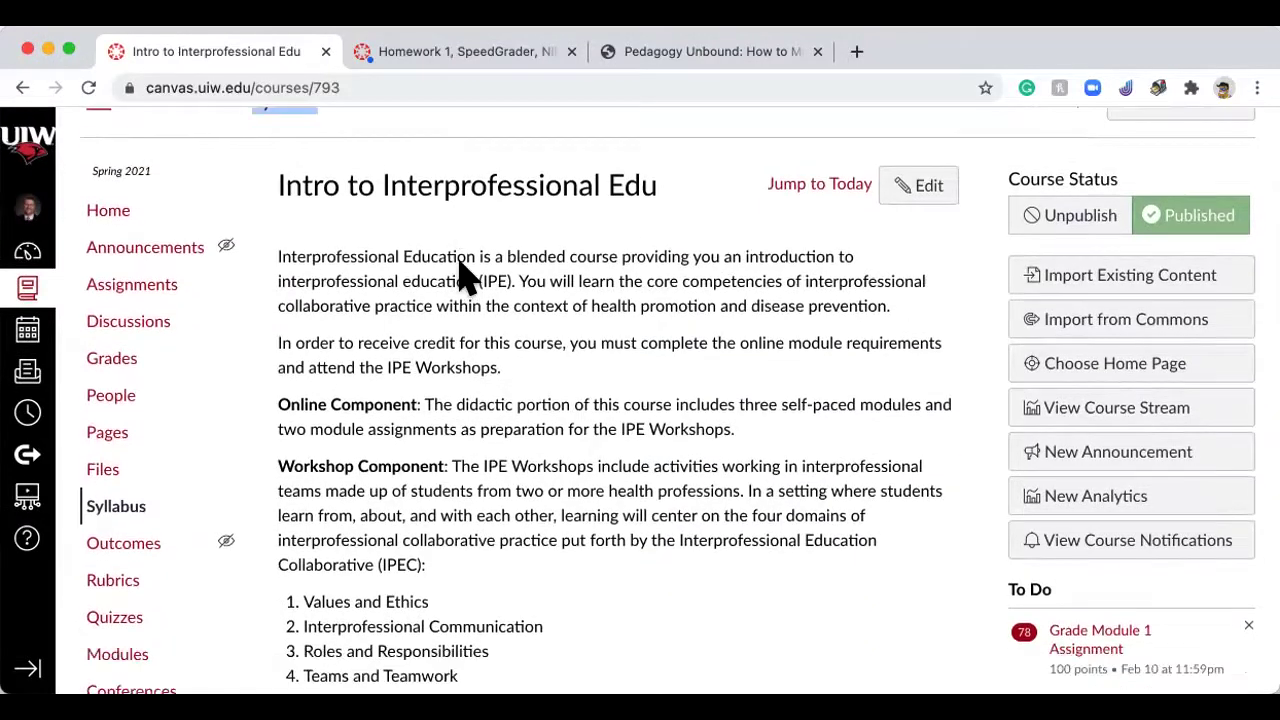
scroll(505, 288, down, 1)
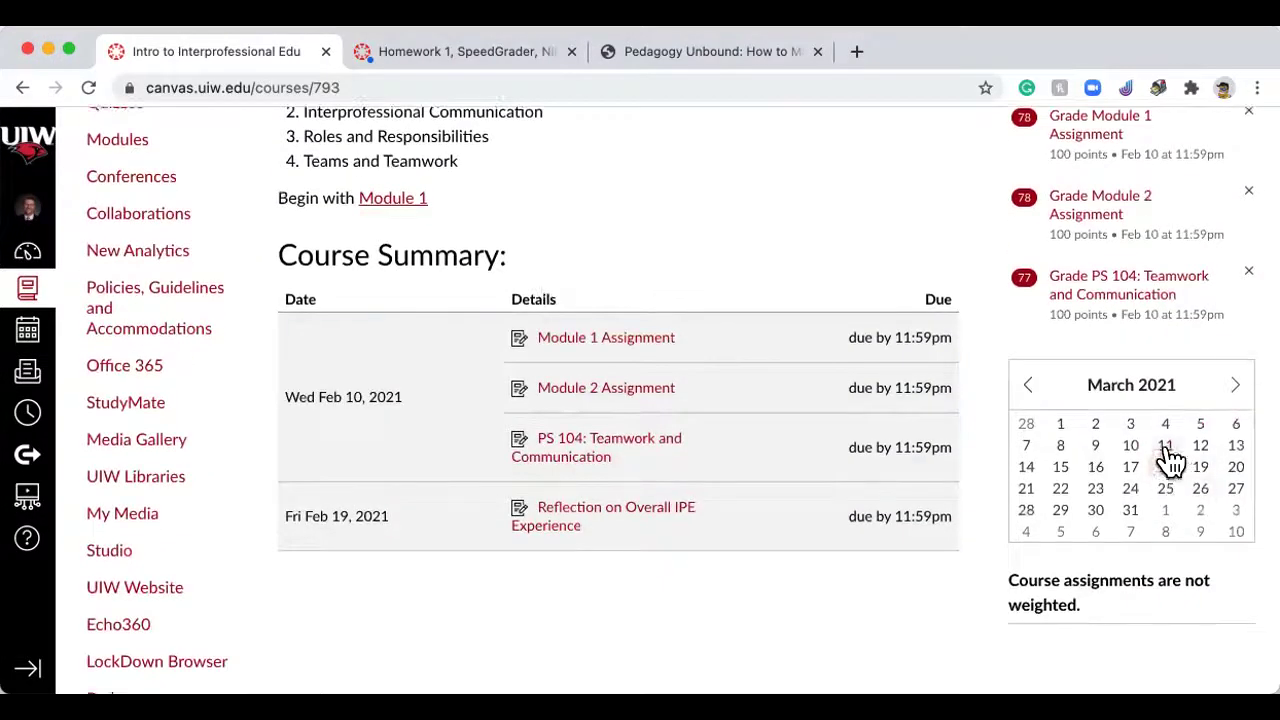
scroll(1183, 508, down, 1)
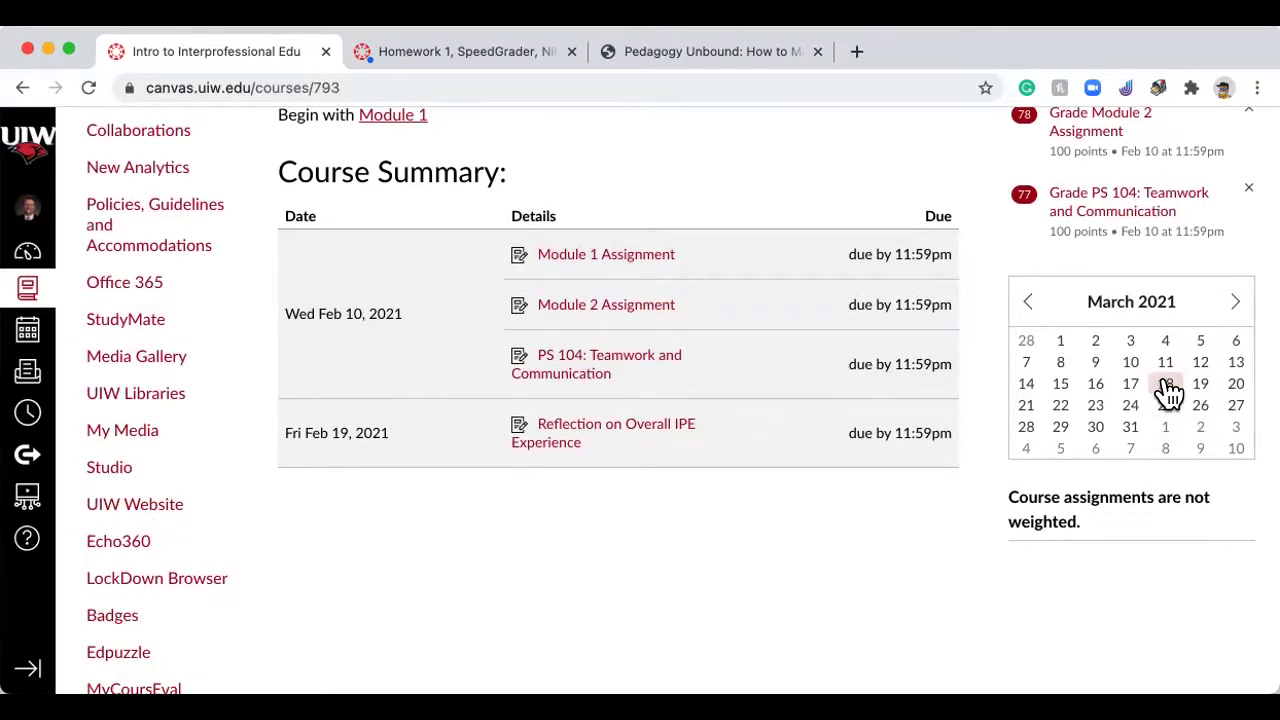
click(1024, 303)
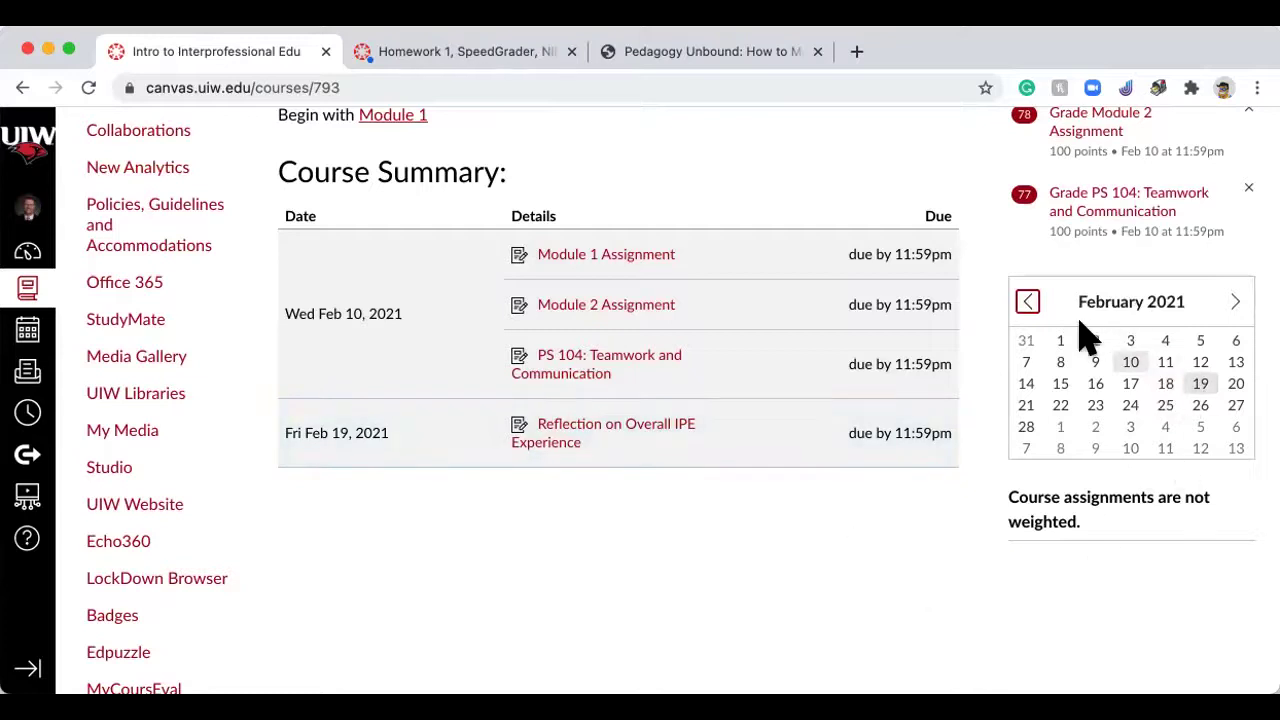
scroll(1075, 395, up, 1)
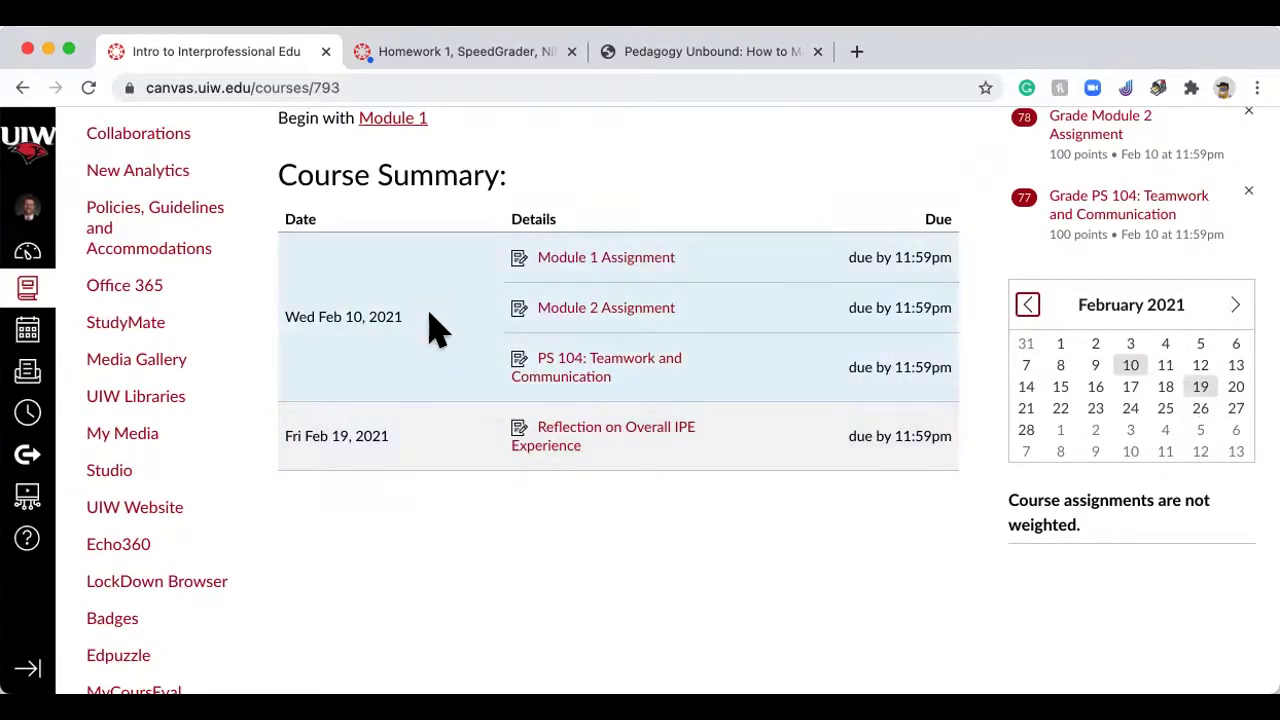
click(1131, 367)
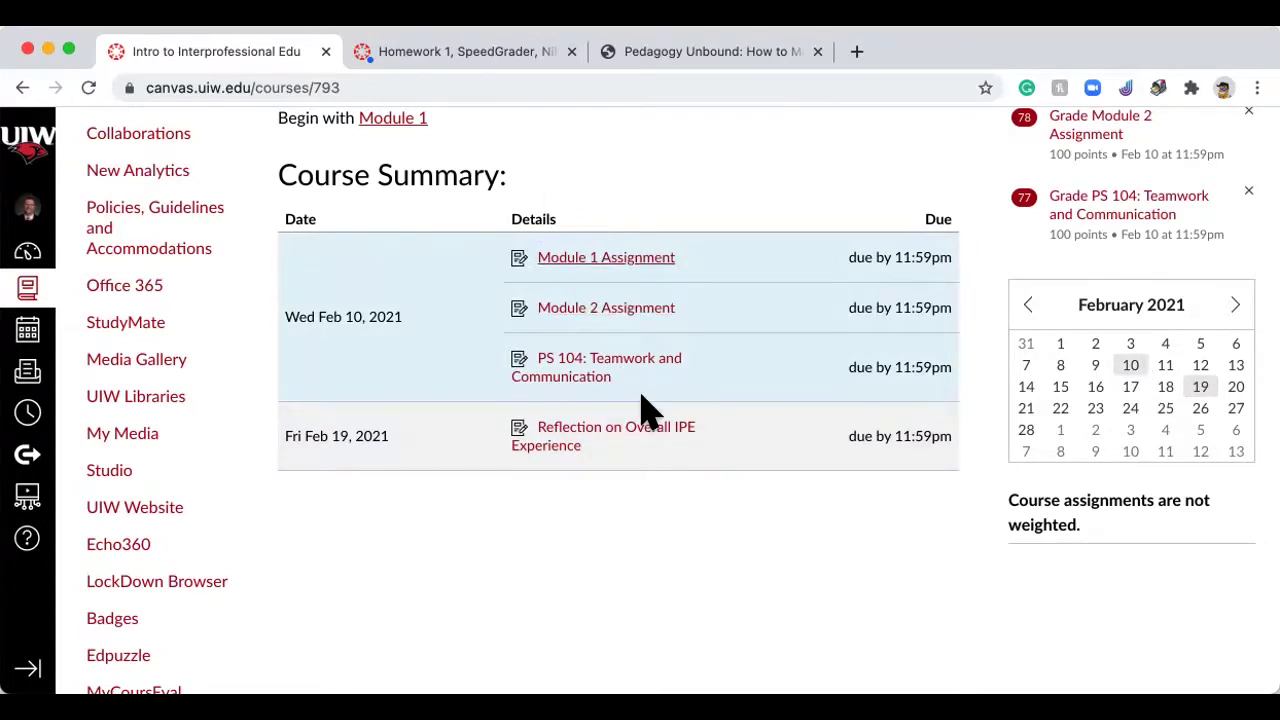
scroll(648, 360, down, 2)
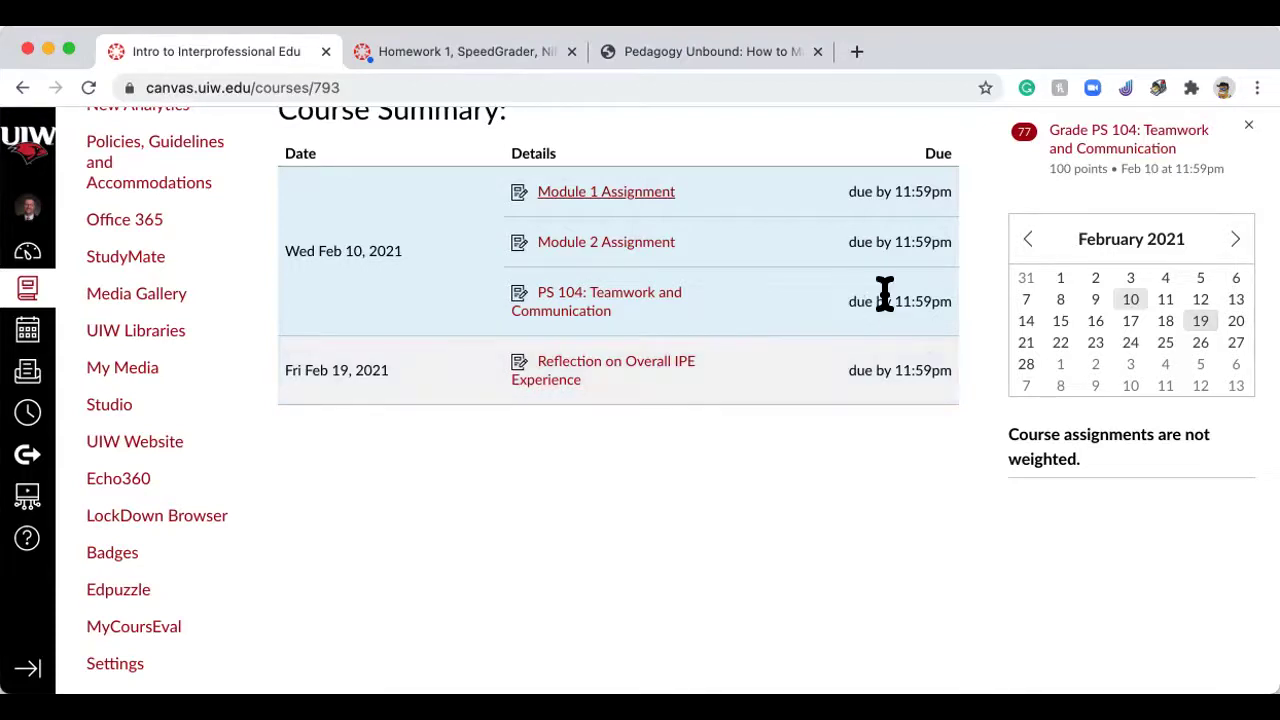
Step: Examine the course home page's To Do list of assignments to grade, along with the course options above it
scroll(993, 432, up, 4)
scroll(1000, 432, up, 1)
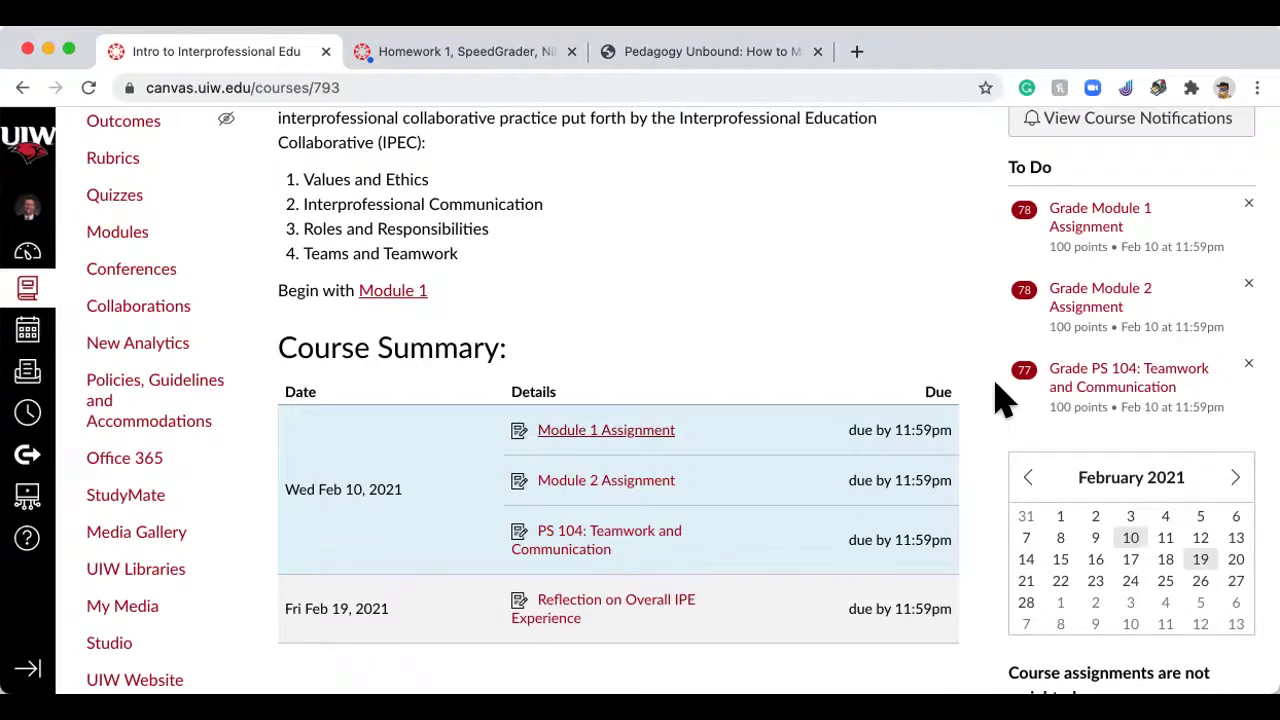
scroll(975, 387, up, 3)
scroll(975, 387, up, 2)
scroll(975, 387, down, 5)
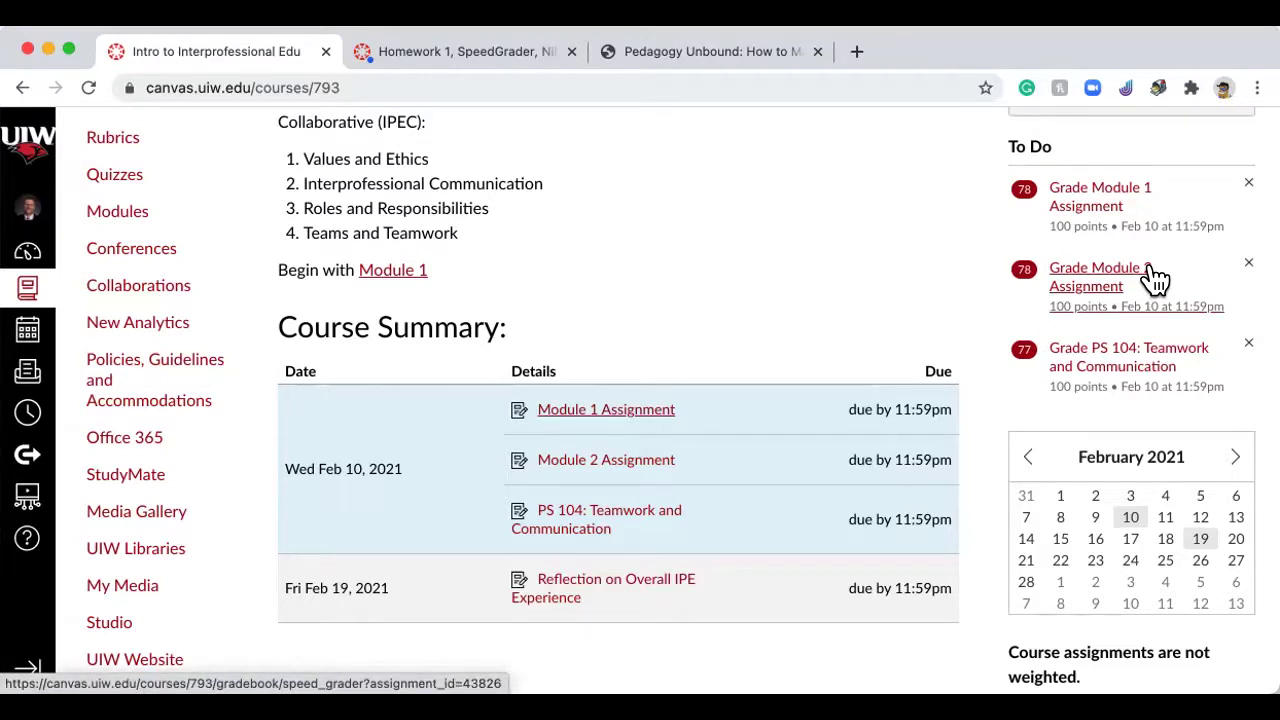
scroll(829, 200, up, 10)
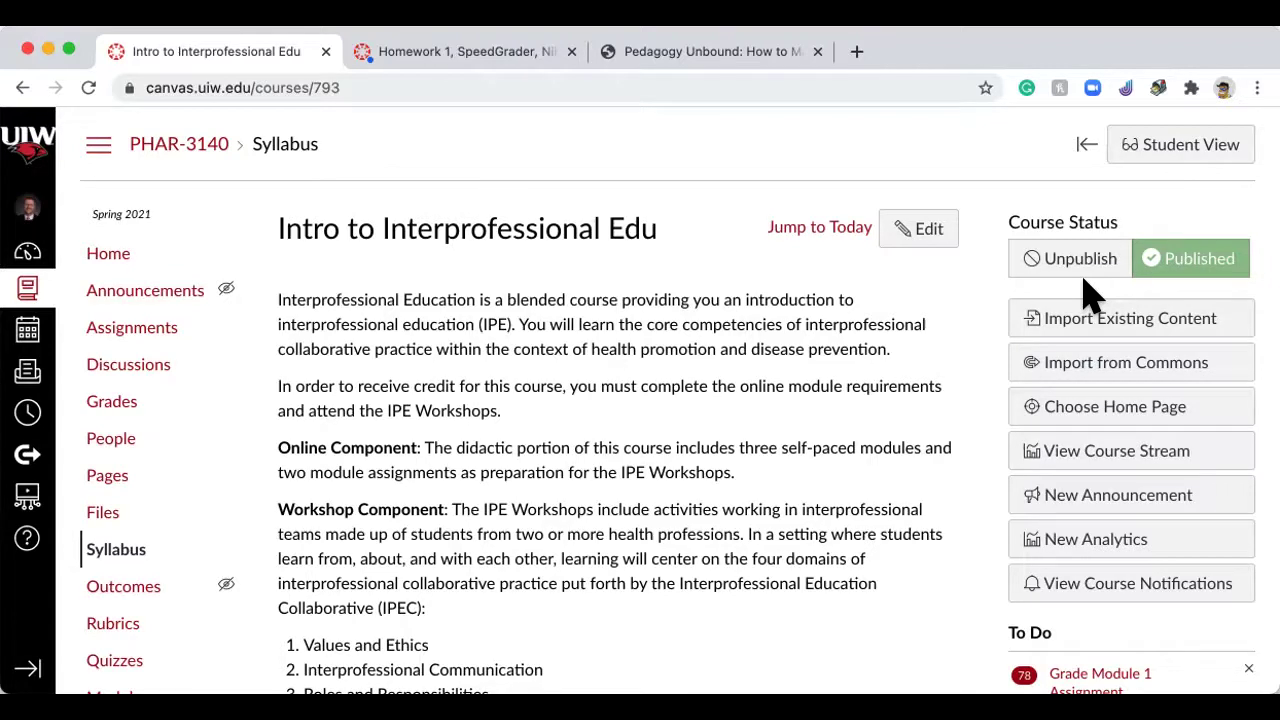
scroll(1066, 334, down, 5)
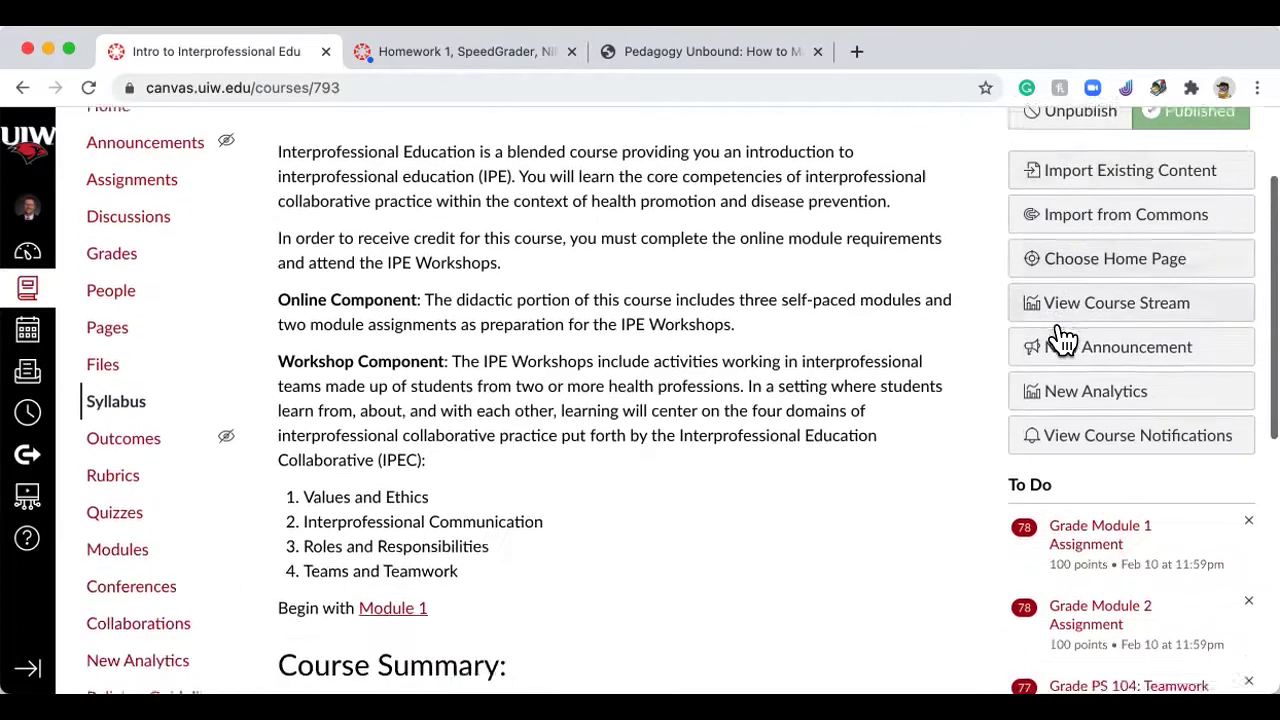
scroll(890, 400, down, 1)
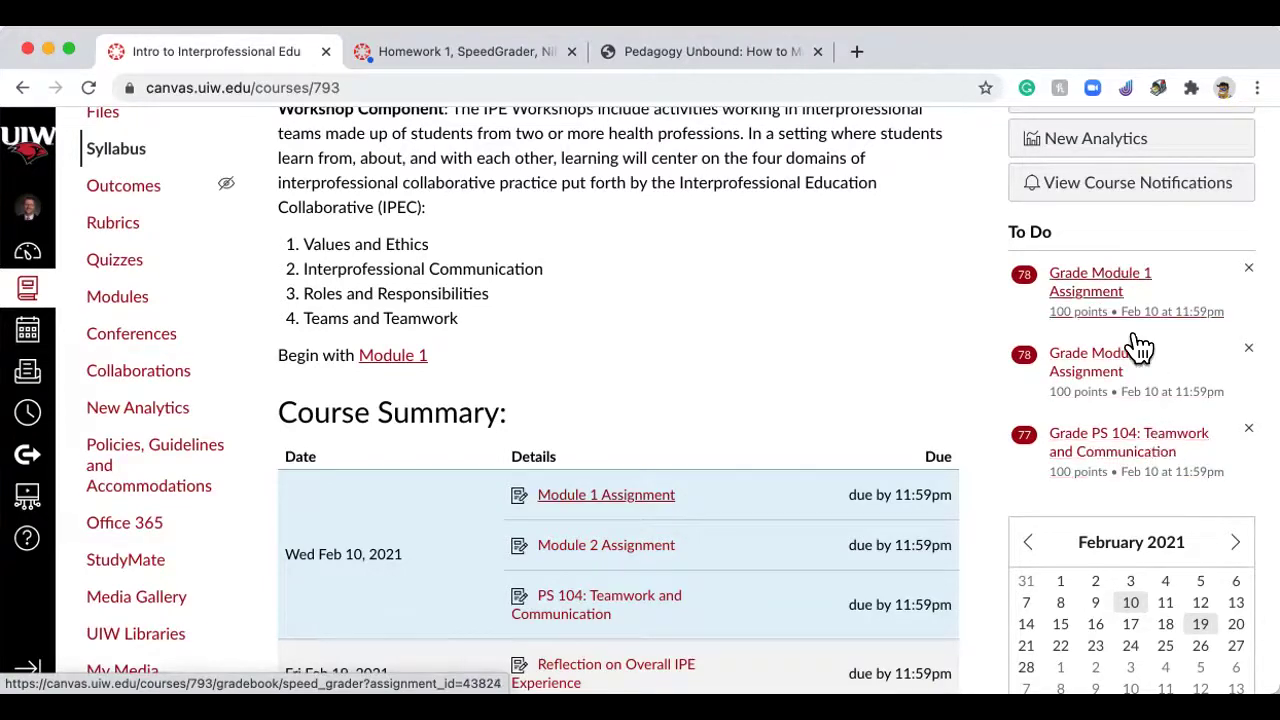
scroll(1182, 455, down, 1)
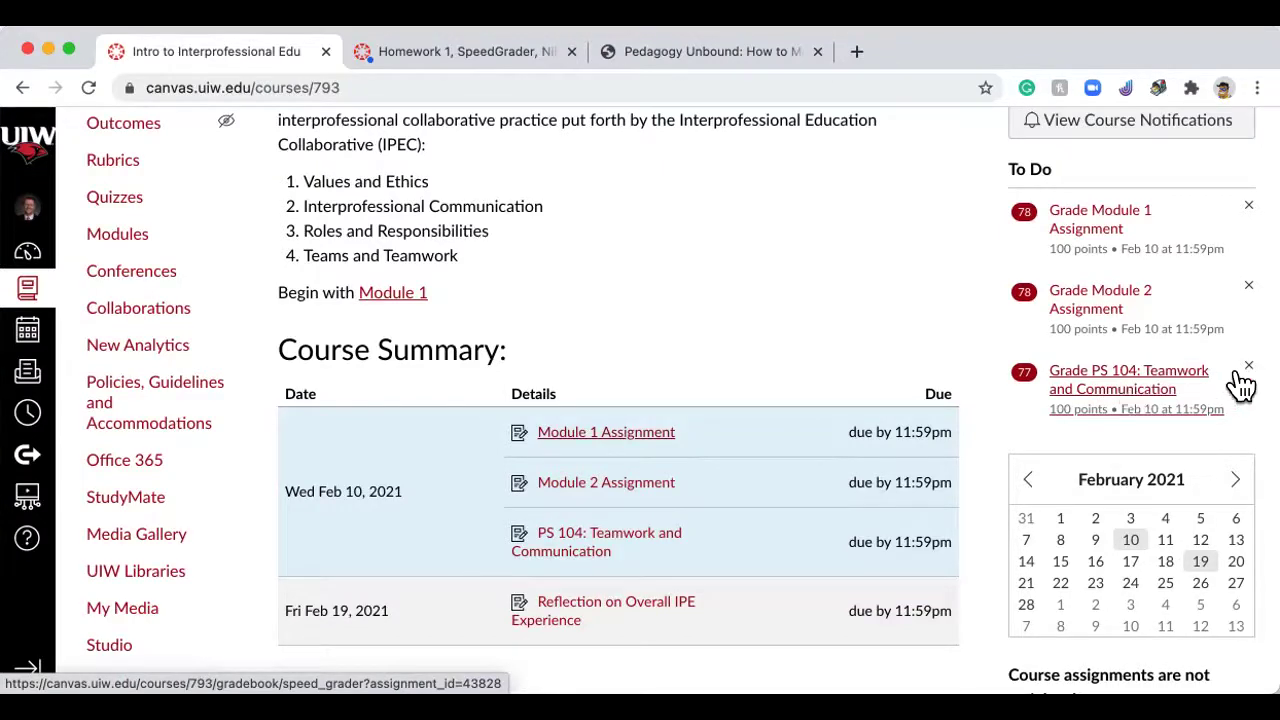
scroll(934, 377, up, 5)
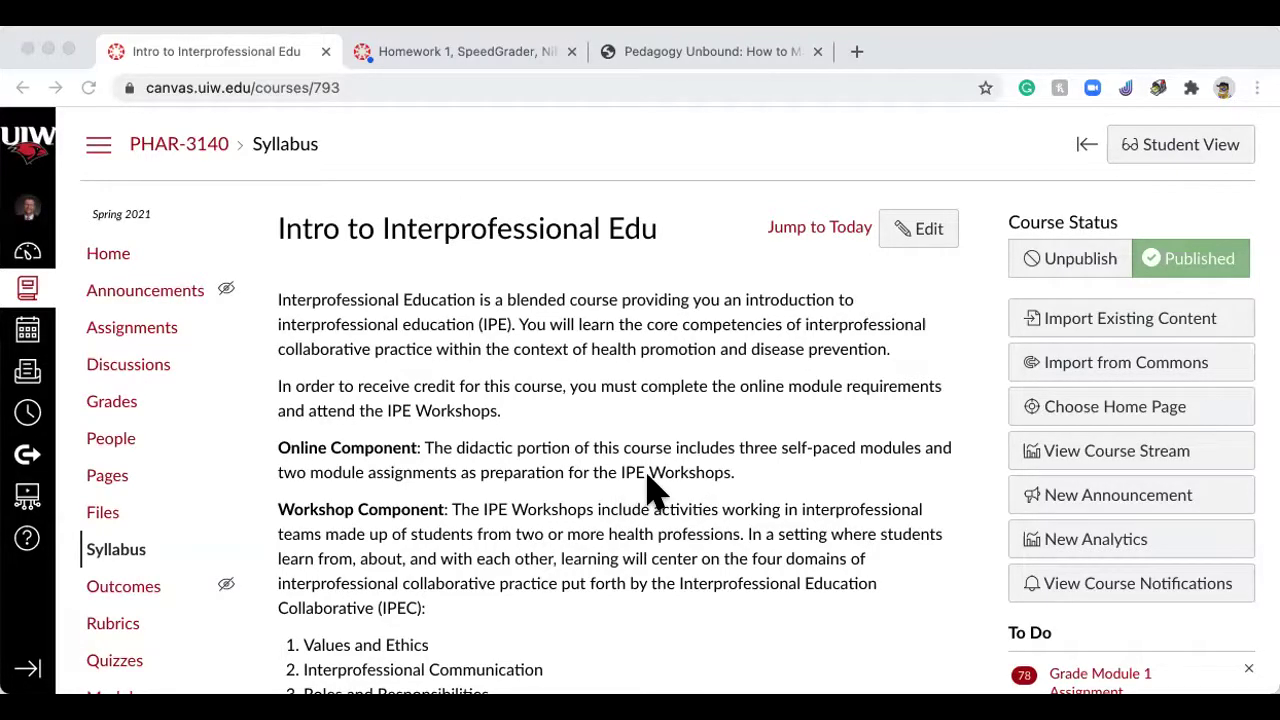
Step: Open the Module 1 Assignment from the course's assignments list for editing
click(138, 340)
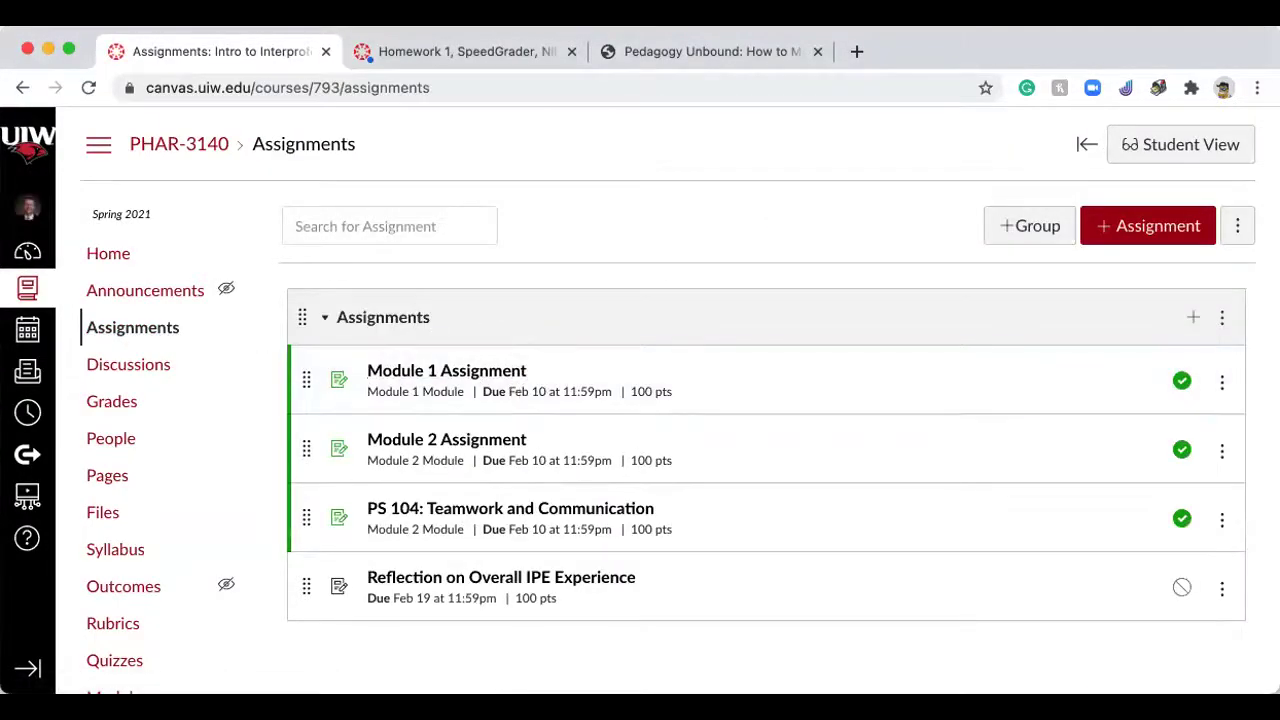
click(458, 380)
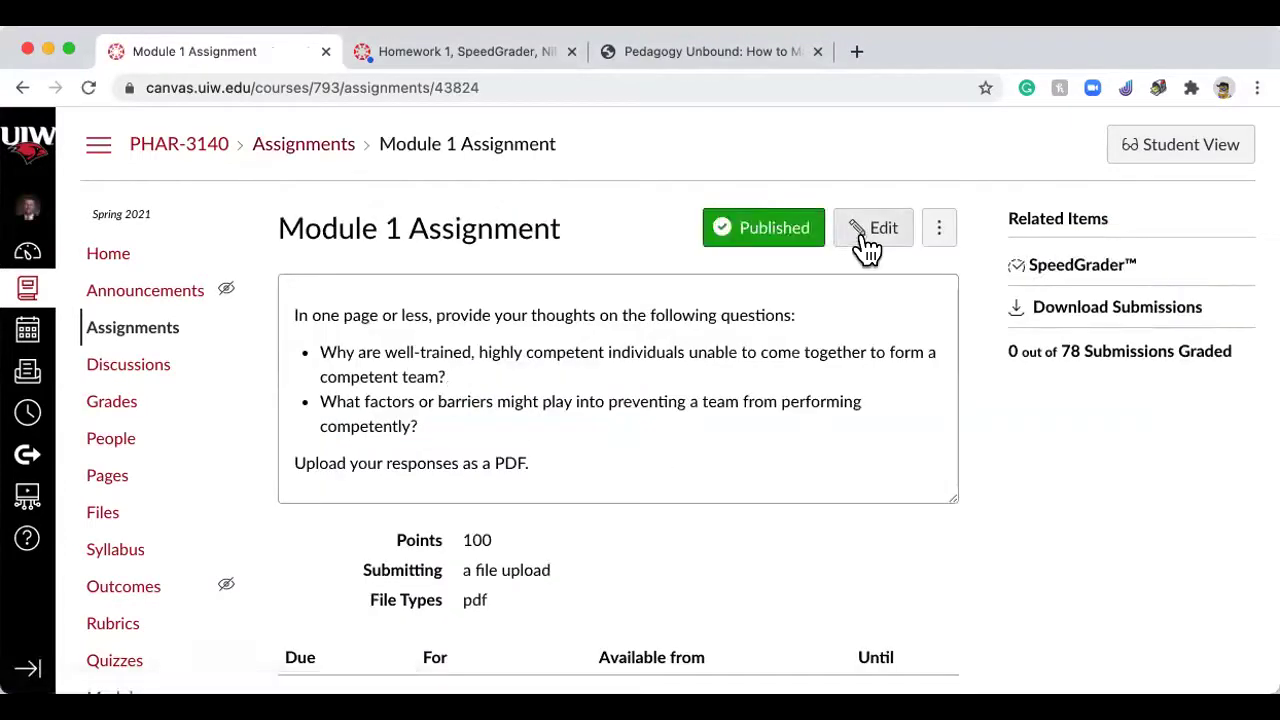
click(862, 240)
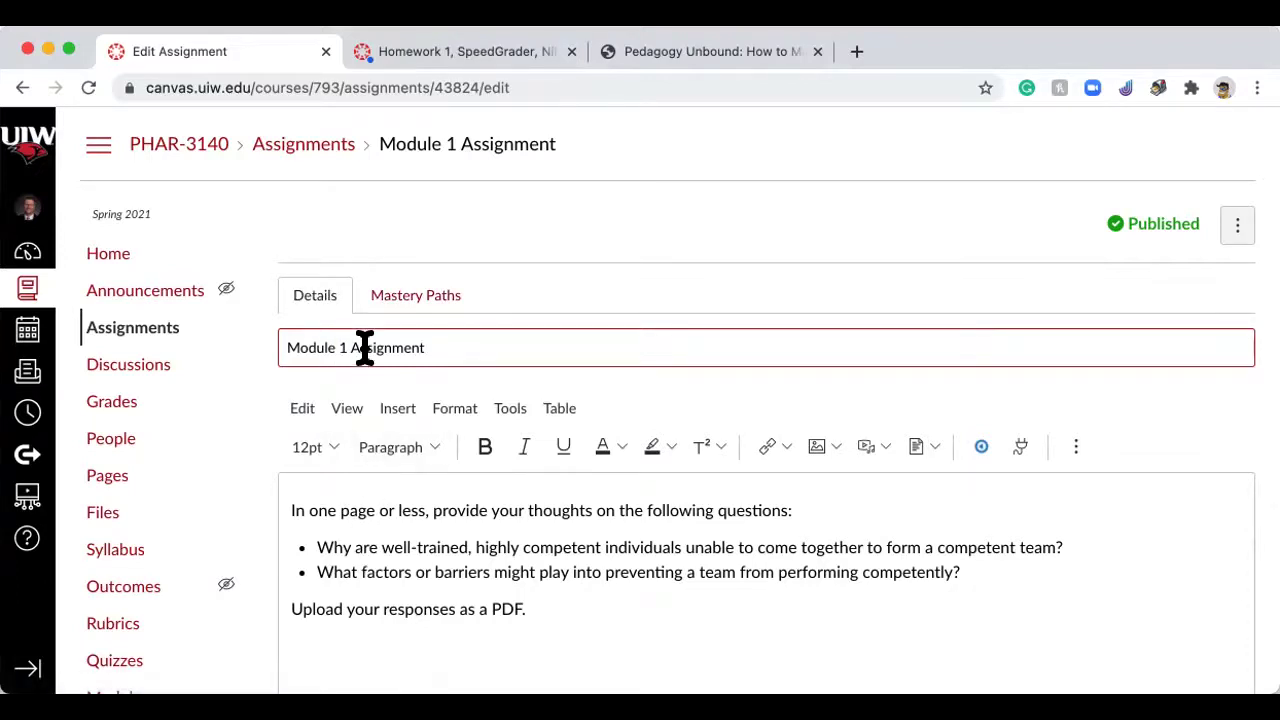
Step: Review the Module 1 Assignment's Mastery Paths score ranges, and leave the editor for the course home page without saving
click(410, 299)
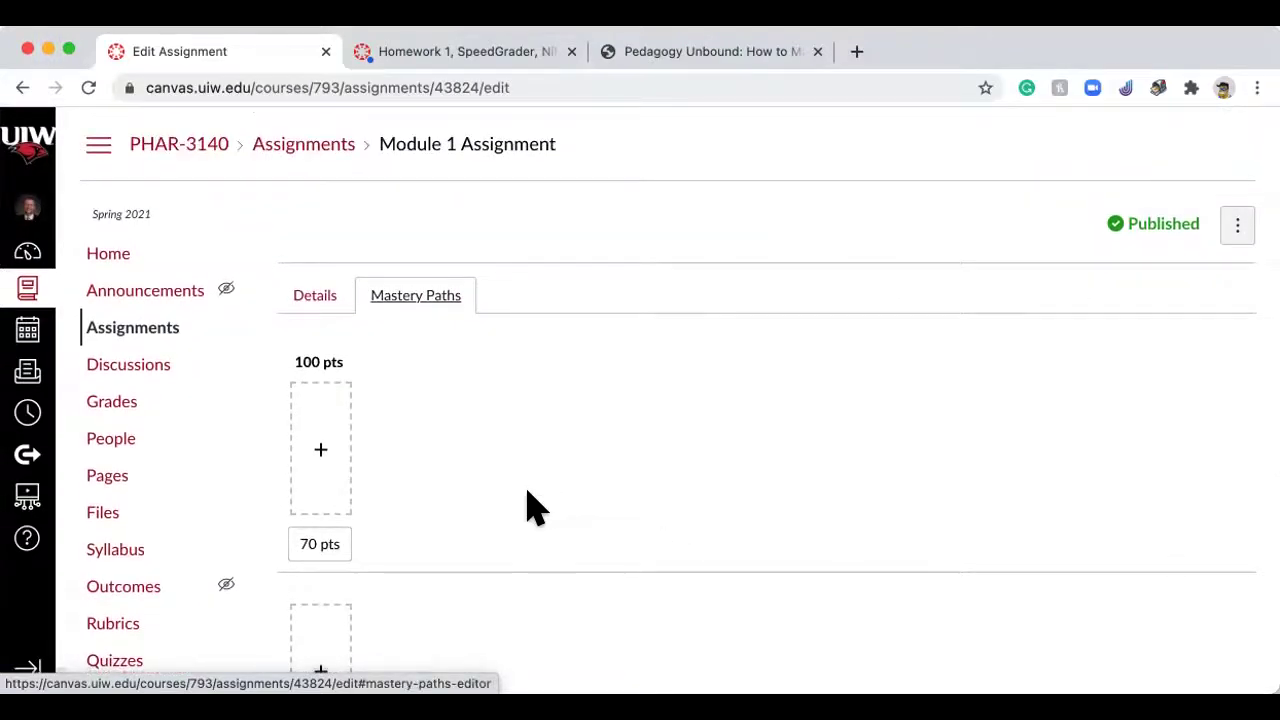
scroll(484, 510, down, 5)
scroll(484, 510, down, 2)
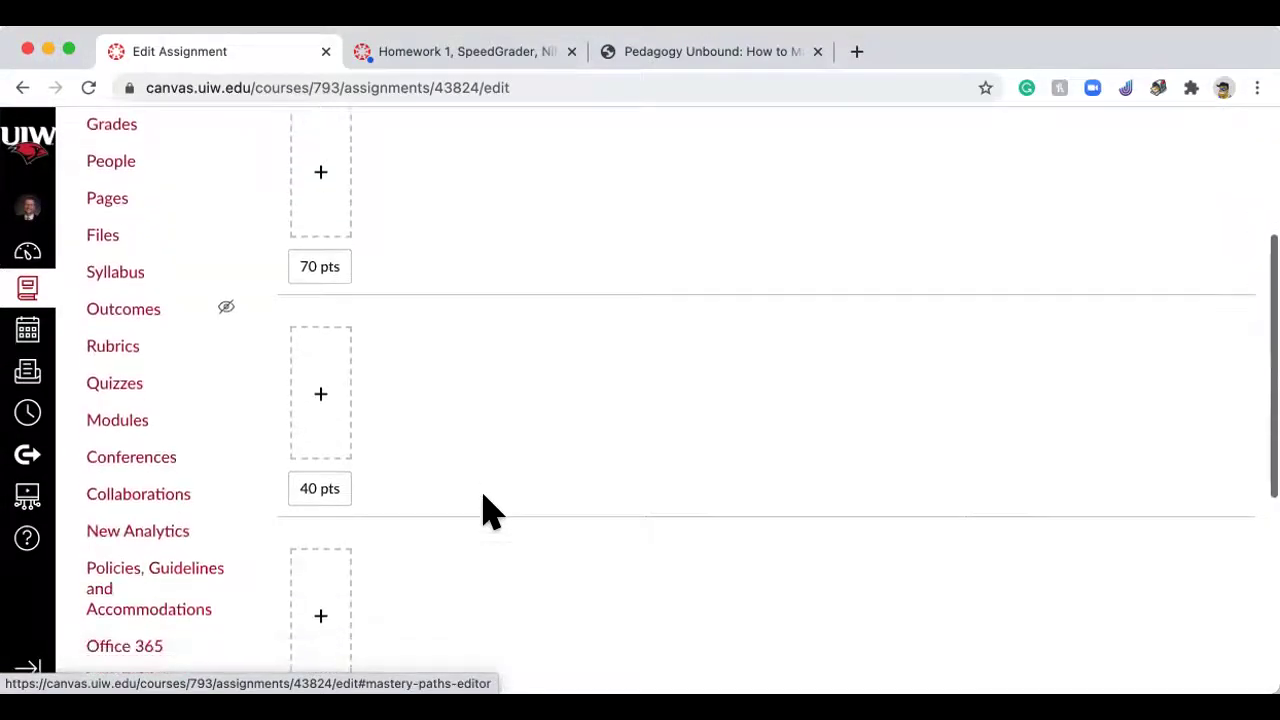
scroll(484, 510, up, 5)
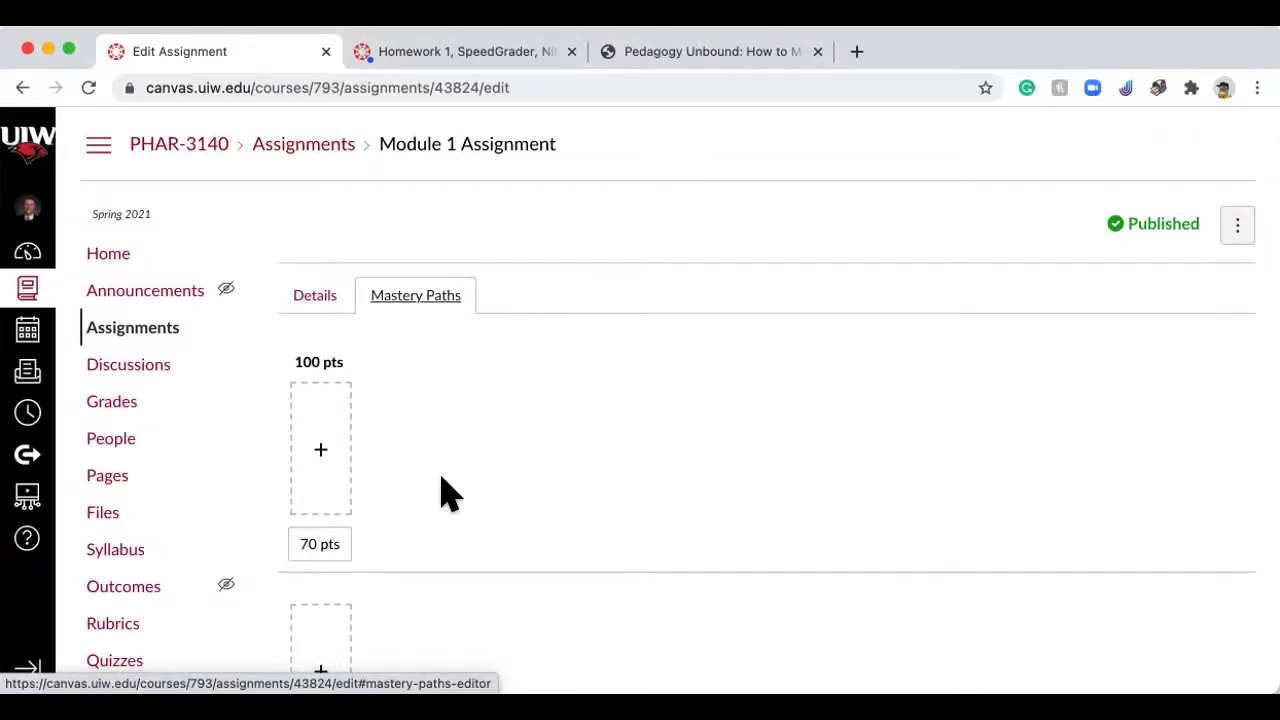
scroll(447, 493, down, 1)
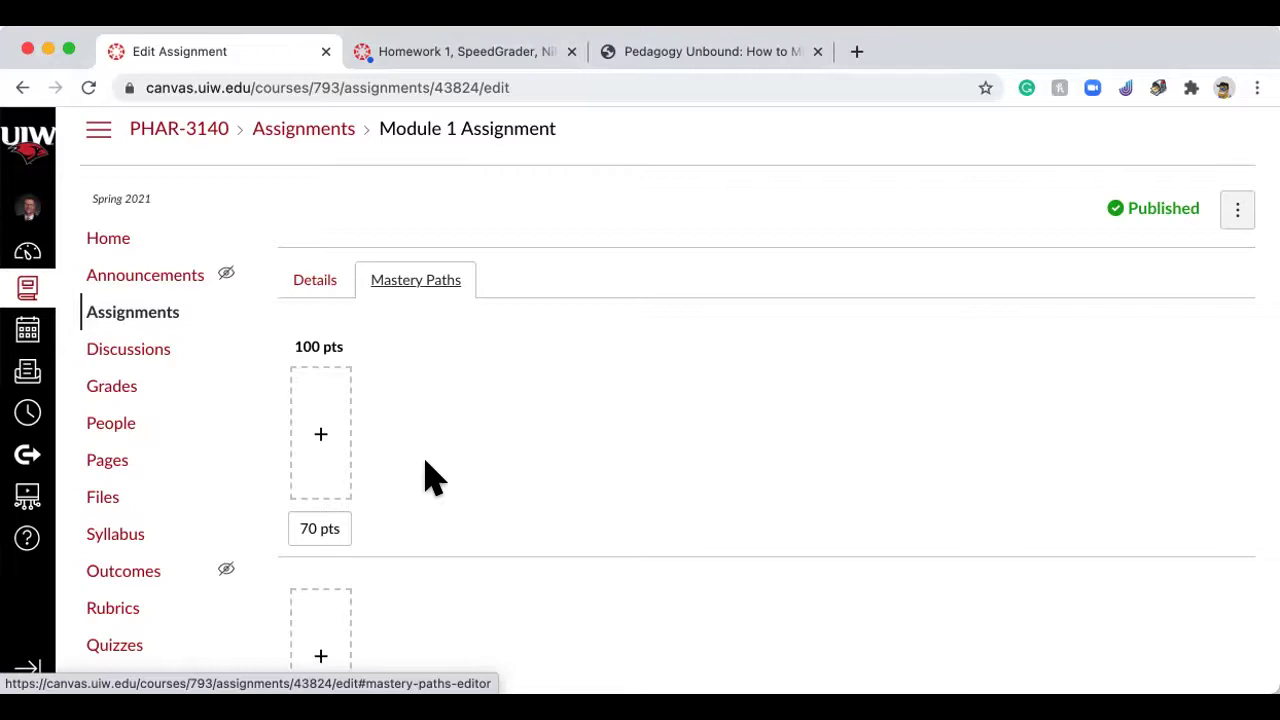
scroll(420, 370, down, 1)
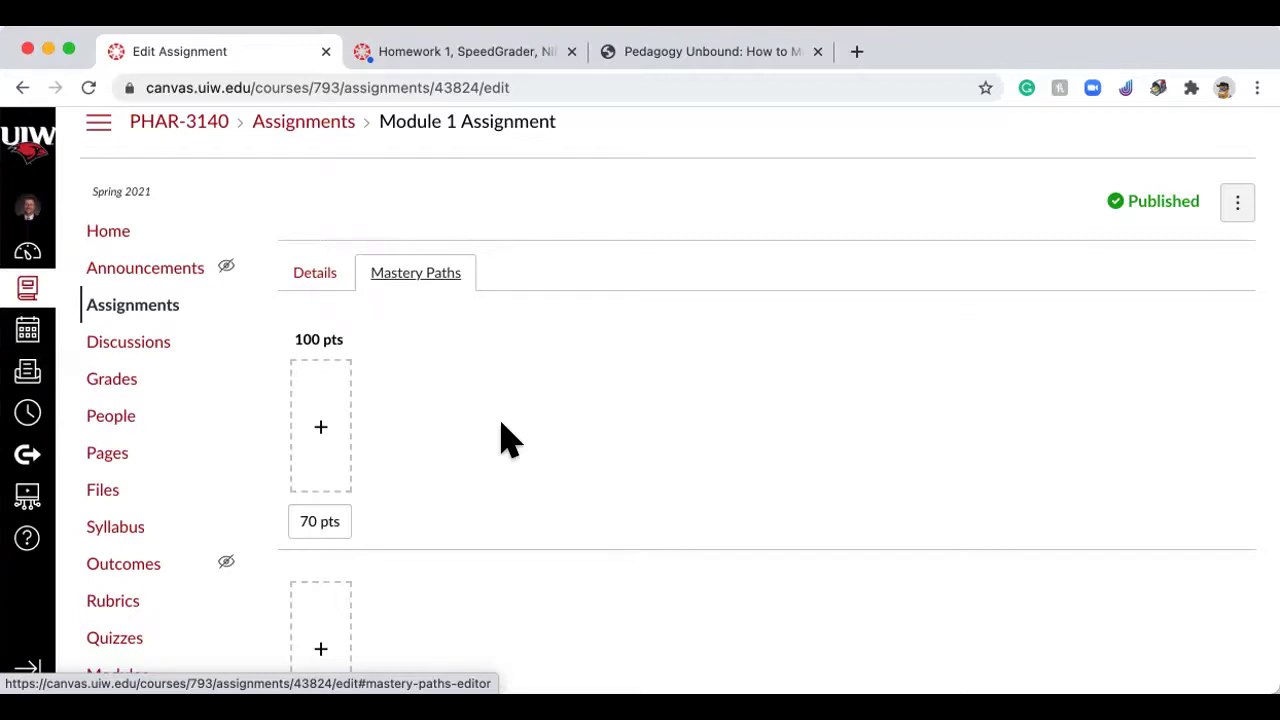
click(314, 277)
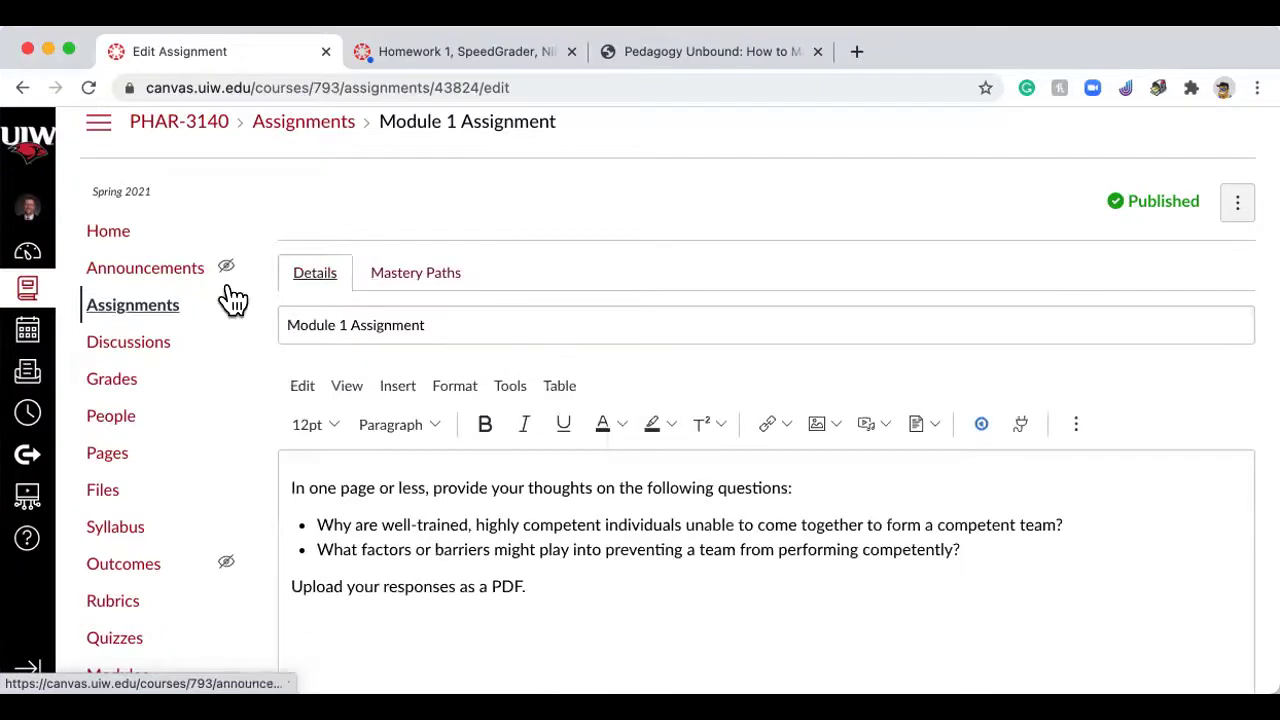
click(113, 237)
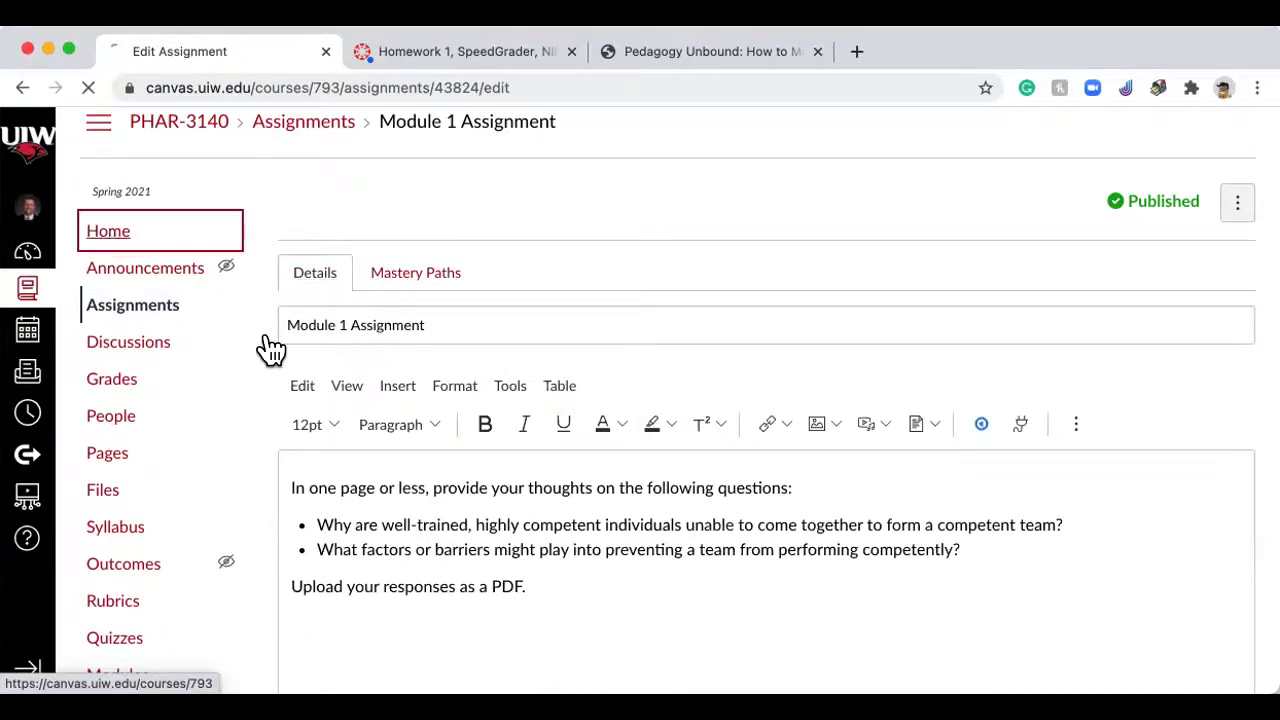